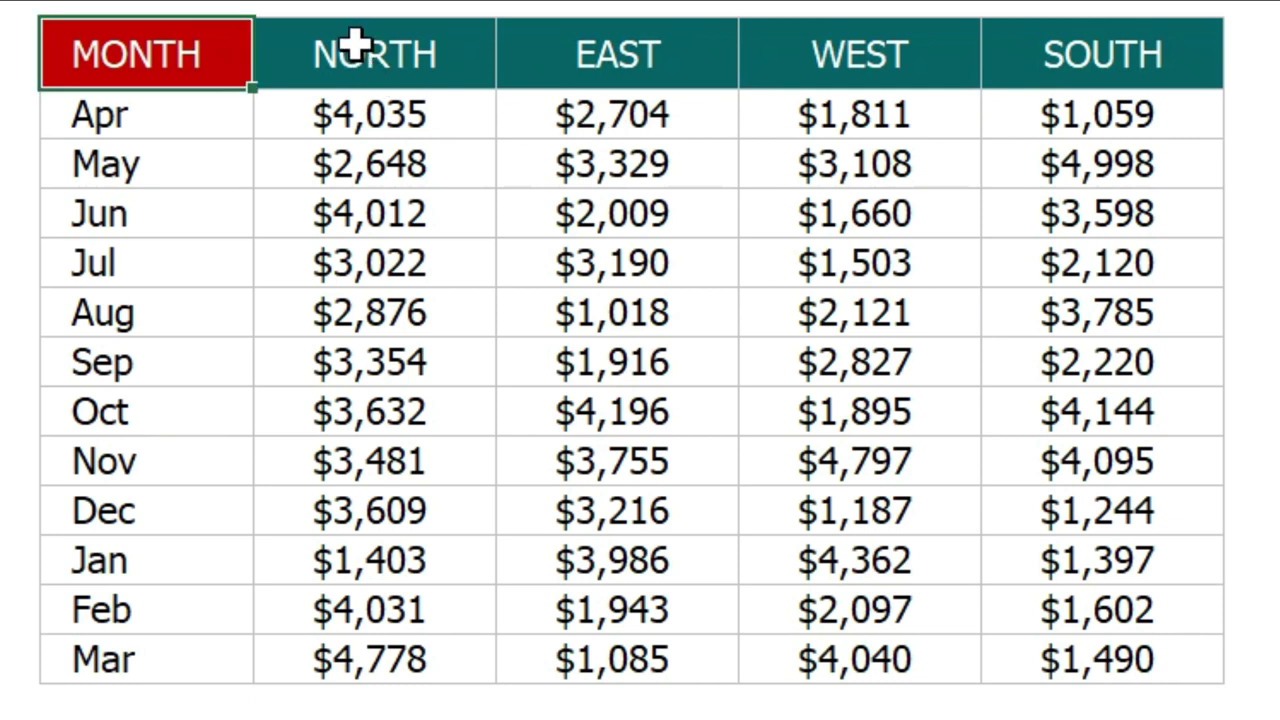
# Select the Data sheet's month labels, region header row and regional sales figures.
pyautogui.click(193, 124)
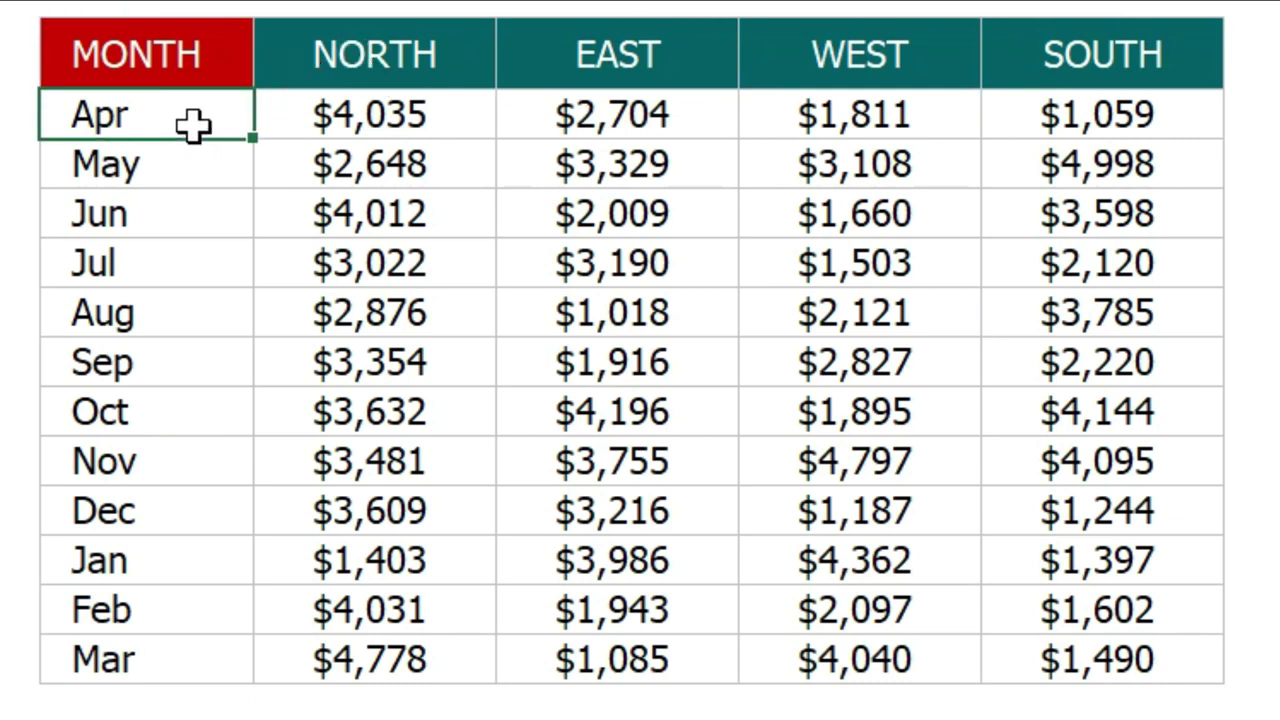
pyautogui.moveTo(193, 124); pyautogui.dragTo(163, 659)
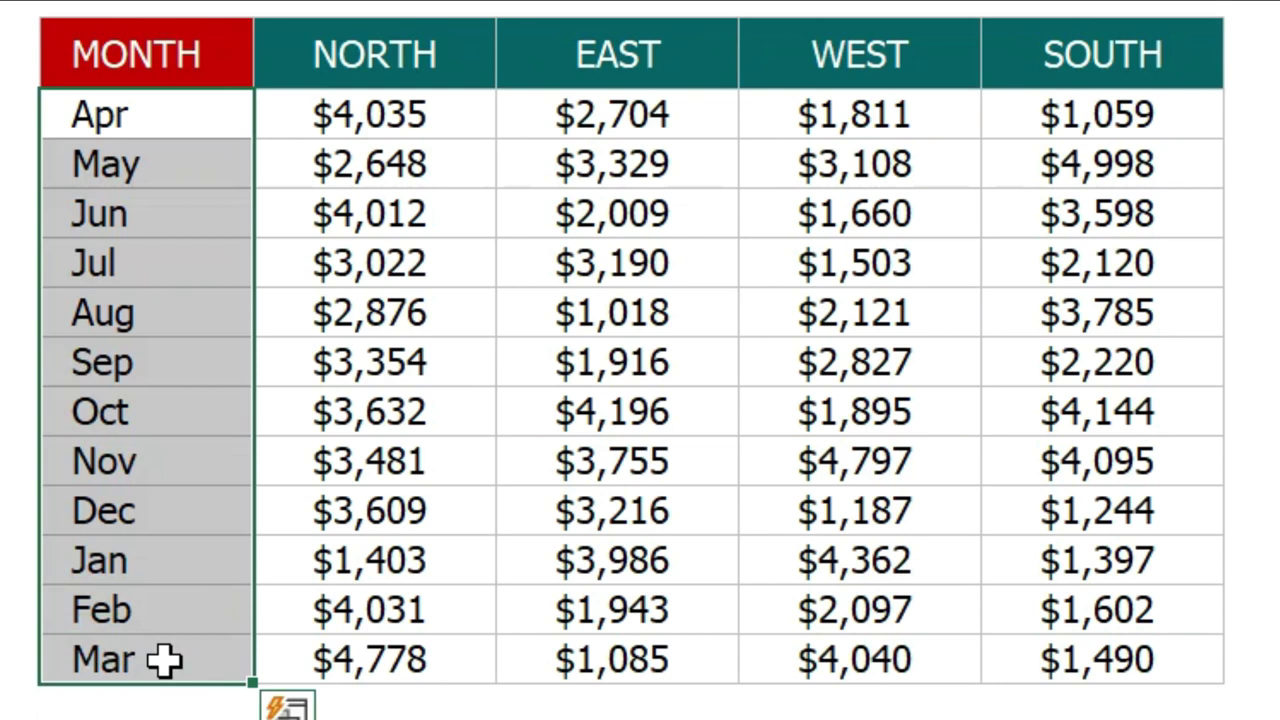
pyautogui.moveTo(363, 50); pyautogui.dragTo(1057, 29)
pyautogui.moveTo(400, 114)
pyautogui.mouseDown()
pyautogui.moveTo(975, 513)
pyautogui.moveTo(1046, 623)
pyautogui.moveTo(1045, 652)
pyautogui.mouseUp()
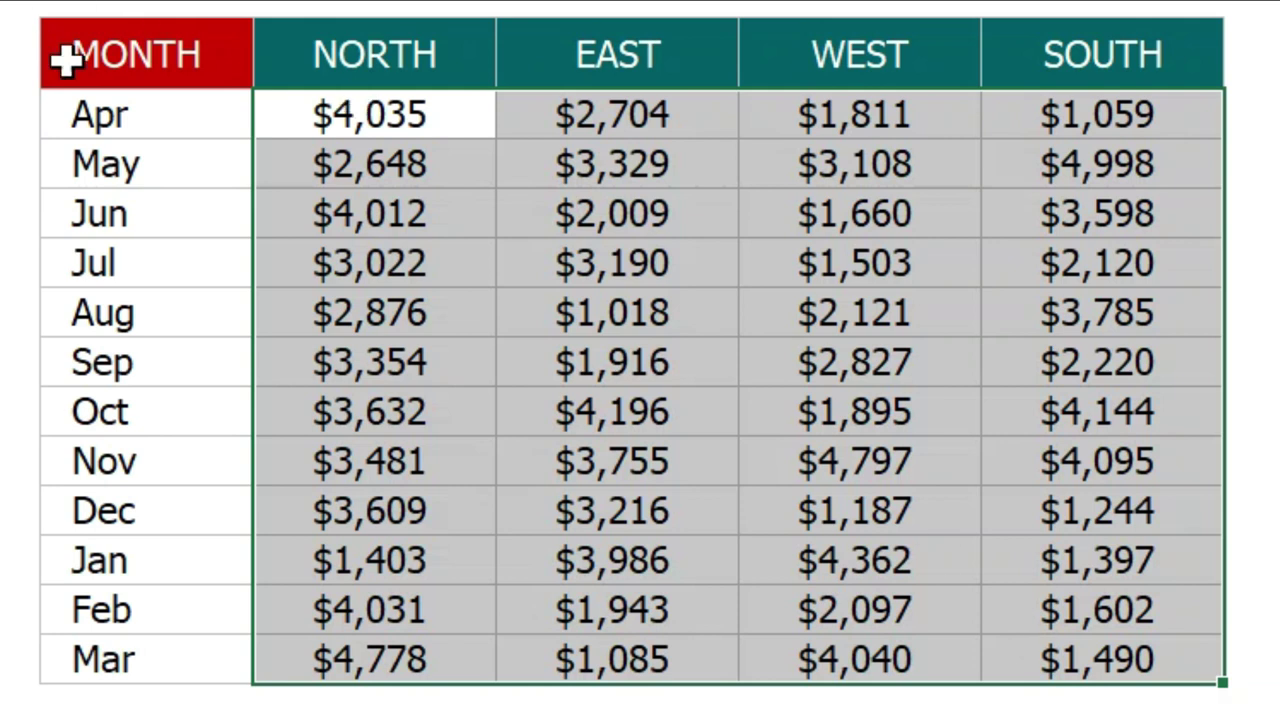
pyautogui.click(132, 60)
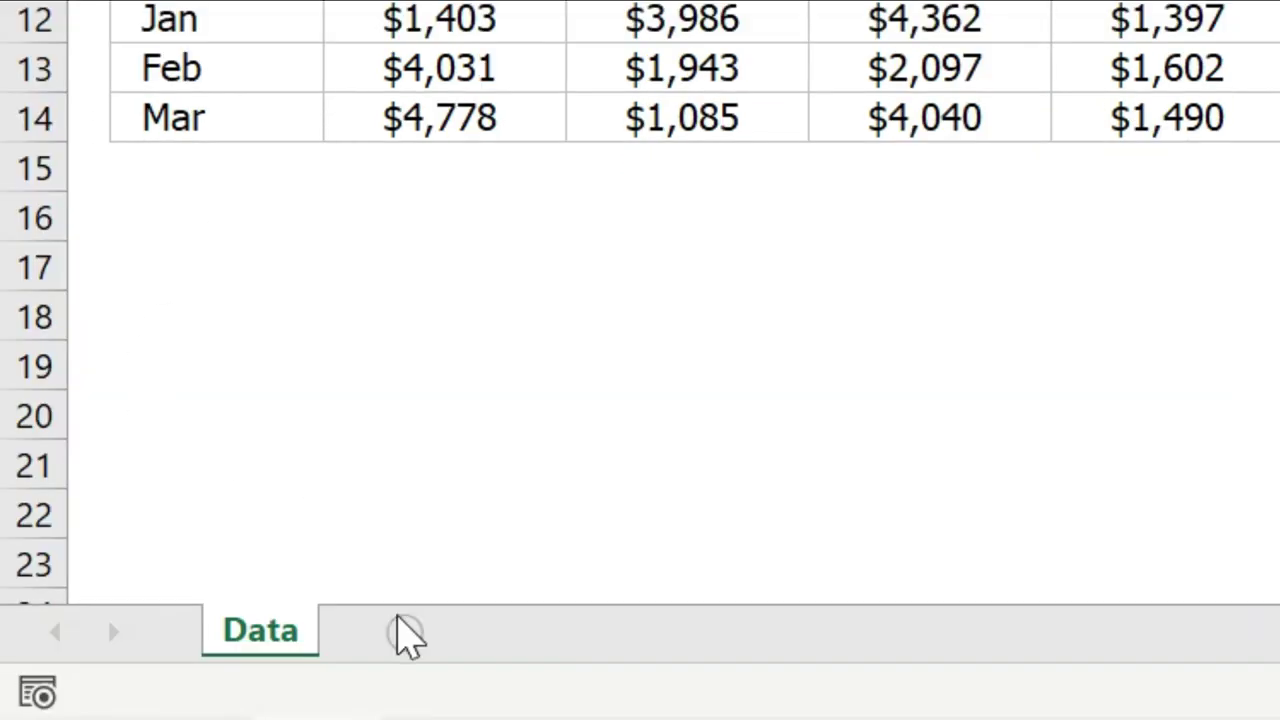
# Add a new worksheet named Calculation.
pyautogui.click(403, 632)
pyautogui.doubleClick(388, 632)
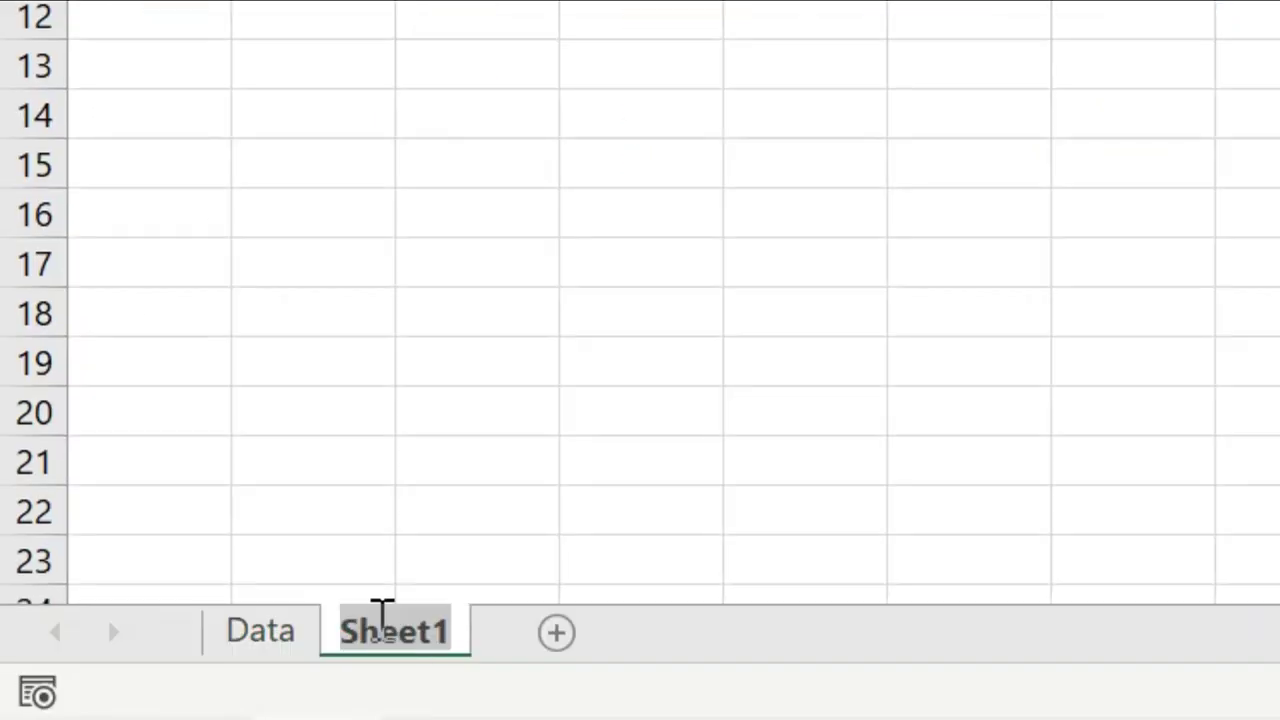
pyautogui.write('Calculatio')
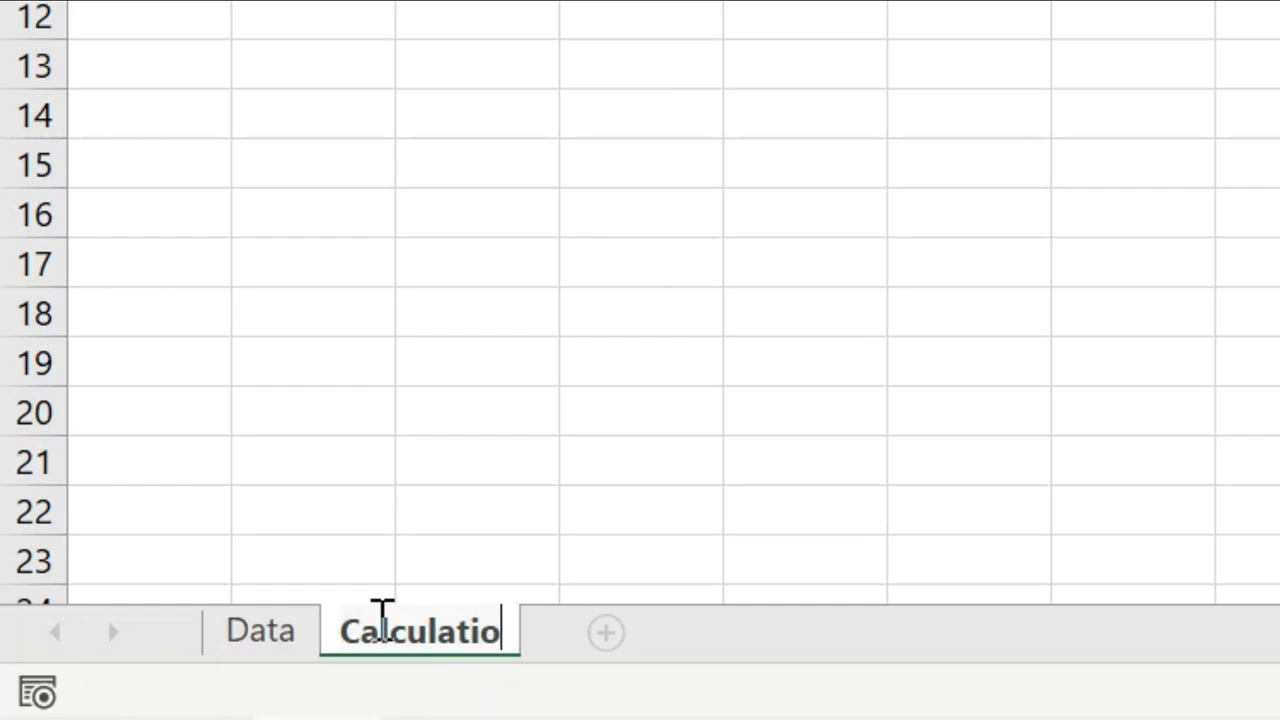
pyautogui.write('n')
pyautogui.press('Return')
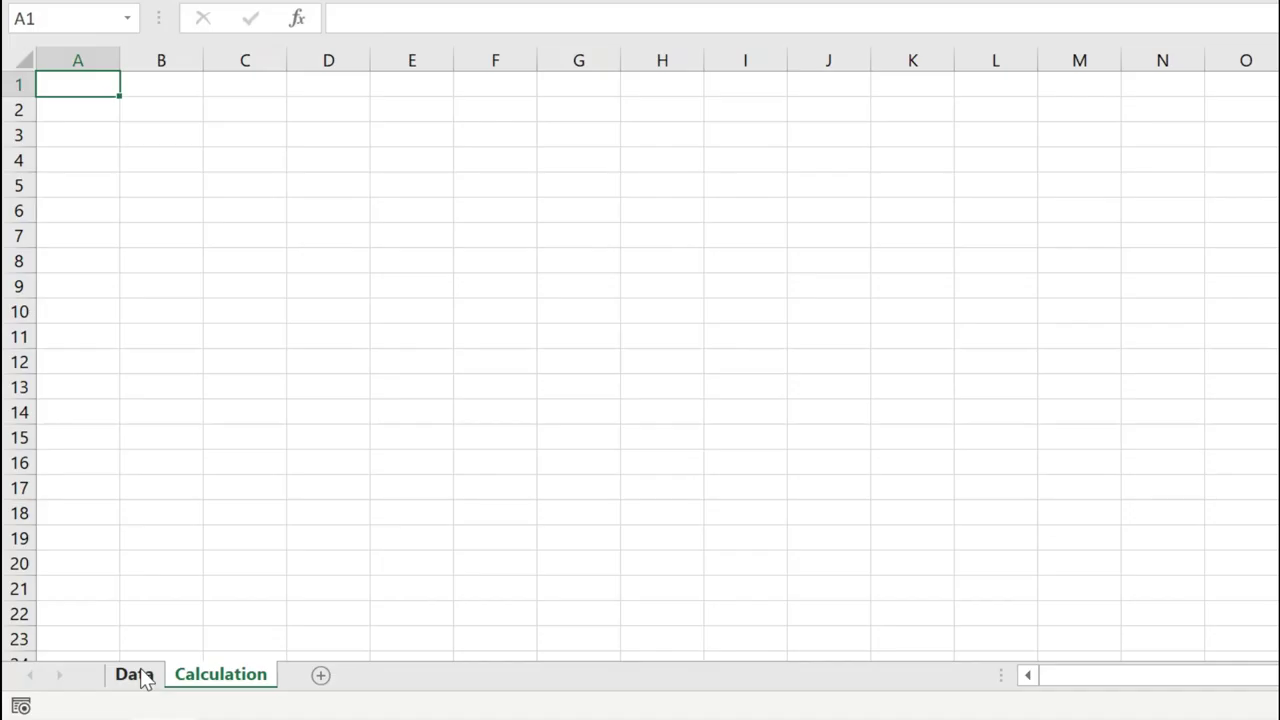
# Copy Data's MONTH and NORTH columns into Calculation at A1 and widen columns A and B.
pyautogui.click(135, 675)
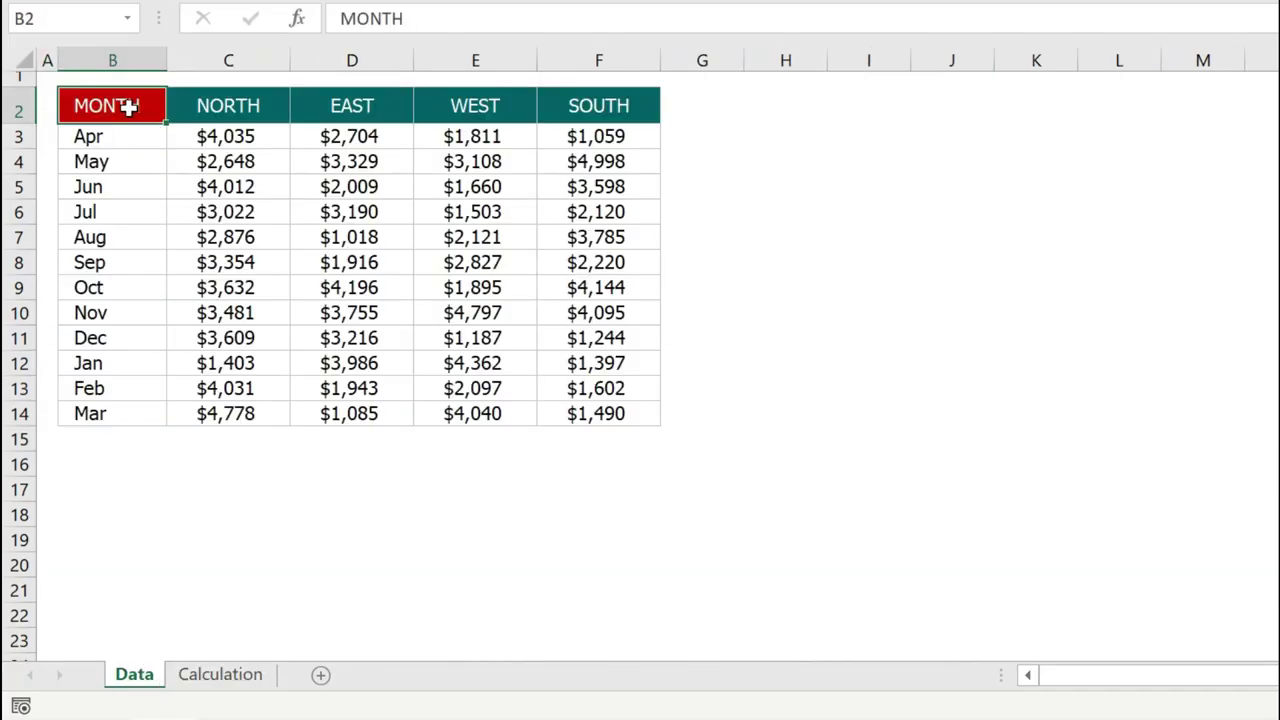
pyautogui.moveTo(129, 108); pyautogui.dragTo(206, 408)
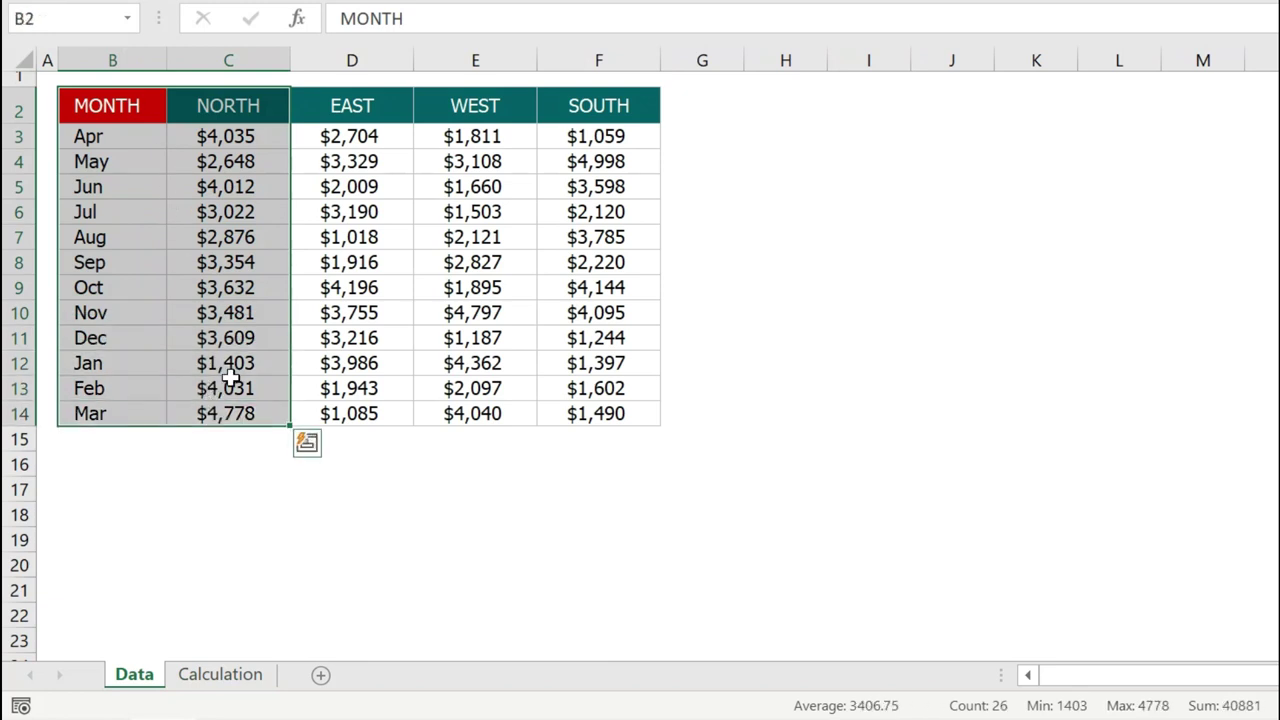
pyautogui.hotkey('ctrl', 'c')
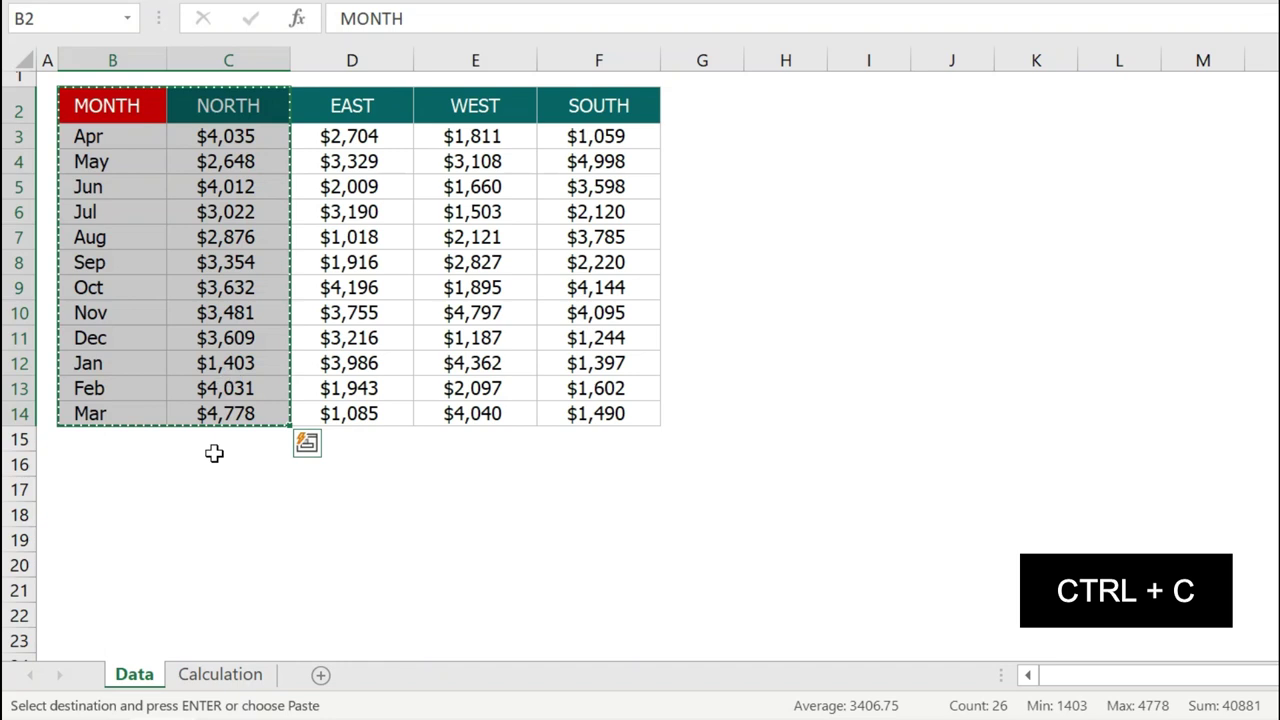
pyautogui.click(220, 674)
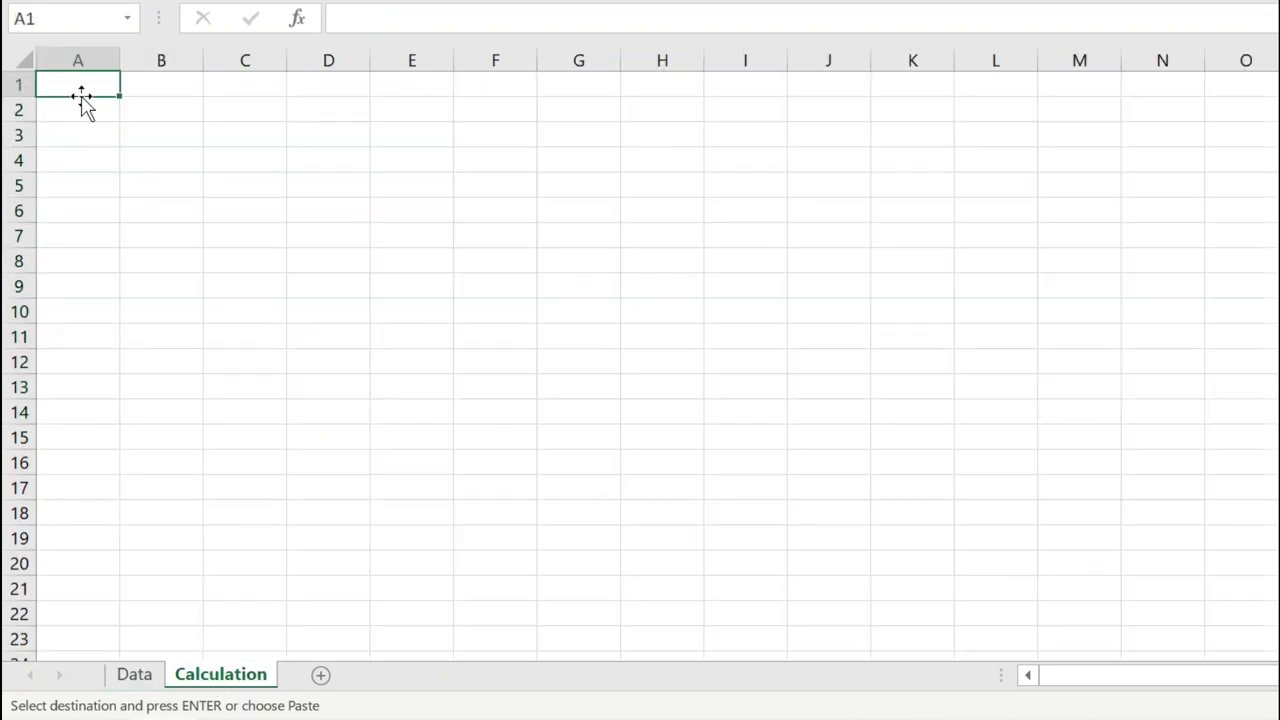
pyautogui.hotkey('ctrl', 'v')
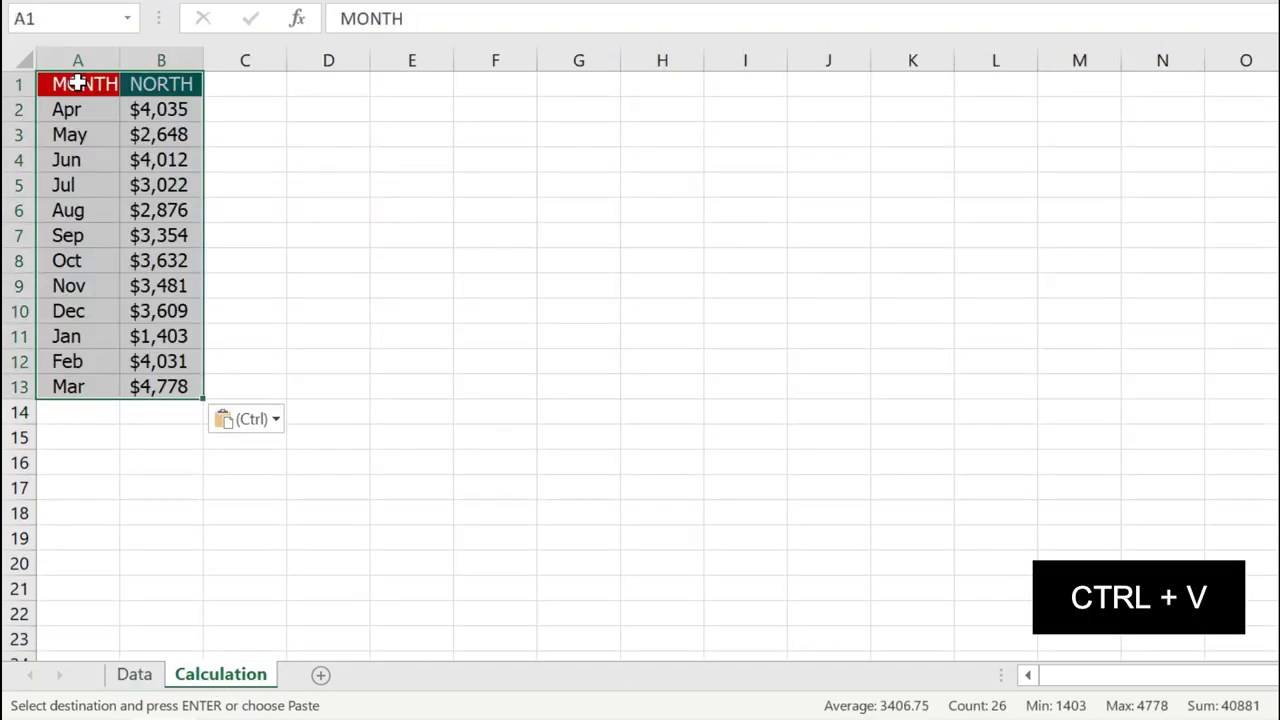
pyautogui.moveTo(119, 60); pyautogui.dragTo(148, 60)
pyautogui.moveTo(232, 60); pyautogui.dragTo(284, 60)
# Change header B1 from NORTH to SOUTH and clear the twelve values in B2:B13.
pyautogui.click(240, 84)
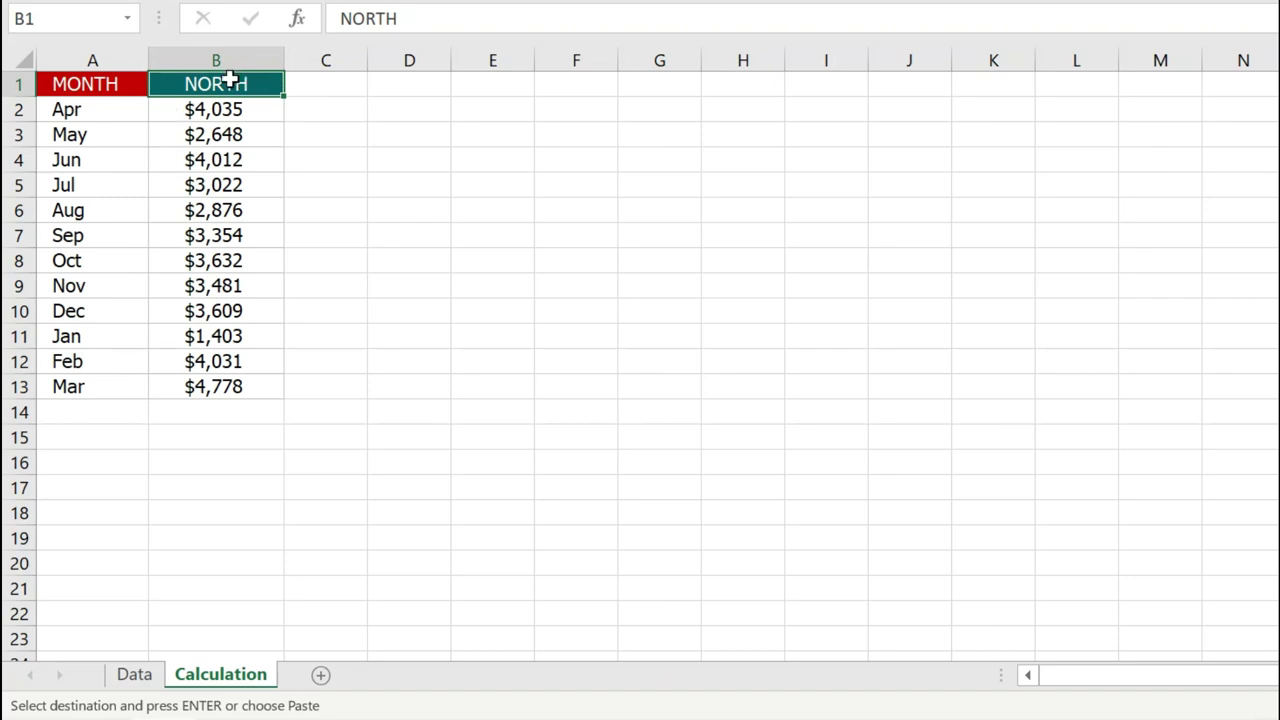
pyautogui.moveTo(203, 108)
pyautogui.mouseDown()
pyautogui.moveTo(237, 374)
pyautogui.moveTo(200, 383)
pyautogui.mouseUp()
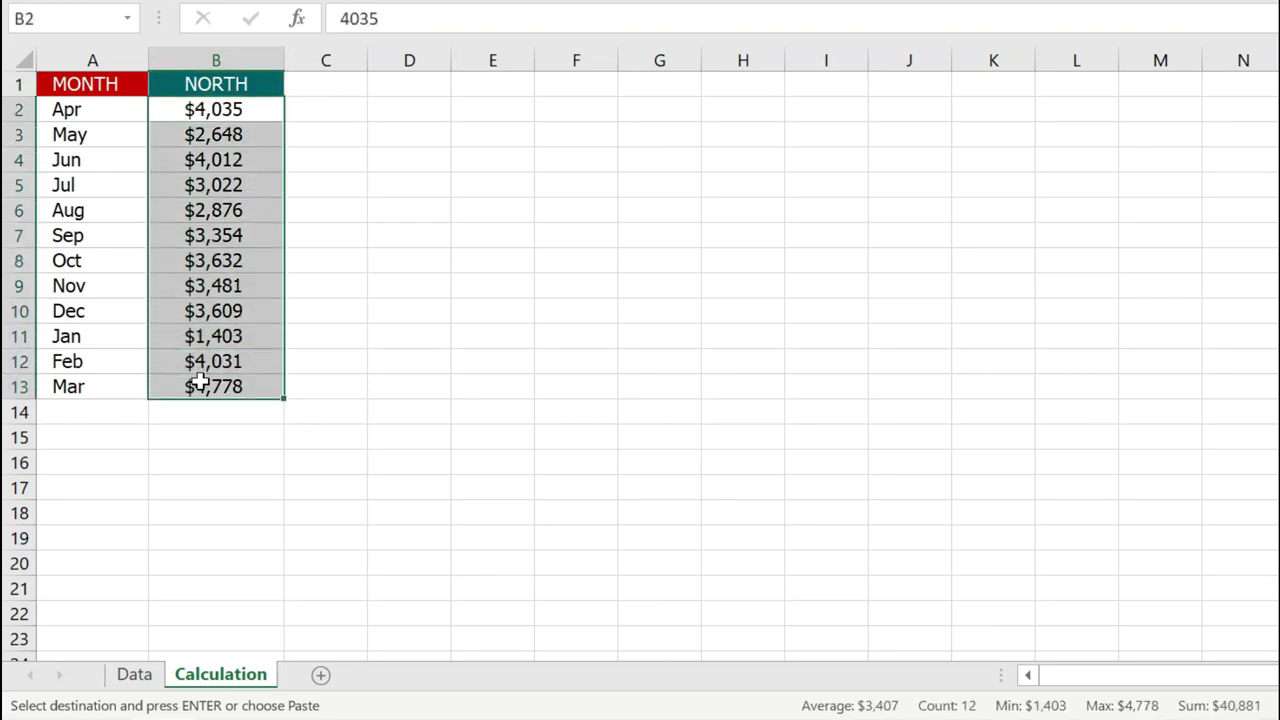
pyautogui.click(217, 86)
pyautogui.click(221, 85)
pyautogui.write('SOUTH')
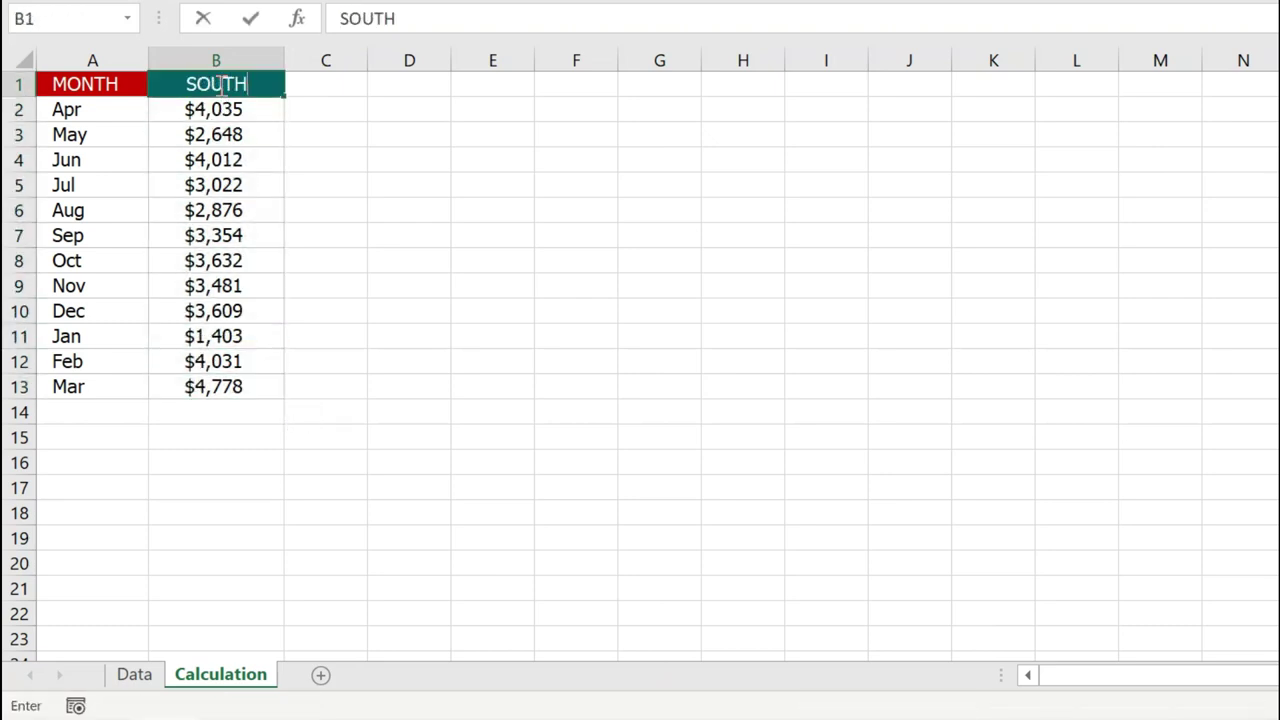
pyautogui.press('Return')
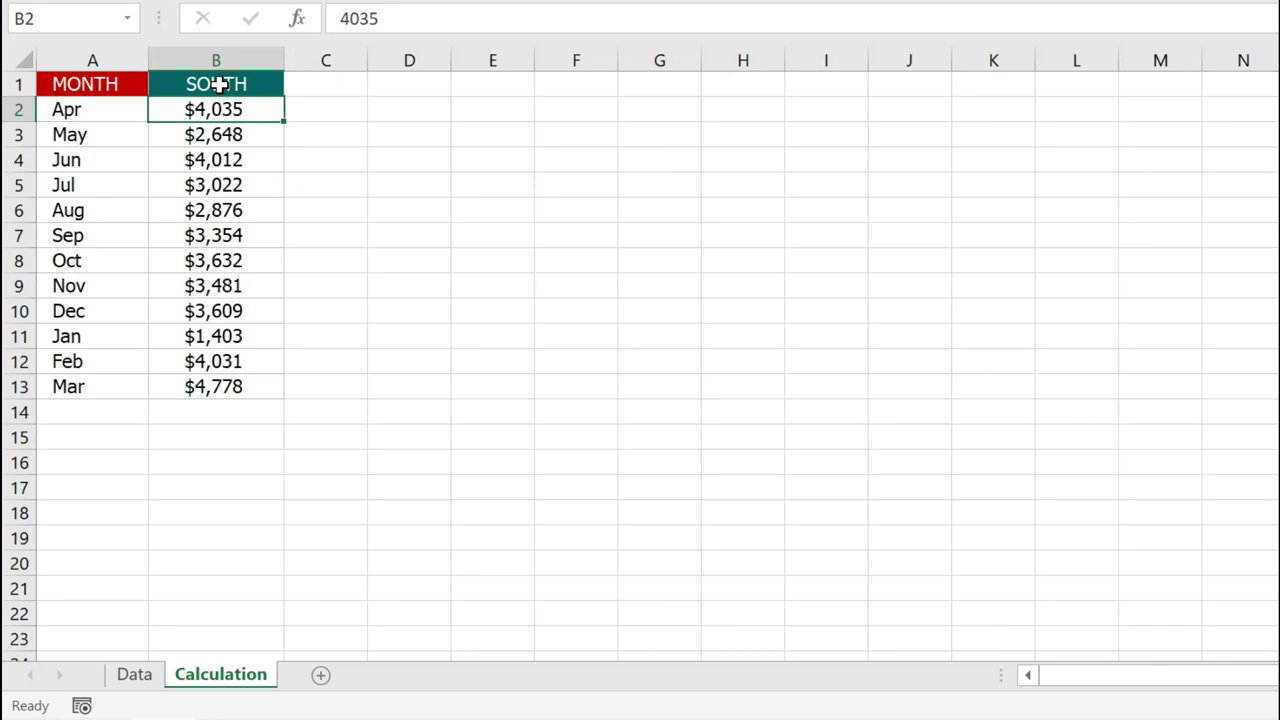
pyautogui.hotkey('ctrl', 'shift', 'Down')
pyautogui.press('Delete')
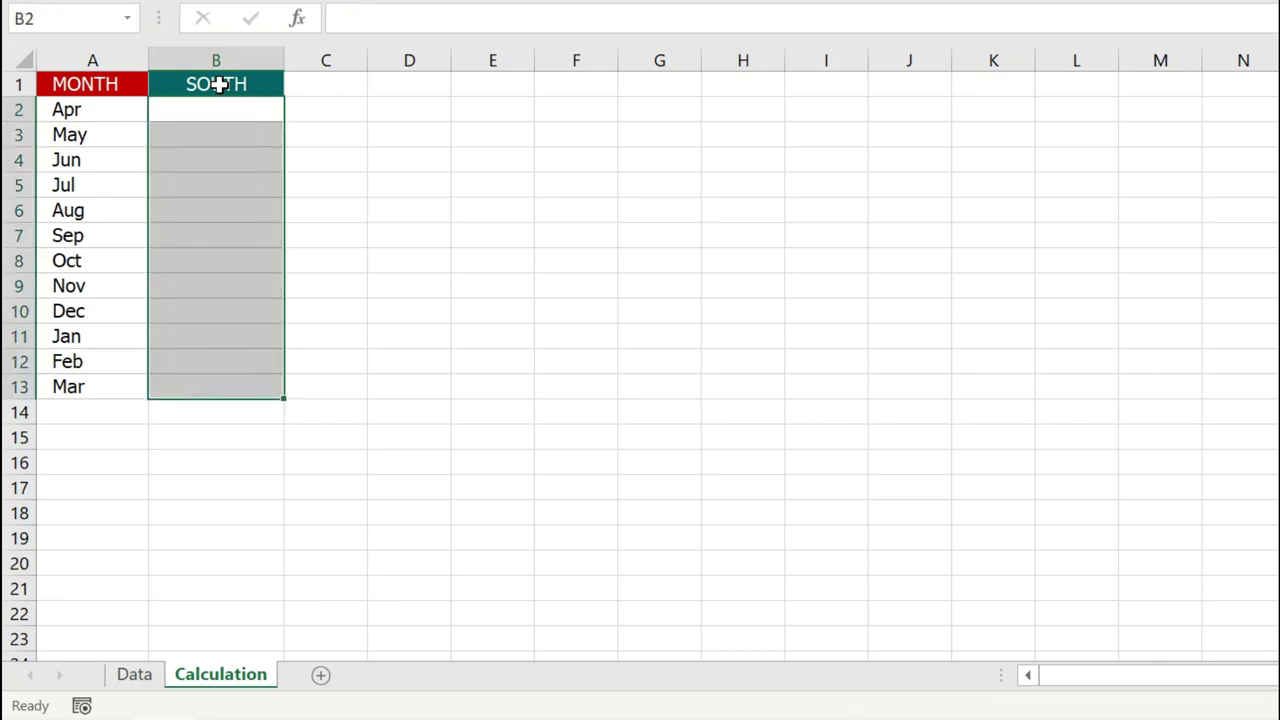
# In B2, begin =VLOOKUP(A2,Data!$B$2:$F$14,MATCH( with the table range locked.
pyautogui.click(226, 110)
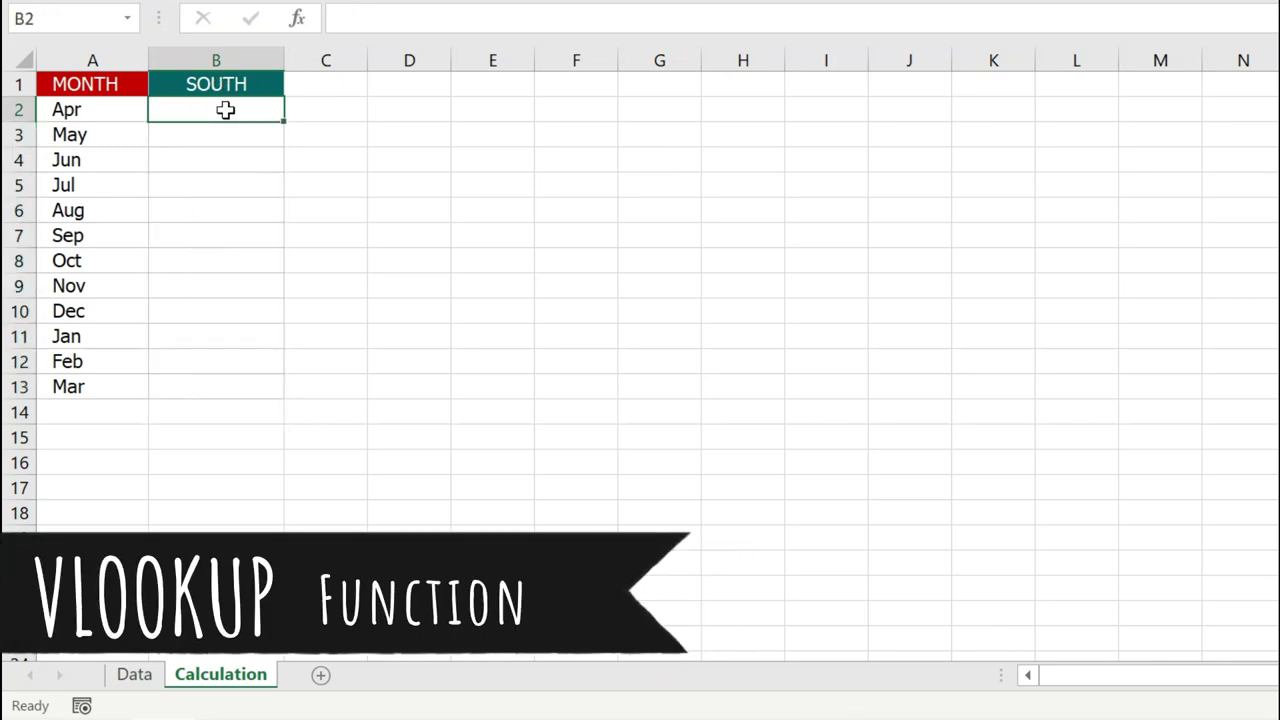
pyautogui.write('=')
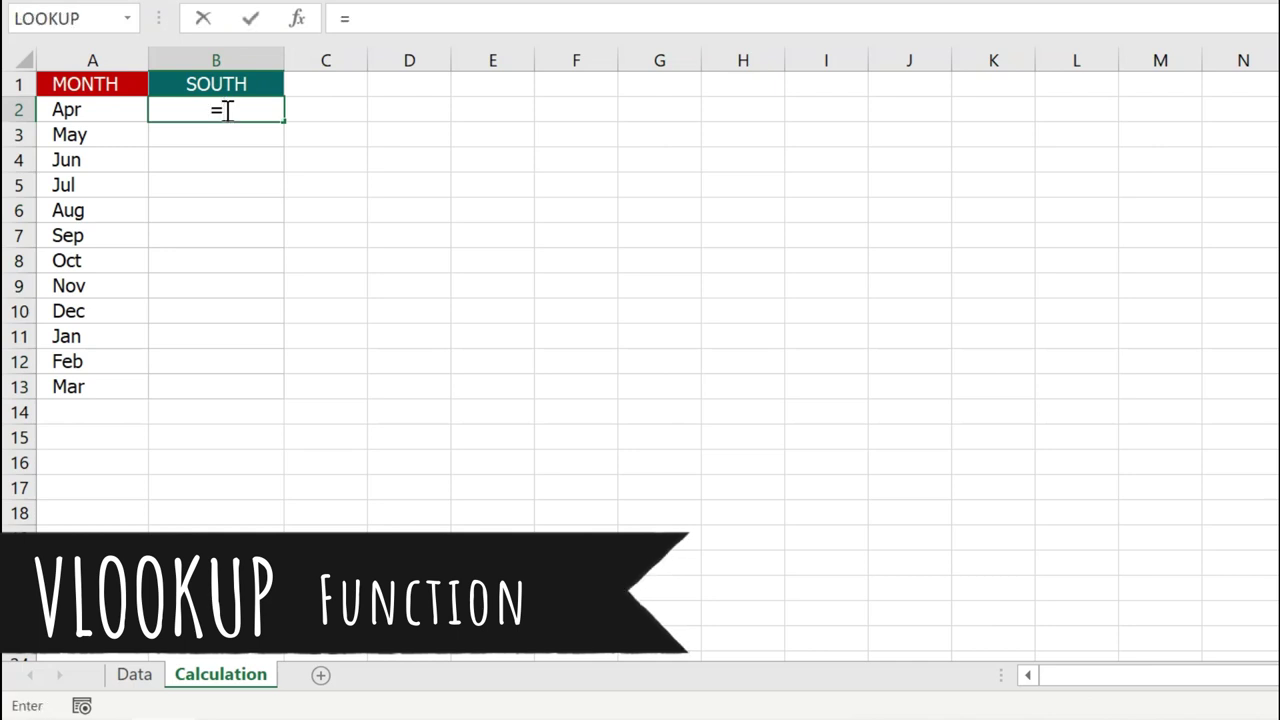
pyautogui.write('VLO')
pyautogui.press('Tab')
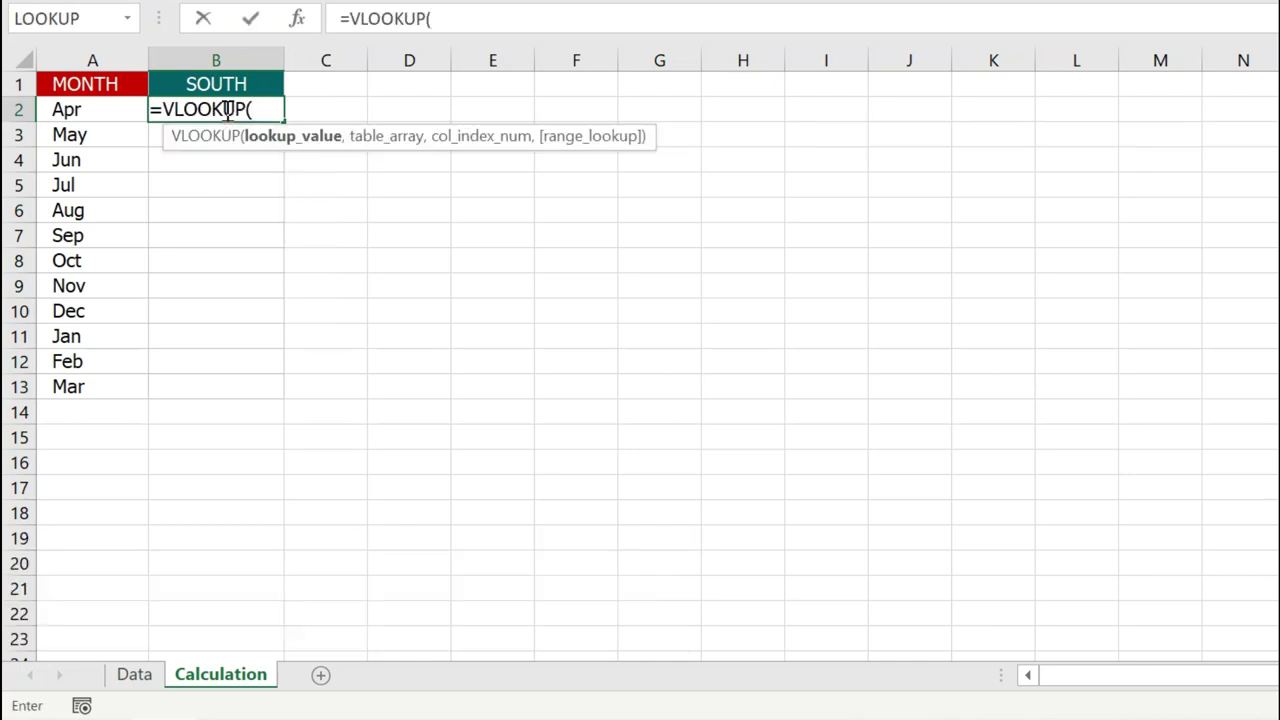
pyautogui.click(103, 110)
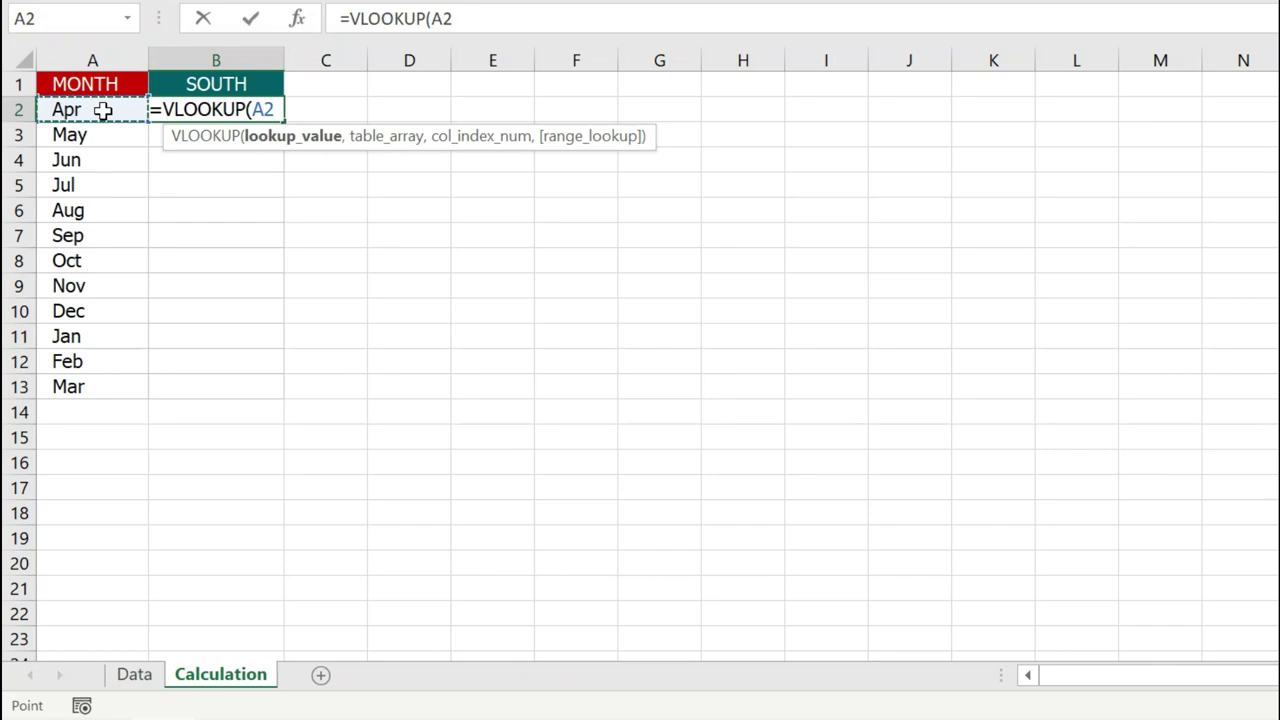
pyautogui.write(',')
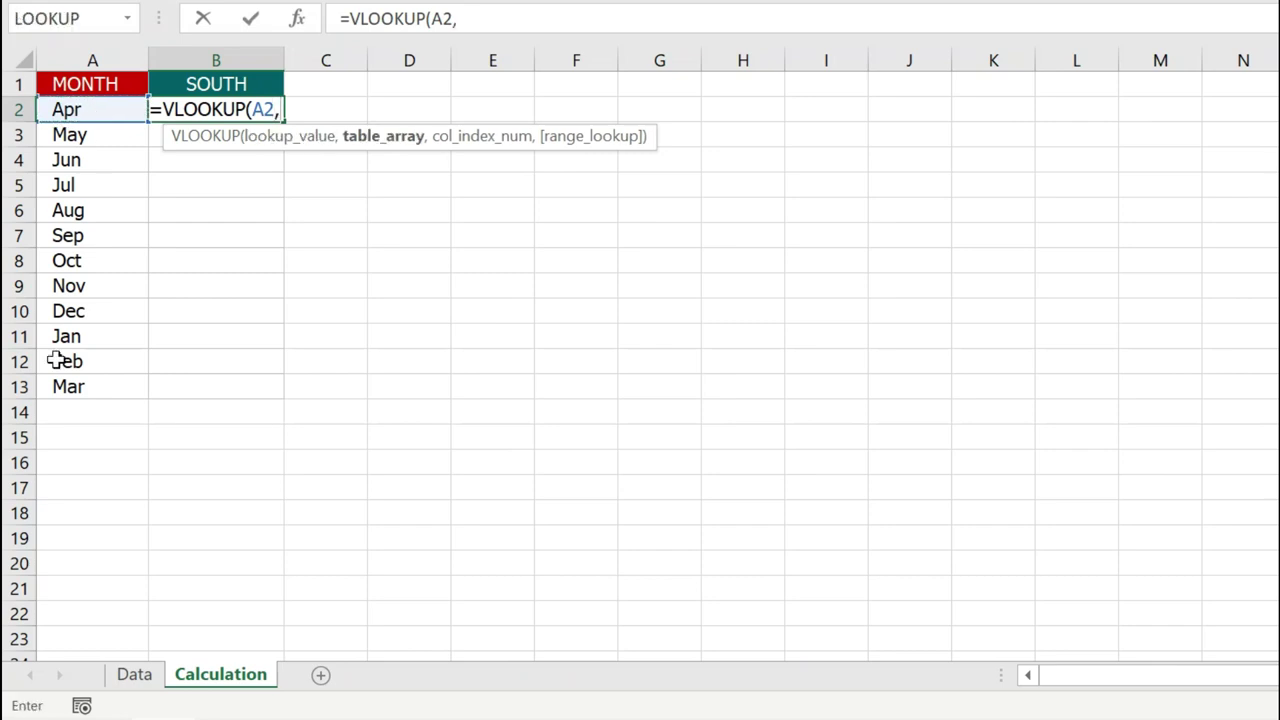
pyautogui.click(134, 674)
pyautogui.moveTo(126, 108)
pyautogui.mouseDown()
pyautogui.moveTo(478, 340)
pyautogui.moveTo(612, 410)
pyautogui.mouseUp()
pyautogui.press('F4')
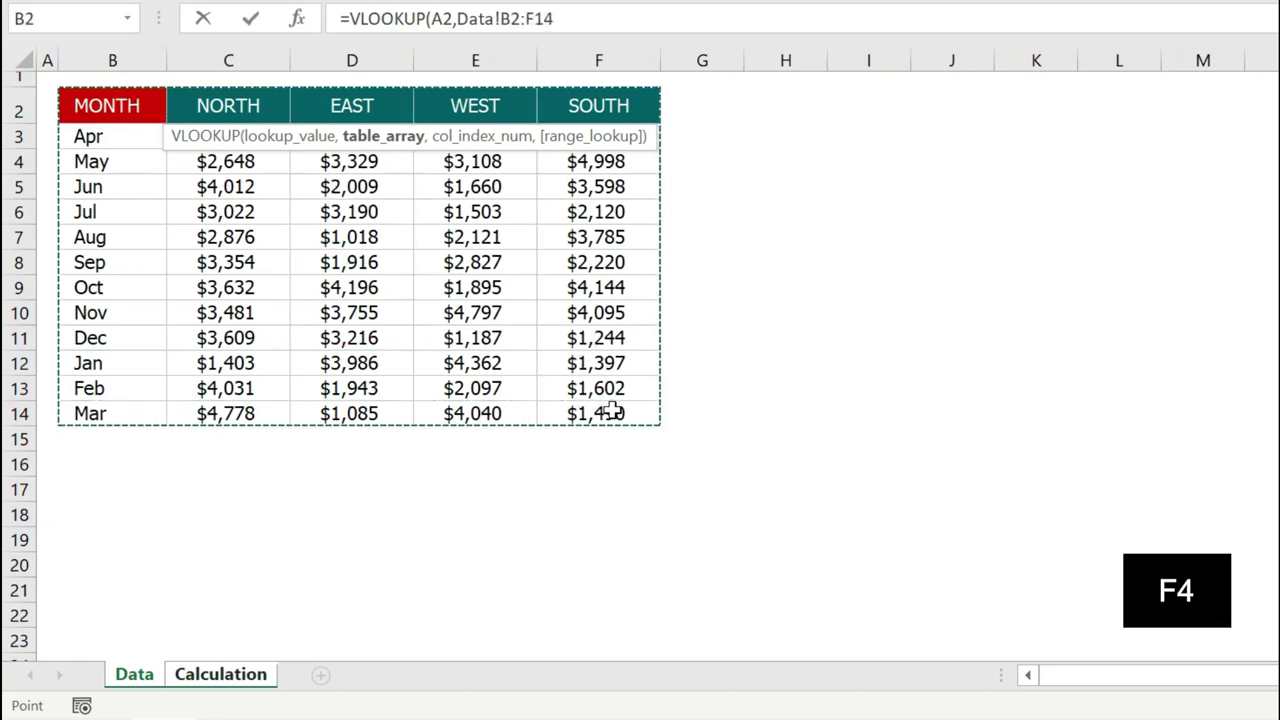
pyautogui.write('$F$14,')
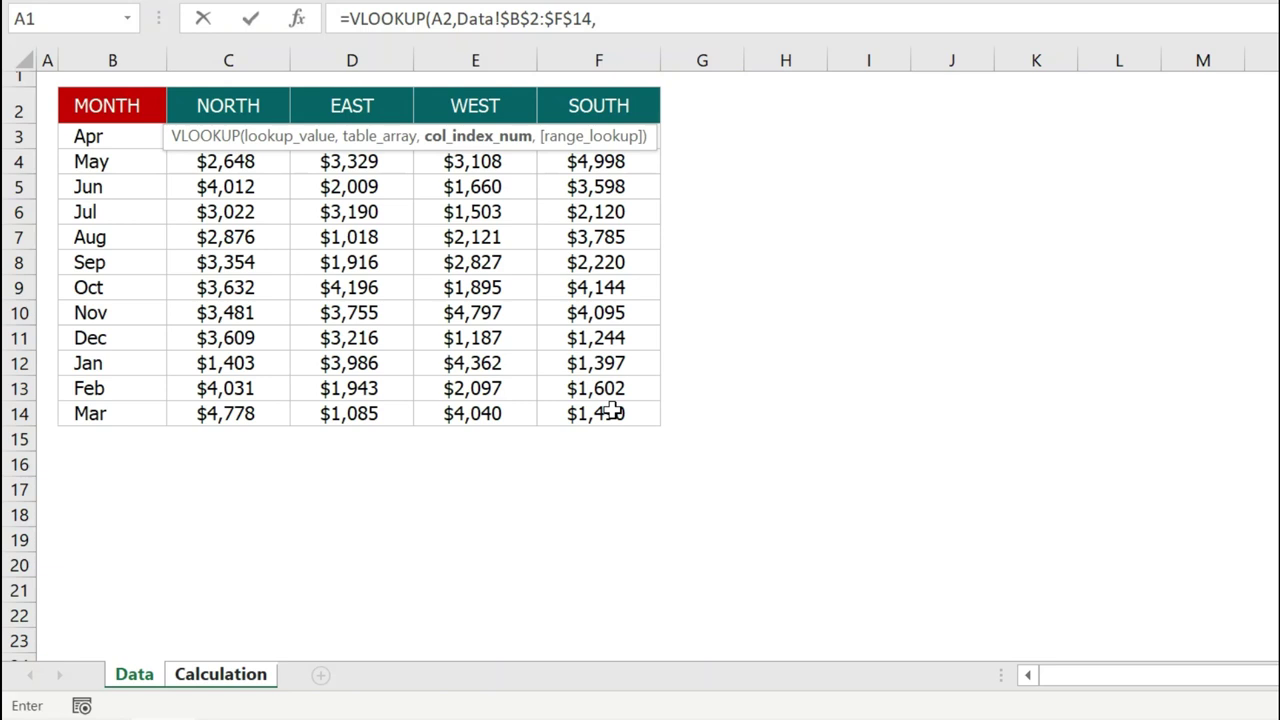
pyautogui.write('MA')
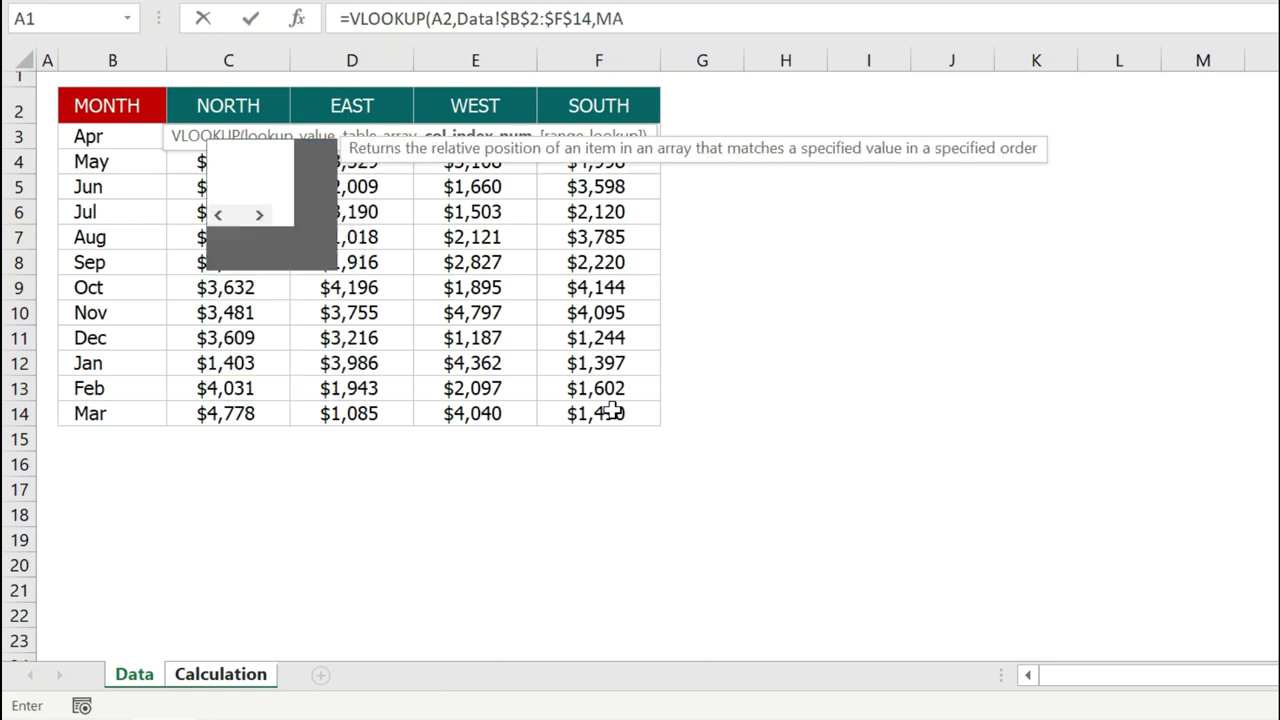
pyautogui.write('TCH')
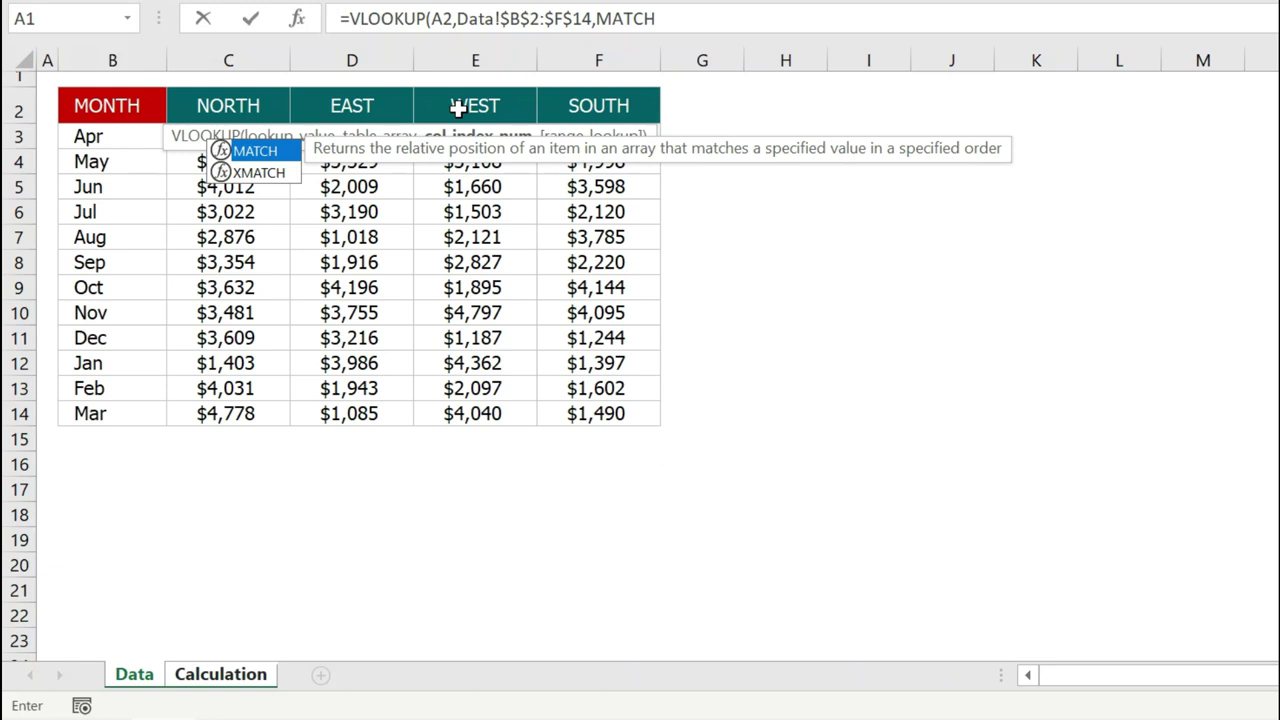
pyautogui.write('(')
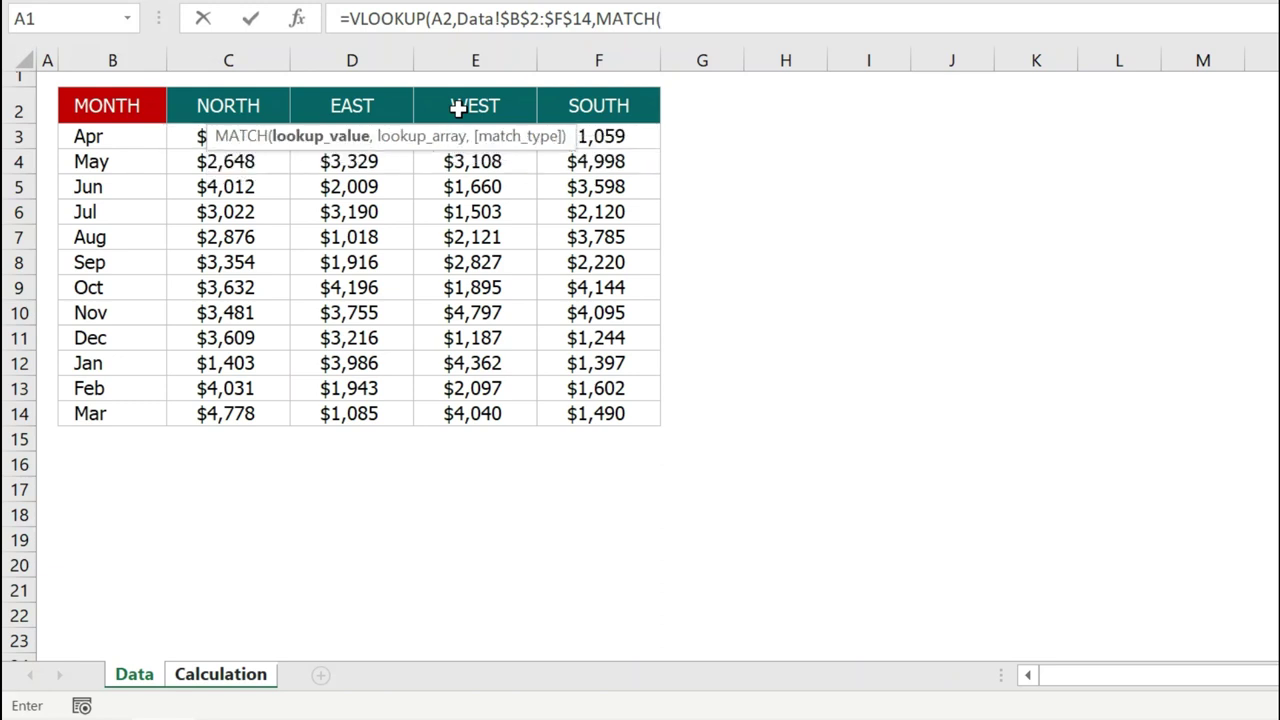
# Make the absolute $B$1 the MATCH lookup value, without a Calculation! prefix.
pyautogui.click(695, 20)
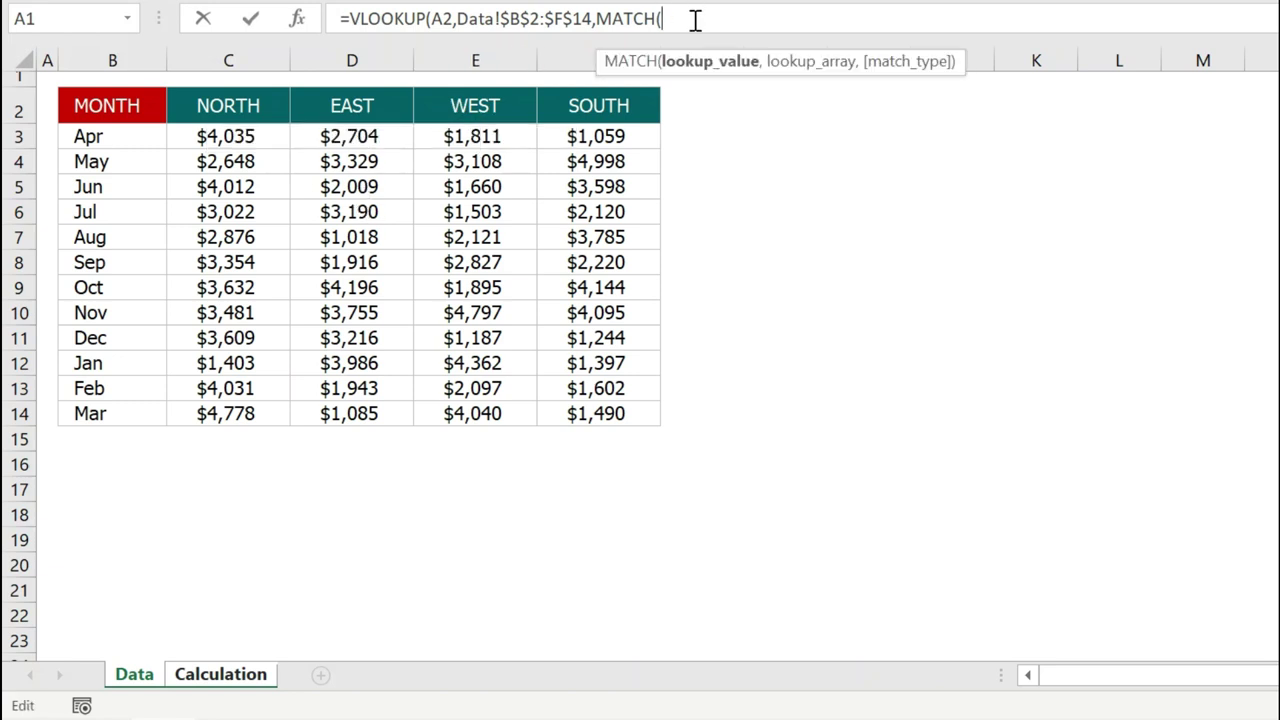
pyautogui.click(222, 675)
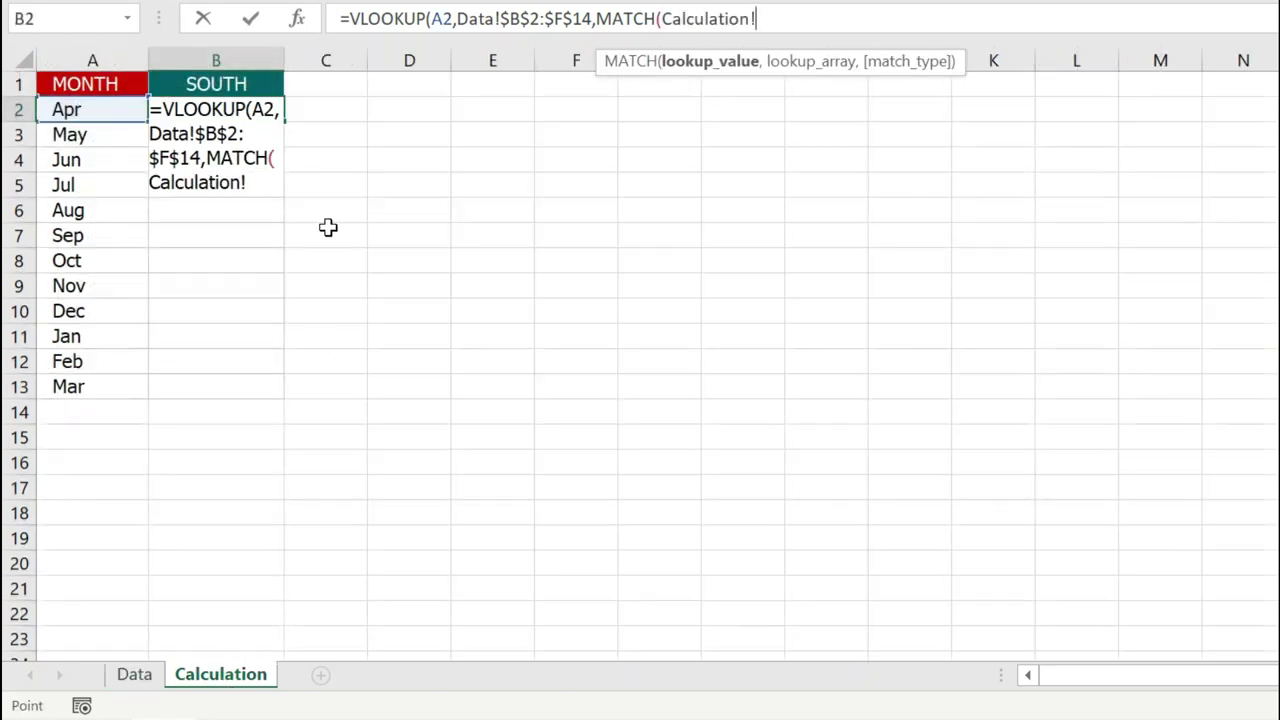
pyautogui.click(227, 81)
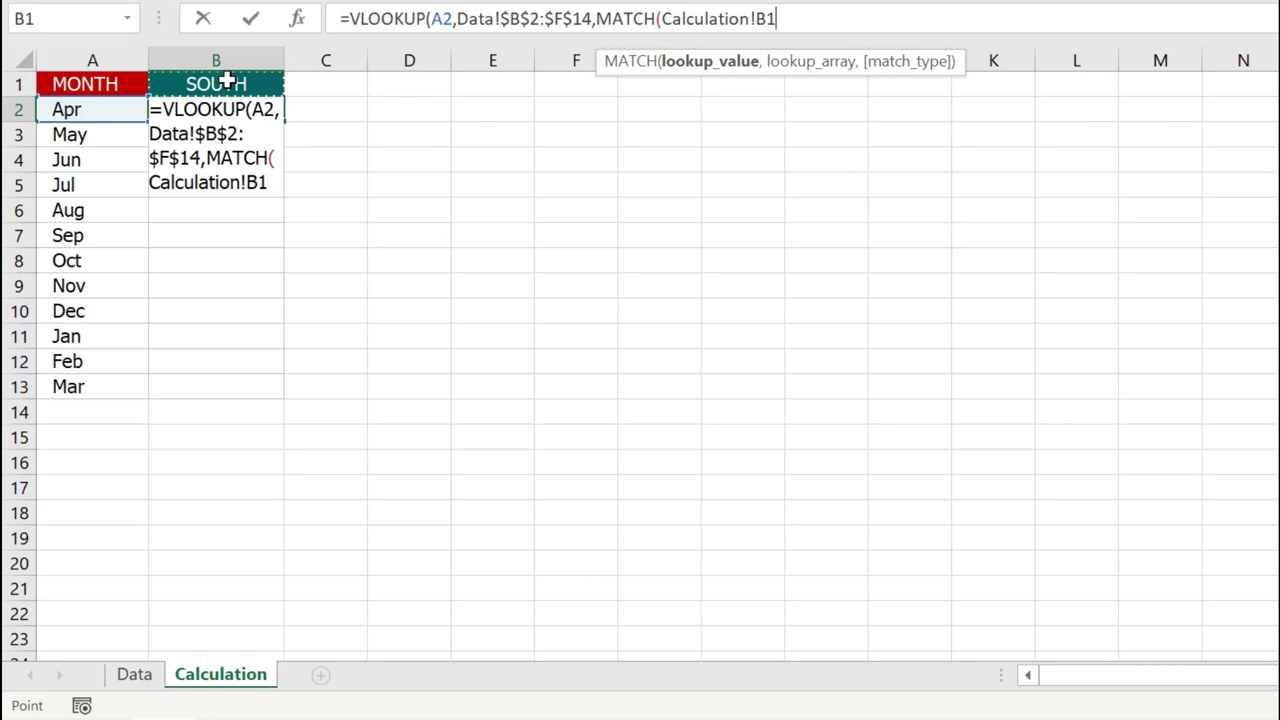
pyautogui.press('F4')
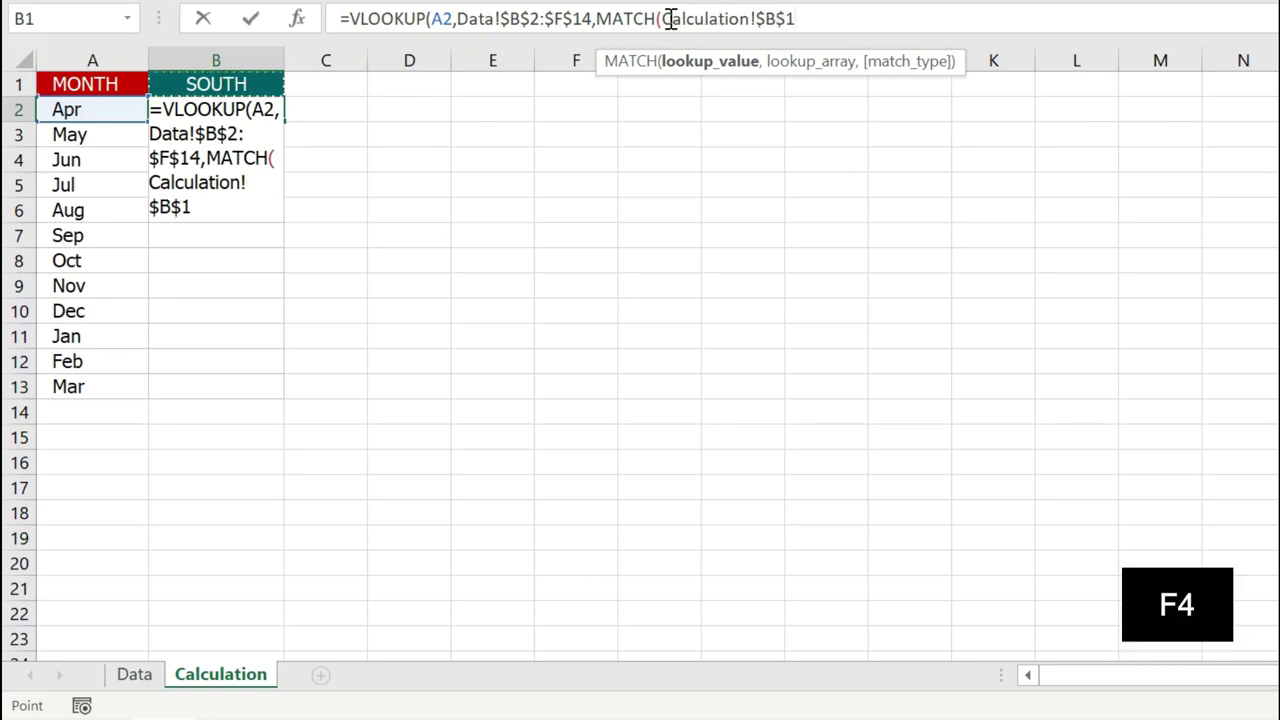
pyautogui.moveTo(663, 19); pyautogui.dragTo(755, 20)
pyautogui.press('BackSpace')
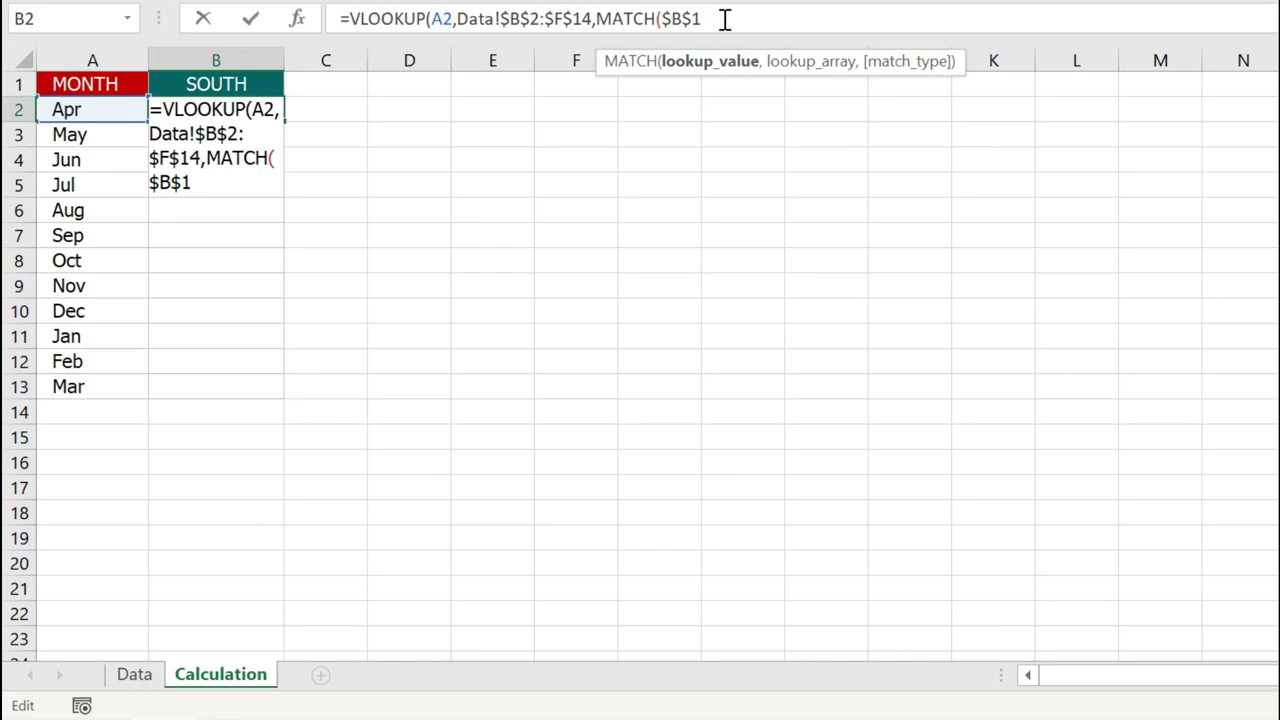
# Finish MATCH with Data!$B$2:$F$2 and 0, add FALSE, and commit the formula showing $1,059.
pyautogui.write(',')
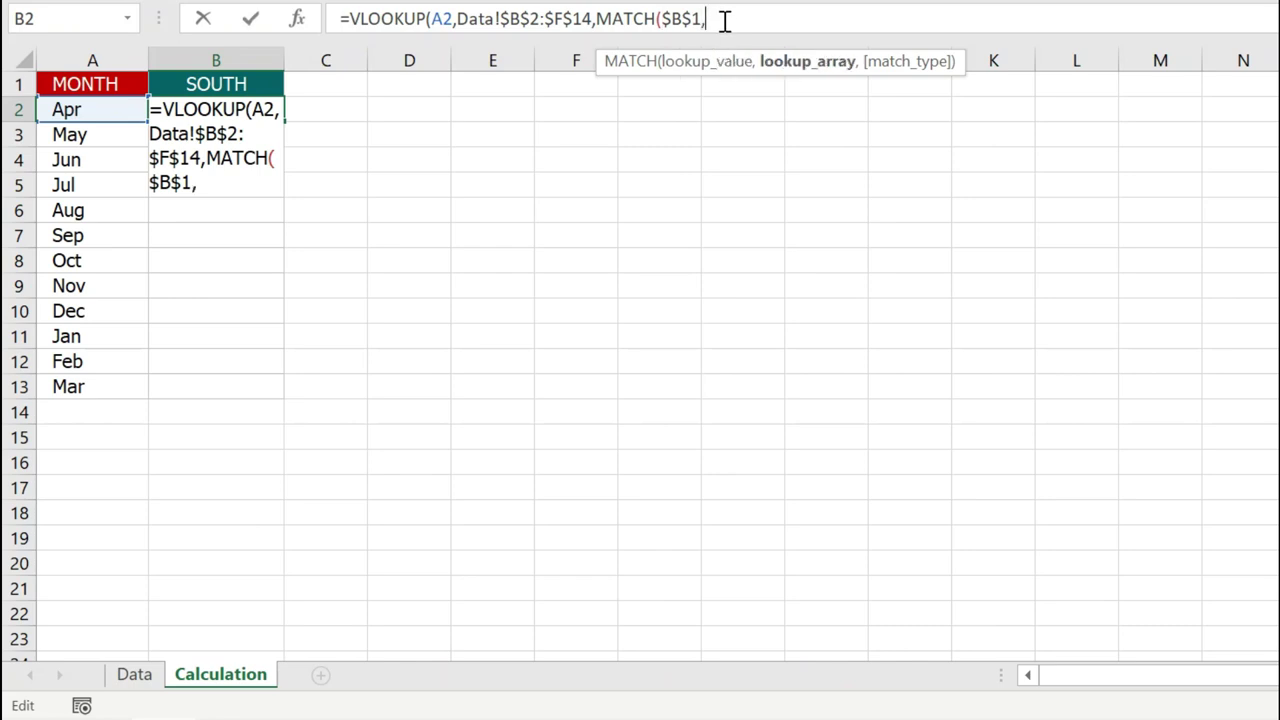
pyautogui.click(130, 678)
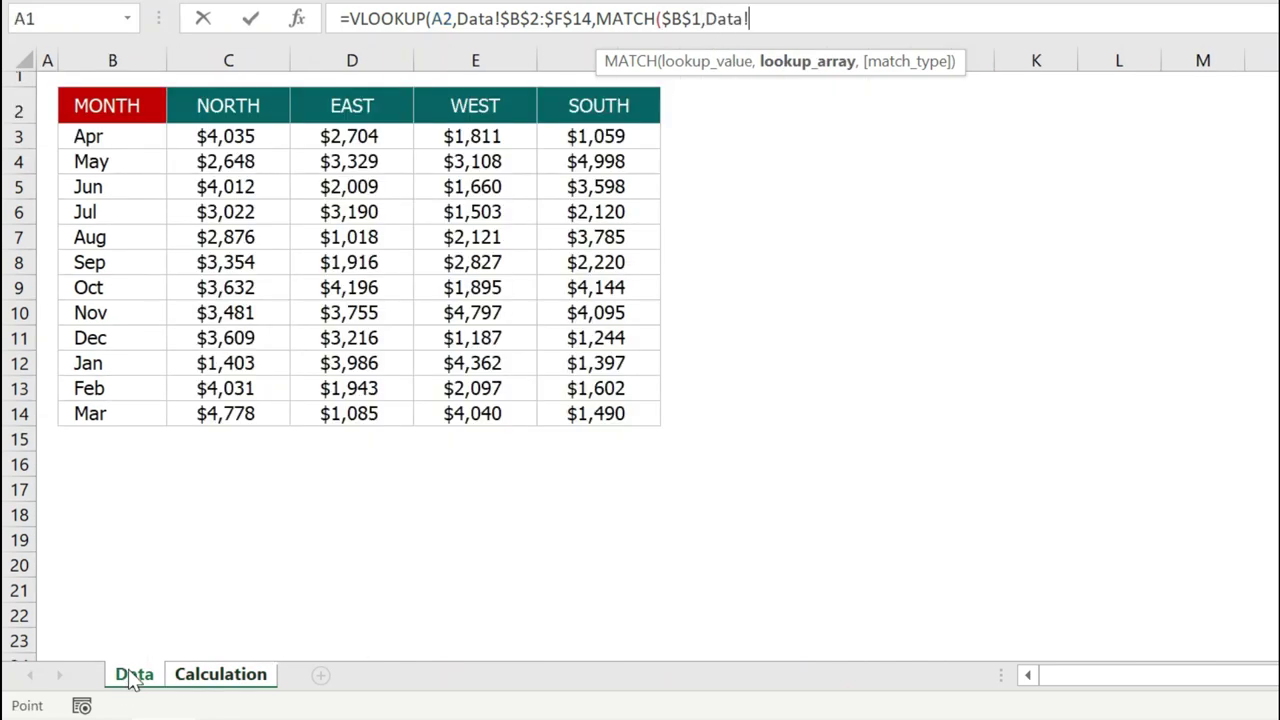
pyautogui.moveTo(132, 109); pyautogui.dragTo(608, 110)
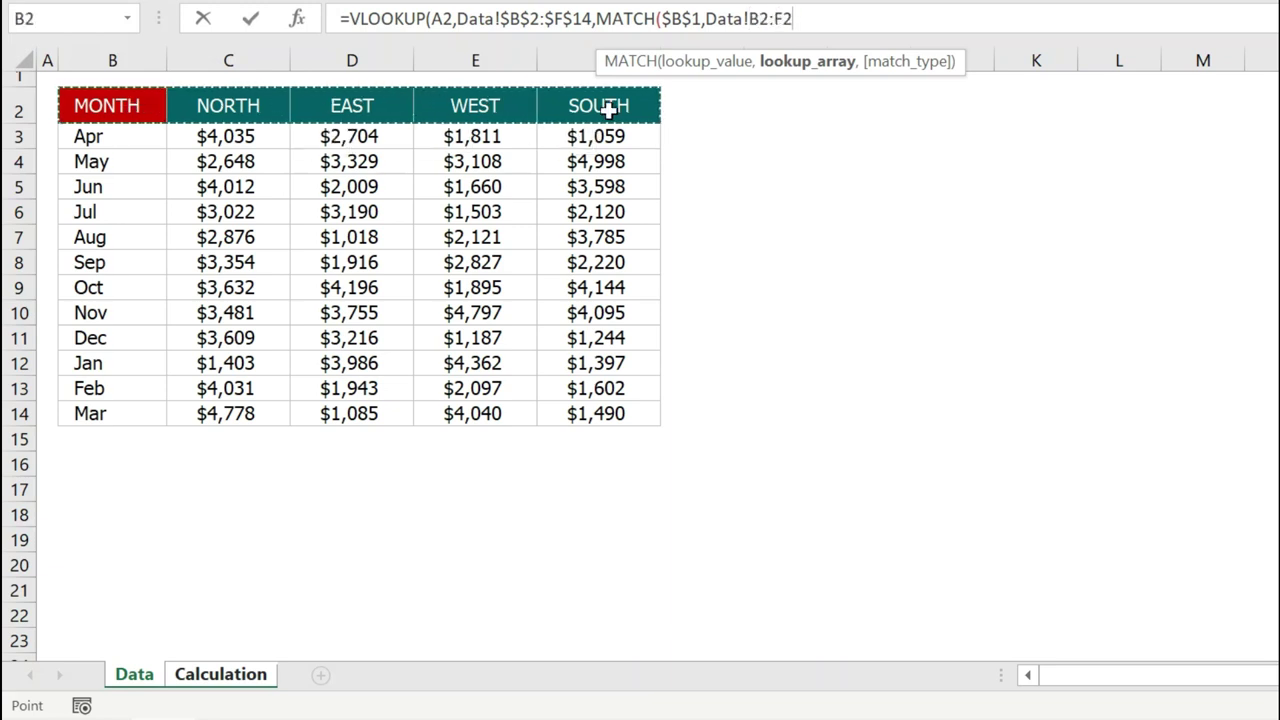
pyautogui.press('F4')
pyautogui.write('$F$2,')
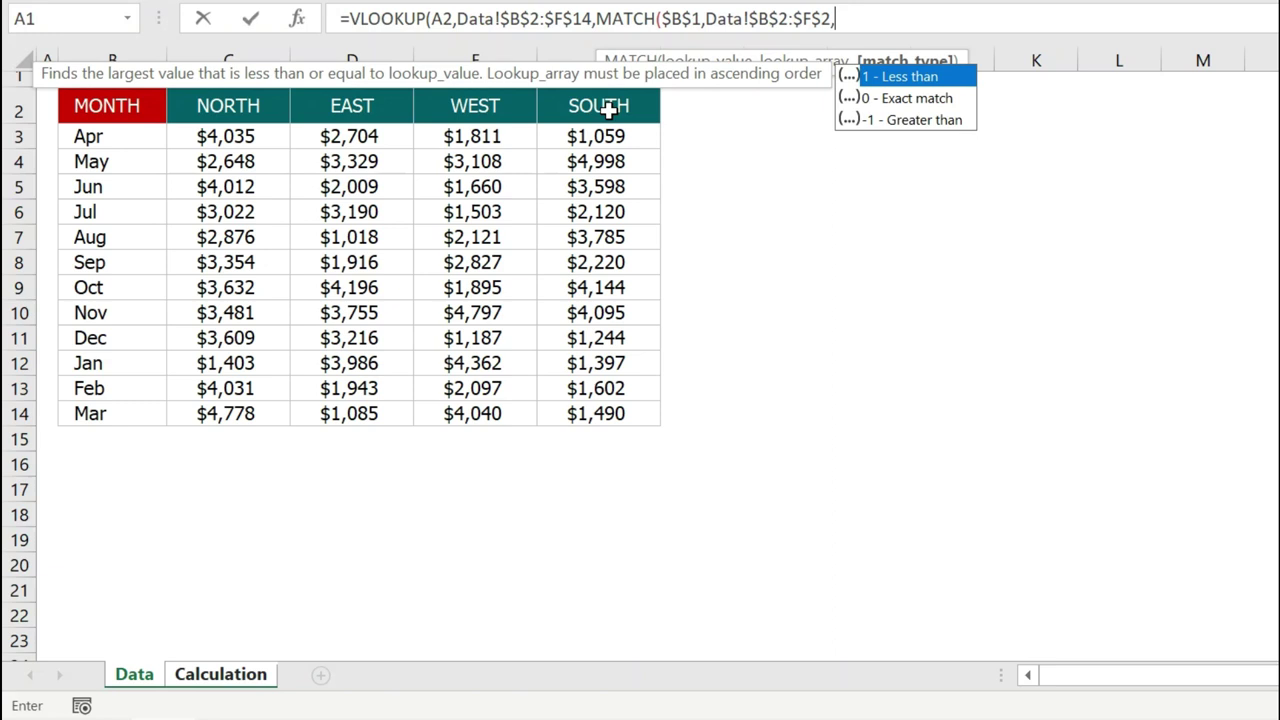
pyautogui.write('0)')
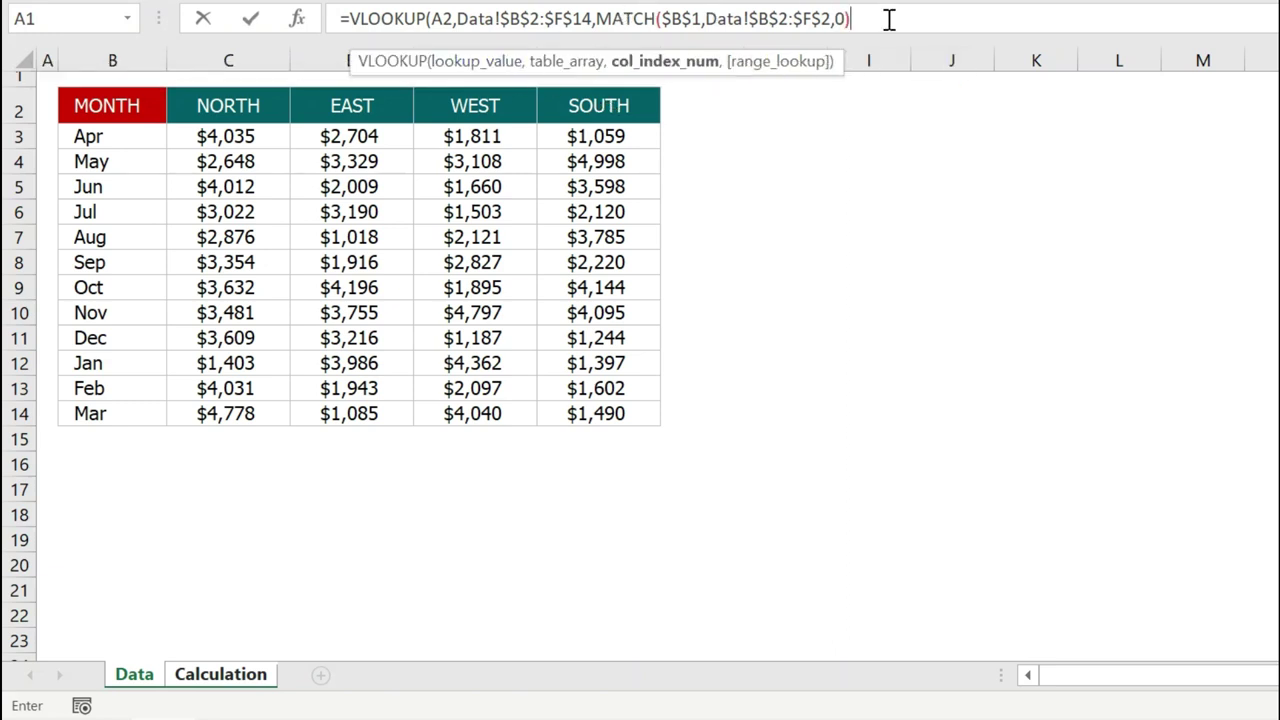
pyautogui.write(',')
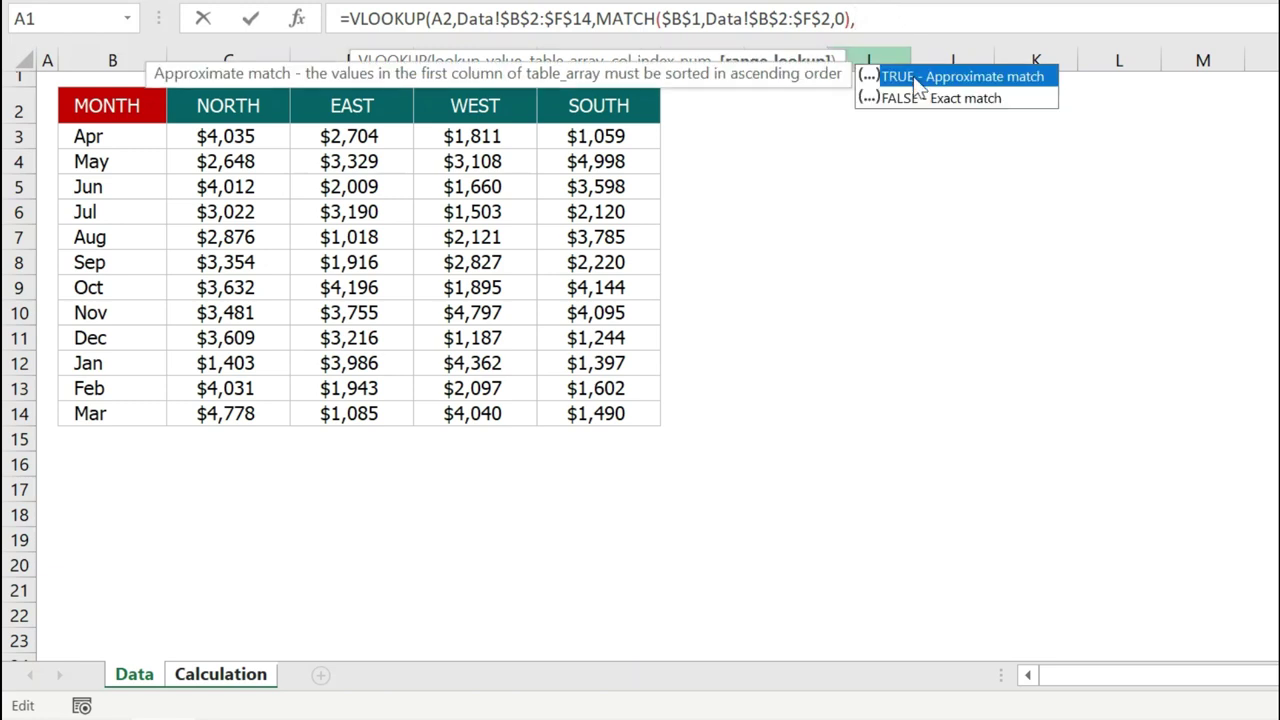
pyautogui.doubleClick(913, 97)
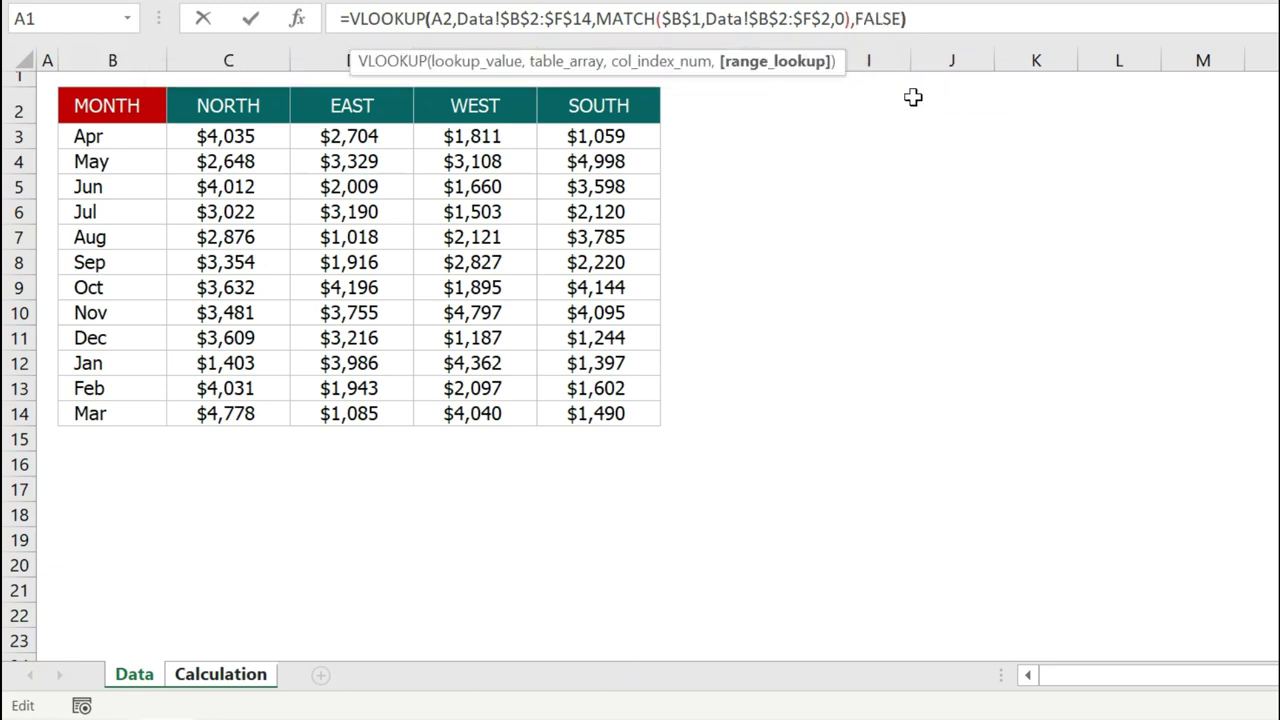
pyautogui.press('Return')
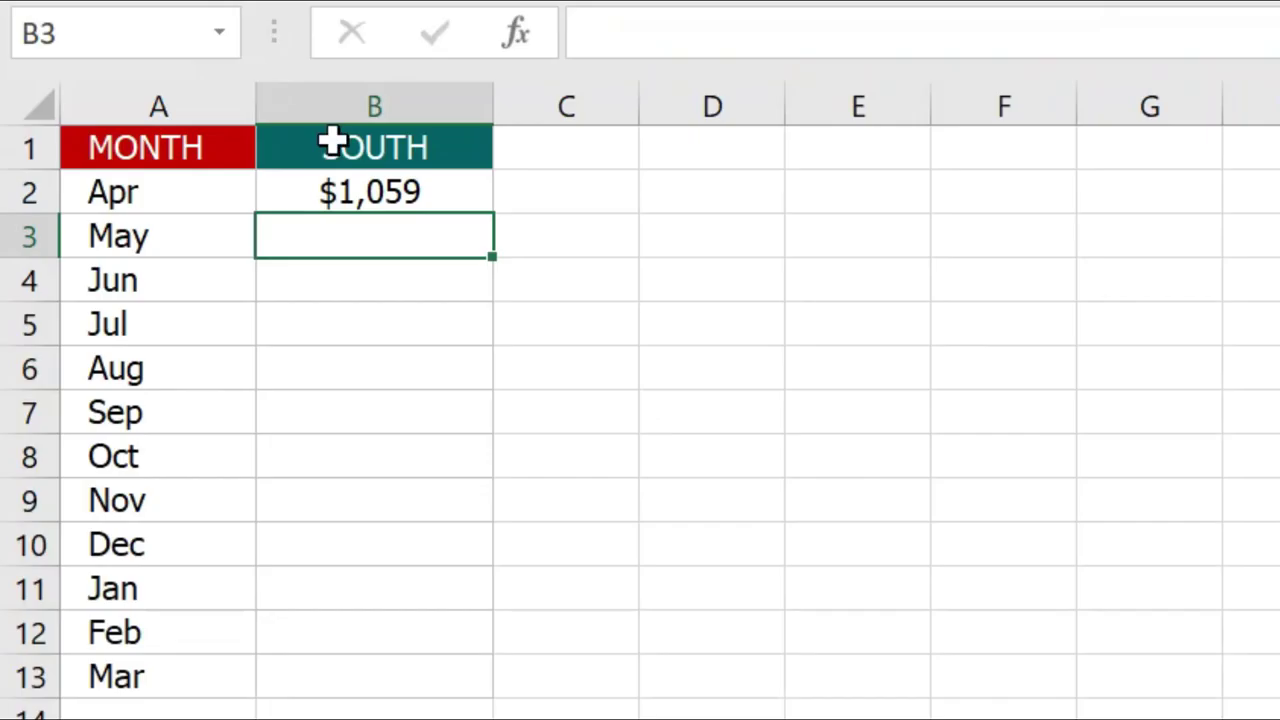
# Fill B2's lookup down to B13 and switch the B1 region to NORTH.
pyautogui.click(230, 108)
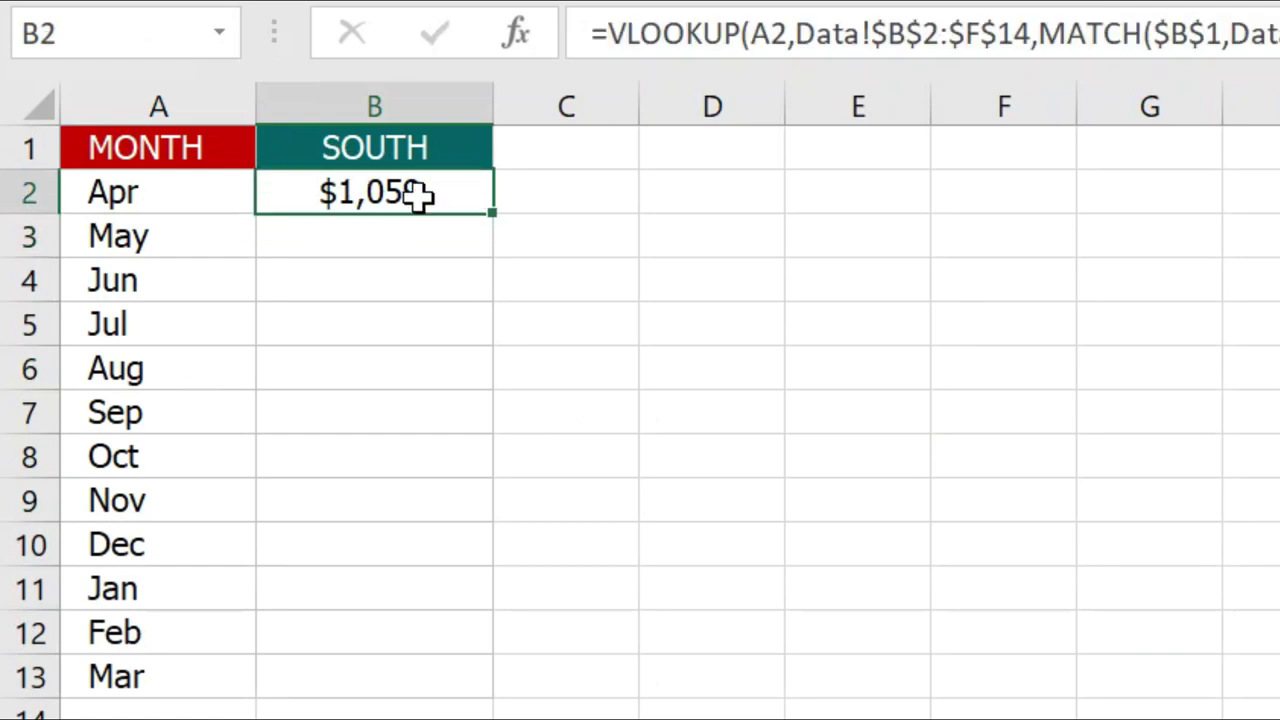
pyautogui.doubleClick(497, 210)
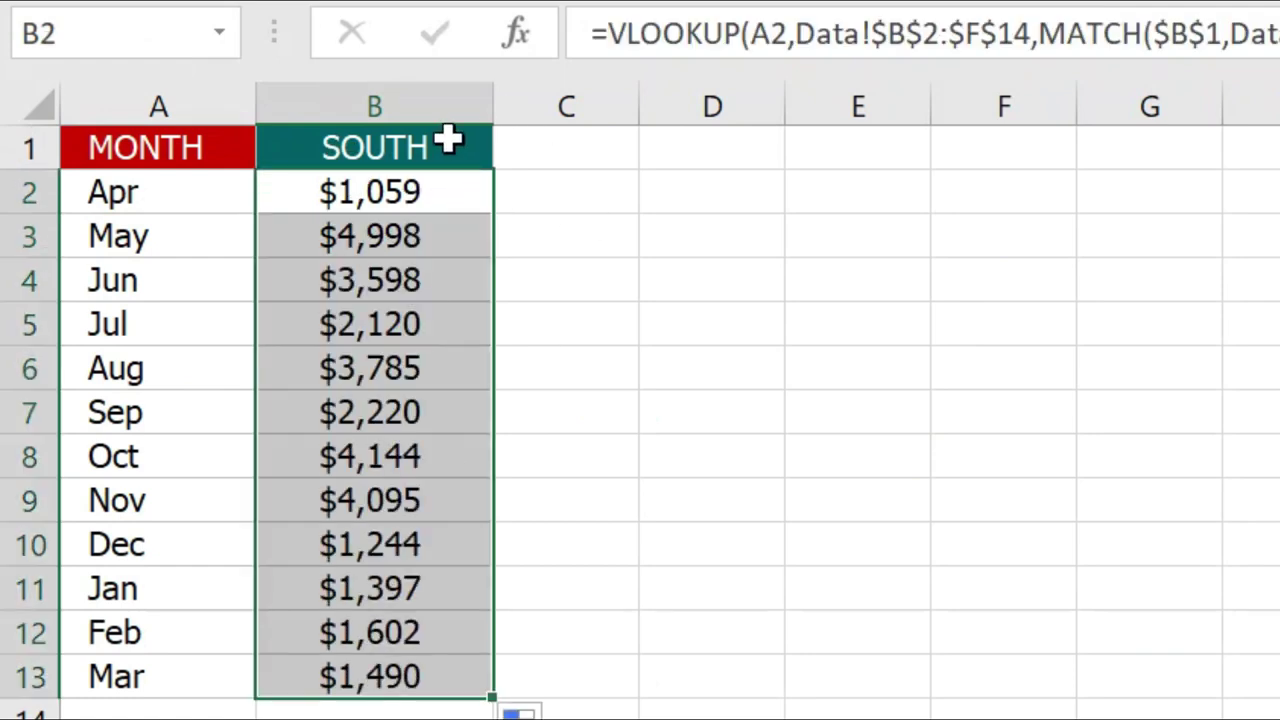
pyautogui.click(445, 145)
pyautogui.write('NORTH')
pyautogui.press('Return')
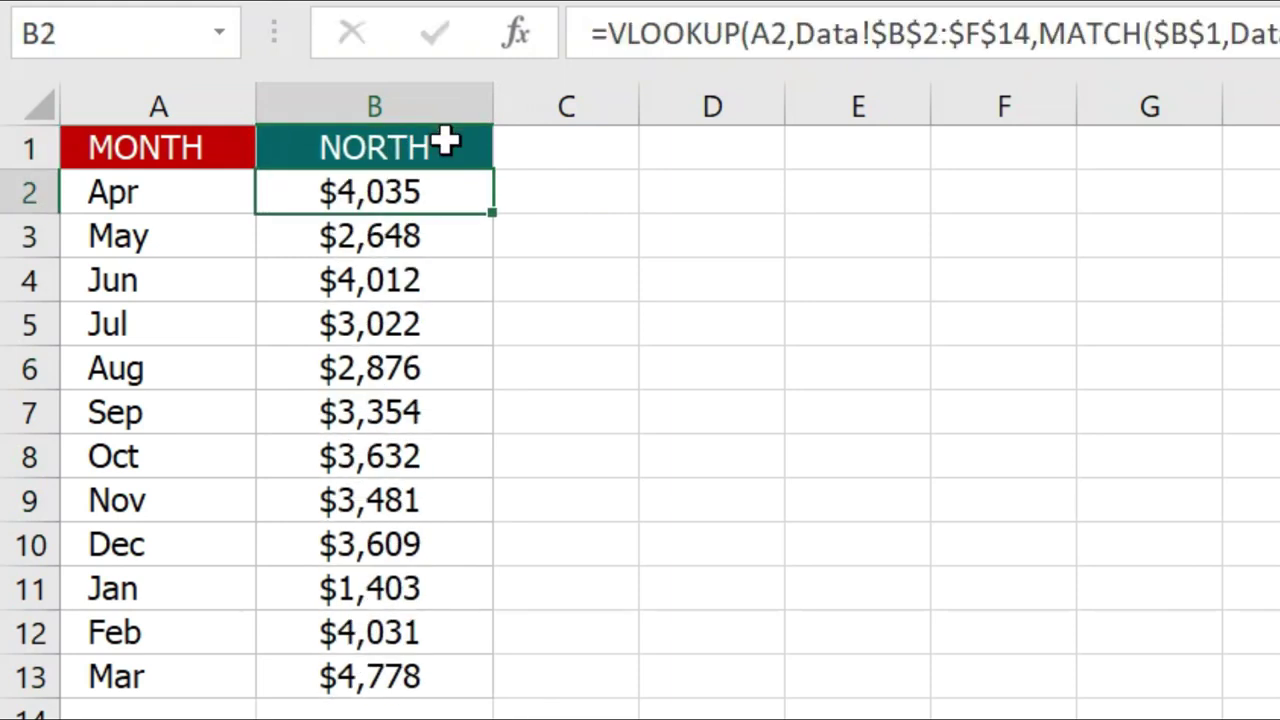
pyautogui.click(445, 143)
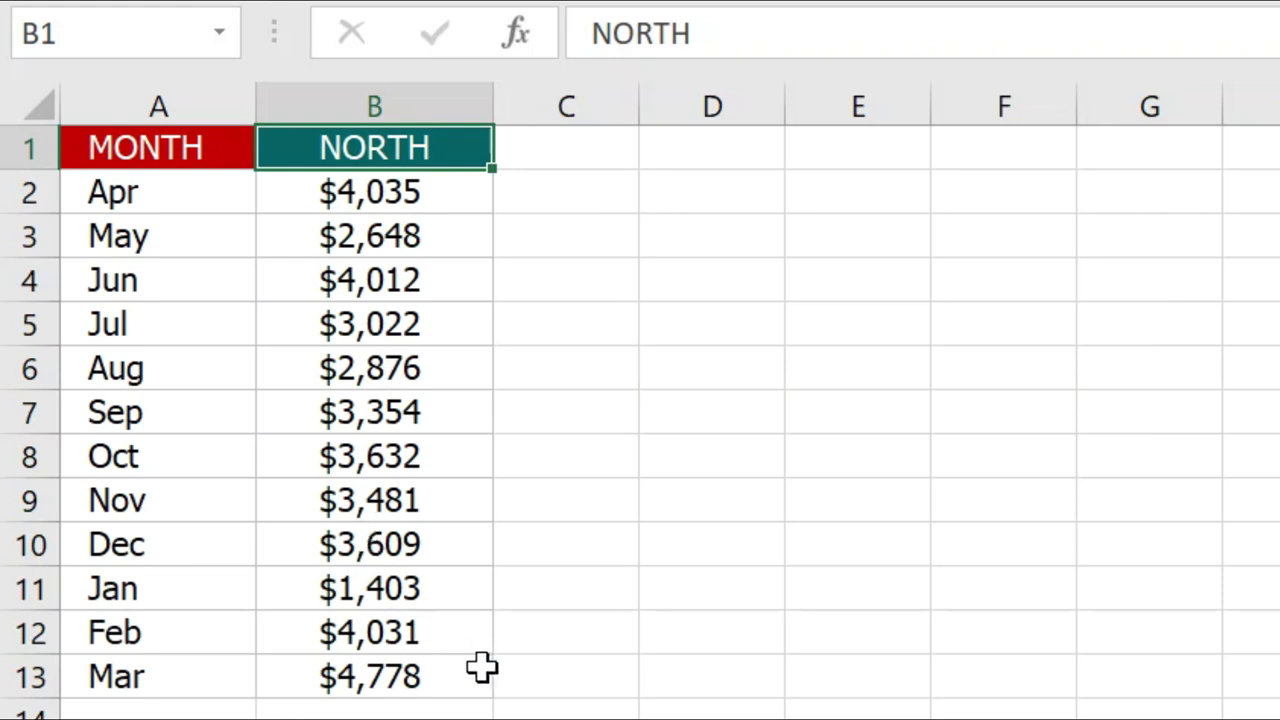
# Insert a clustered column chart of the month and NORTH data and nudge it into place.
pyautogui.moveTo(178, 150)
pyautogui.mouseDown()
pyautogui.moveTo(383, 550)
pyautogui.moveTo(370, 672)
pyautogui.mouseUp()
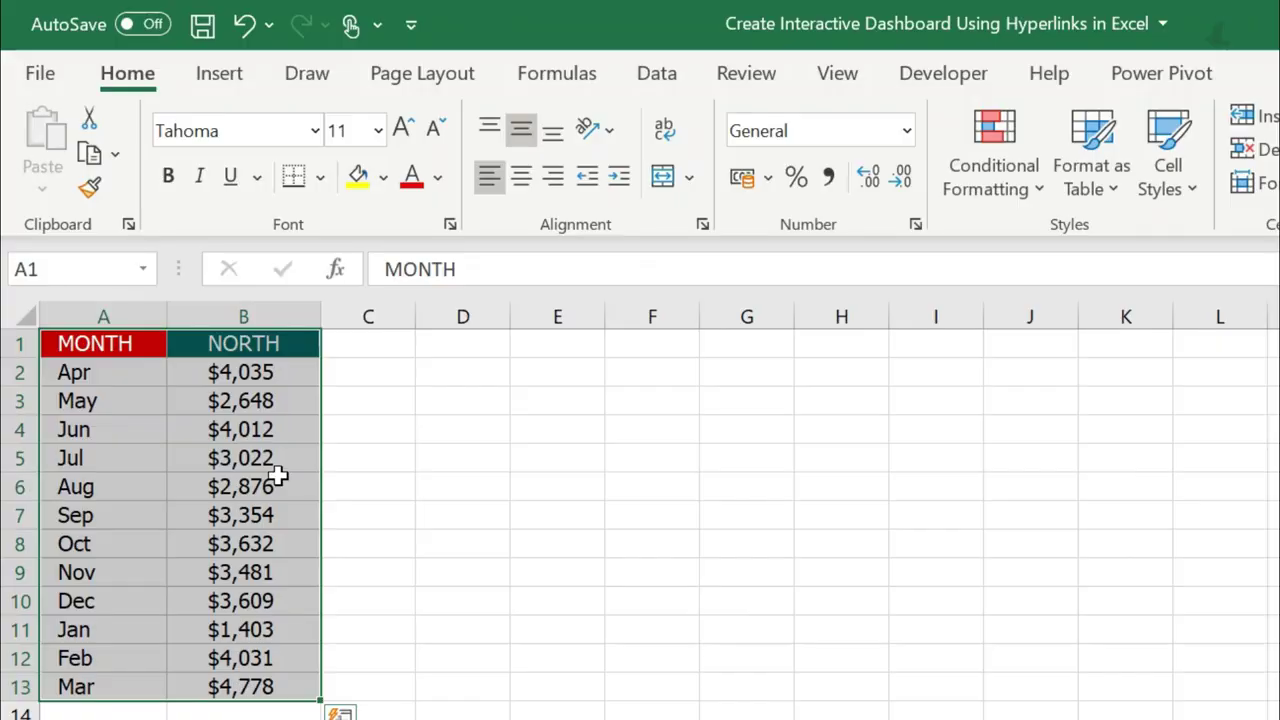
pyautogui.click(226, 80)
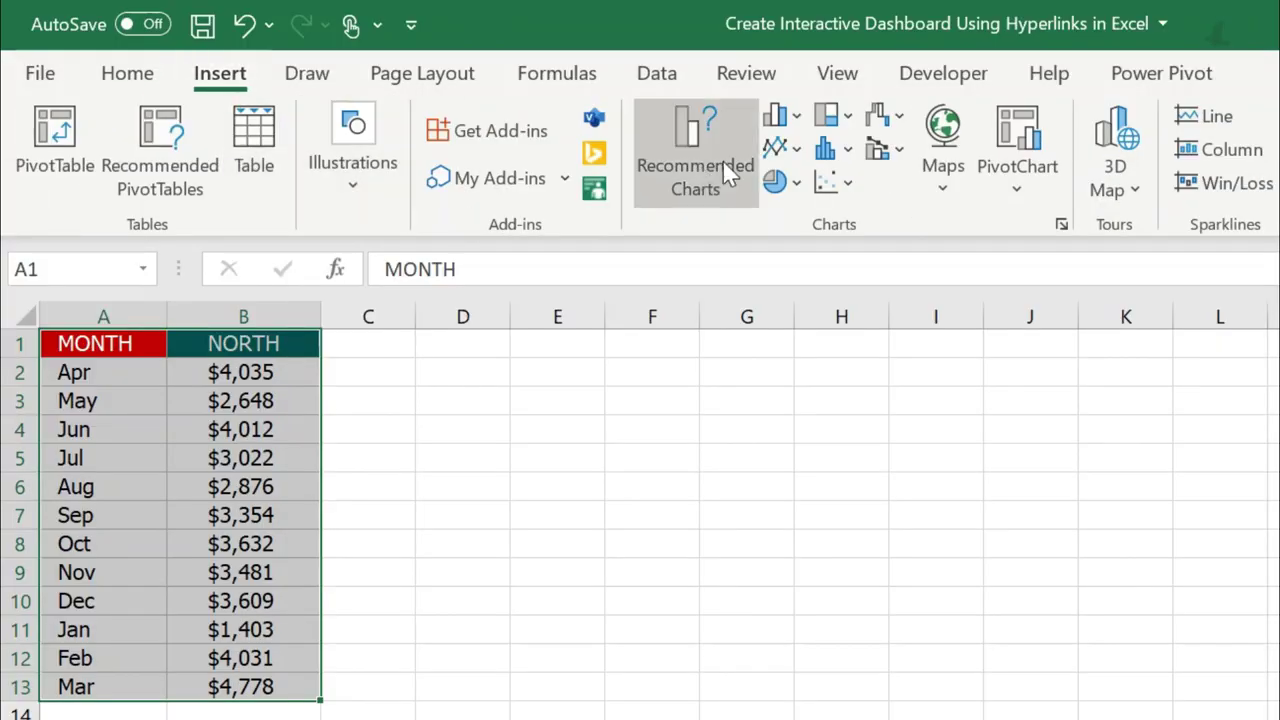
pyautogui.click(781, 117)
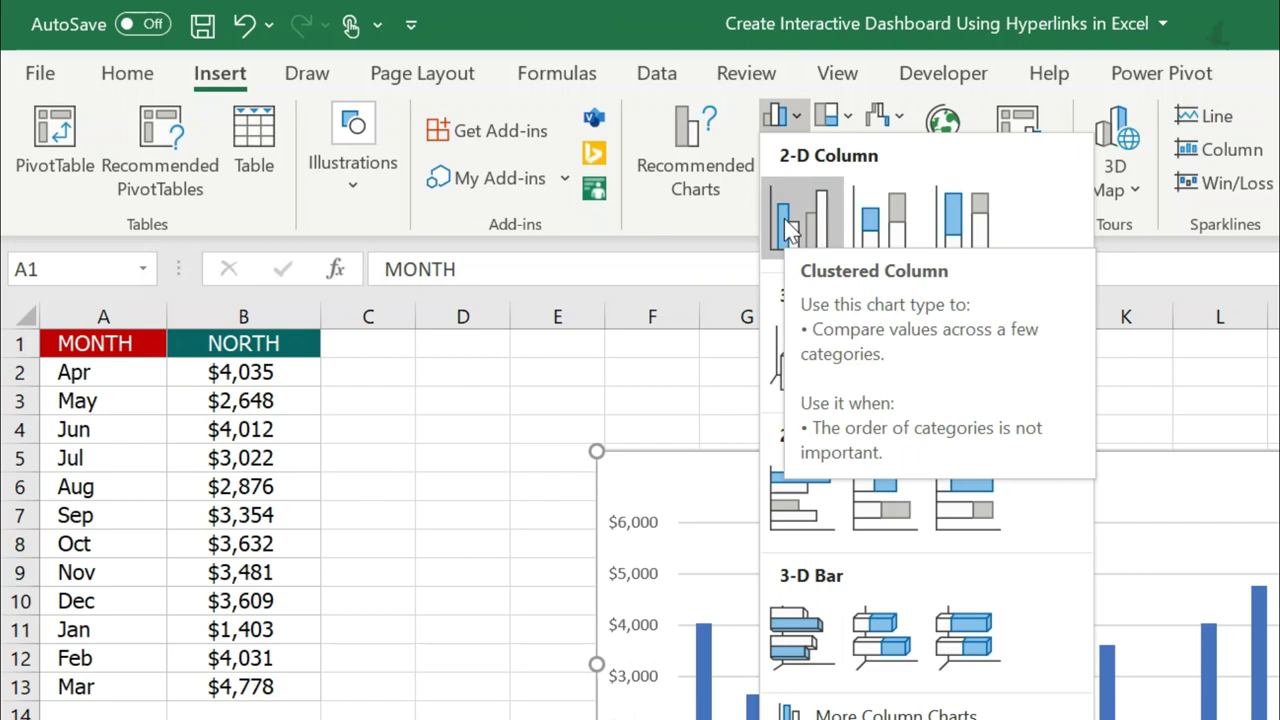
pyautogui.click(788, 225)
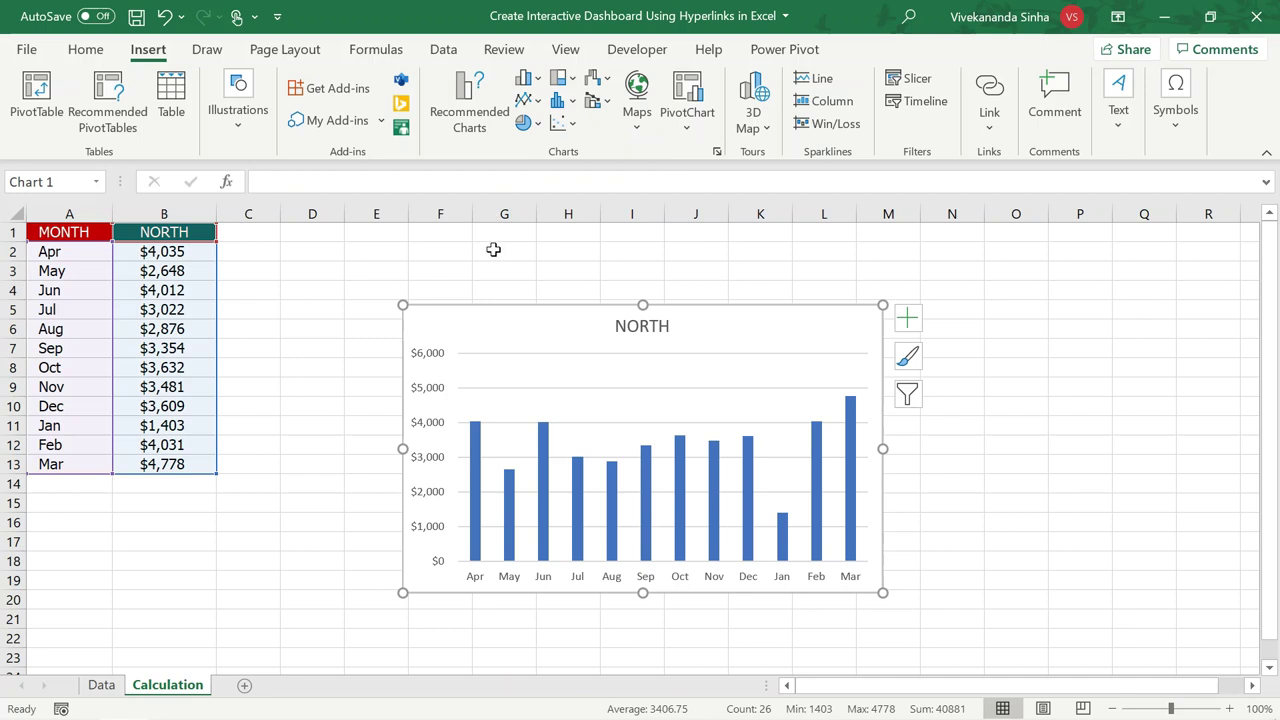
pyautogui.moveTo(494, 311); pyautogui.dragTo(466, 293)
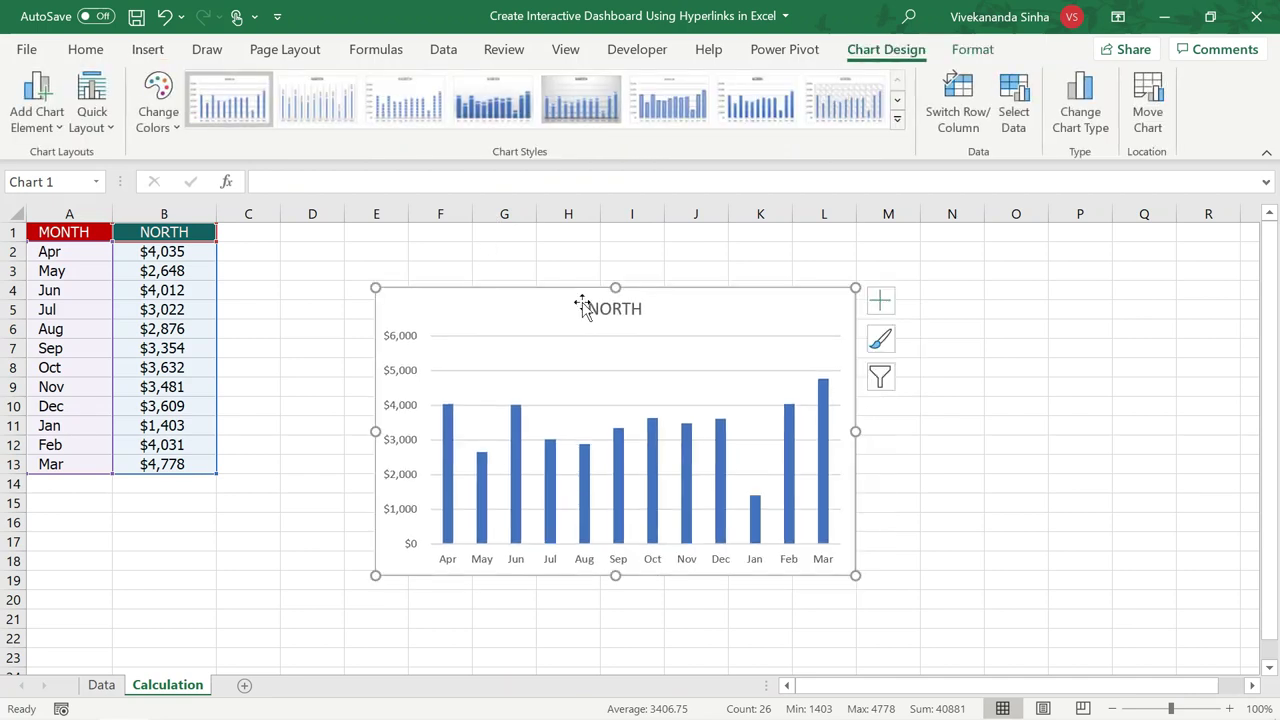
# Switch the B1 region to SOUTH, then EAST, then WEST.
pyautogui.click(192, 232)
pyautogui.write('SOU')
pyautogui.press('Return')
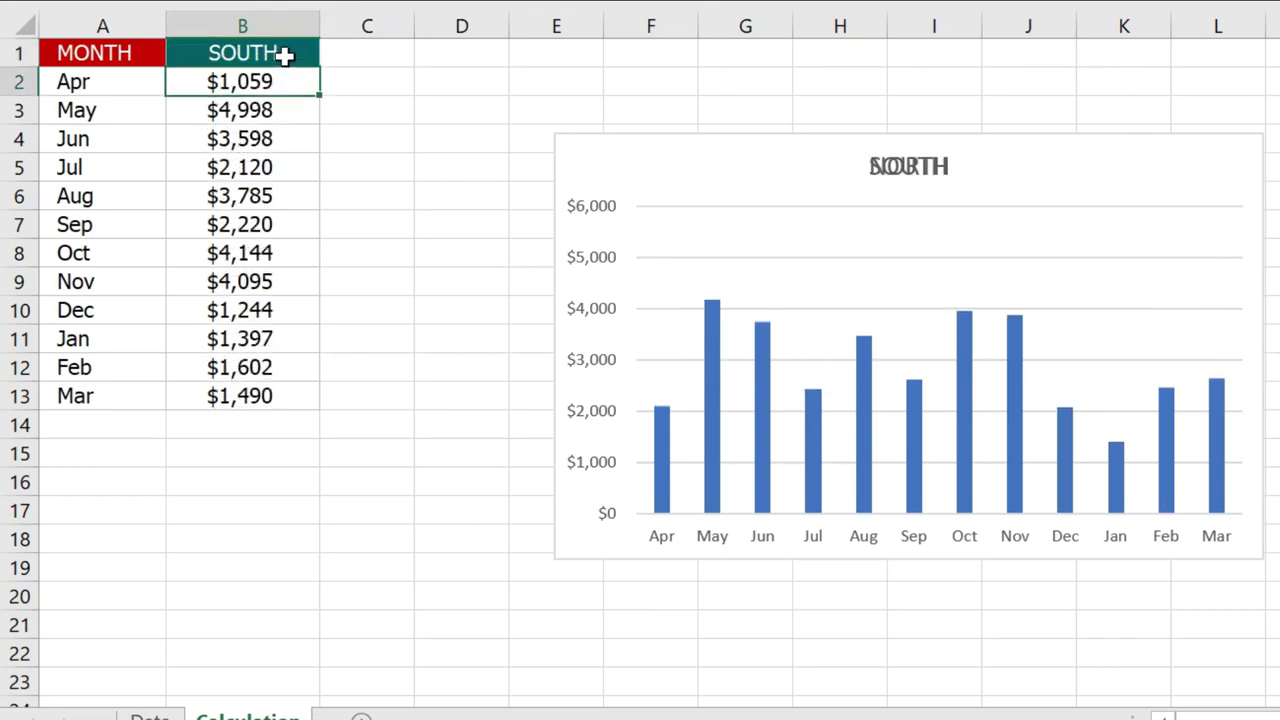
pyautogui.click(285, 57)
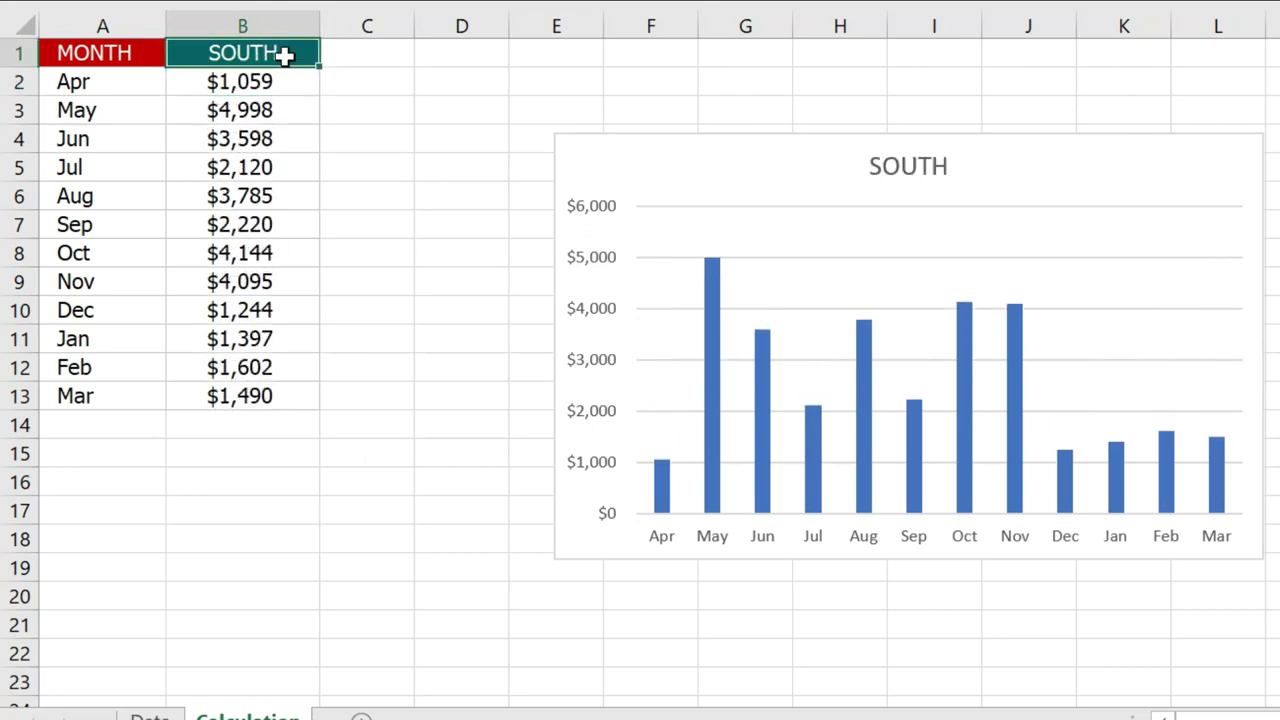
pyautogui.write('EAST')
pyautogui.press('Return')
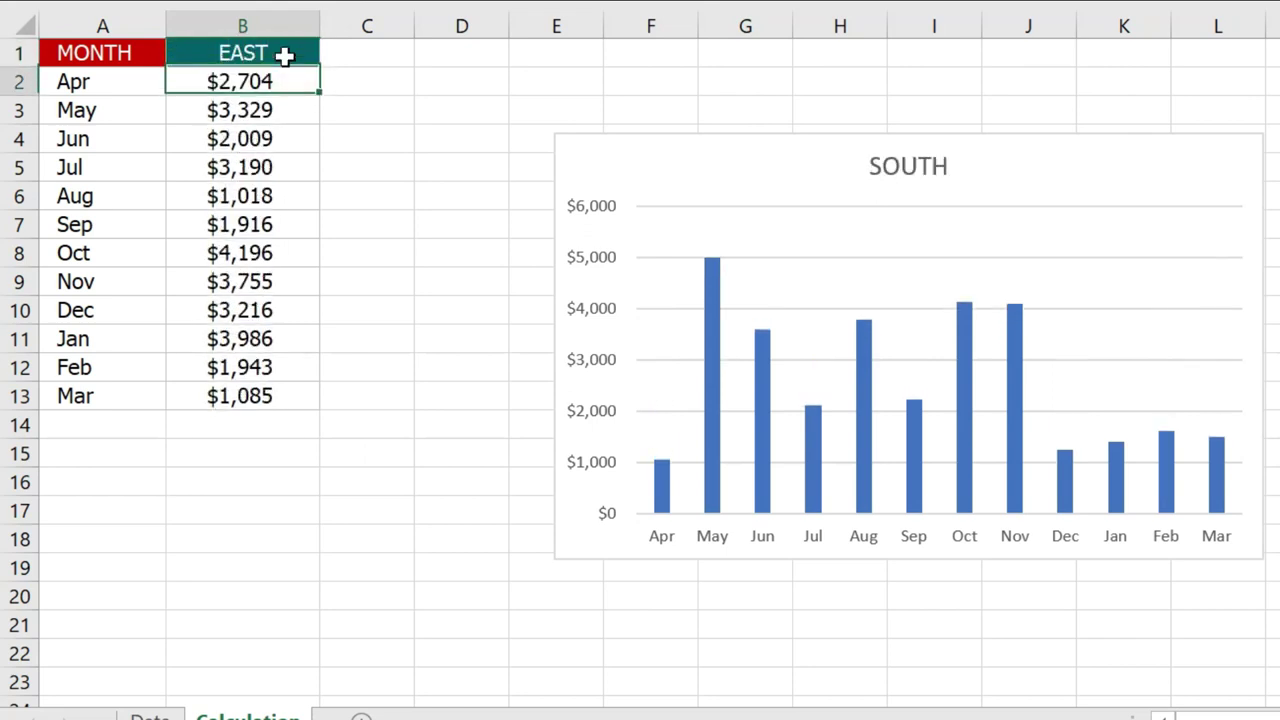
pyautogui.click(285, 57)
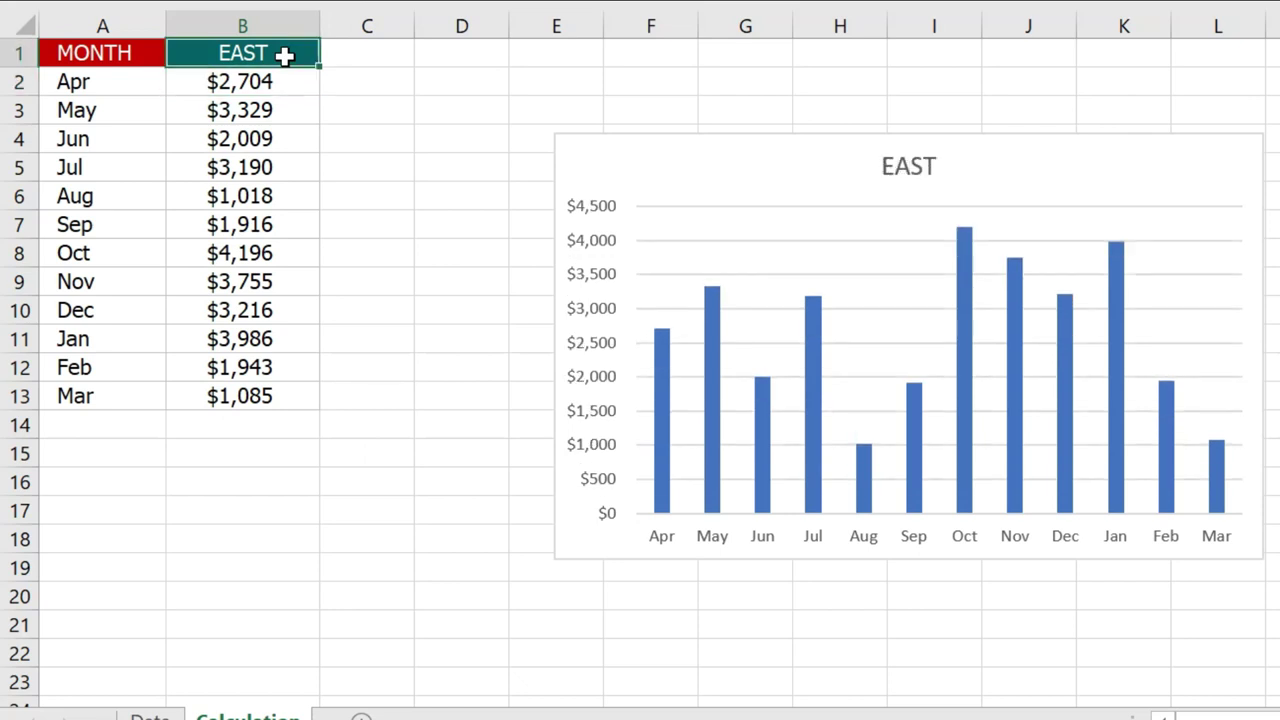
pyautogui.write('W')
pyautogui.press('Return')
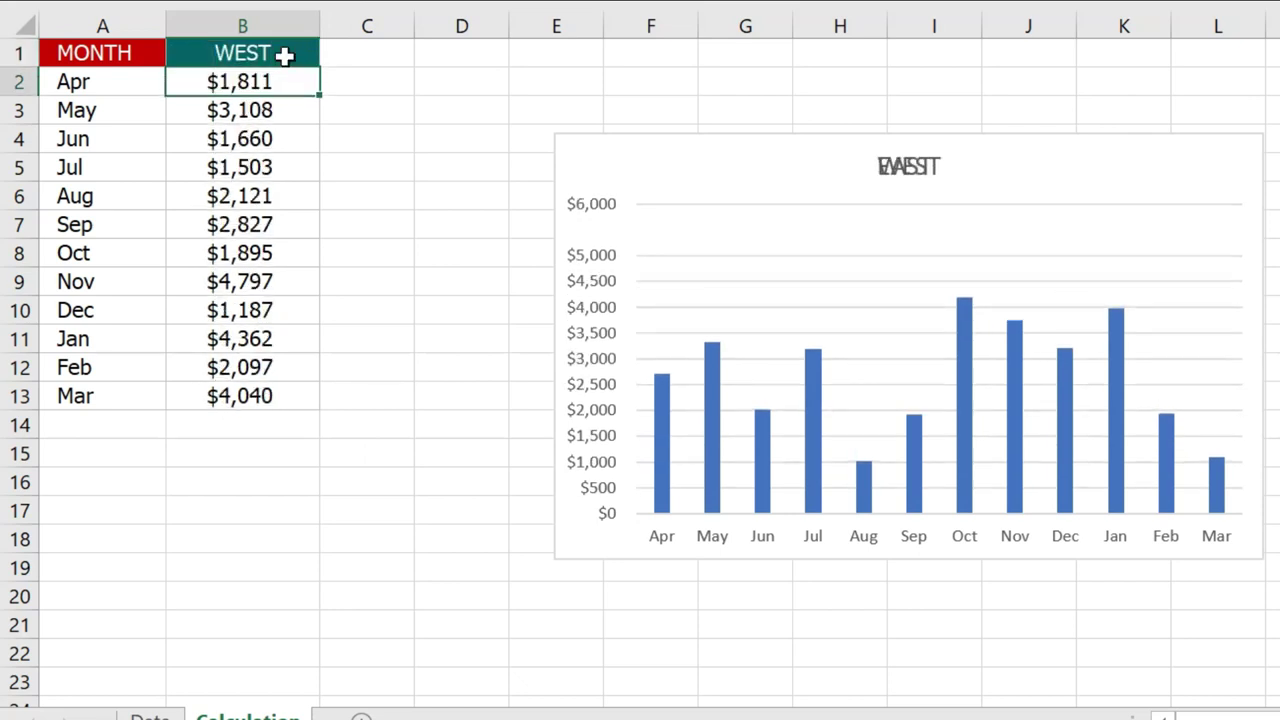
# Check the chart's source range, then set B1 to EAST.
pyautogui.click(367, 224)
pyautogui.moveTo(128, 53)
pyautogui.mouseDown()
pyautogui.moveTo(215, 133)
pyautogui.moveTo(227, 406)
pyautogui.mouseUp()
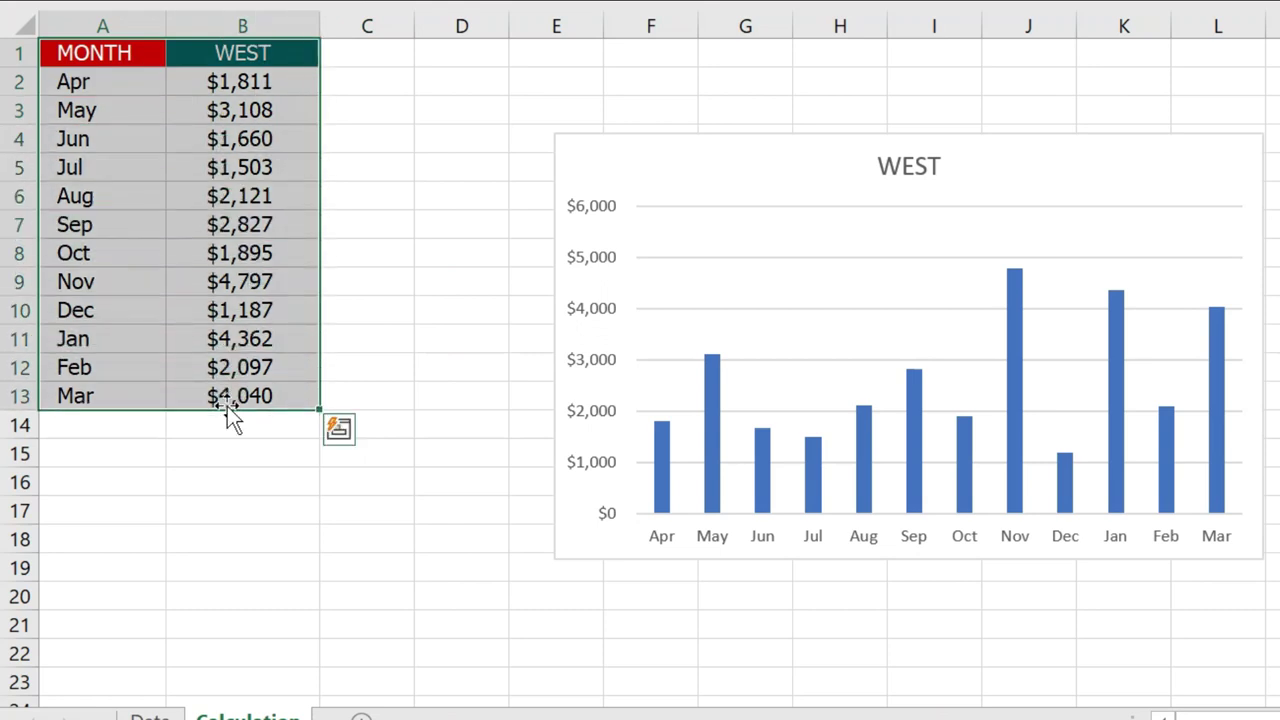
pyautogui.click(767, 139)
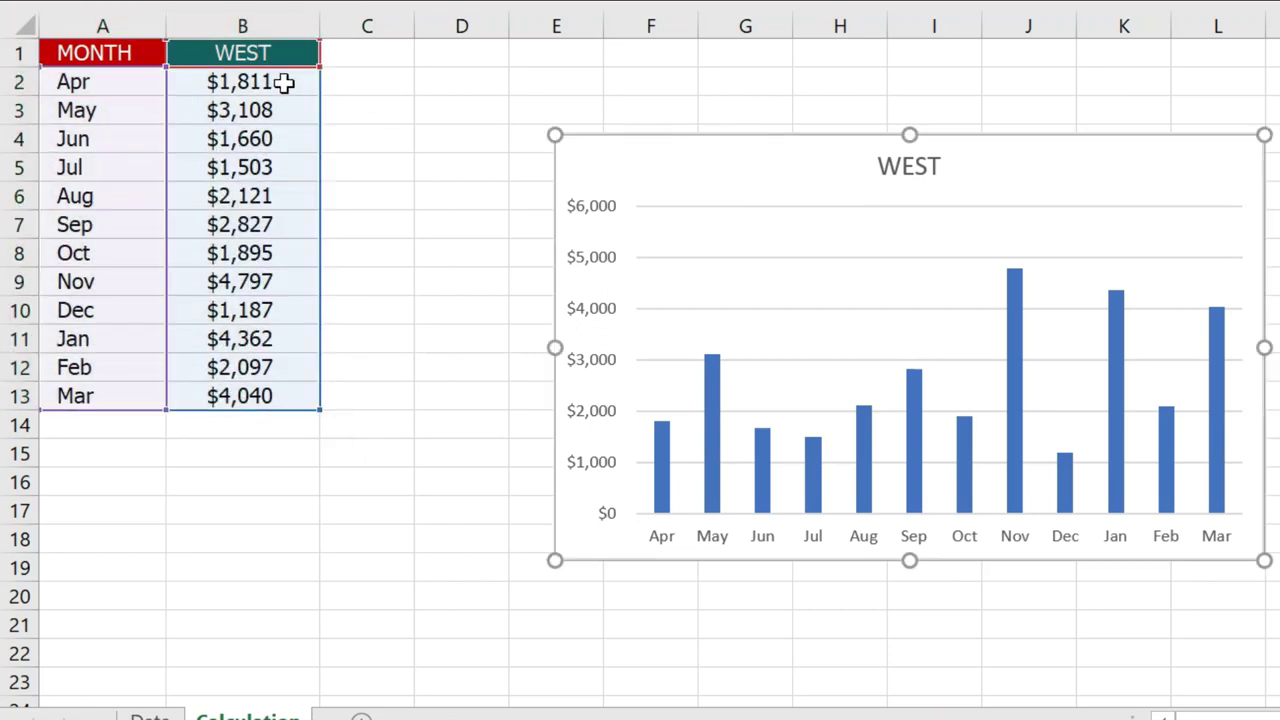
pyautogui.click(270, 55)
pyautogui.write('EAST')
pyautogui.press('Return')
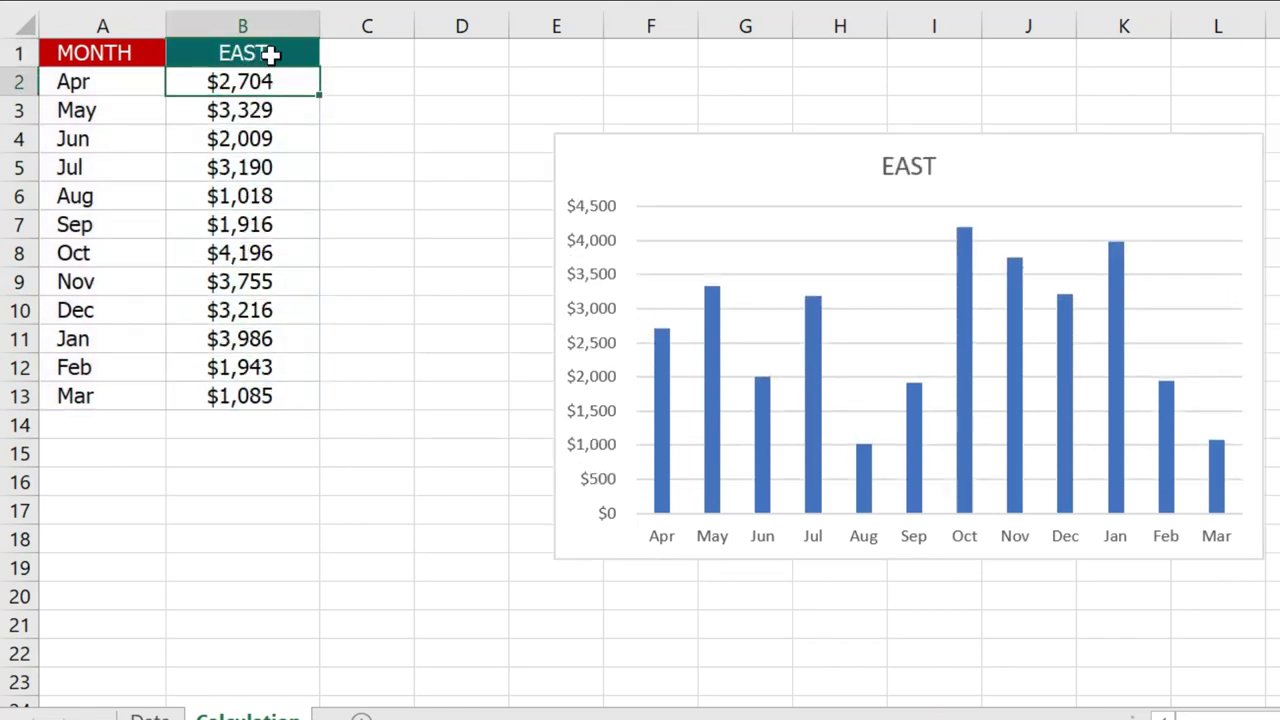
pyautogui.click(270, 55)
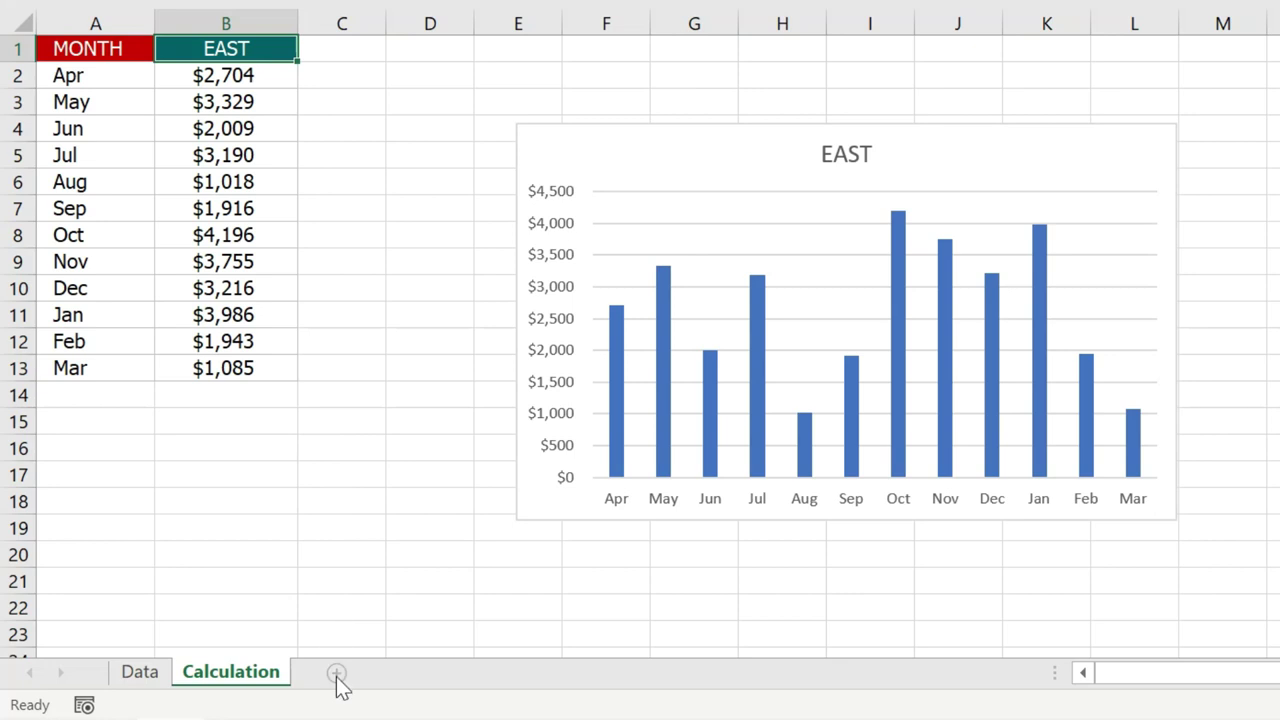
# Add a new worksheet named Dashboard.
pyautogui.click(336, 677)
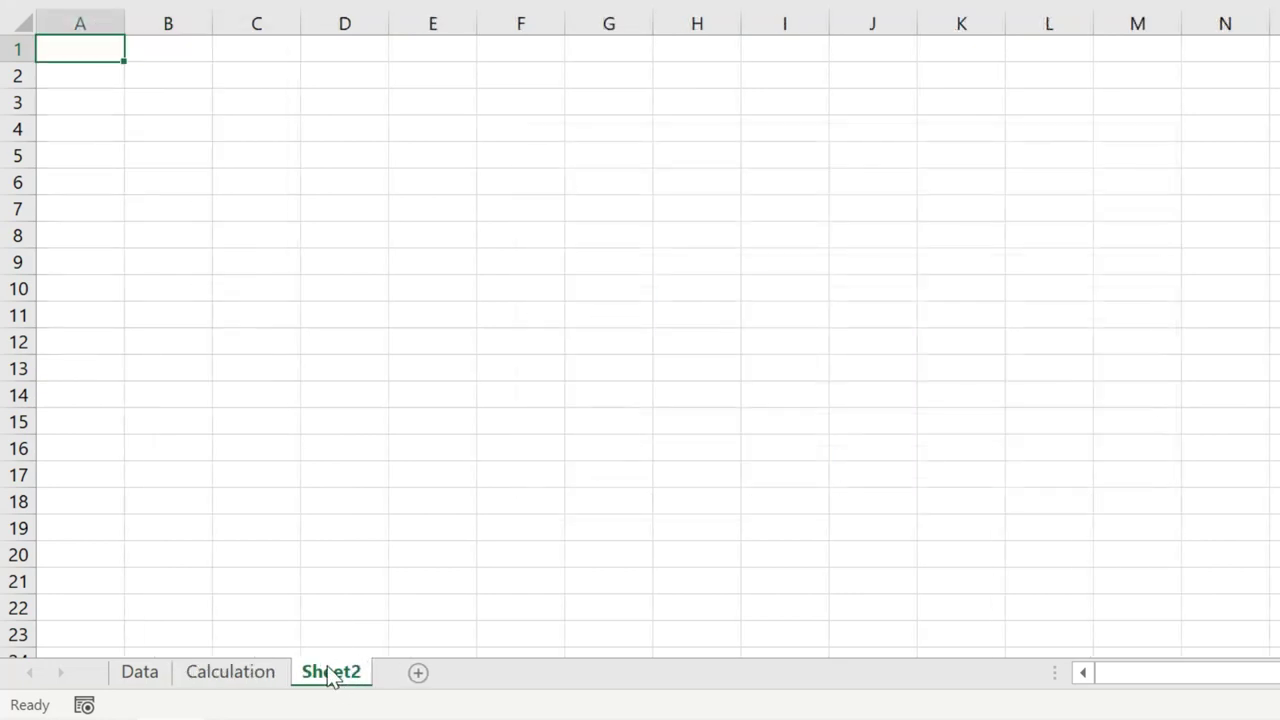
pyautogui.doubleClick(330, 672)
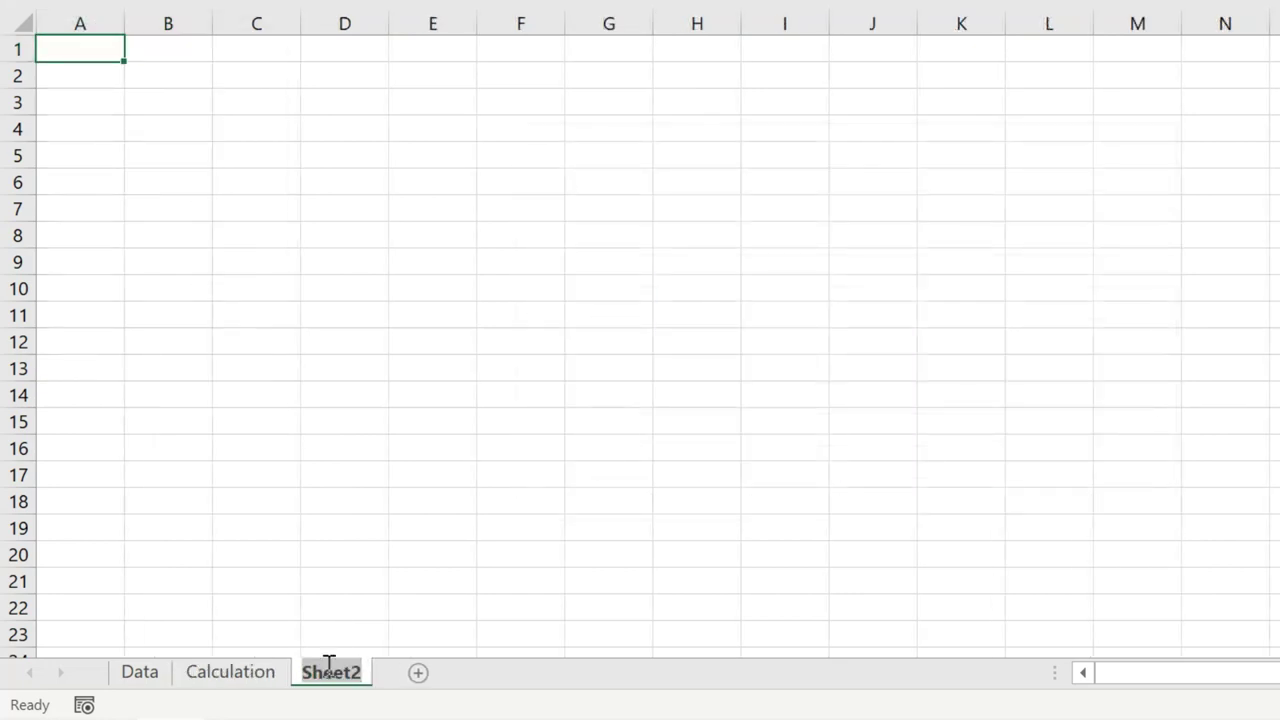
pyautogui.write('Dashboard')
pyautogui.press('Return')
pyautogui.click(487, 212)
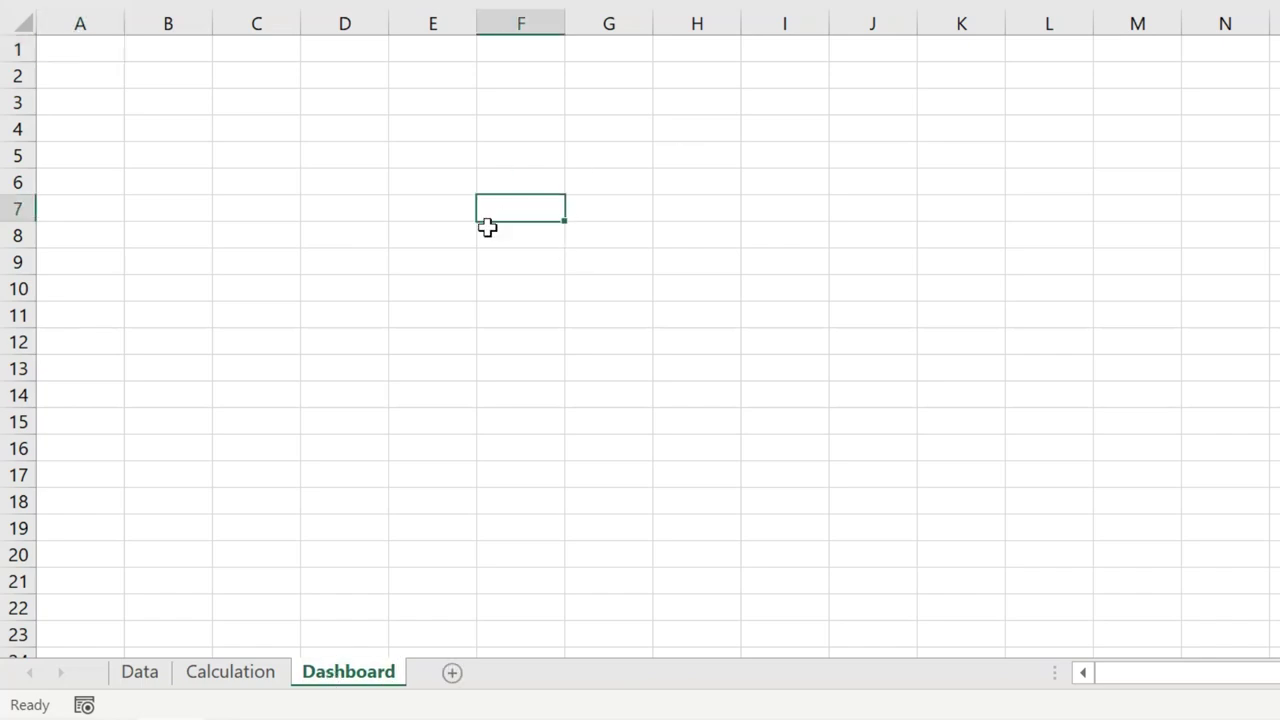
# Paste the region names NORTH through SOUTH from Data into Dashboard C3 as values.
pyautogui.click(140, 674)
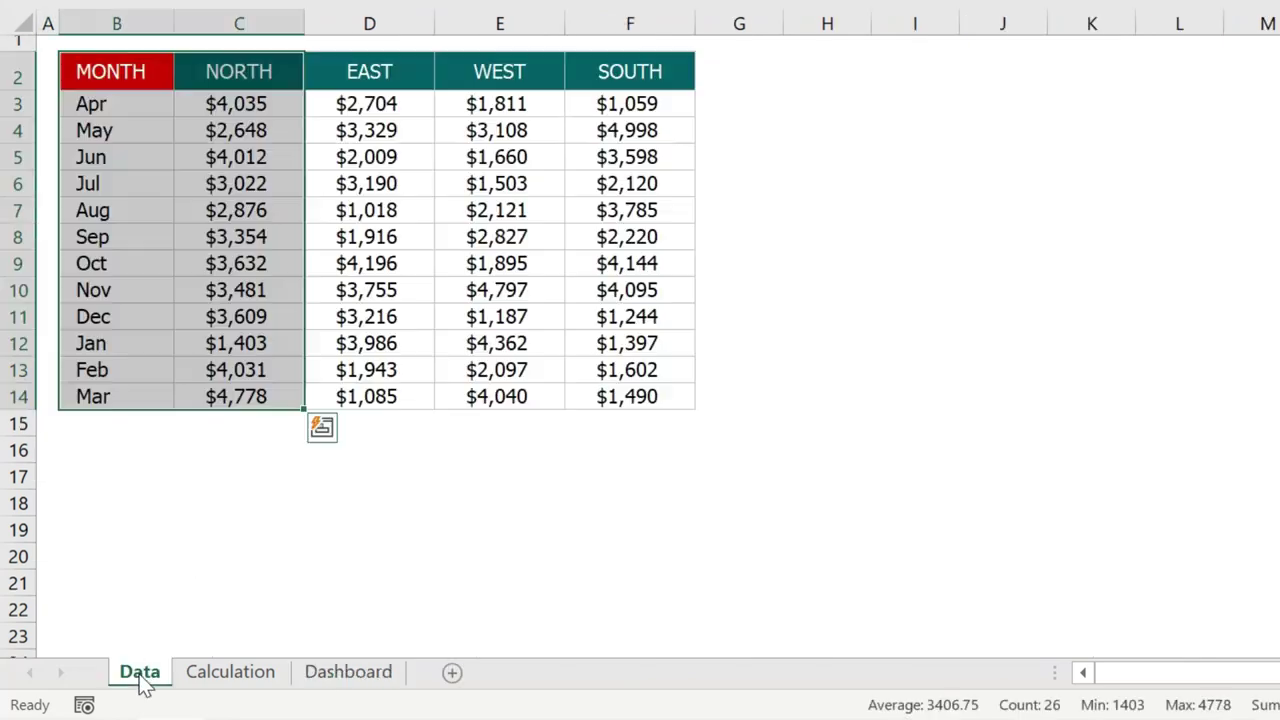
pyautogui.moveTo(281, 69); pyautogui.dragTo(590, 71)
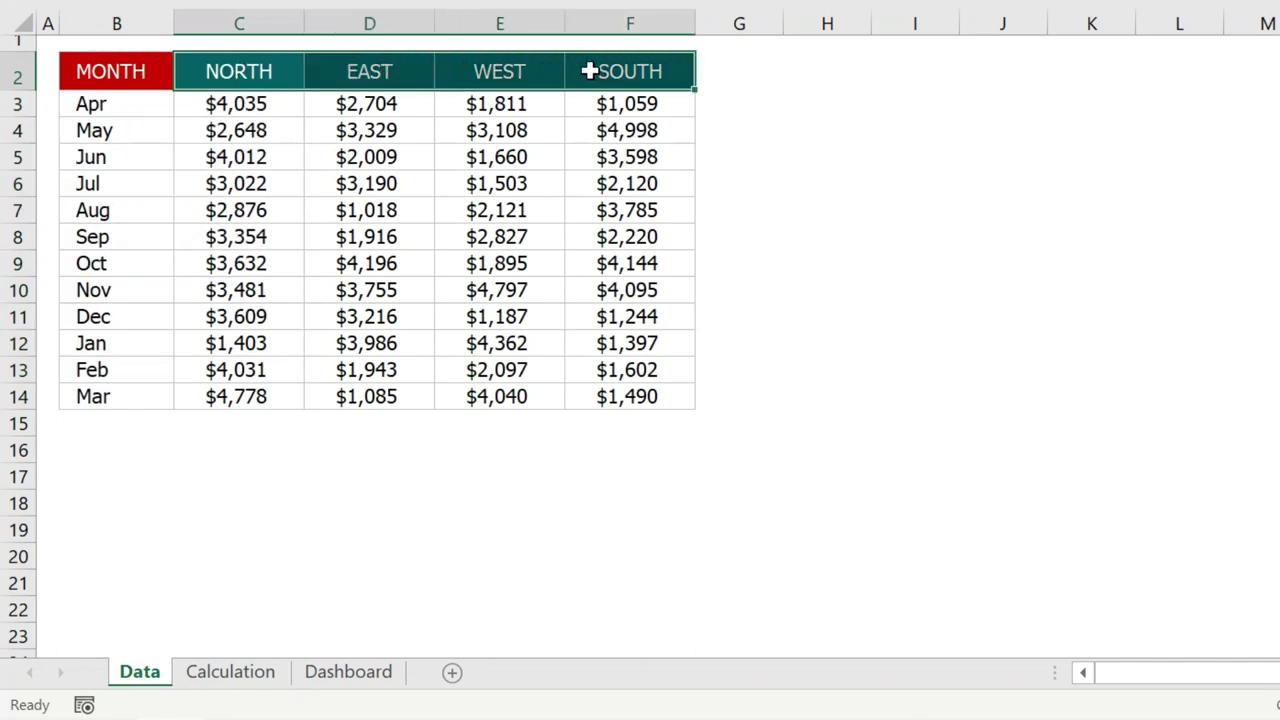
pyautogui.hotkey('ctrl', 'c')
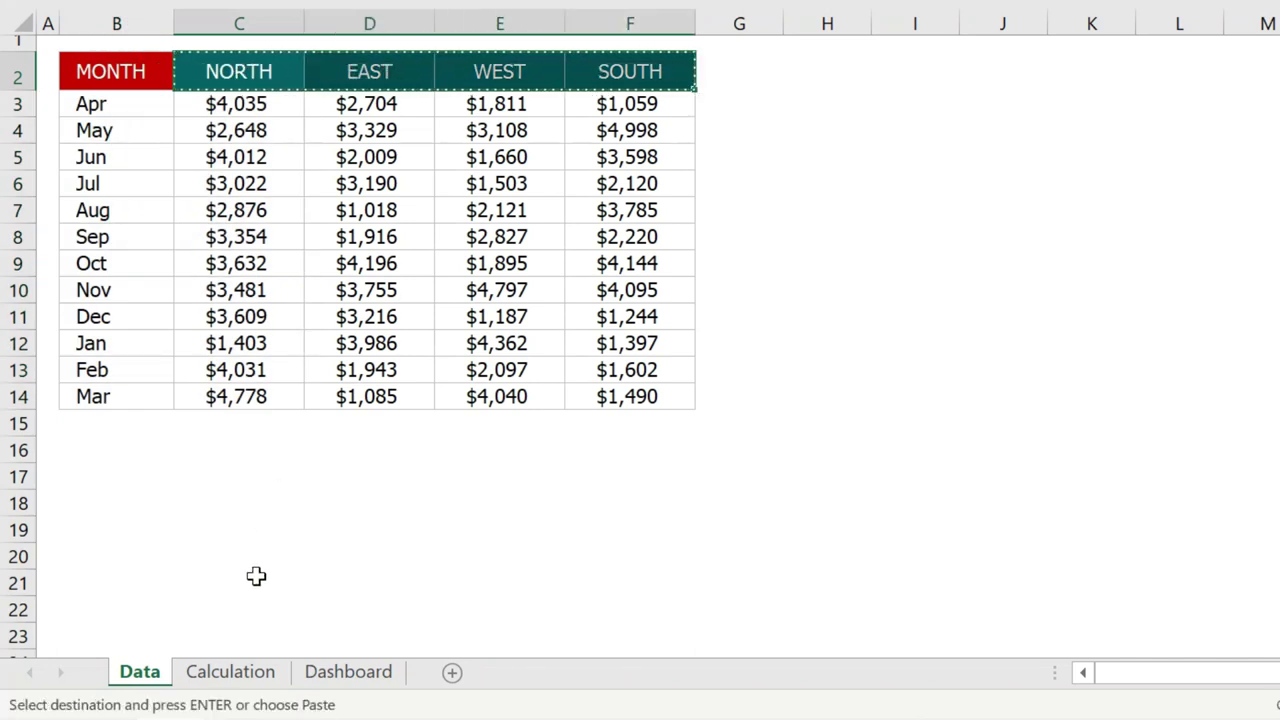
pyautogui.click(343, 674)
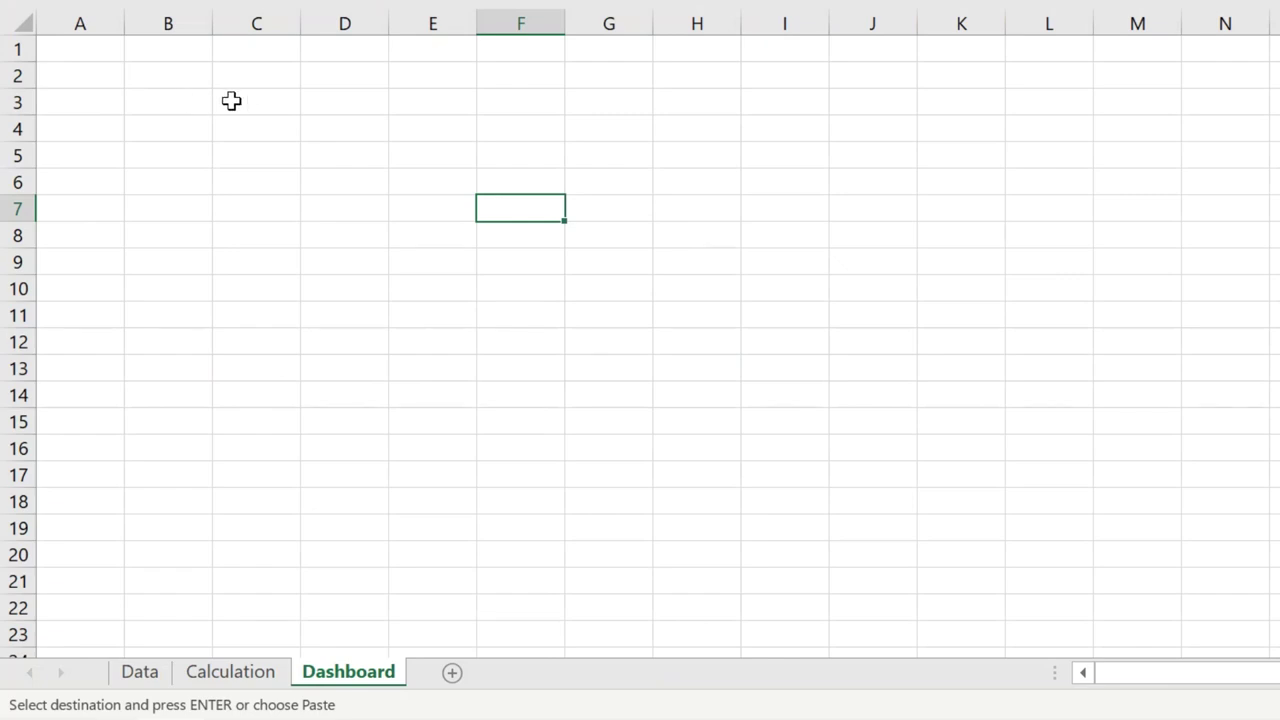
pyautogui.click(278, 109)
pyautogui.rightClick(278, 109)
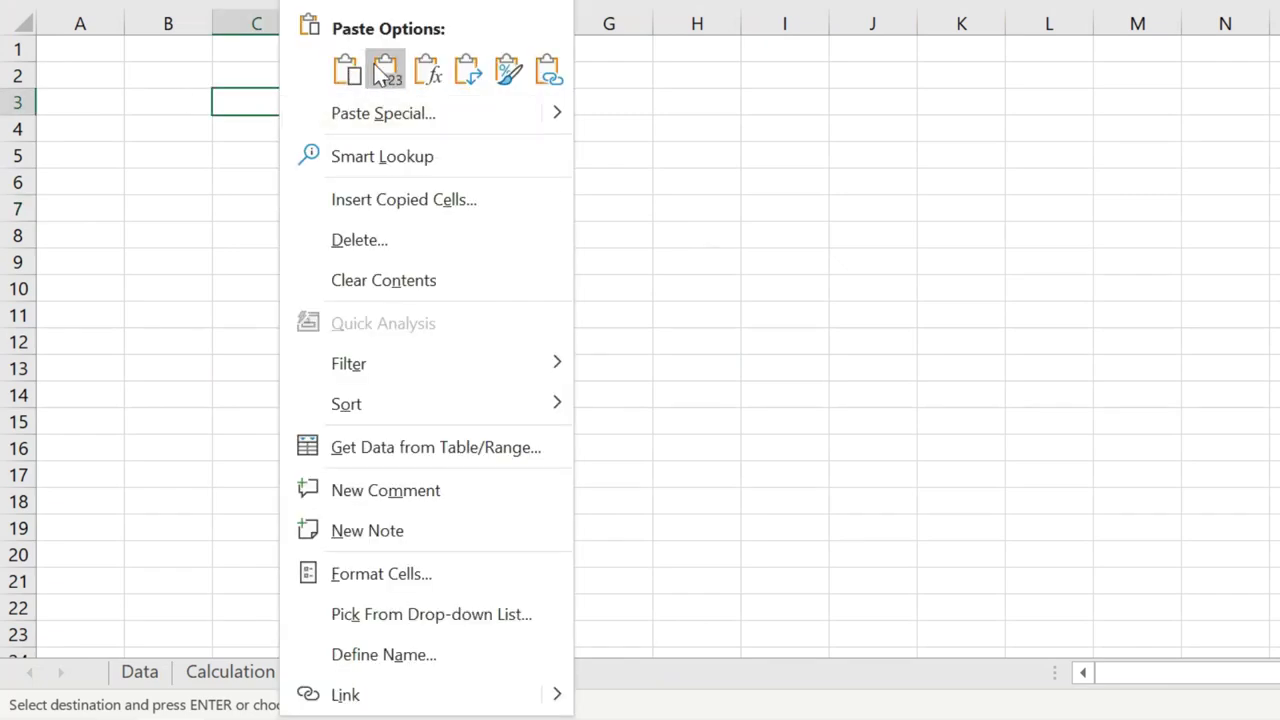
pyautogui.click(385, 75)
# Widen columns C through F equally and select the four header cells.
pyautogui.click(291, 100)
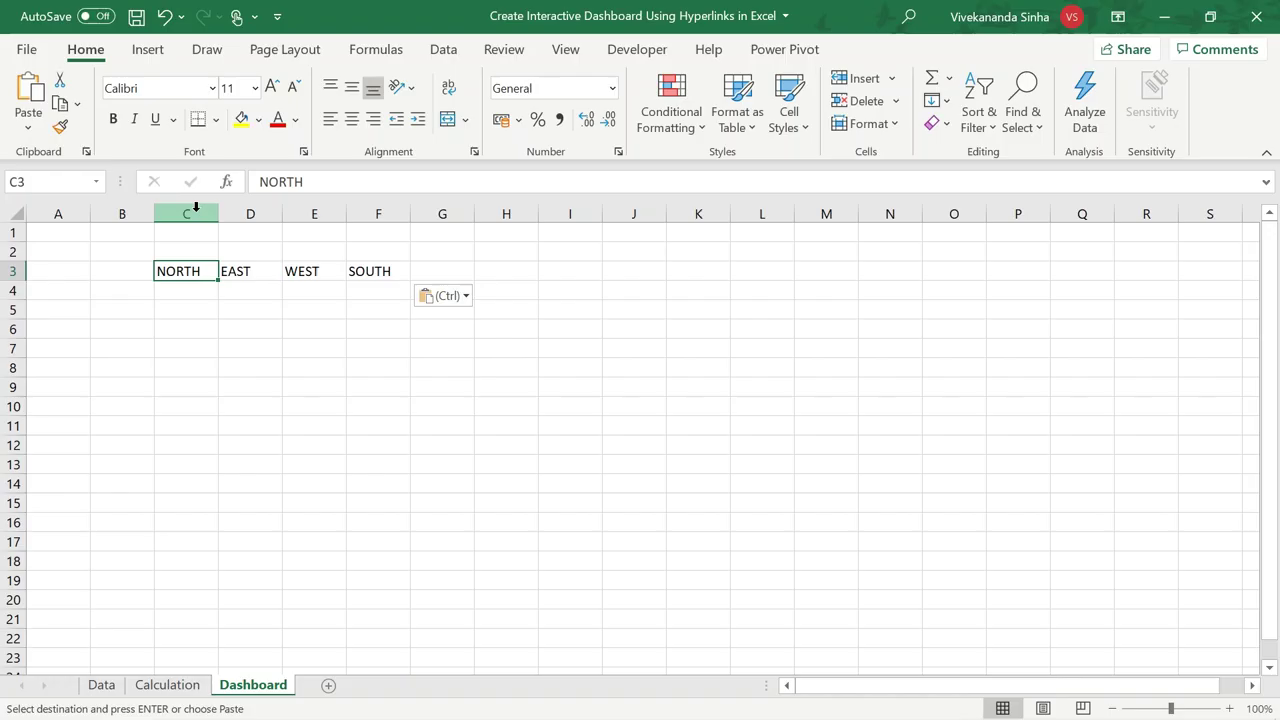
pyautogui.moveTo(196, 207); pyautogui.dragTo(369, 207)
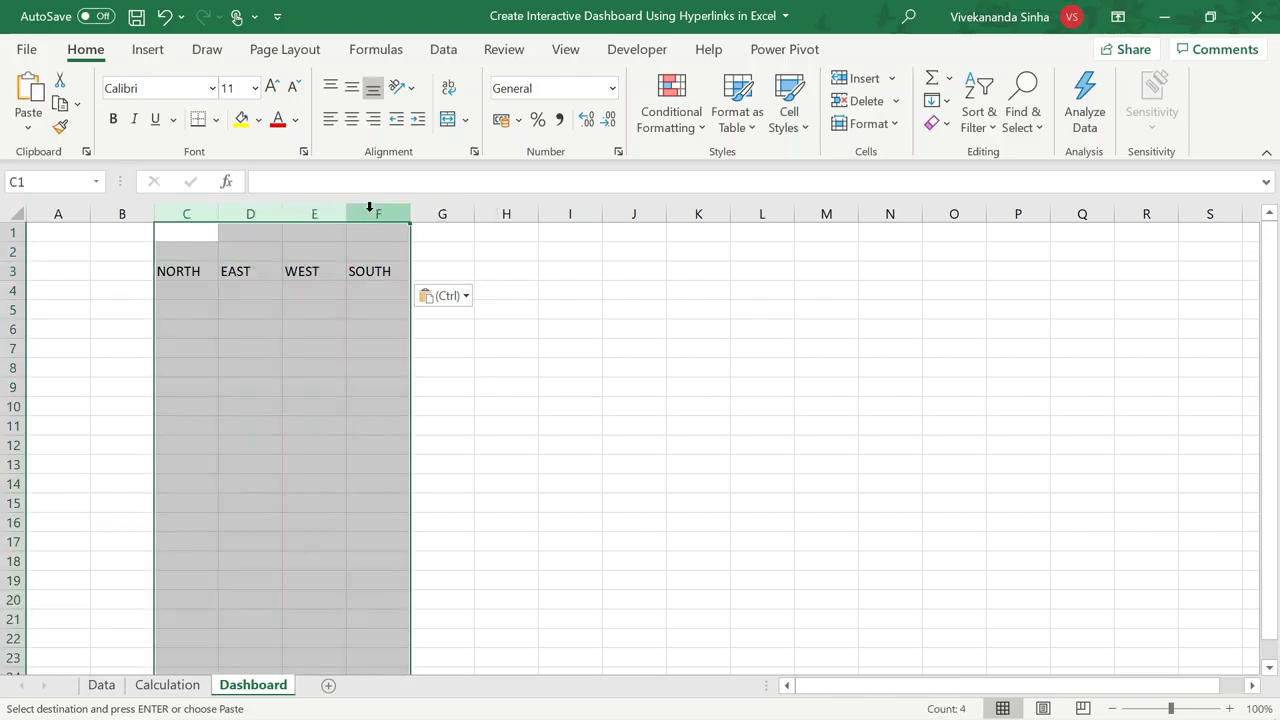
pyautogui.moveTo(412, 219); pyautogui.dragTo(586, 219)
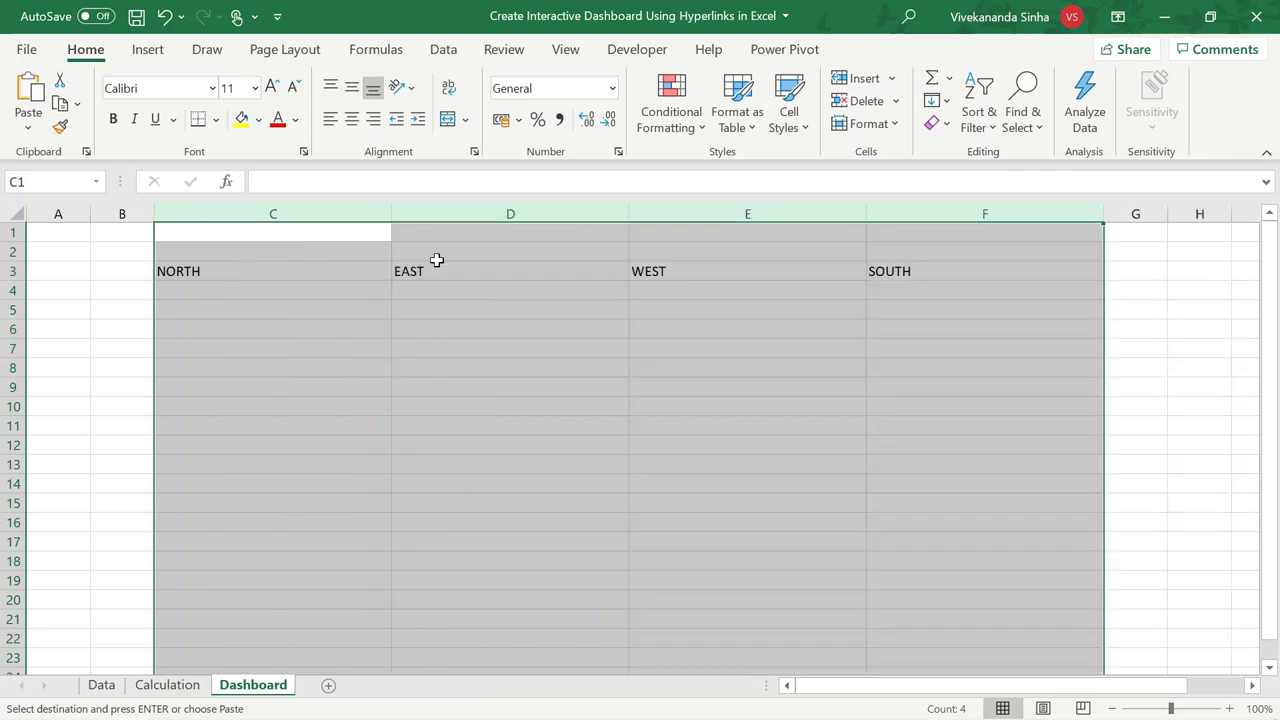
pyautogui.moveTo(306, 276); pyautogui.dragTo(915, 272)
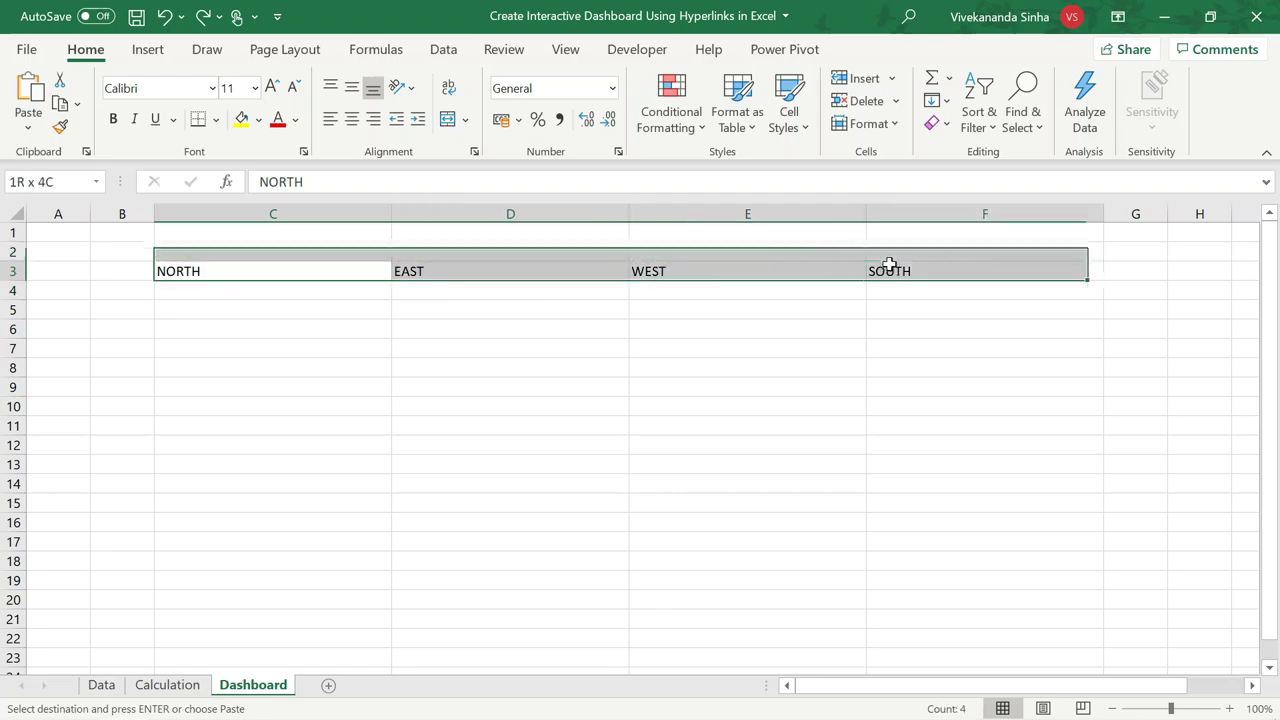
pyautogui.hotkey('ctrl', 'v')
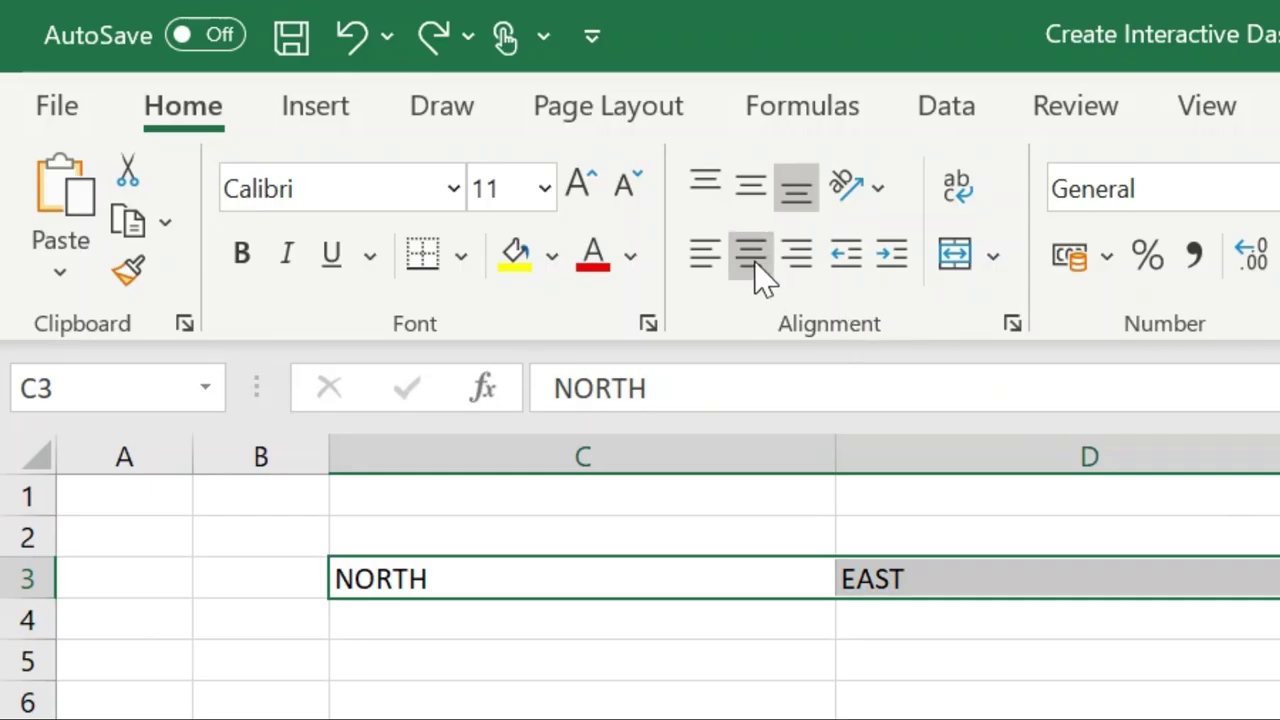
# Centre the region names and make row 3 about 32.50 high.
pyautogui.click(352, 120)
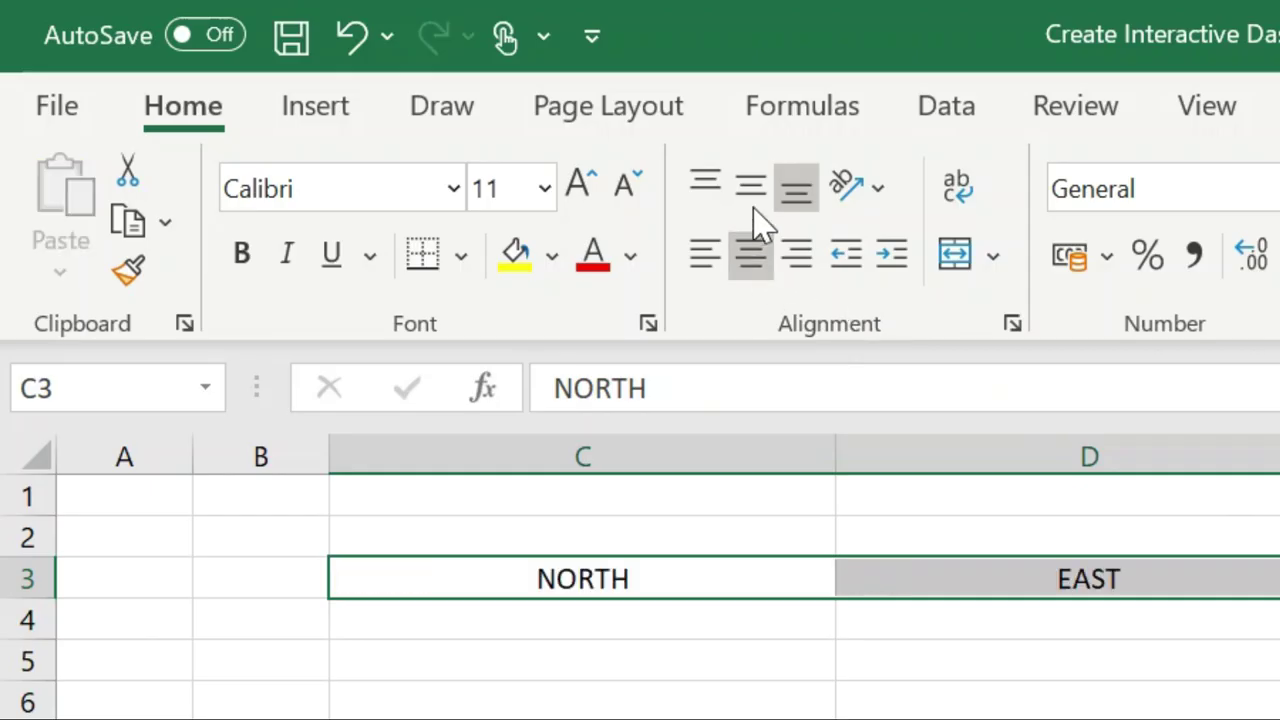
pyautogui.click(500, 565)
pyautogui.moveTo(27, 598); pyautogui.dragTo(24, 632)
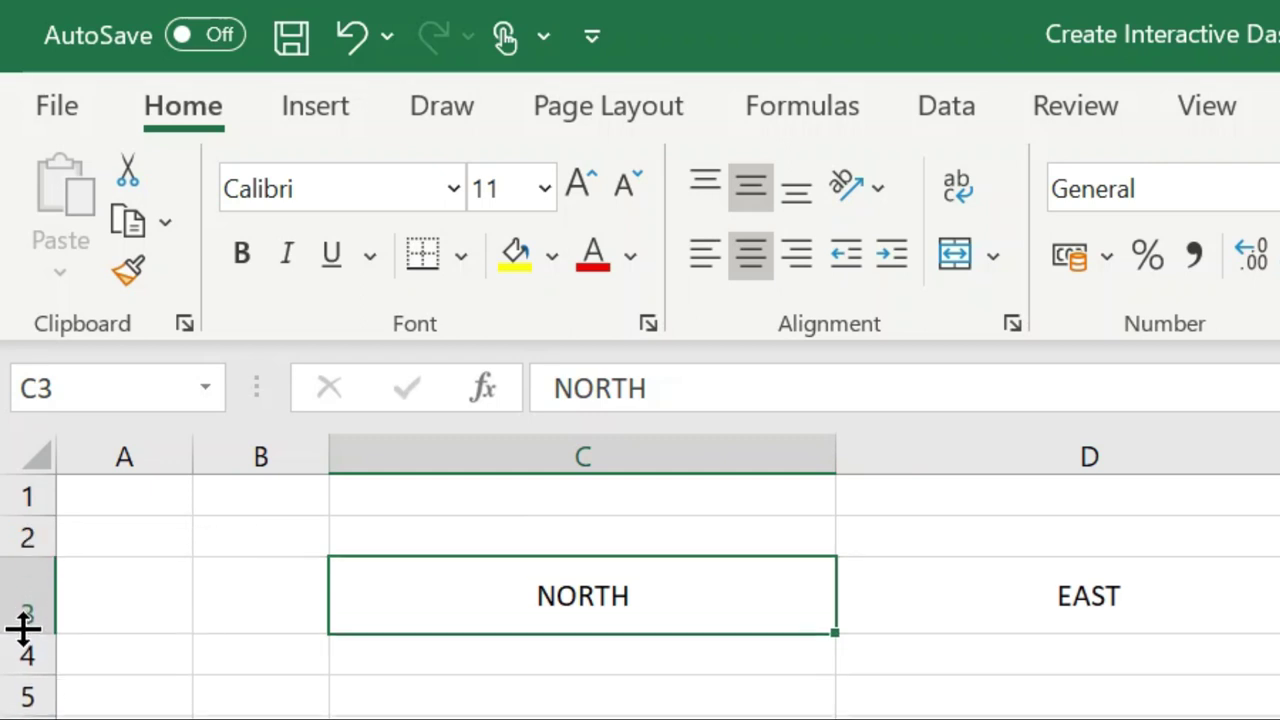
pyautogui.moveTo(24, 628); pyautogui.dragTo(24, 651)
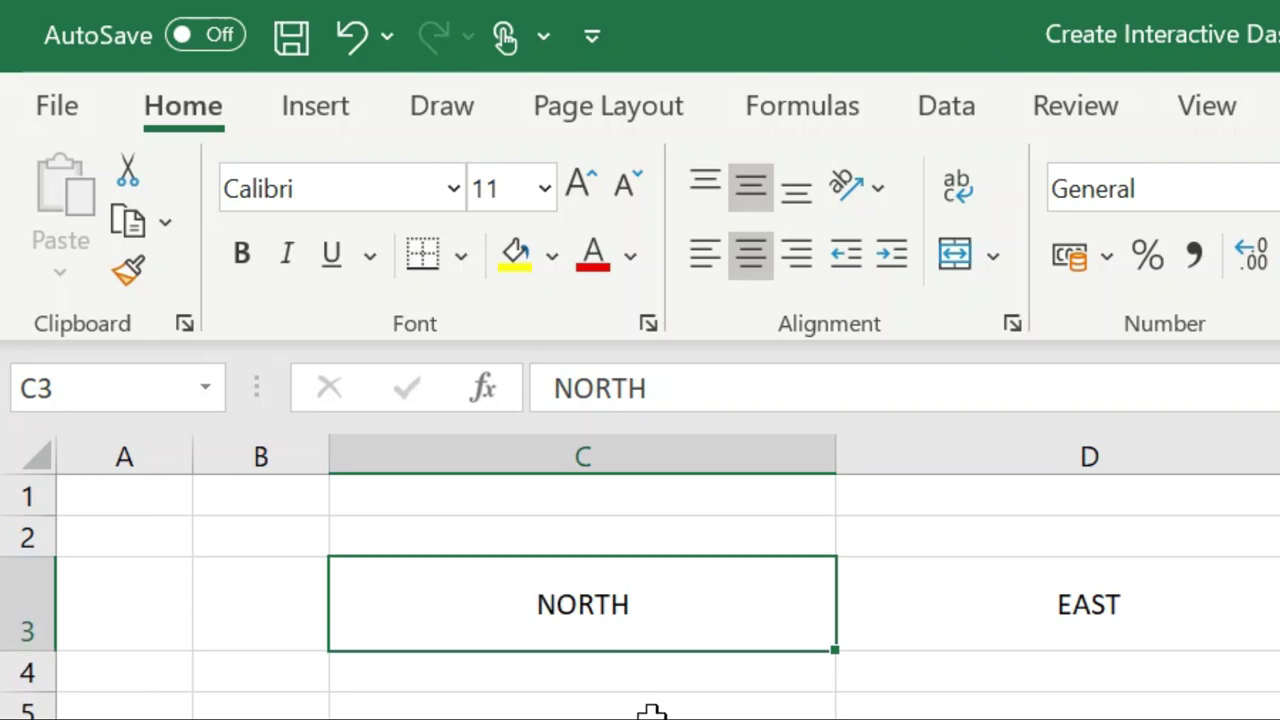
# Give the C3:F3 headers a dark blue fill and white text.
pyautogui.moveTo(554, 603); pyautogui.dragTo(1275, 604)
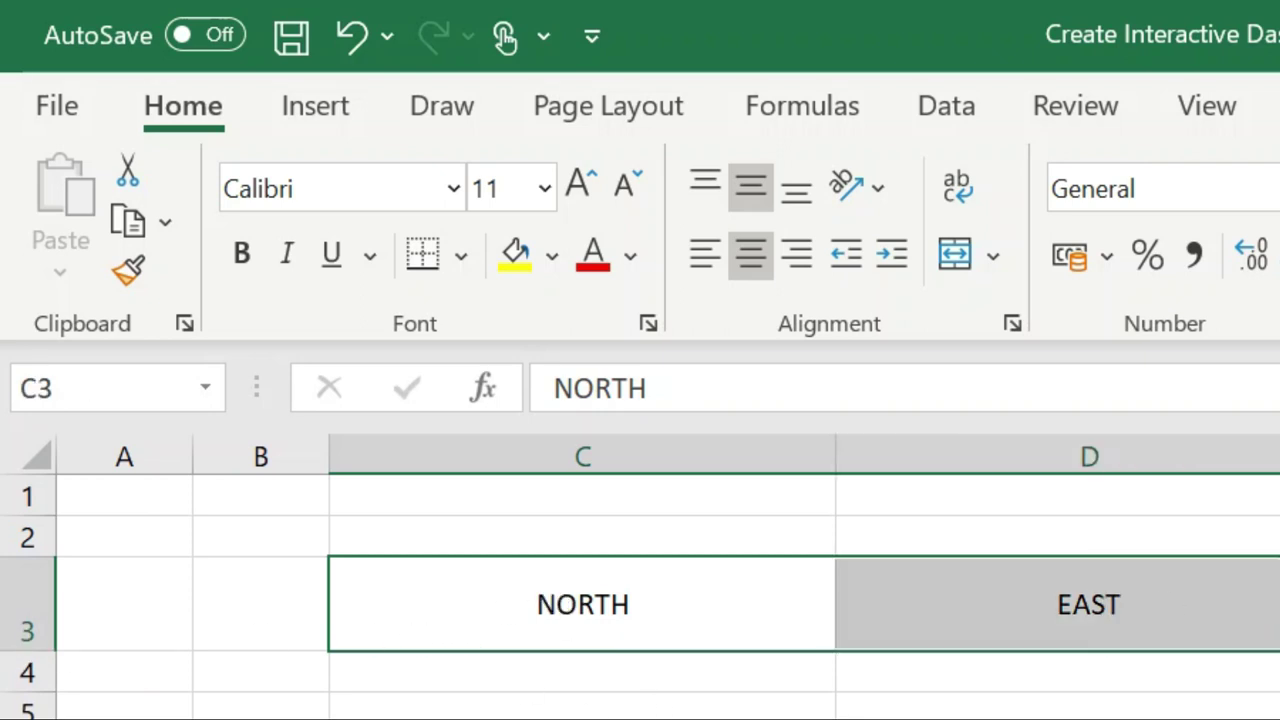
pyautogui.click(552, 258)
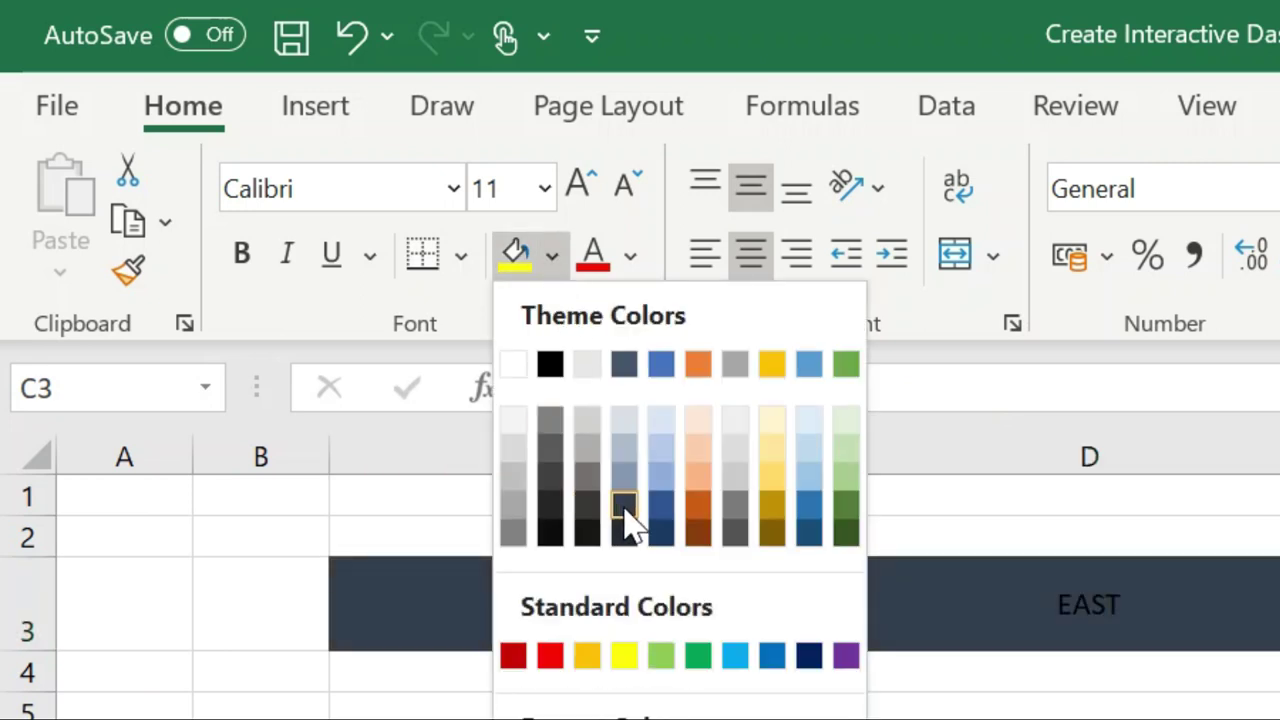
pyautogui.click(626, 508)
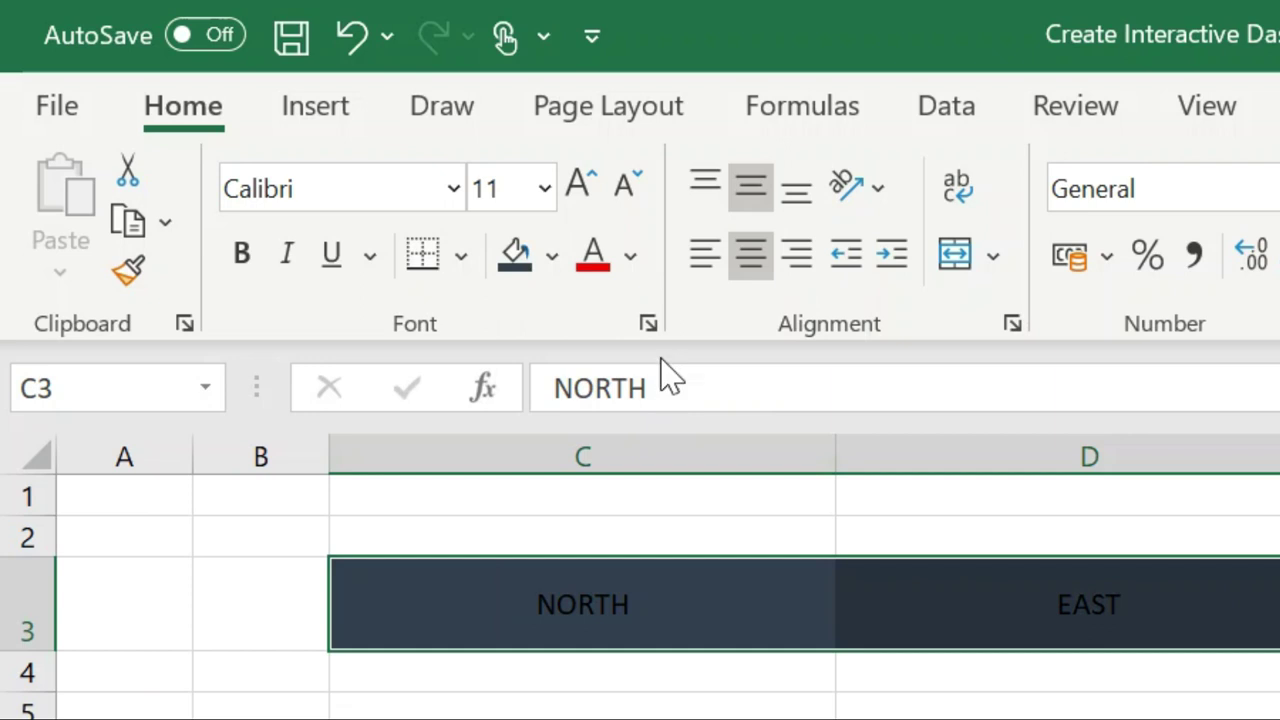
pyautogui.click(634, 270)
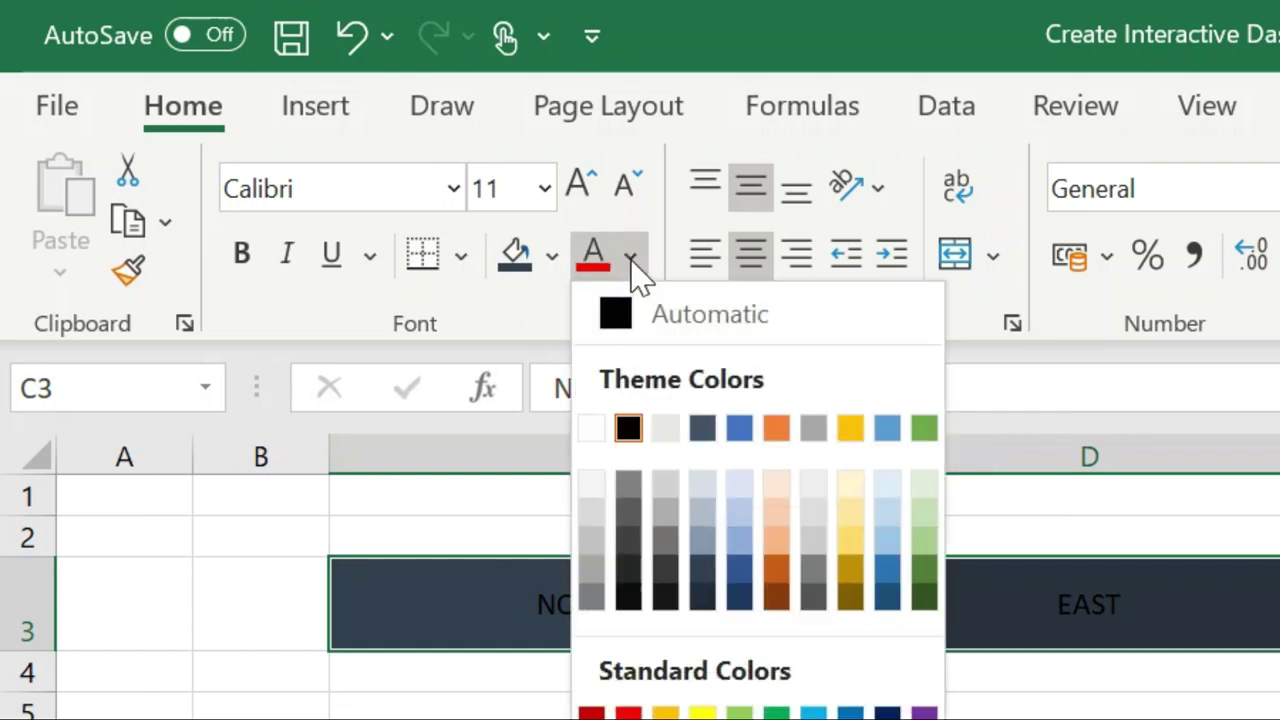
pyautogui.click(591, 428)
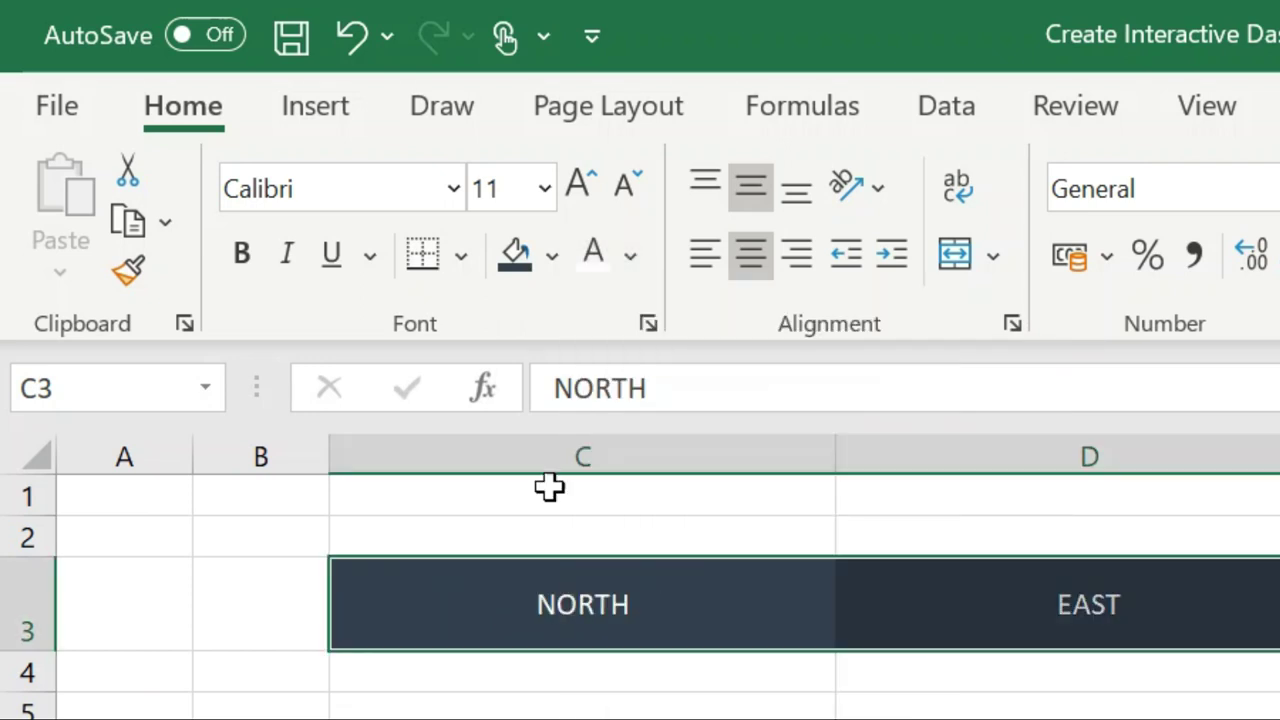
# Set the header font to Tahoma and enlarge its size.
pyautogui.moveTo(441, 598); pyautogui.dragTo(1275, 600)
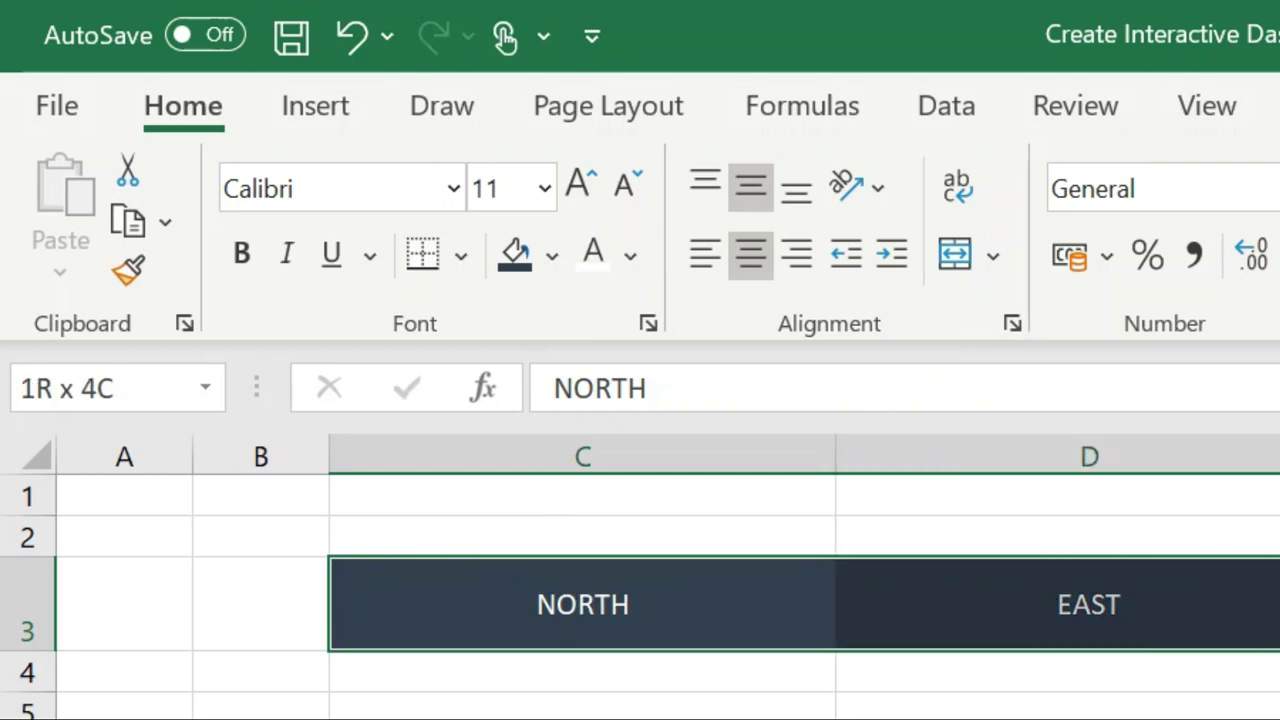
pyautogui.click(391, 186)
pyautogui.write('Ta')
pyautogui.press('Return')
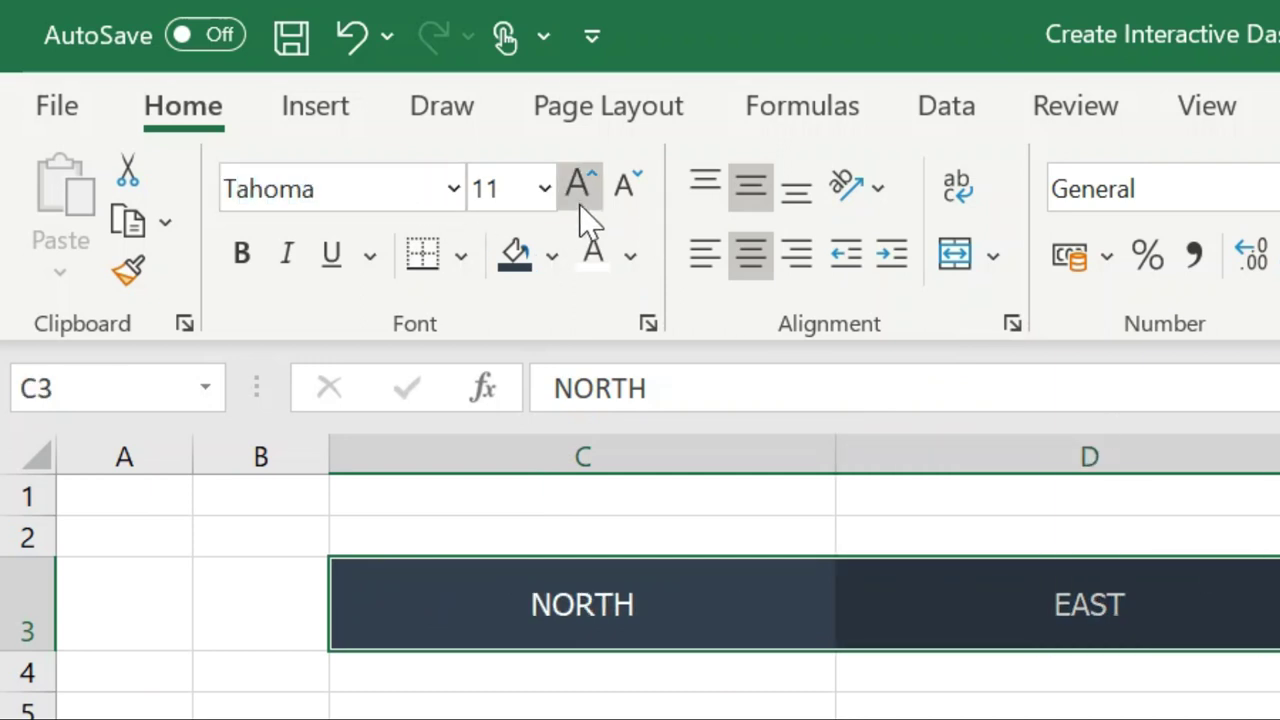
pyautogui.click(576, 192)
pyautogui.click(576, 195)
pyautogui.click(576, 192)
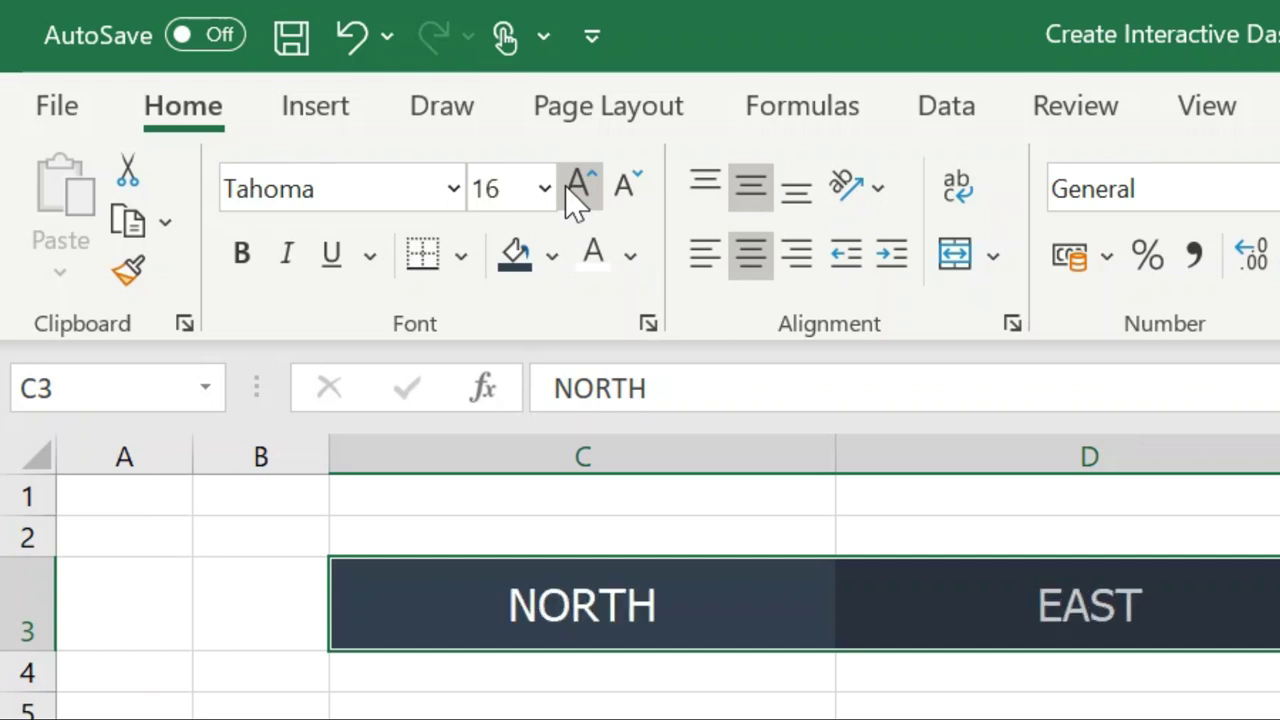
pyautogui.click(622, 192)
pyautogui.click(767, 685)
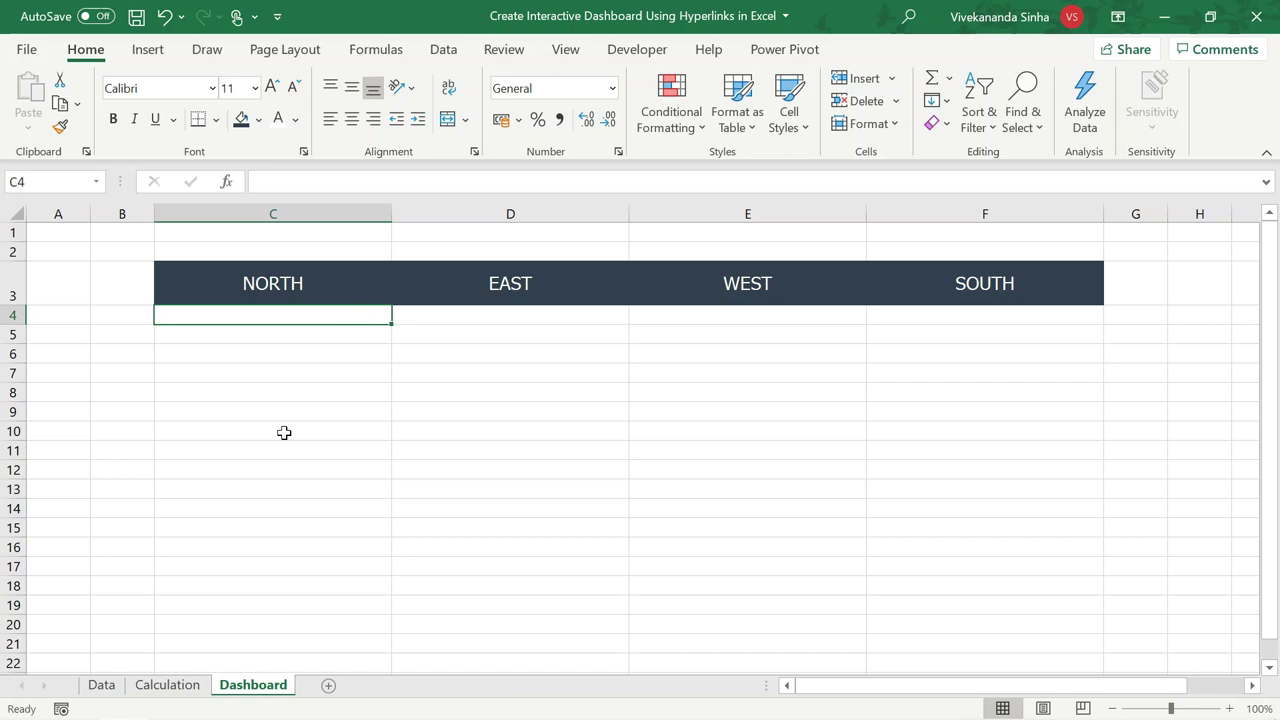
# Cut the EAST chart from Calculation and paste it at Dashboard cell C8.
pyautogui.click(168, 686)
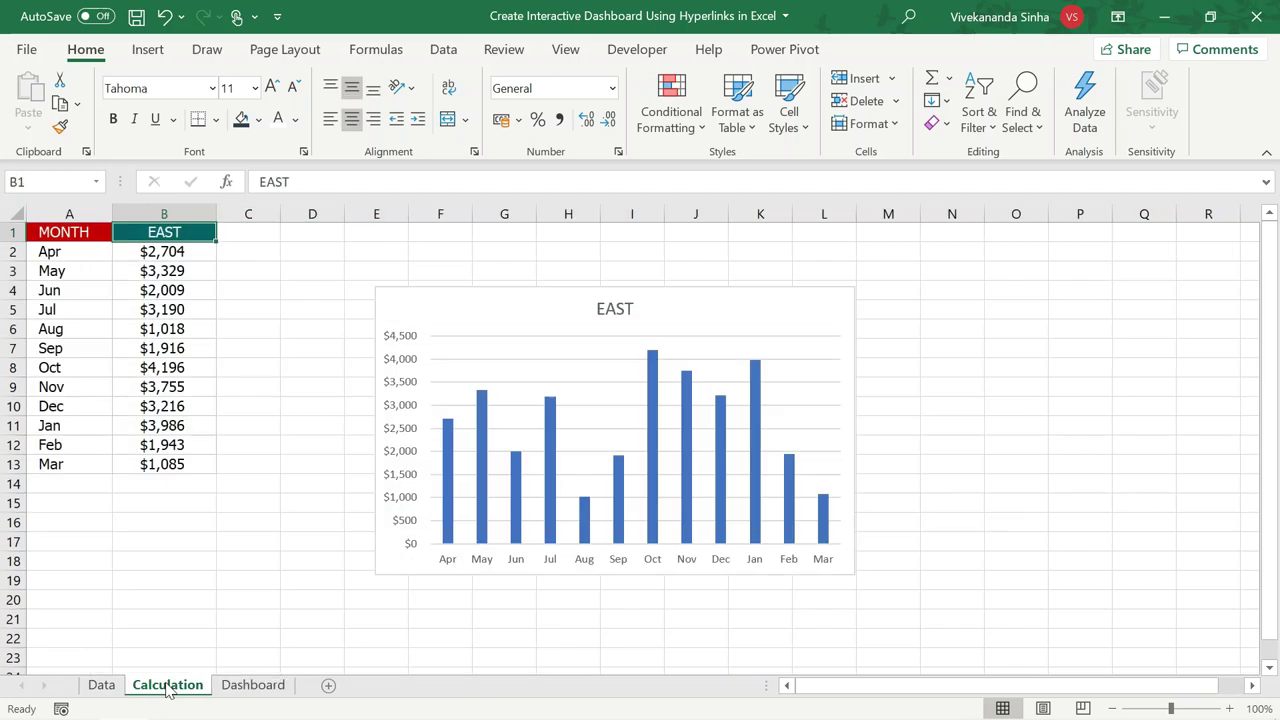
pyautogui.click(402, 289)
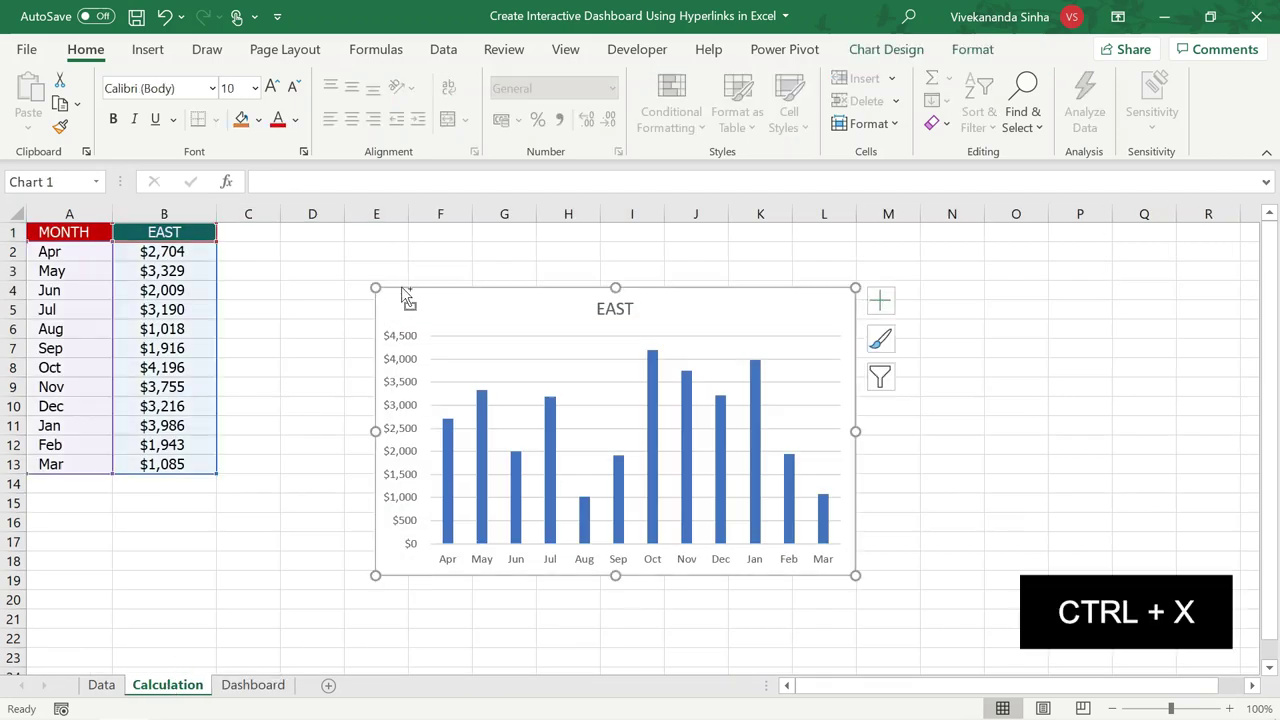
pyautogui.hotkey('ctrl', 'x')
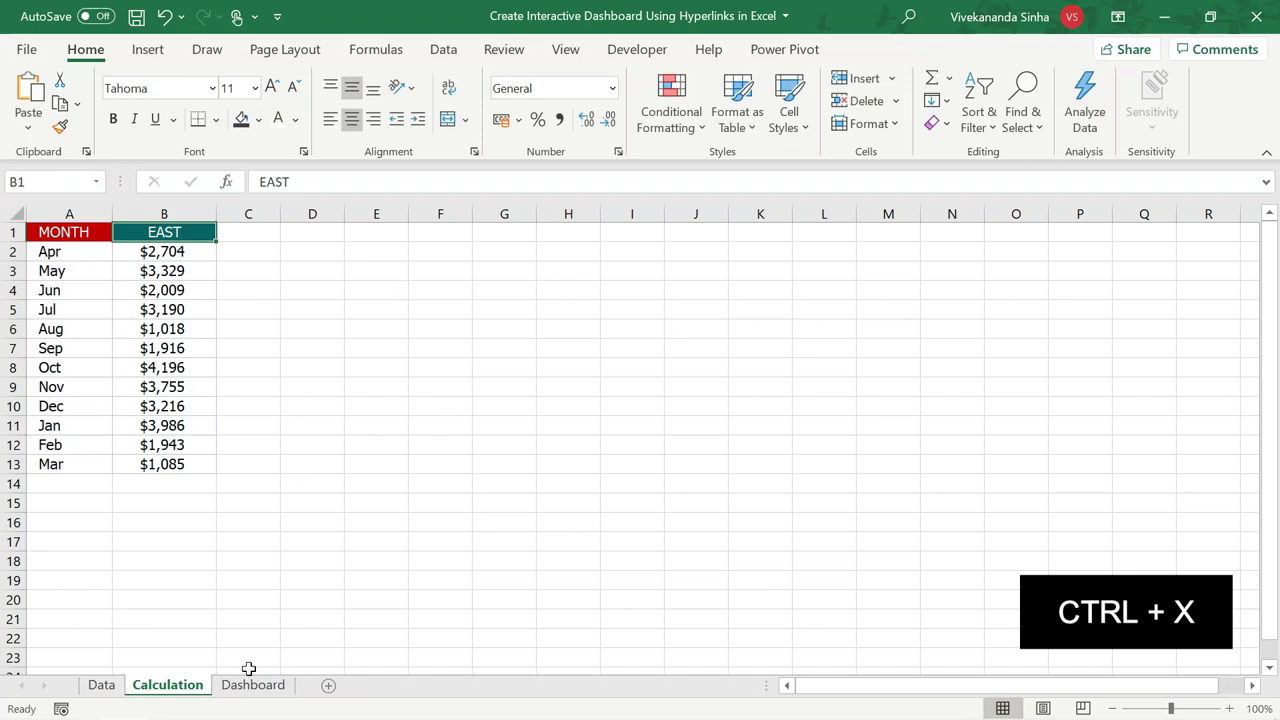
pyautogui.click(252, 686)
pyautogui.click(385, 393)
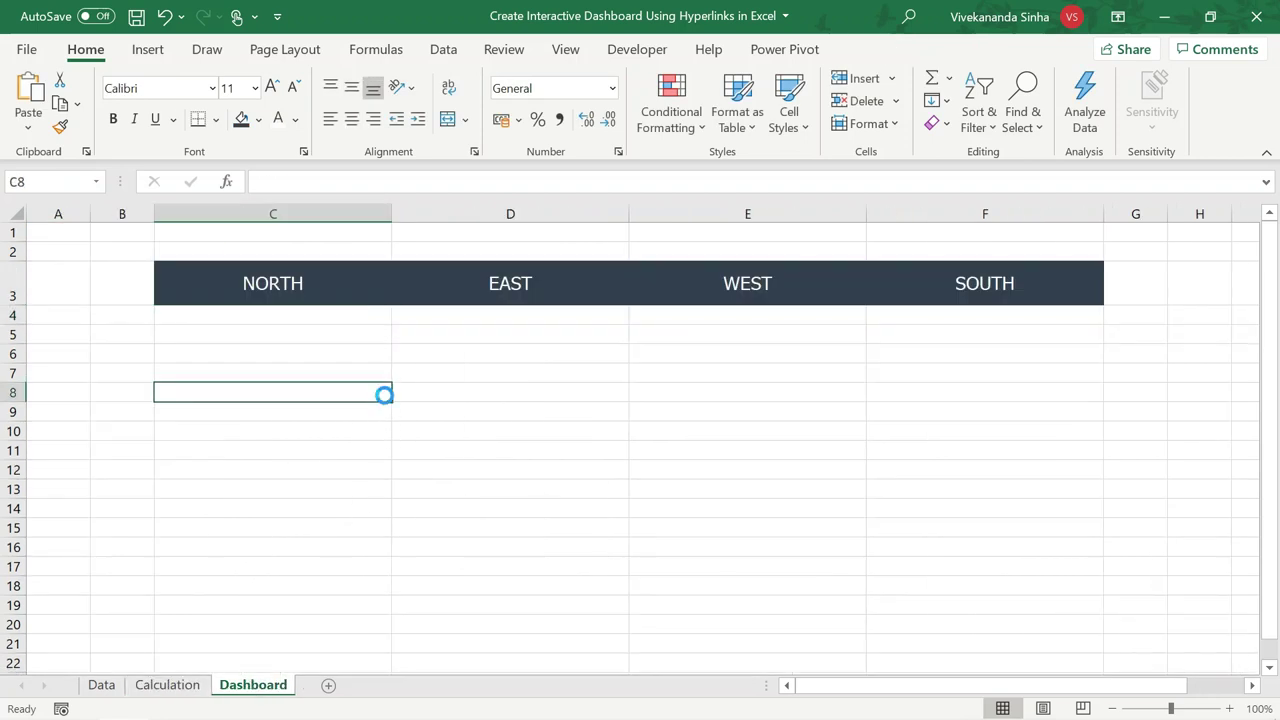
pyautogui.hotkey('ctrl', 'v')
# Place the chart just under the headers, stretch it to their width, and delete column A.
pyautogui.moveTo(356, 383); pyautogui.dragTo(359, 344)
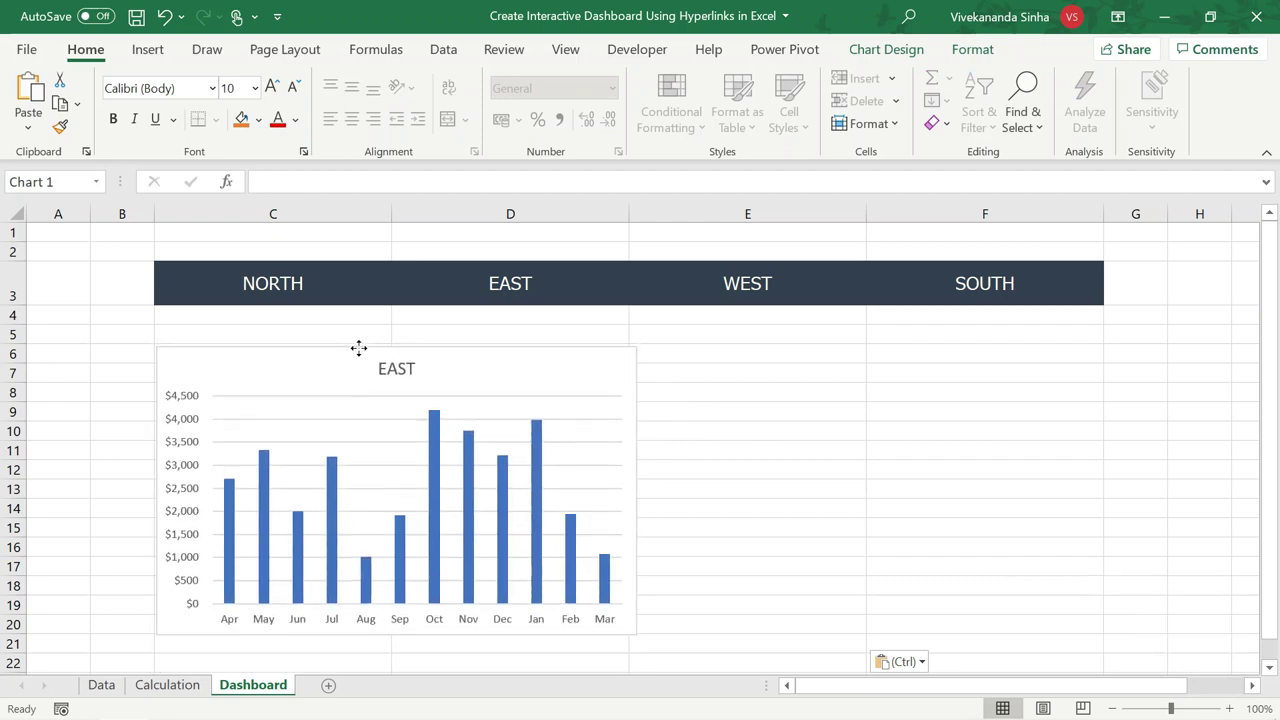
pyautogui.moveTo(359, 344); pyautogui.dragTo(367, 355)
pyautogui.moveTo(636, 487); pyautogui.dragTo(1104, 491)
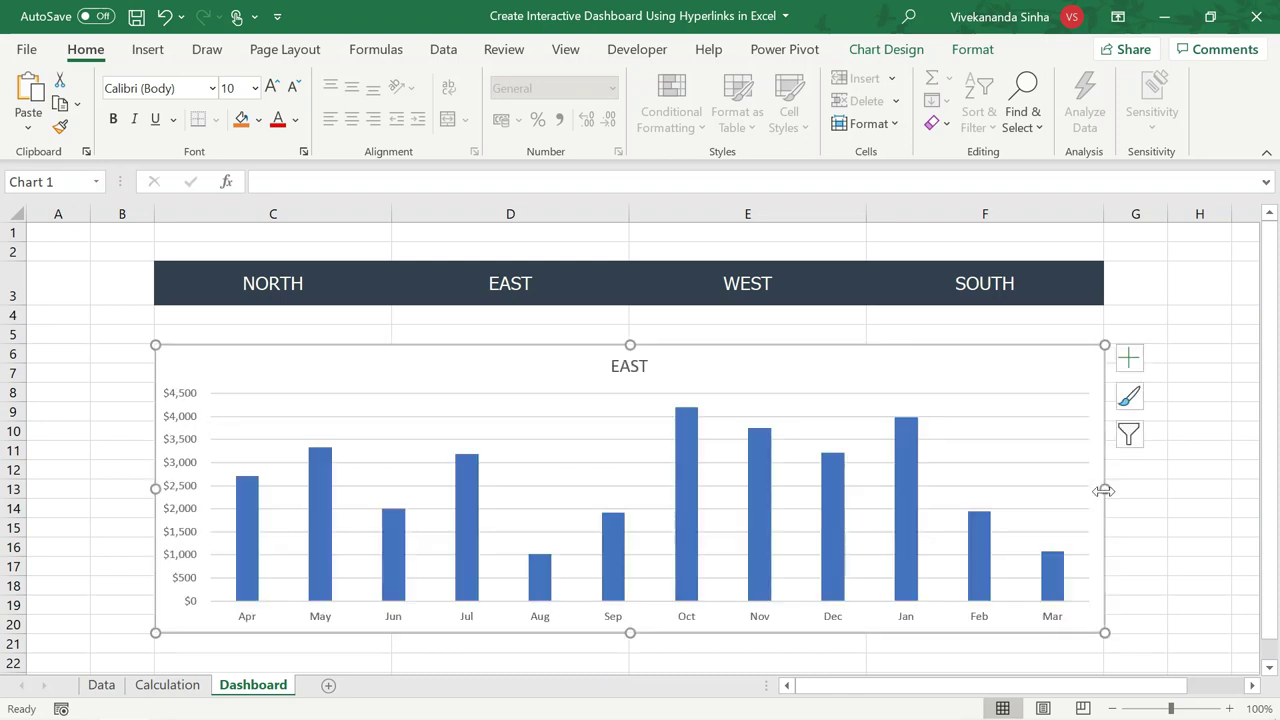
pyautogui.click(80, 234)
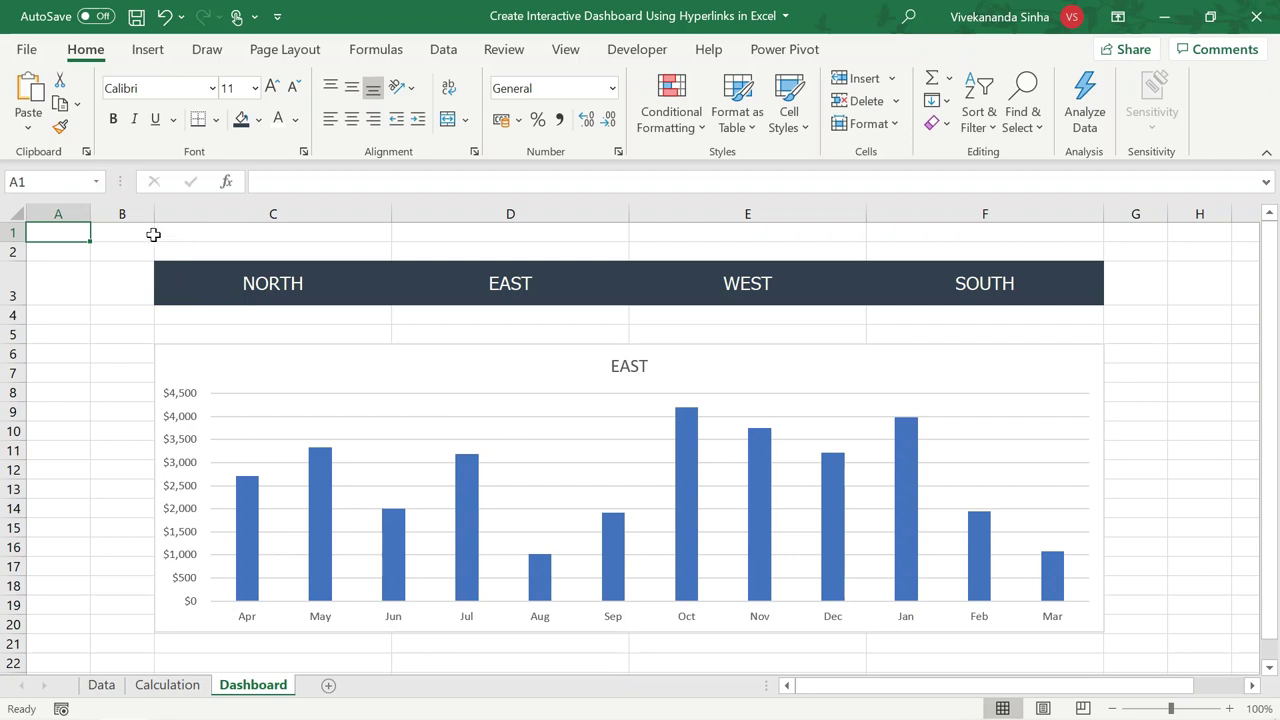
pyautogui.click(68, 214)
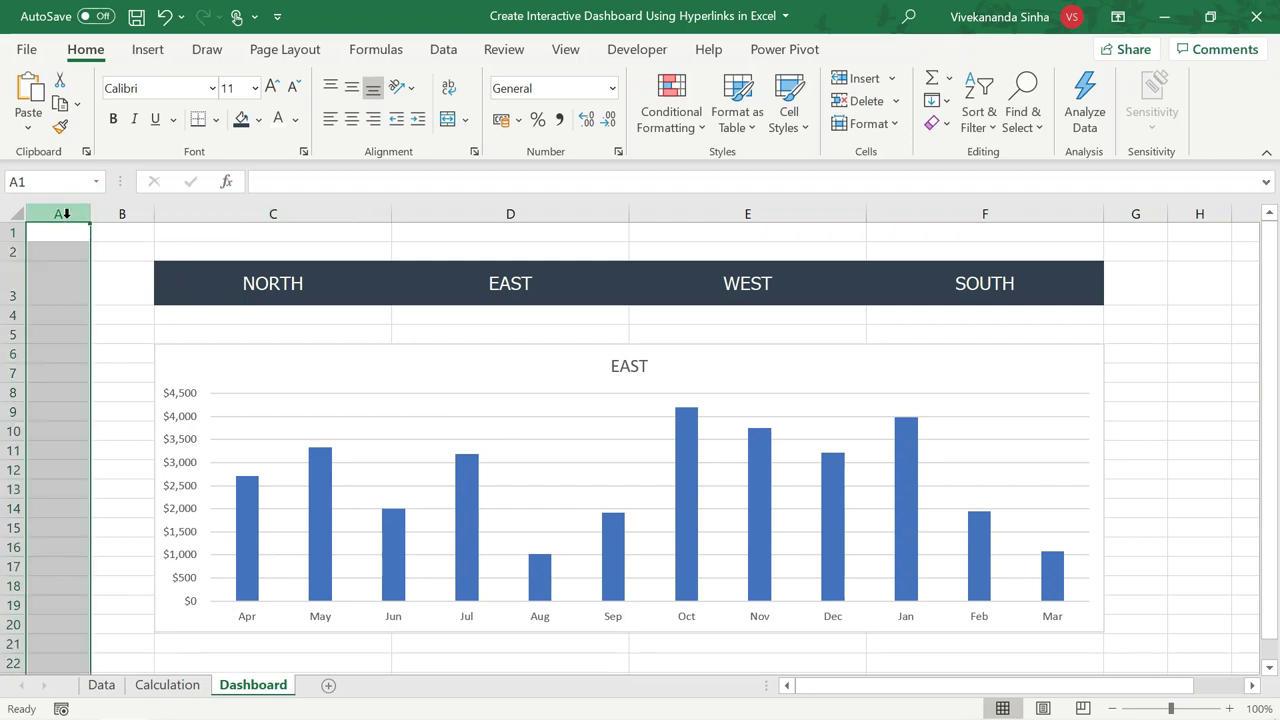
pyautogui.hotkey('ctrl', '-')
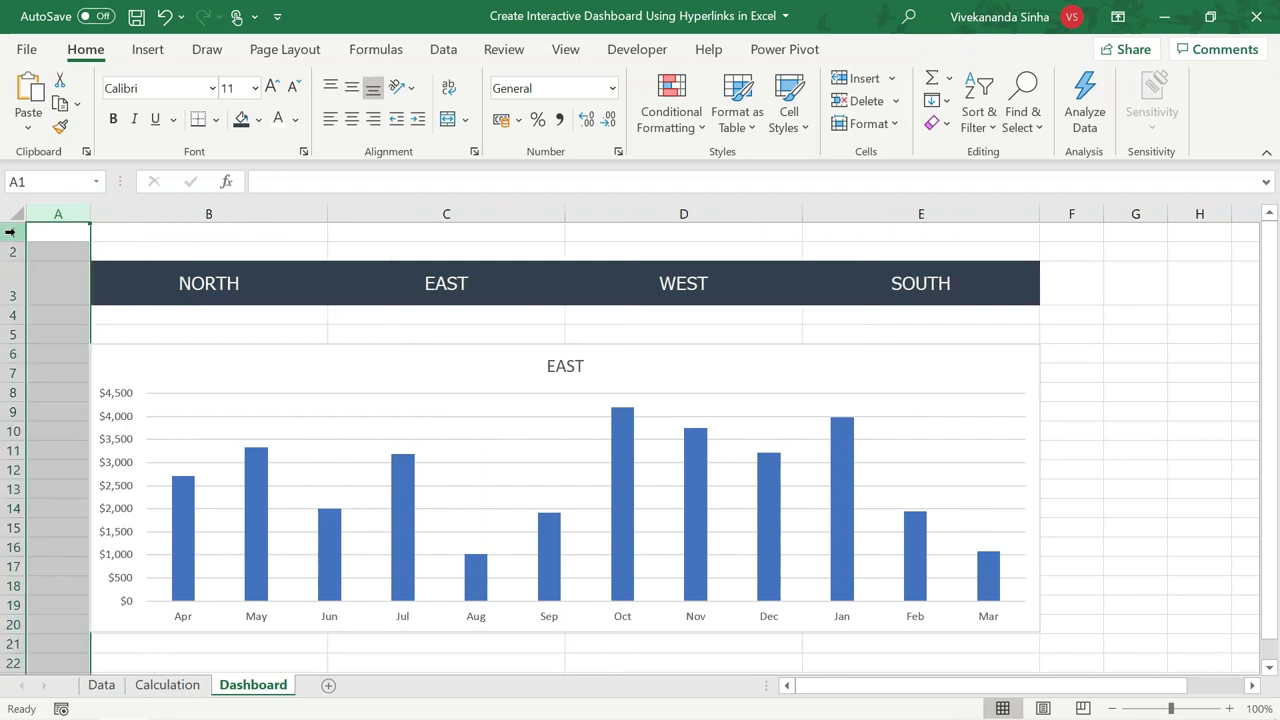
# Delete the blank row 1 above the region headers.
pyautogui.click(10, 231)
pyautogui.hotkey('ctrl', '-')
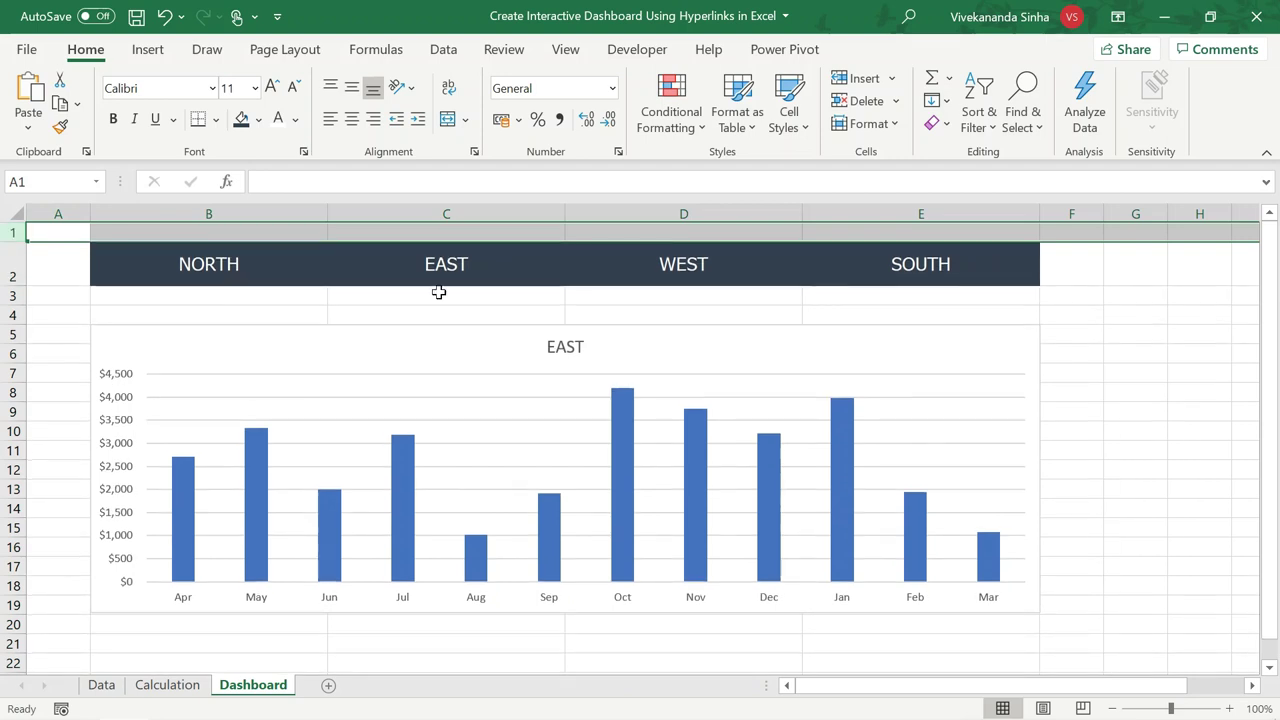
pyautogui.click(1124, 320)
# Widen column A to leave a left margin and hide the sheet gridlines.
pyautogui.moveTo(90, 214); pyautogui.dragTo(170, 214)
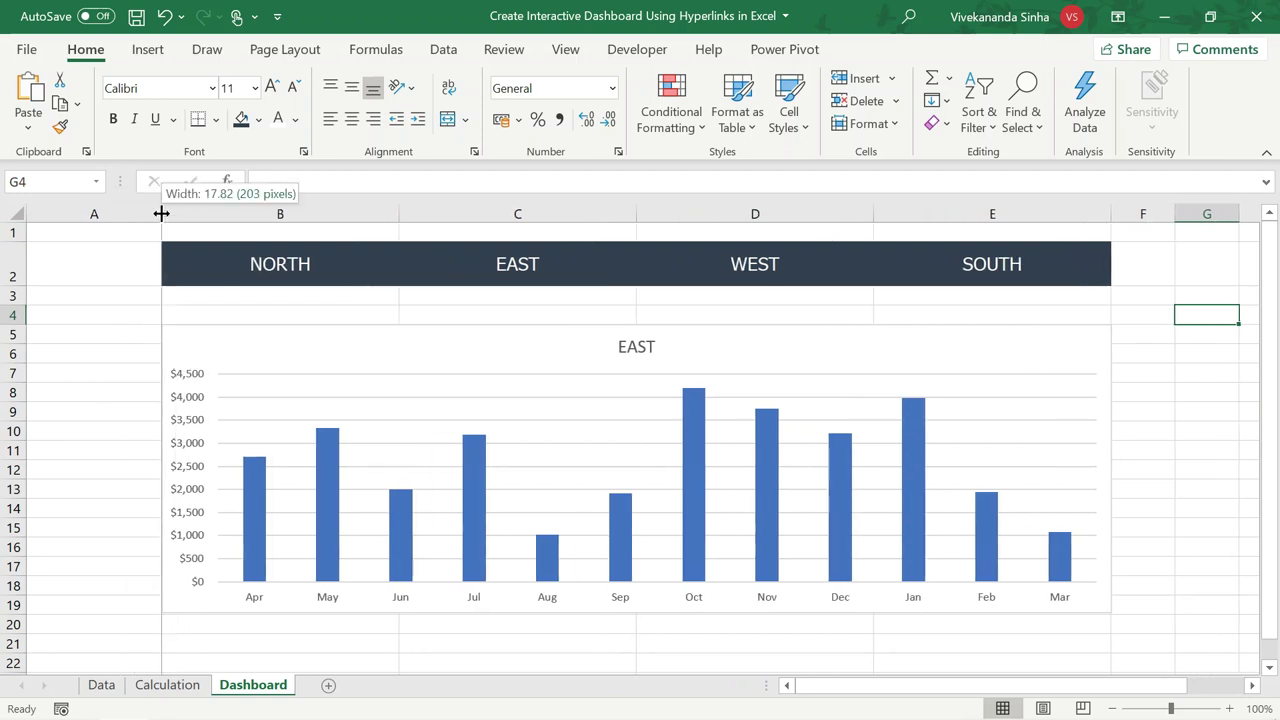
pyautogui.click(107, 313)
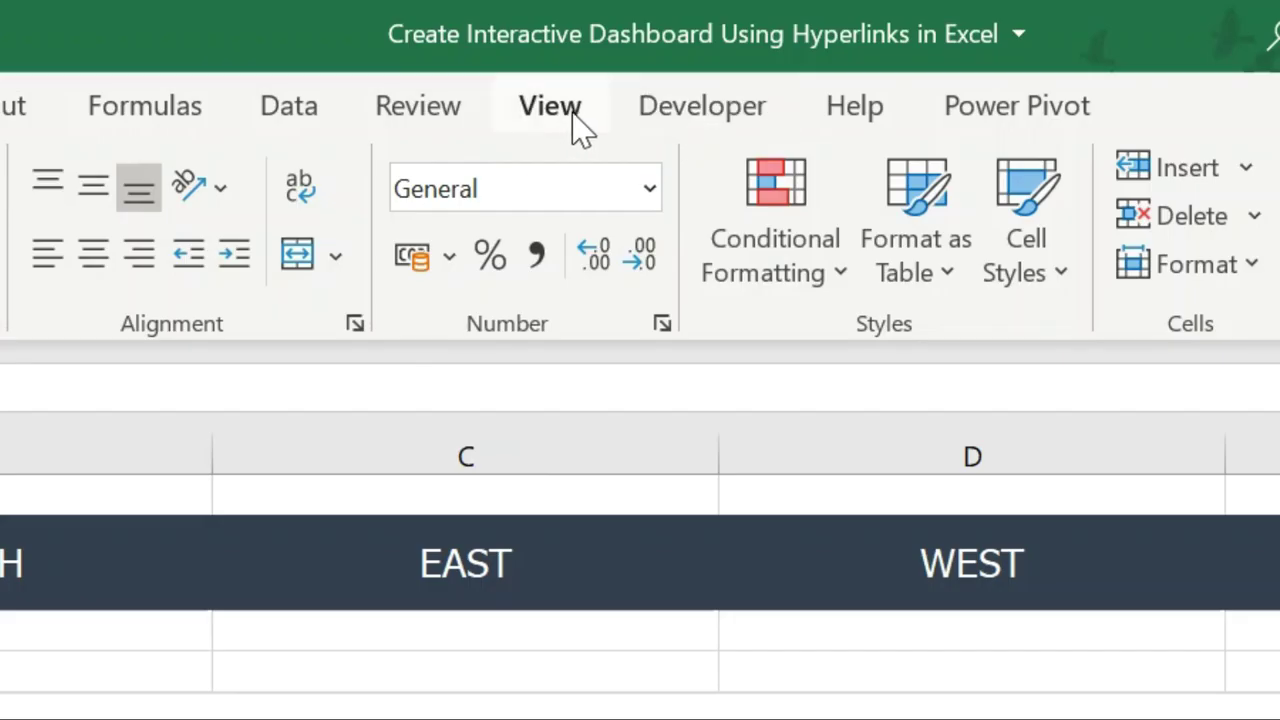
pyautogui.click(576, 56)
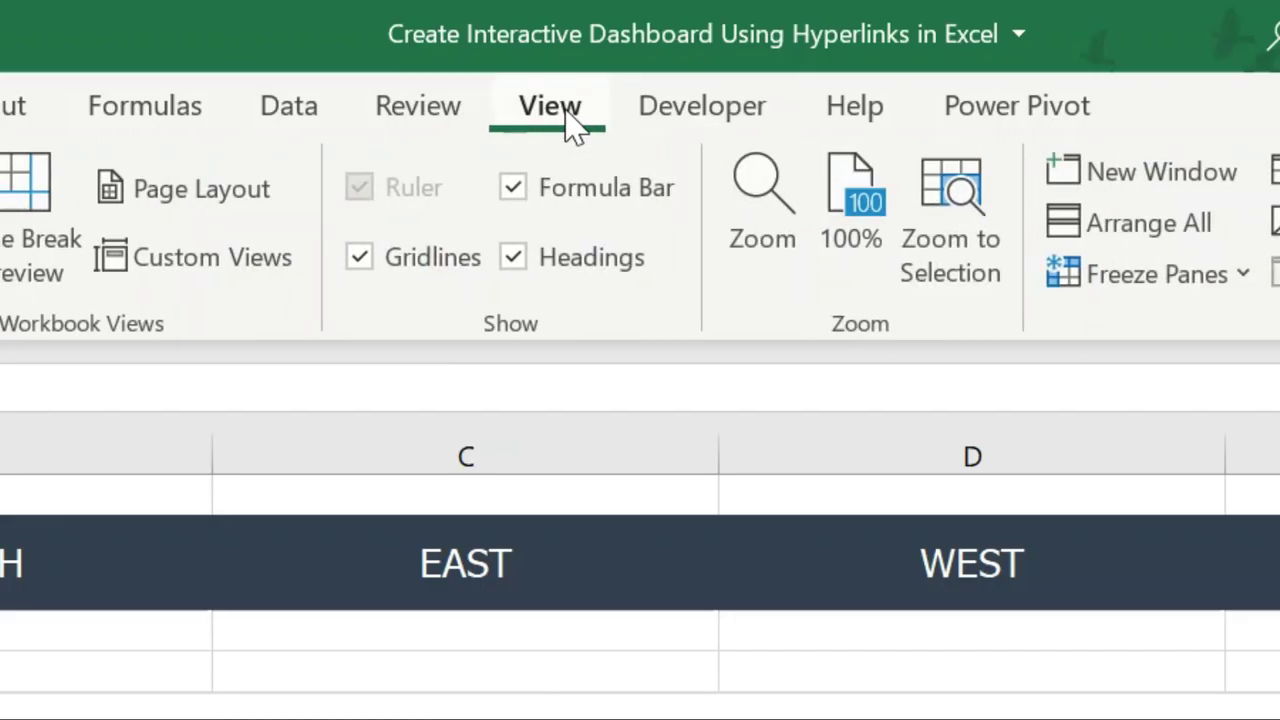
pyautogui.click(383, 264)
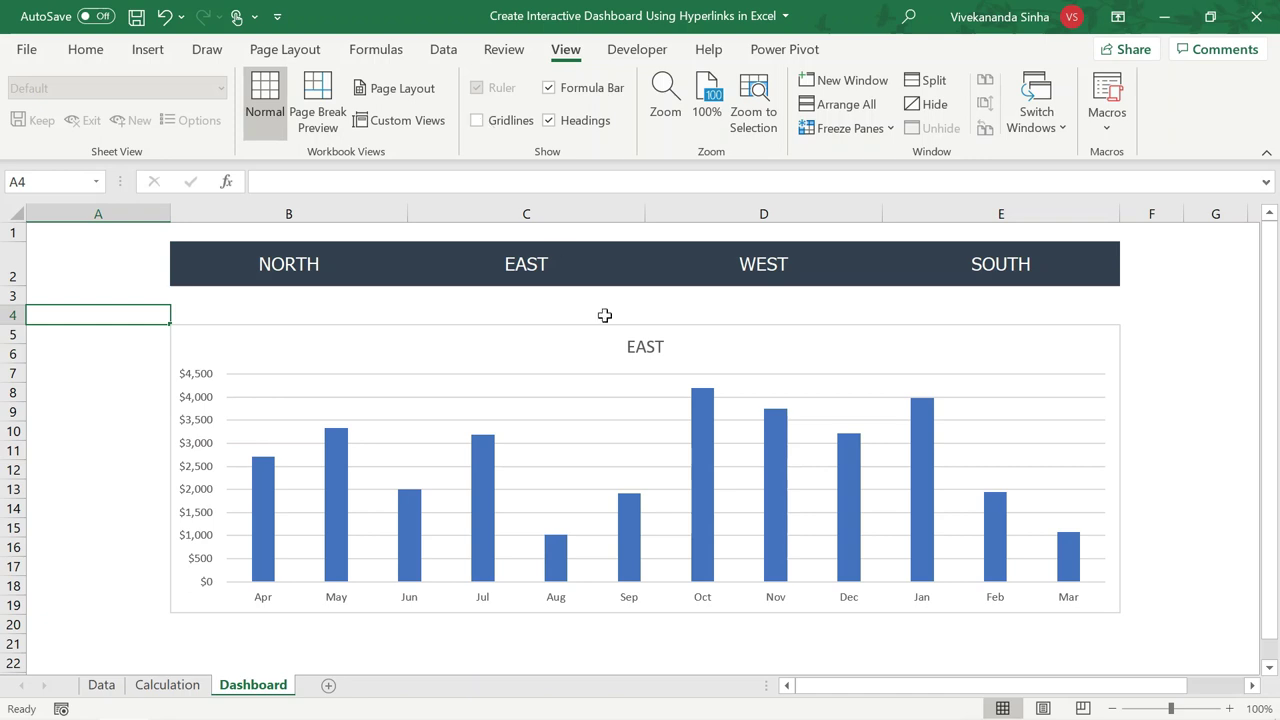
# Stretch the chart slightly taller and cut the EAST series gap width from 219% to 30%.
pyautogui.click(594, 611)
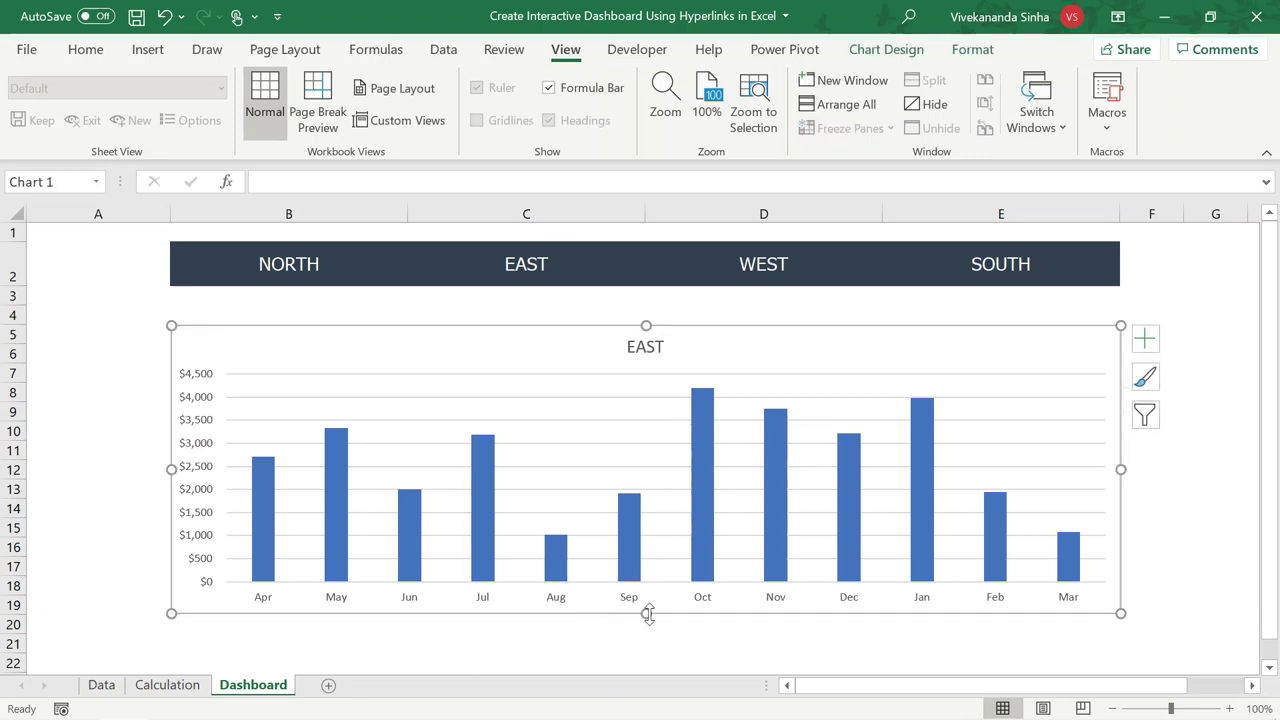
pyautogui.moveTo(645, 622); pyautogui.dragTo(645, 634)
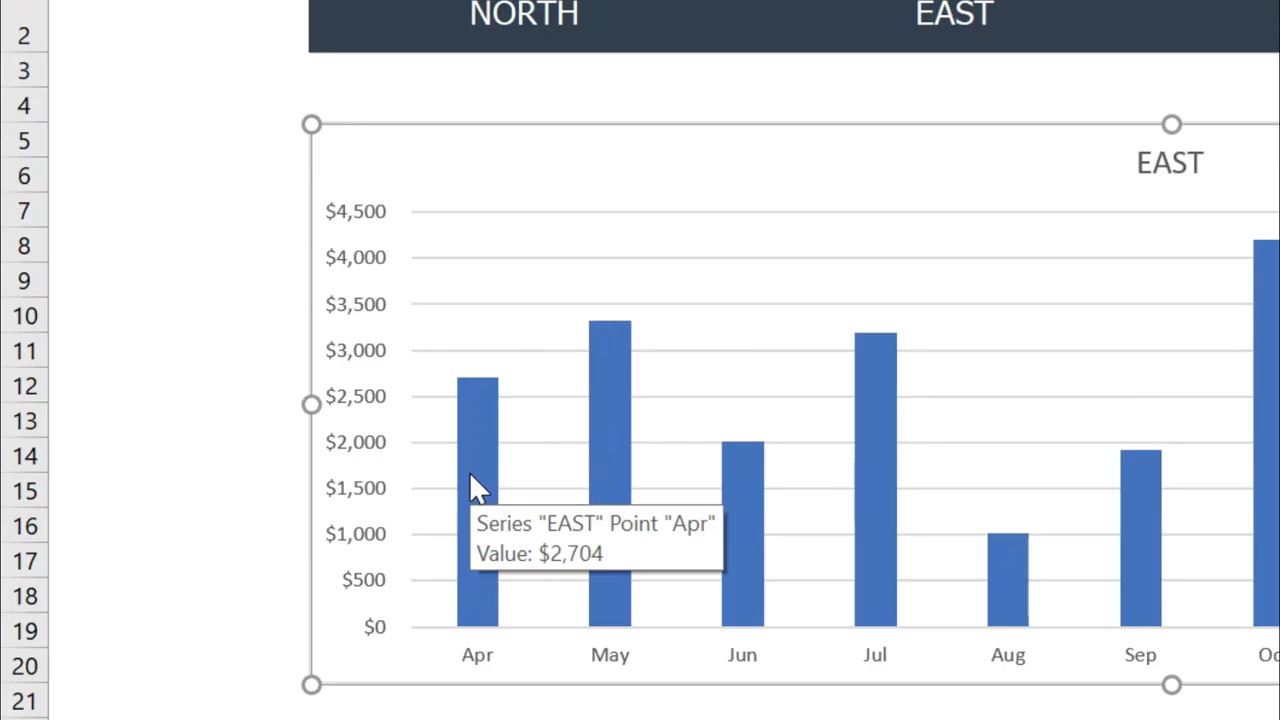
pyautogui.rightClick(259, 520)
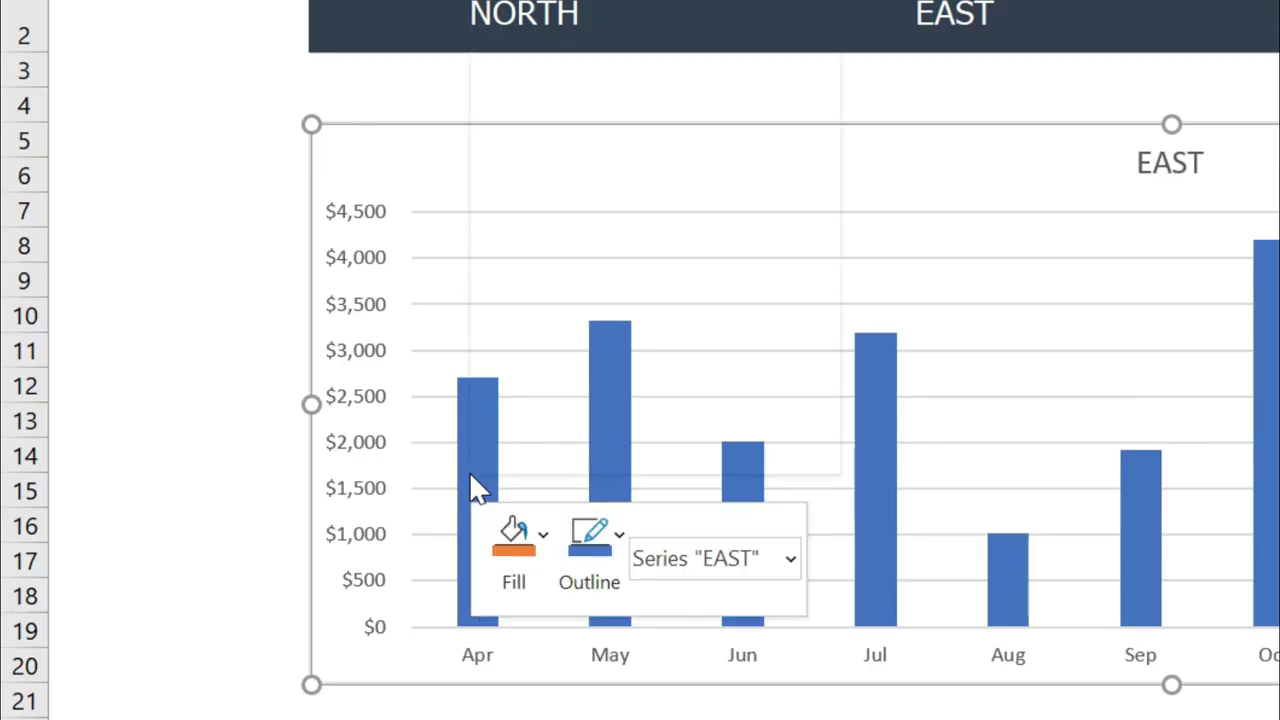
pyautogui.click(566, 460)
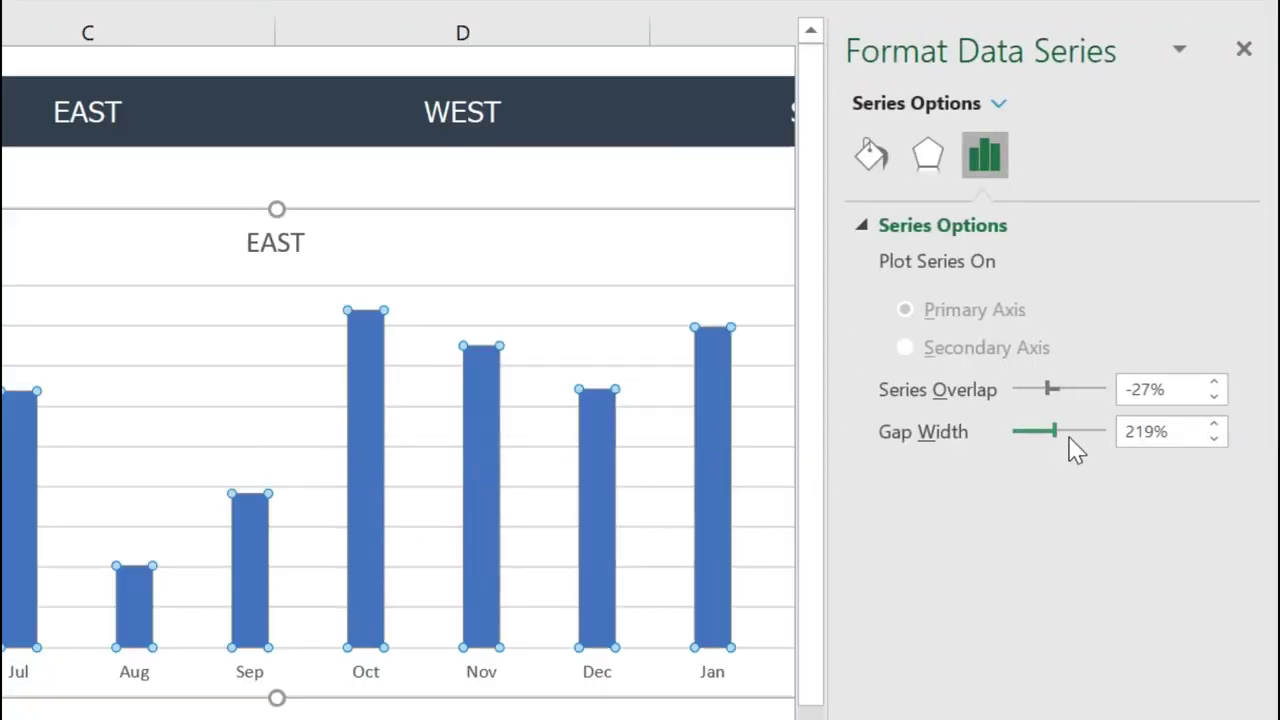
pyautogui.moveTo(1056, 433); pyautogui.dragTo(1028, 445)
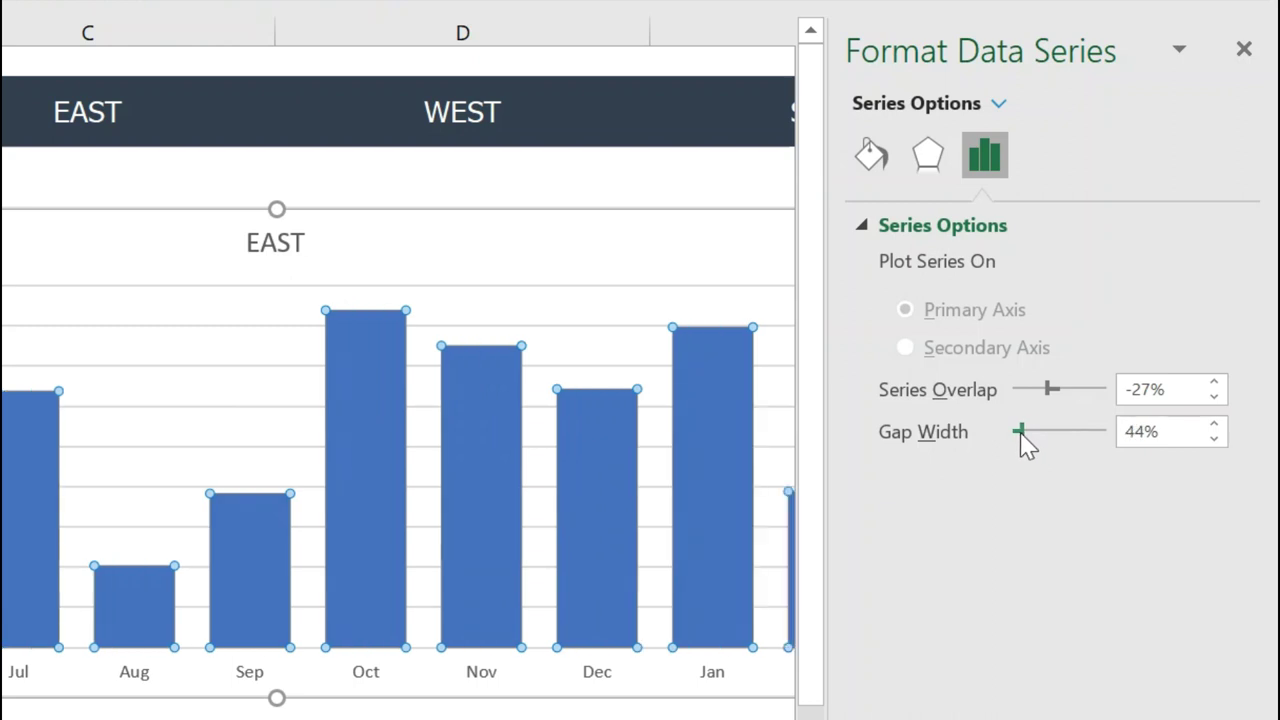
pyautogui.doubleClick(1132, 431)
pyautogui.write('30')
pyautogui.press('Return')
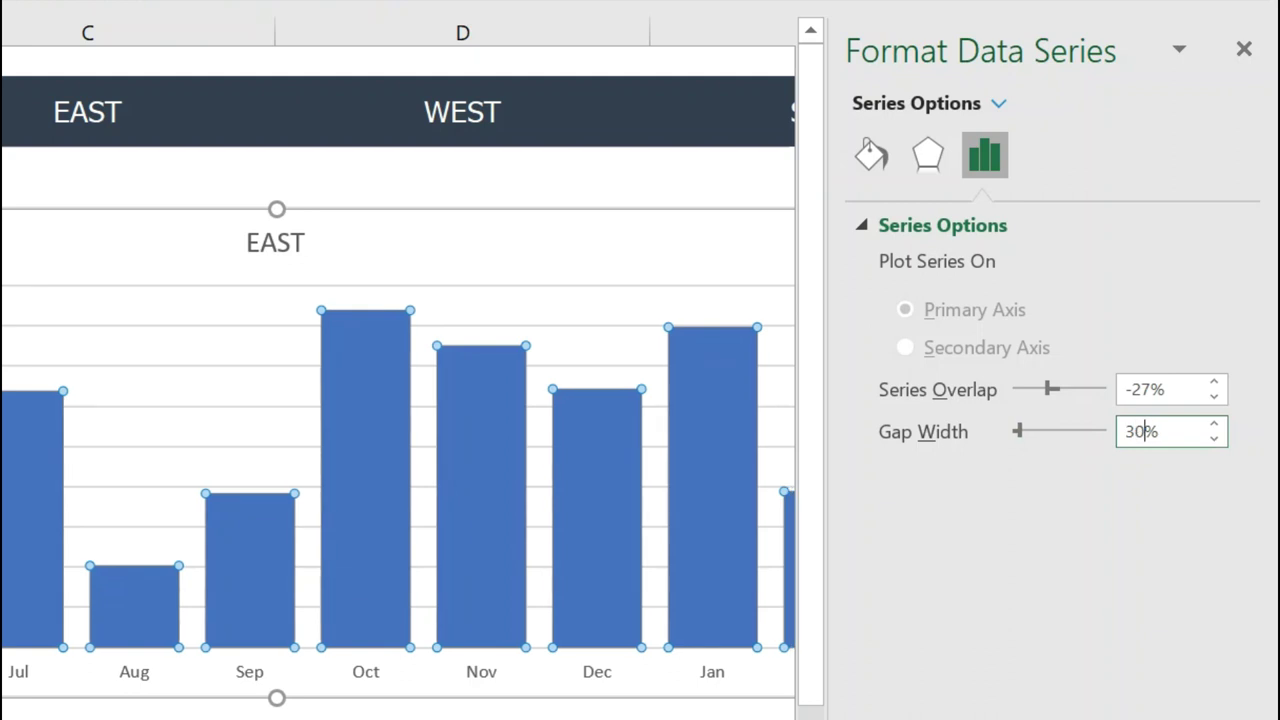
pyautogui.click(1243, 49)
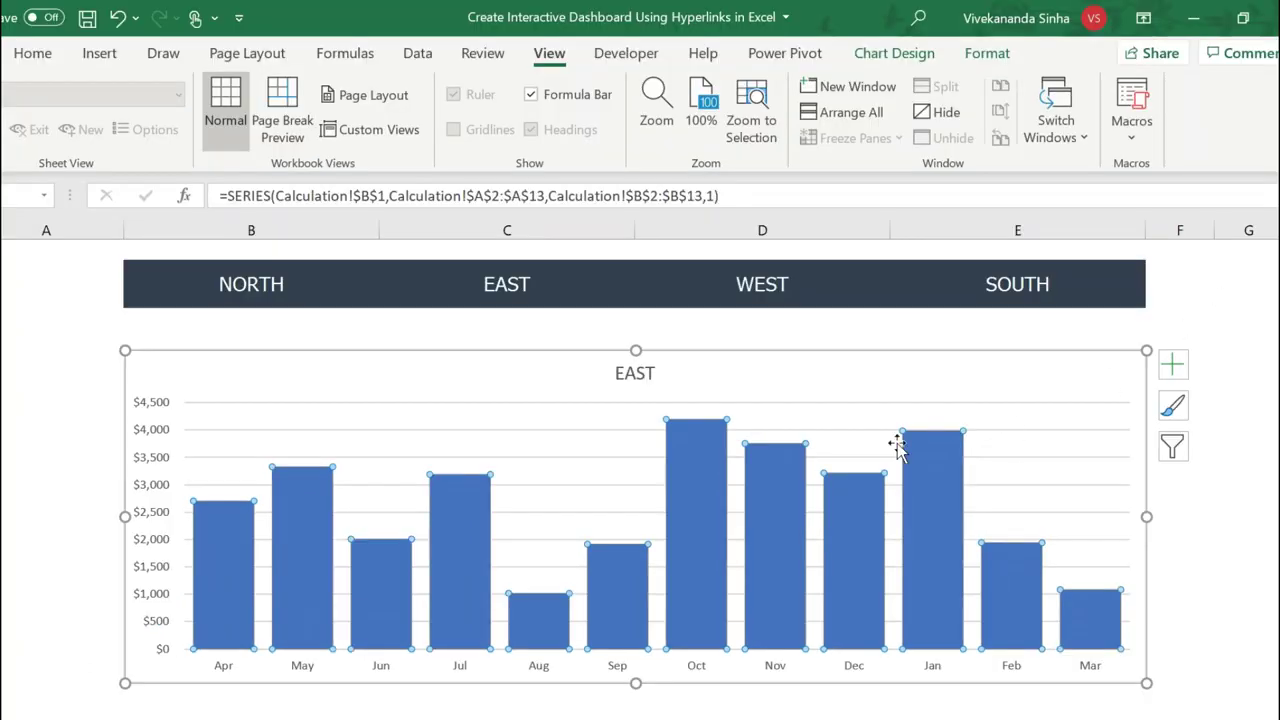
# Stretch the chart taller by dragging its bottom edge down.
pyautogui.click(61, 423)
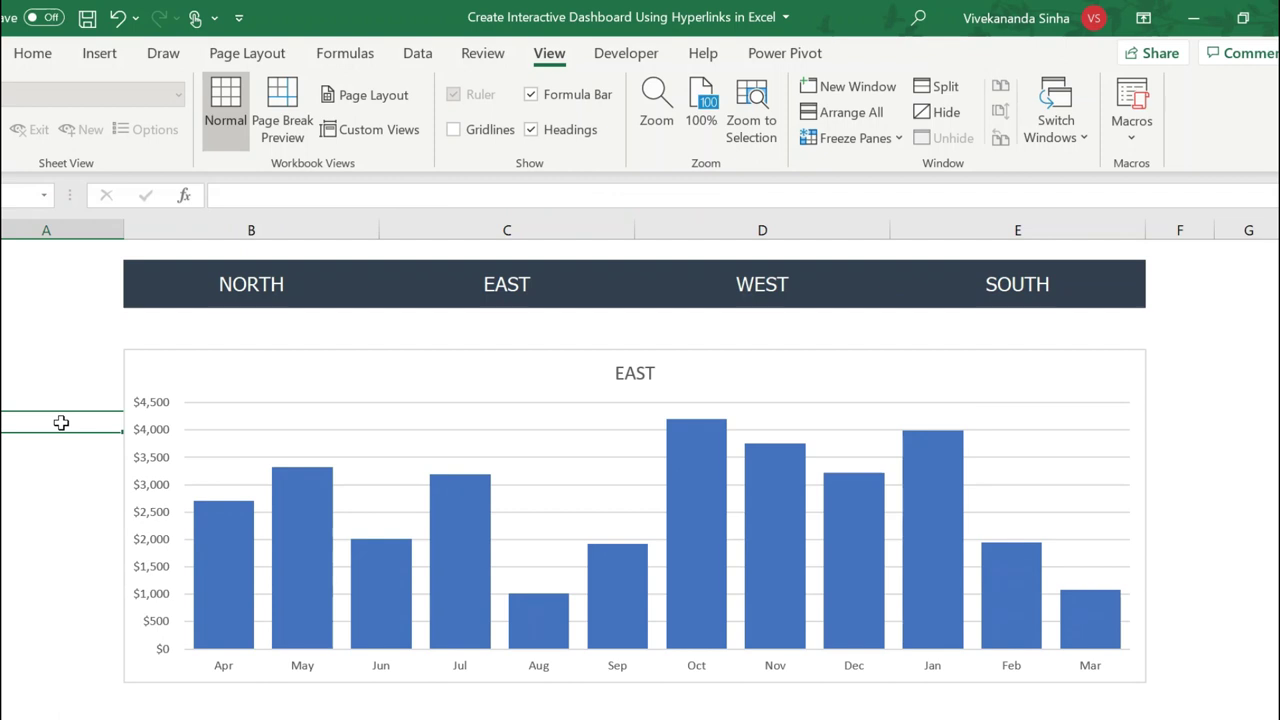
pyautogui.click(700, 686)
pyautogui.moveTo(636, 684); pyautogui.dragTo(629, 705)
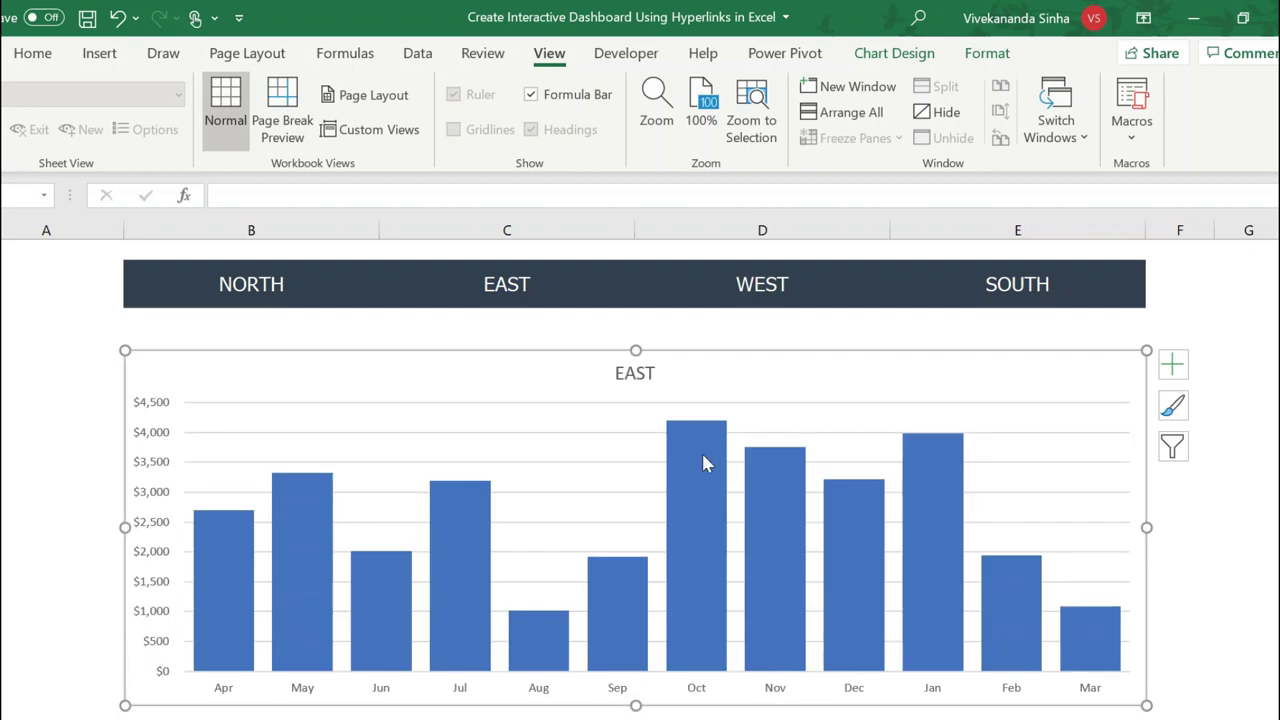
pyautogui.press('Escape')
# Fill the EAST bars with green, then apply a dark green gradient.
pyautogui.click(227, 534)
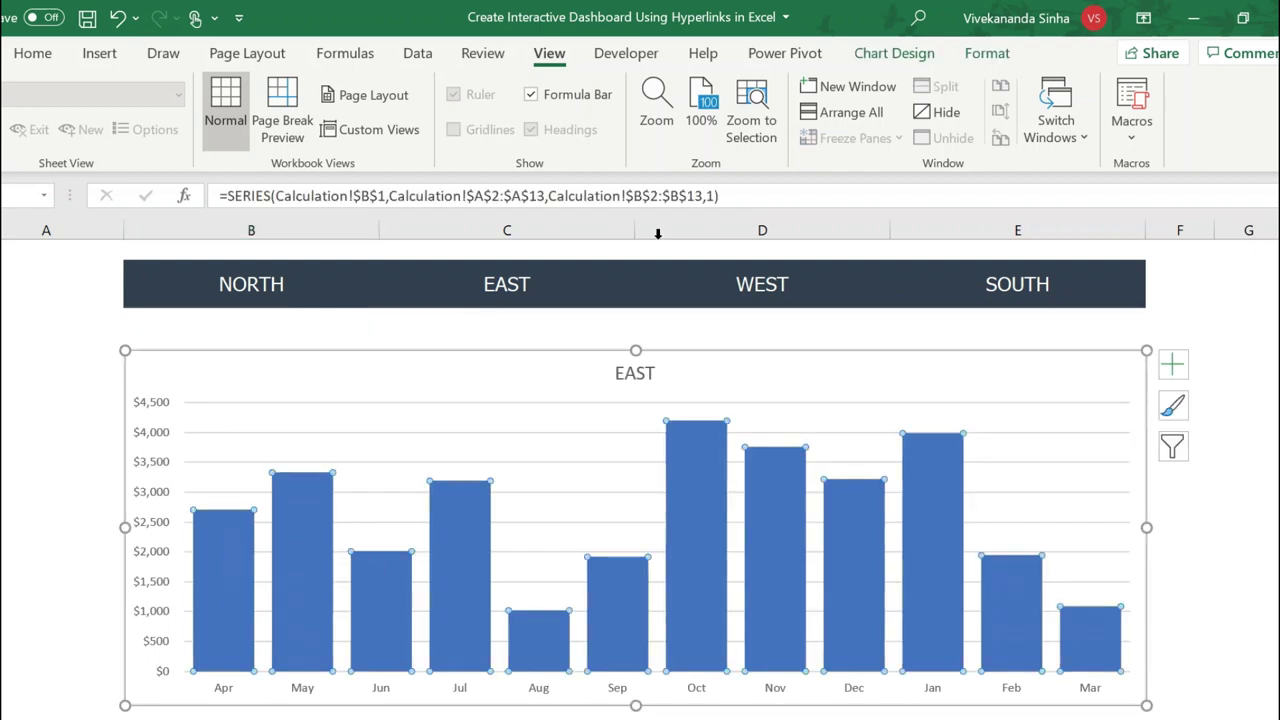
pyautogui.click(985, 53)
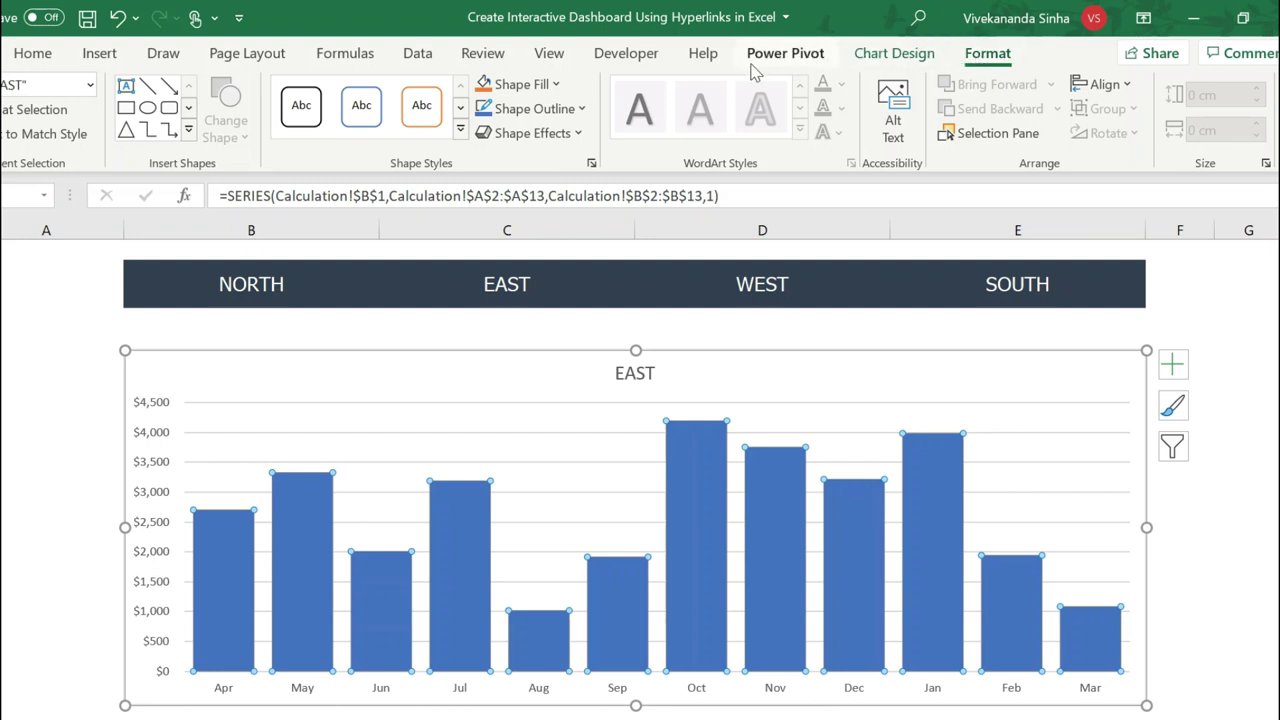
pyautogui.click(556, 84)
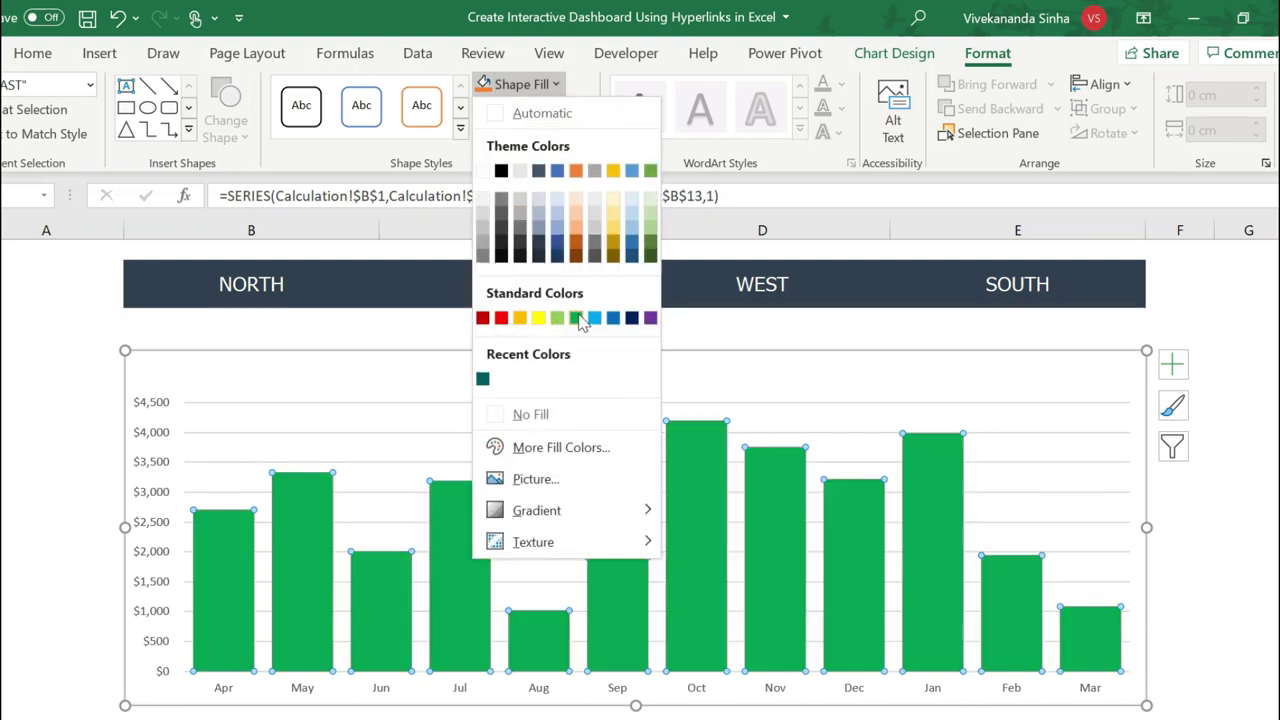
pyautogui.click(576, 318)
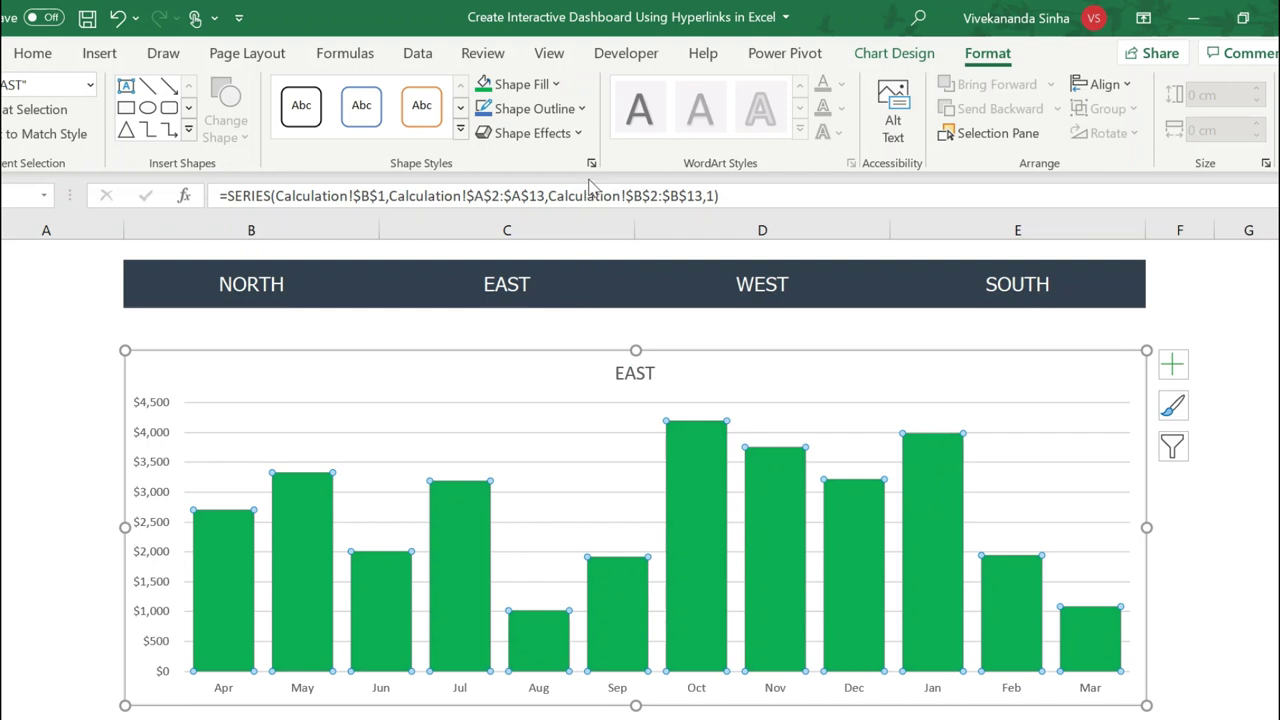
pyautogui.click(558, 86)
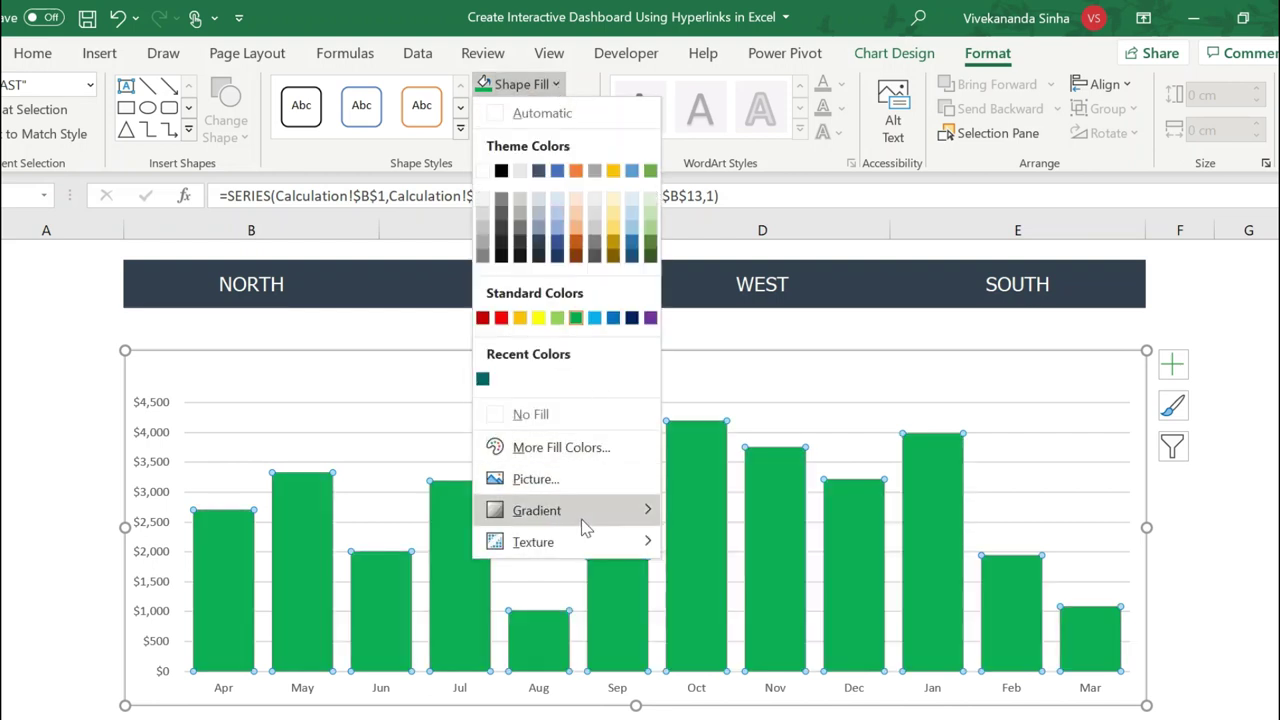
pyautogui.moveTo(537, 510)
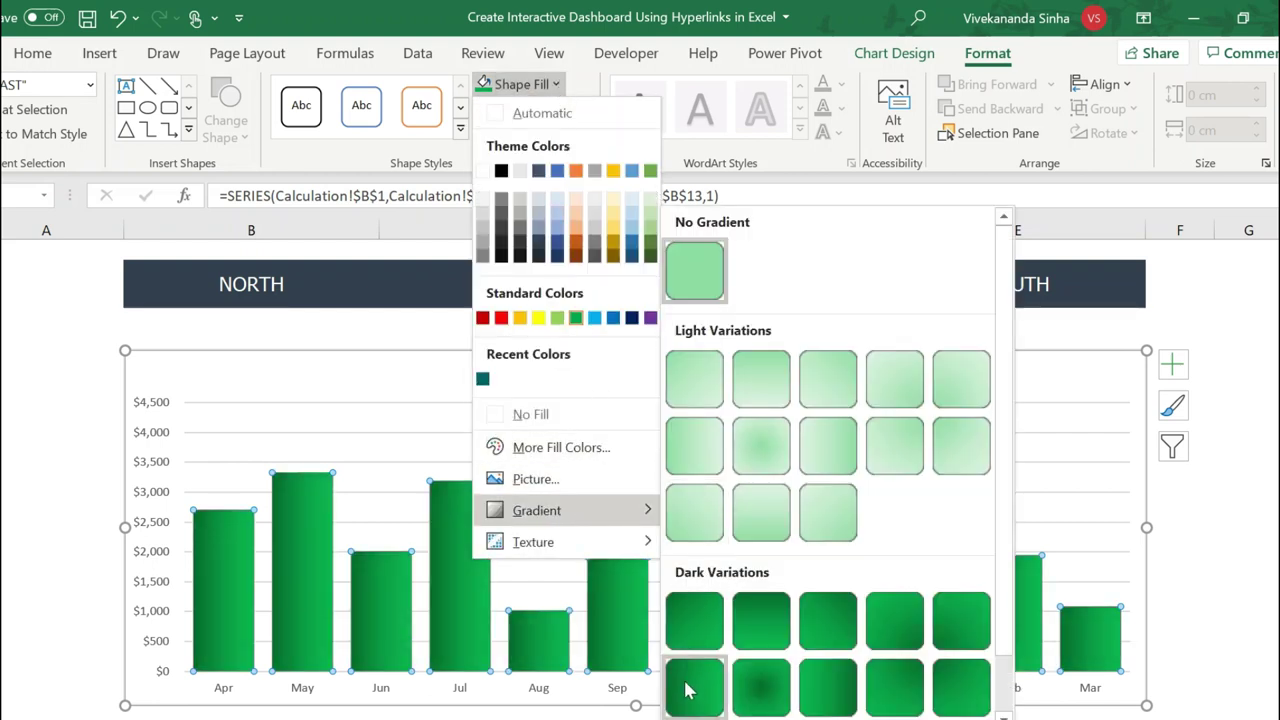
pyautogui.click(690, 683)
pyautogui.click(1187, 500)
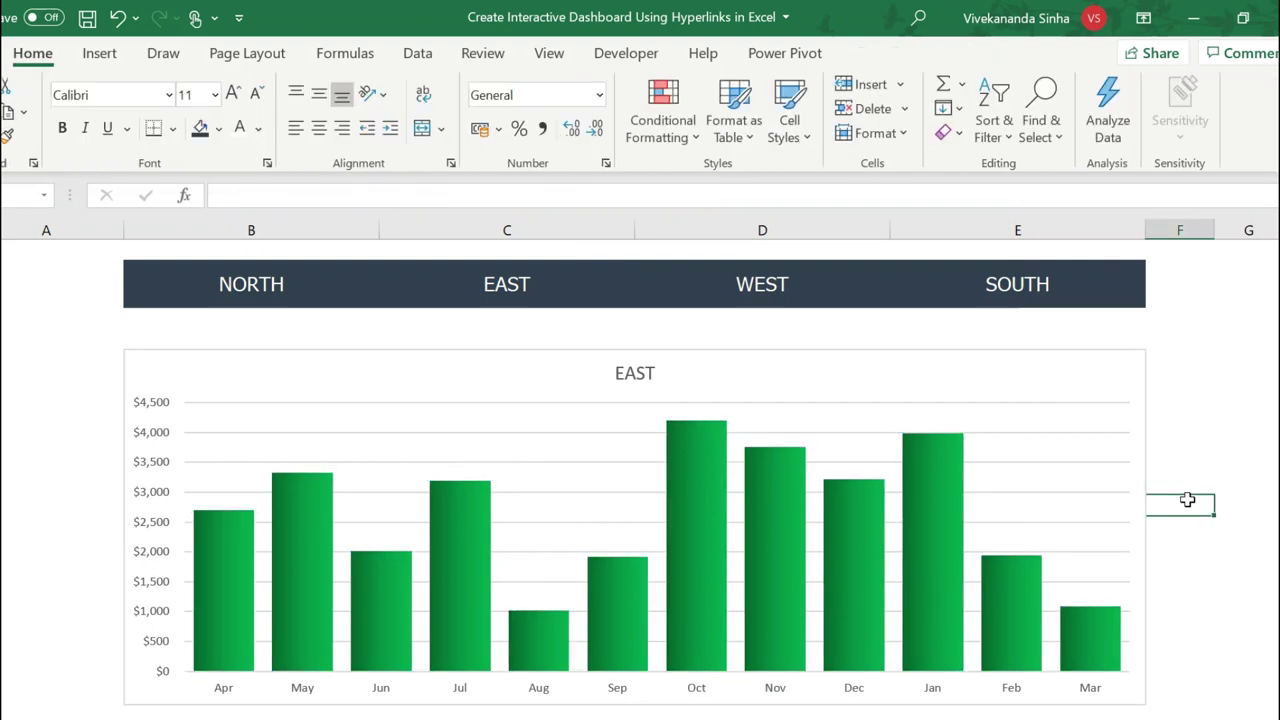
# Give the whole chart a light grey background fill.
pyautogui.click(943, 355)
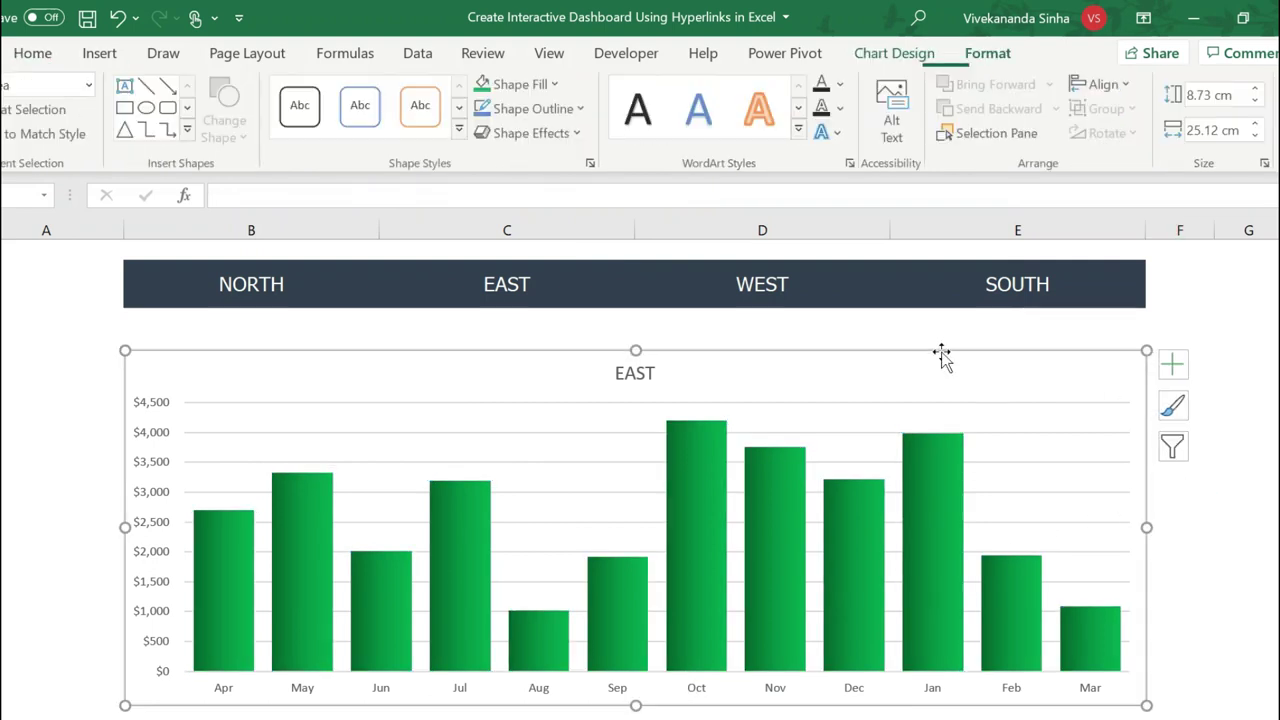
pyautogui.click(556, 84)
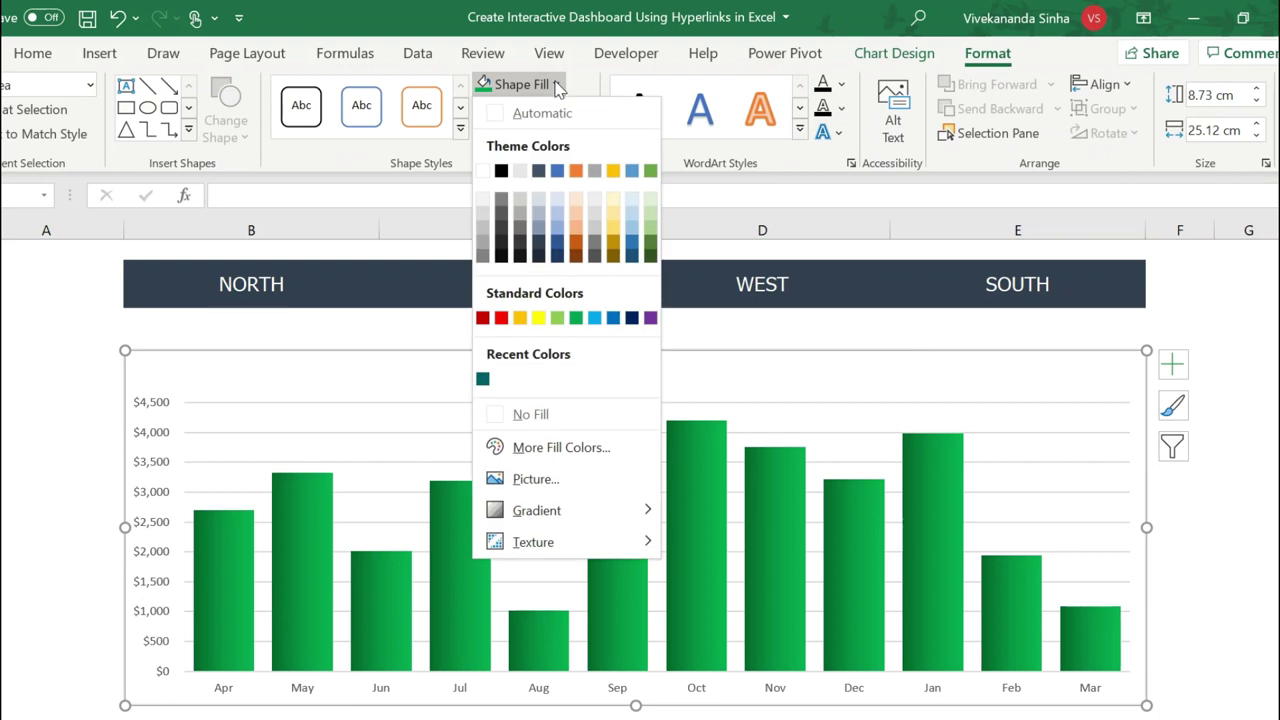
pyautogui.click(483, 205)
pyautogui.click(85, 394)
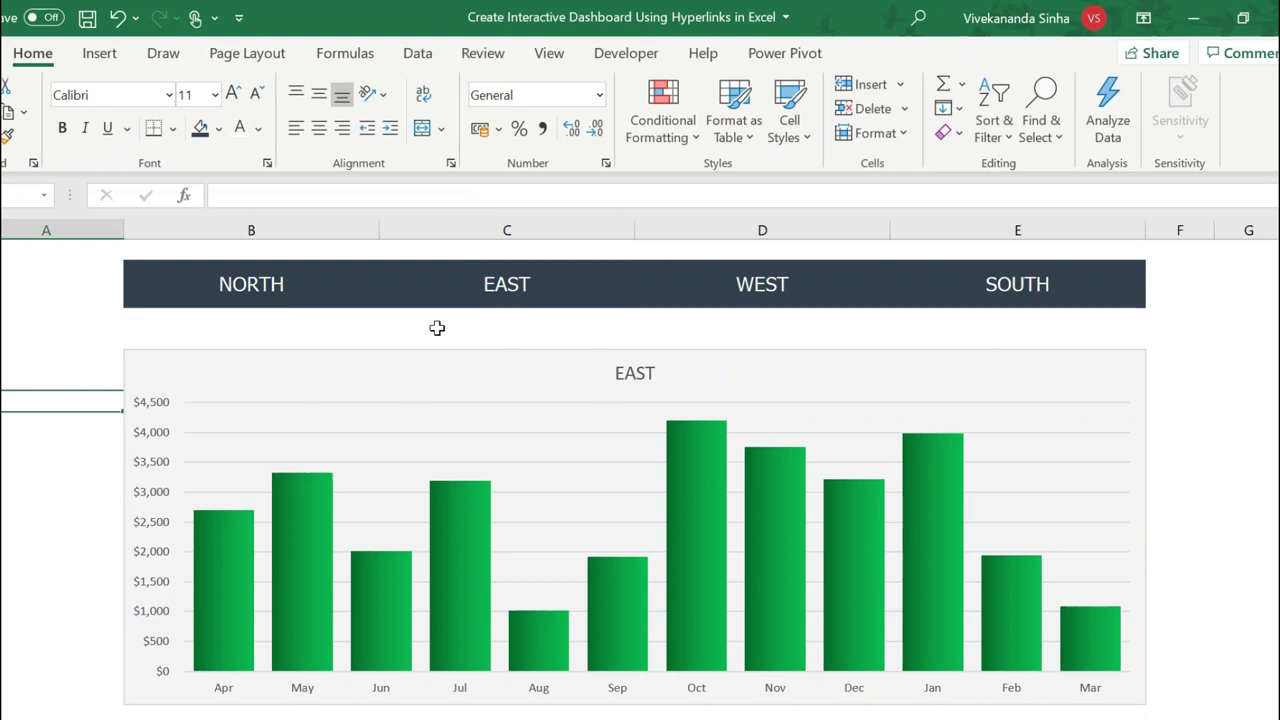
pyautogui.click(242, 336)
pyautogui.click(446, 355)
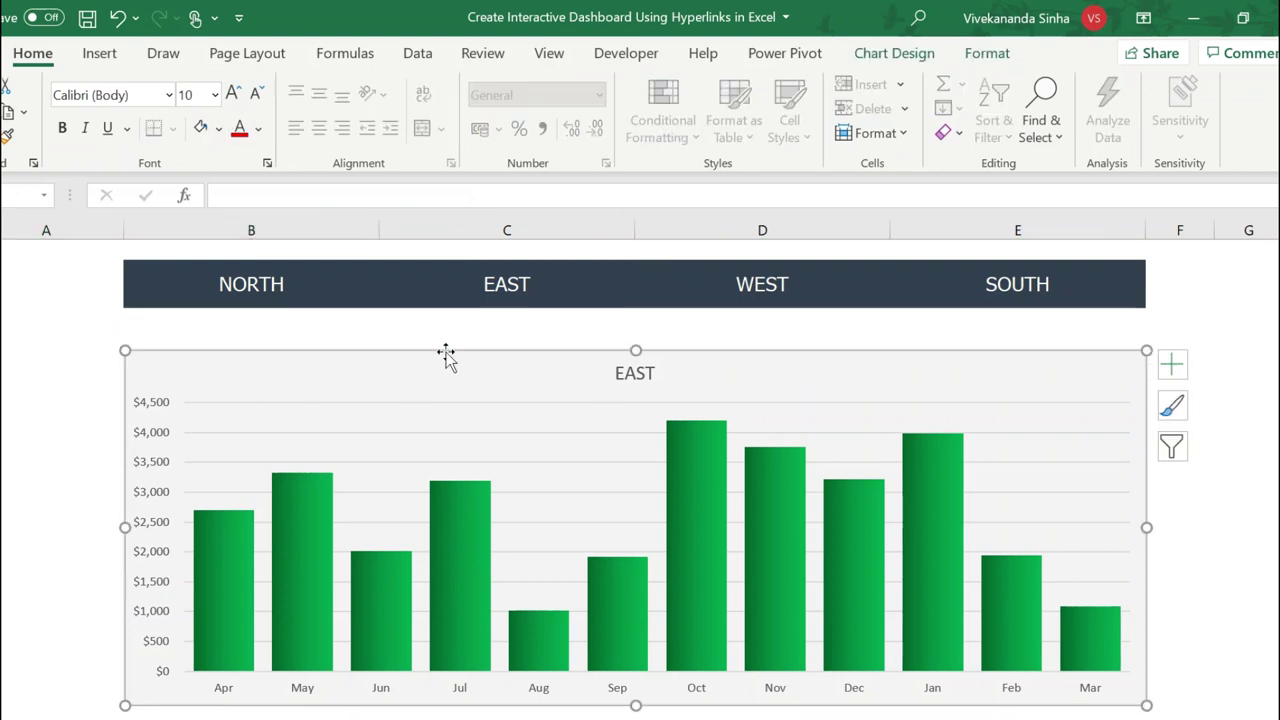
pyautogui.click(490, 289)
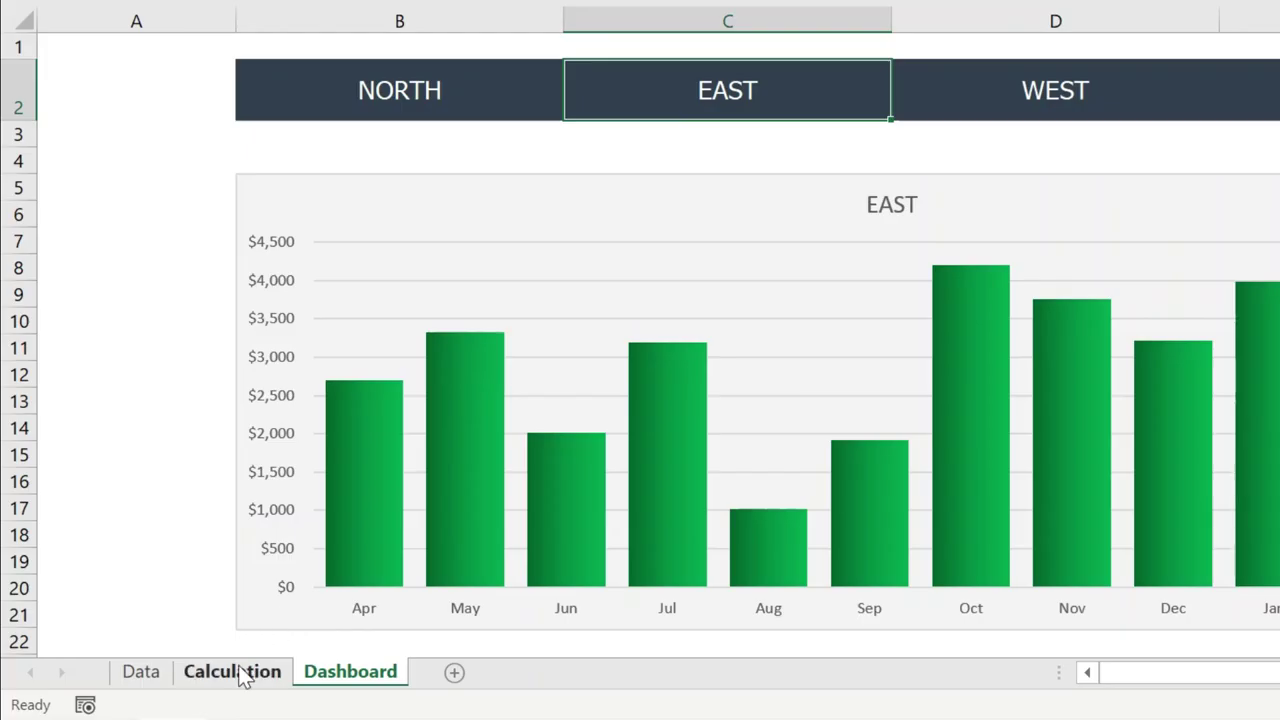
# Enter WEST in Calculation cell B1, then go back to the Dashboard to see the WEST chart.
pyautogui.click(240, 671)
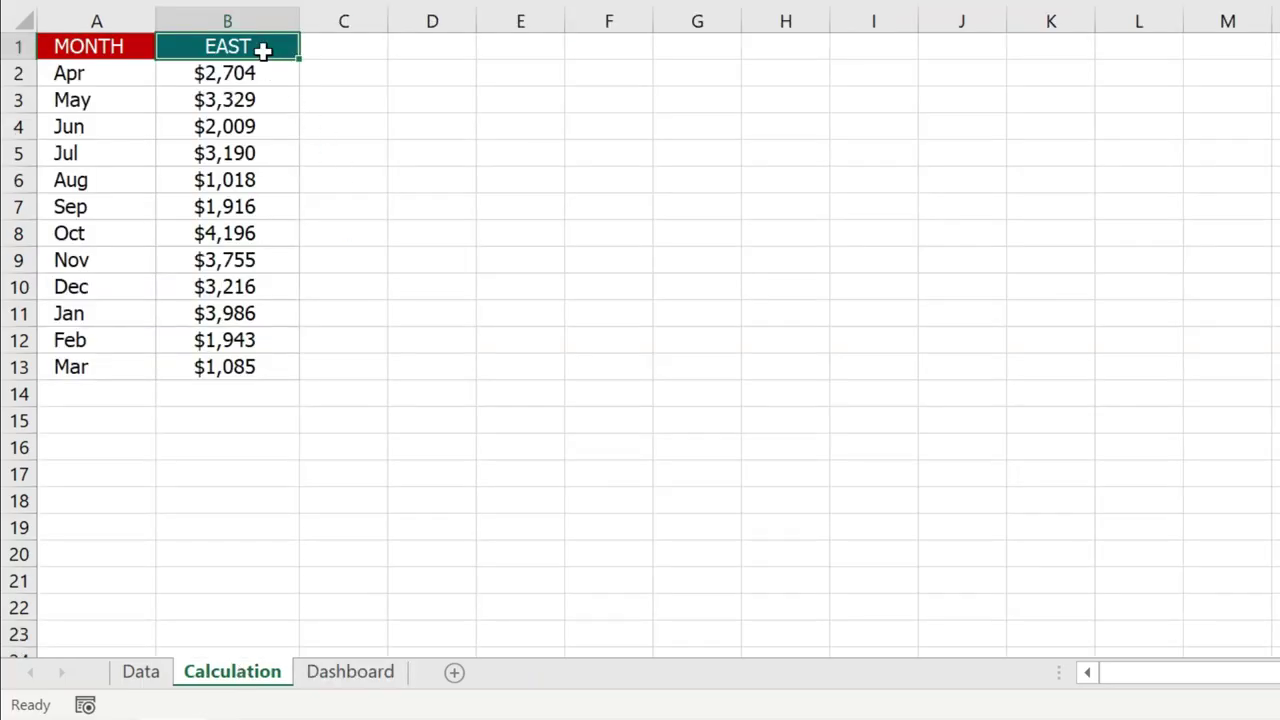
pyautogui.write('WEST')
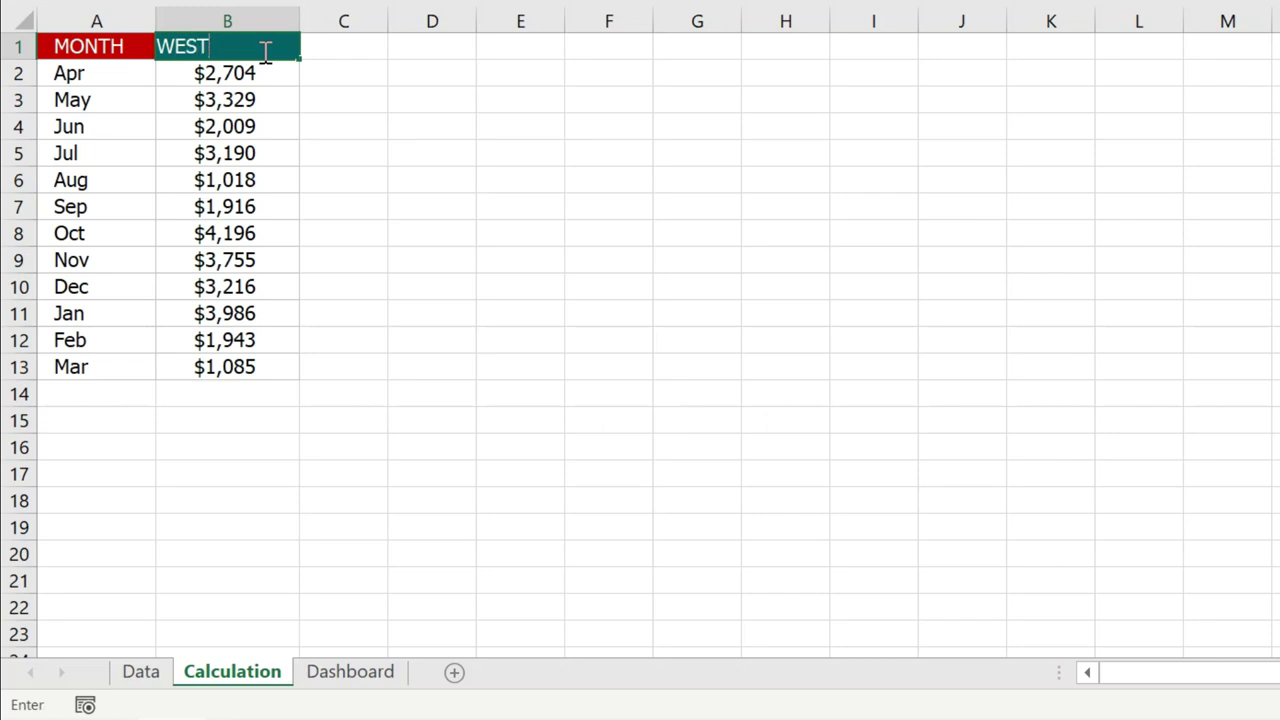
pyautogui.press('Return')
pyautogui.click(340, 672)
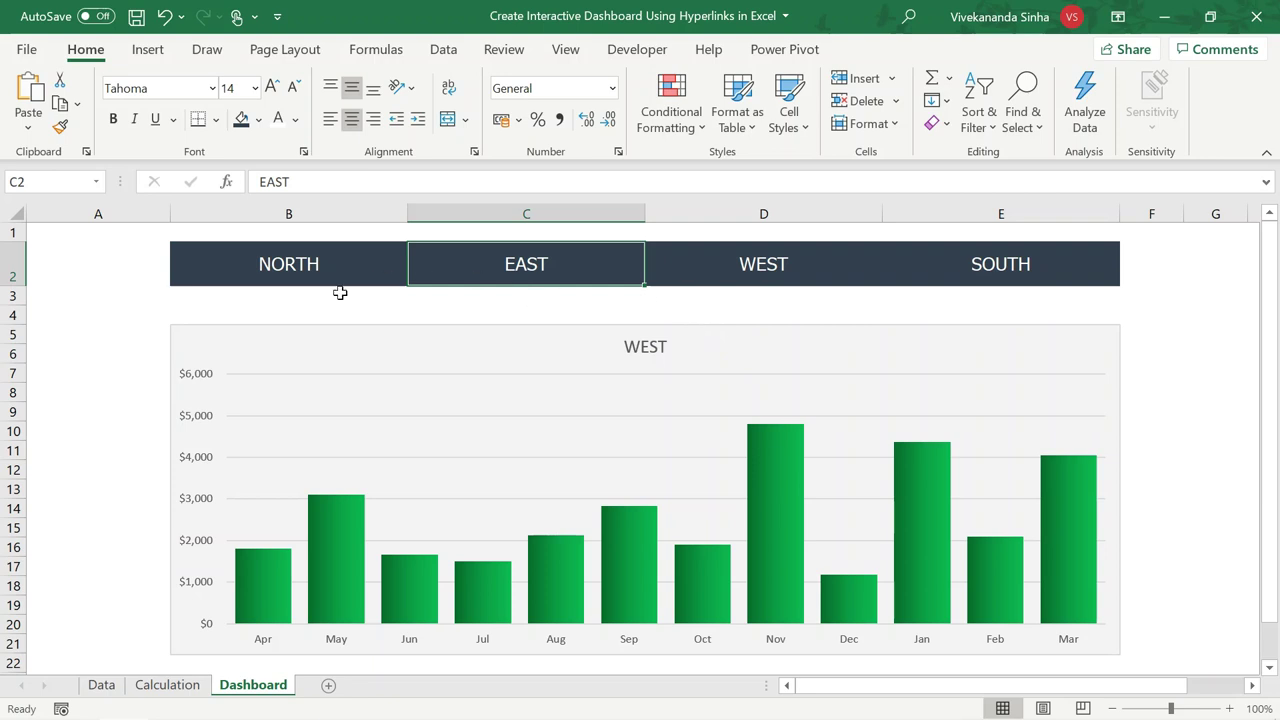
# Delete the grey spacer row 4 and drag row 3 to a height of 30.50.
pyautogui.click(306, 305)
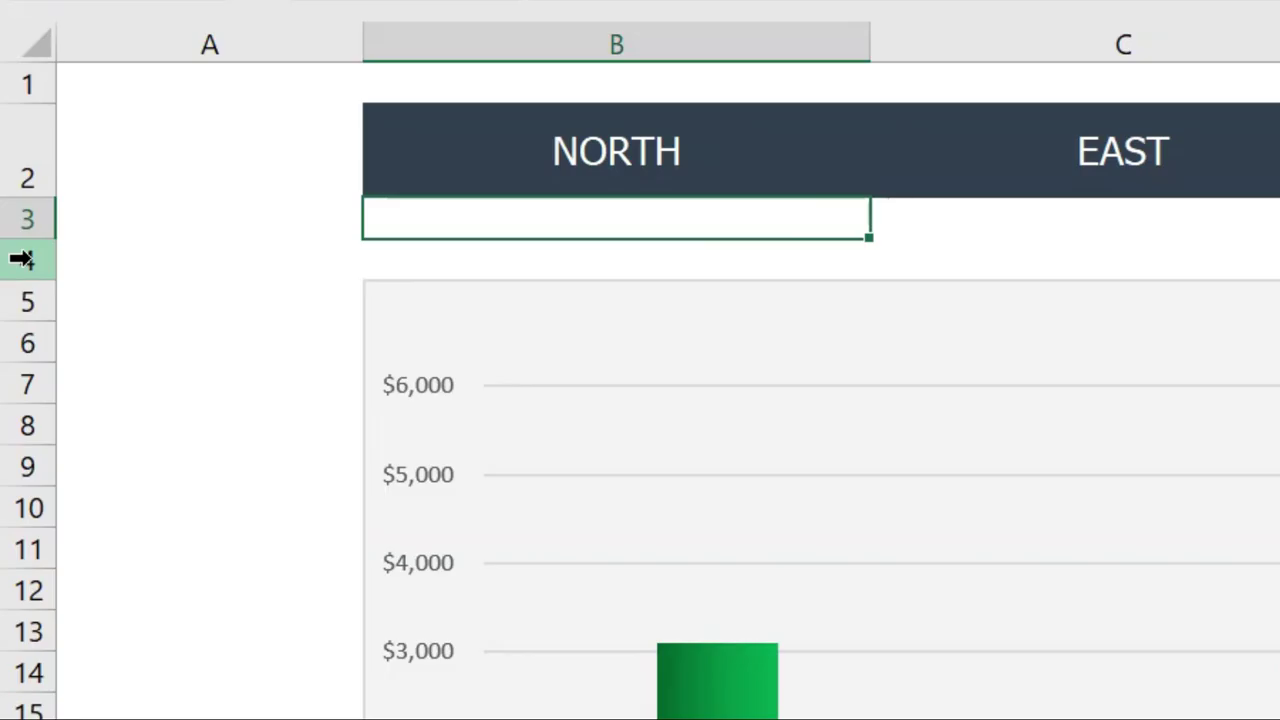
pyautogui.click(20, 258)
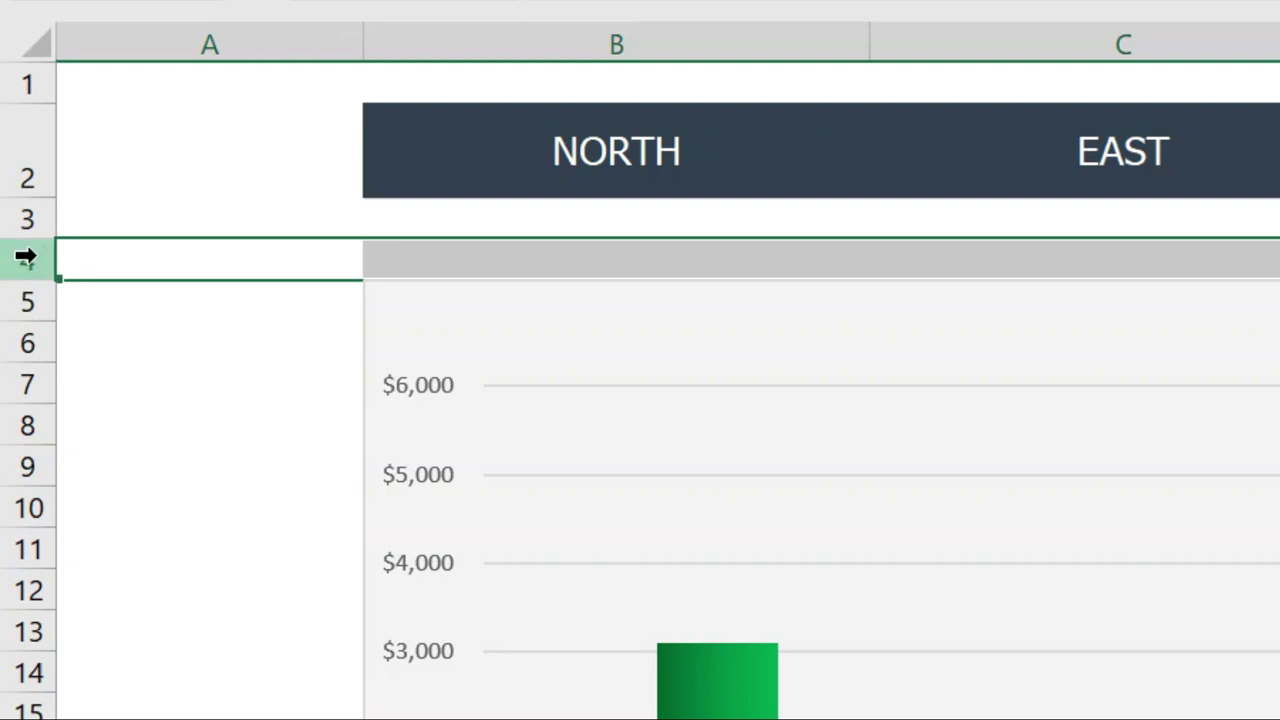
pyautogui.hotkey('ctrl', '-')
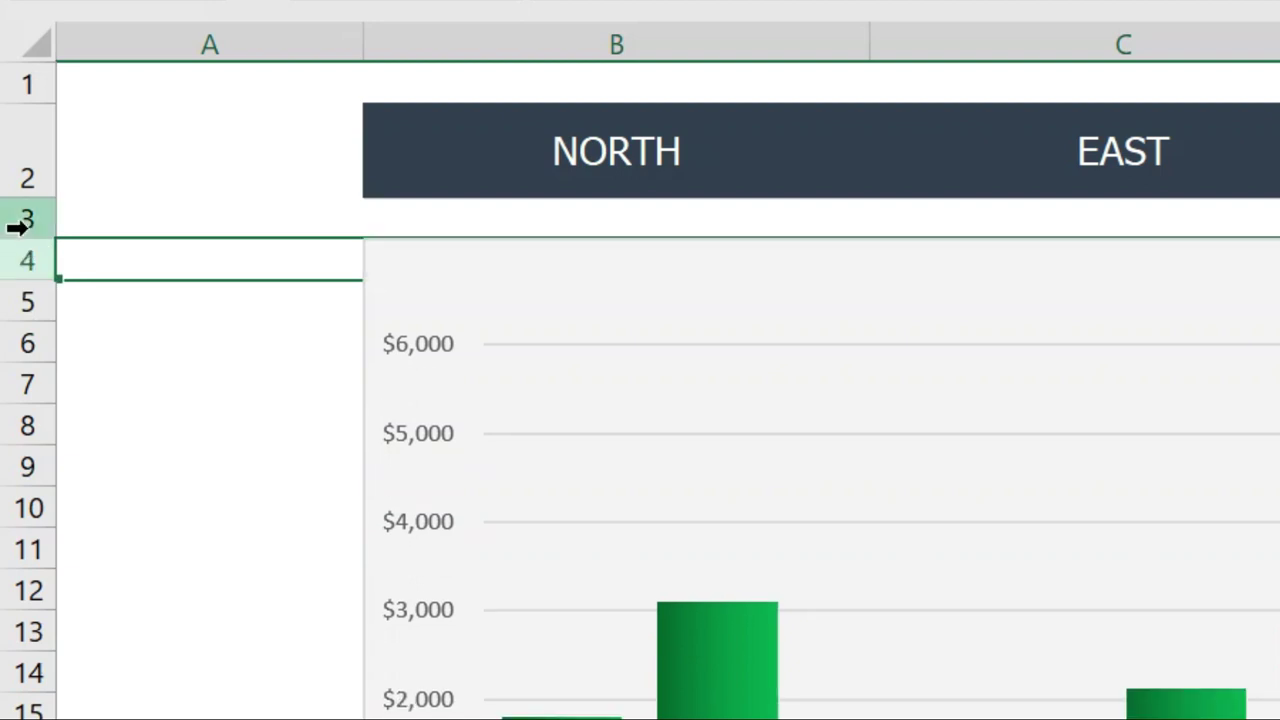
pyautogui.moveTo(28, 237); pyautogui.dragTo(28, 298)
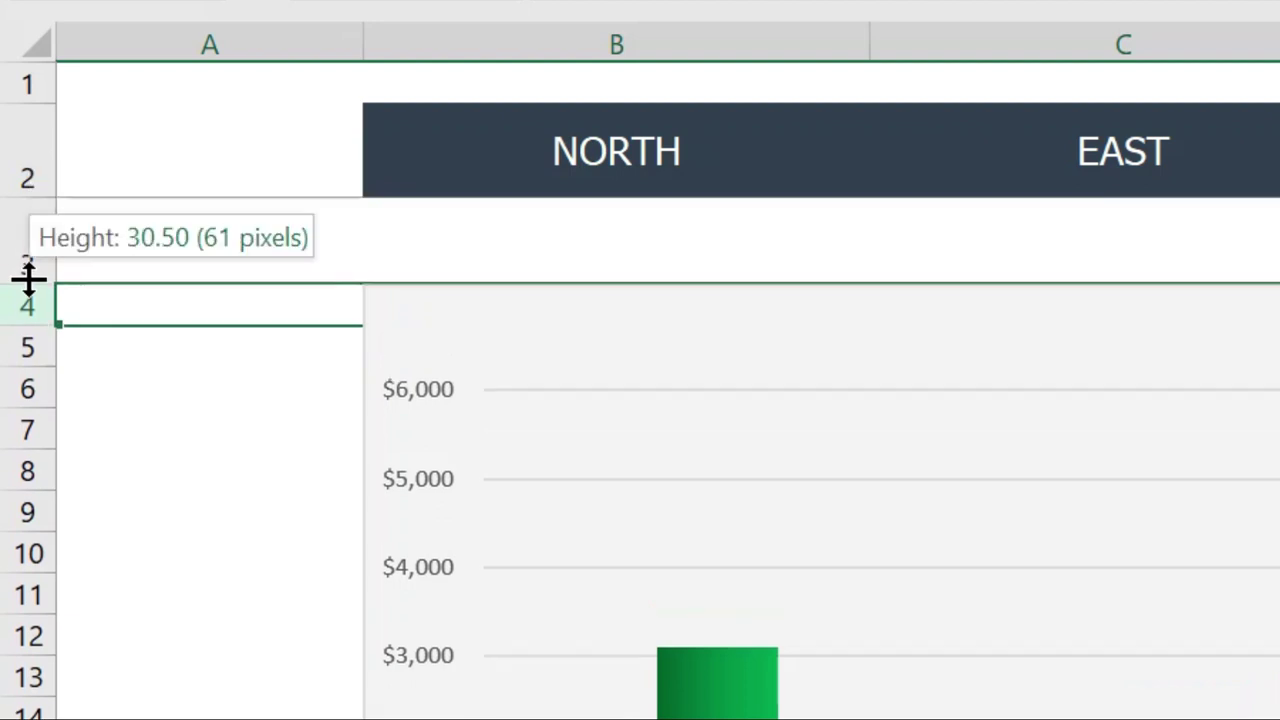
pyautogui.click(540, 271)
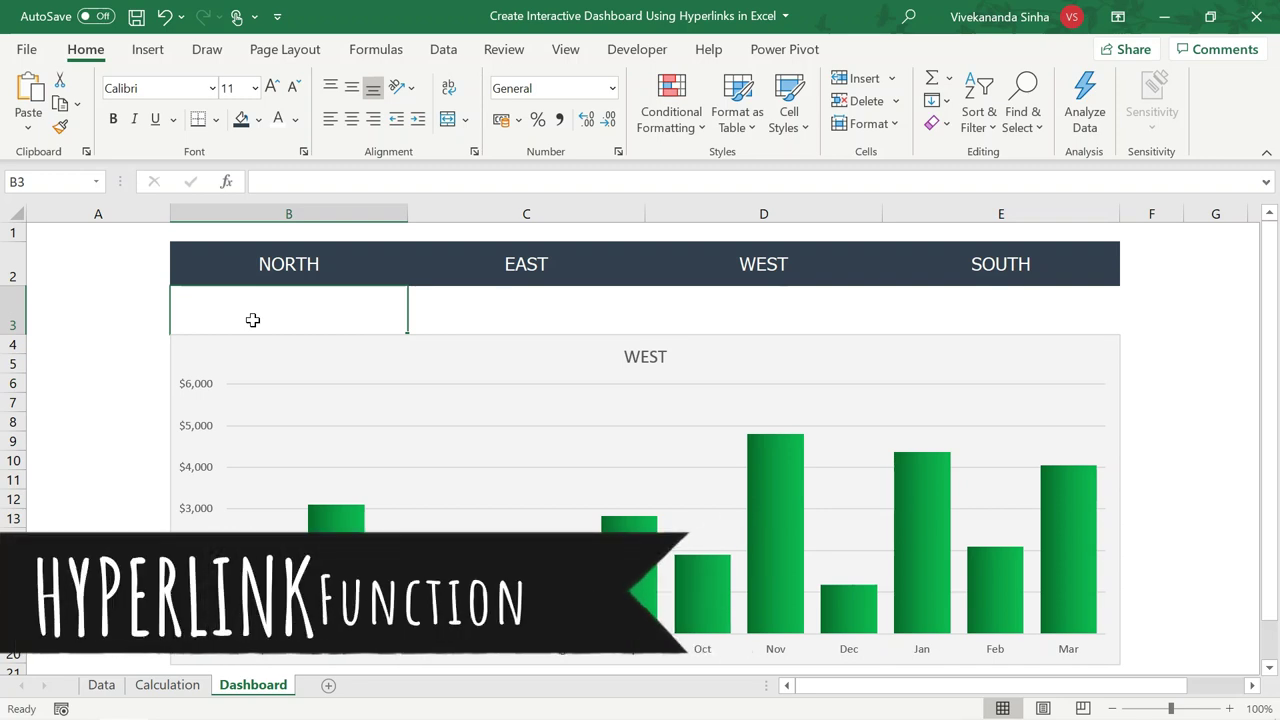
# Start a =HYPERLINK( formula in B3, then cancel it, leaving B3 empty.
pyautogui.write('=')
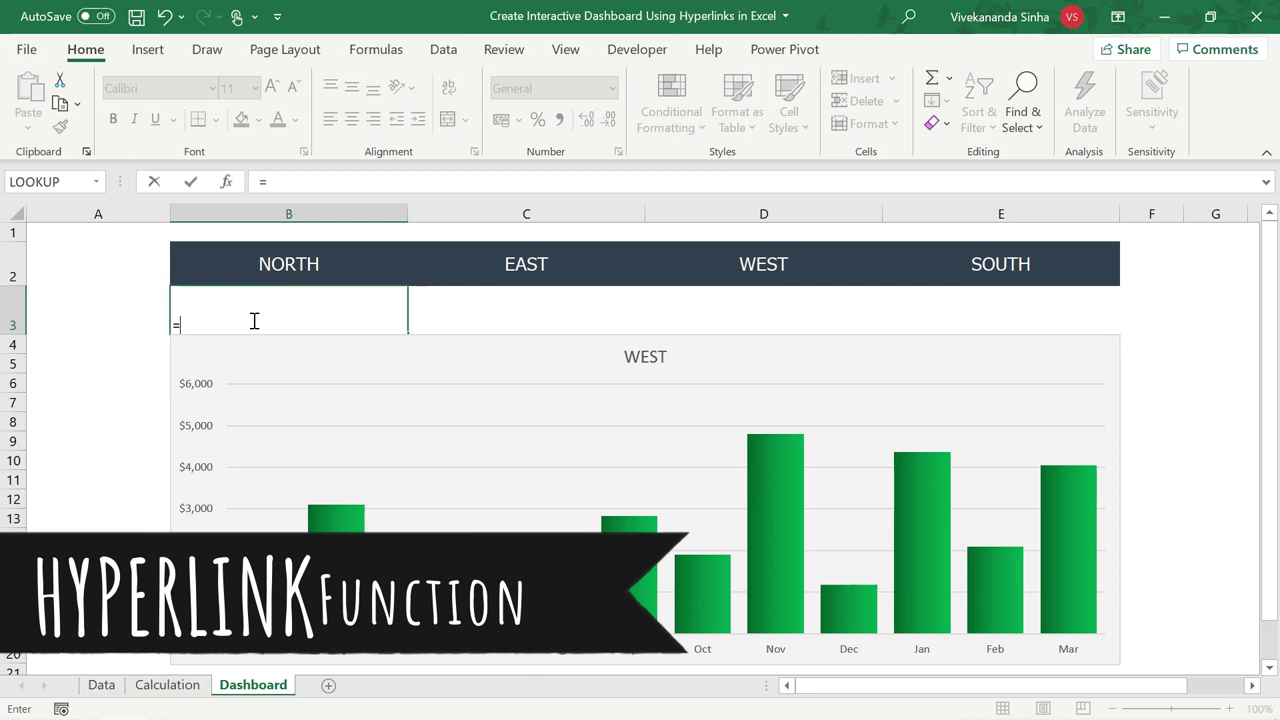
pyautogui.write('HYPE')
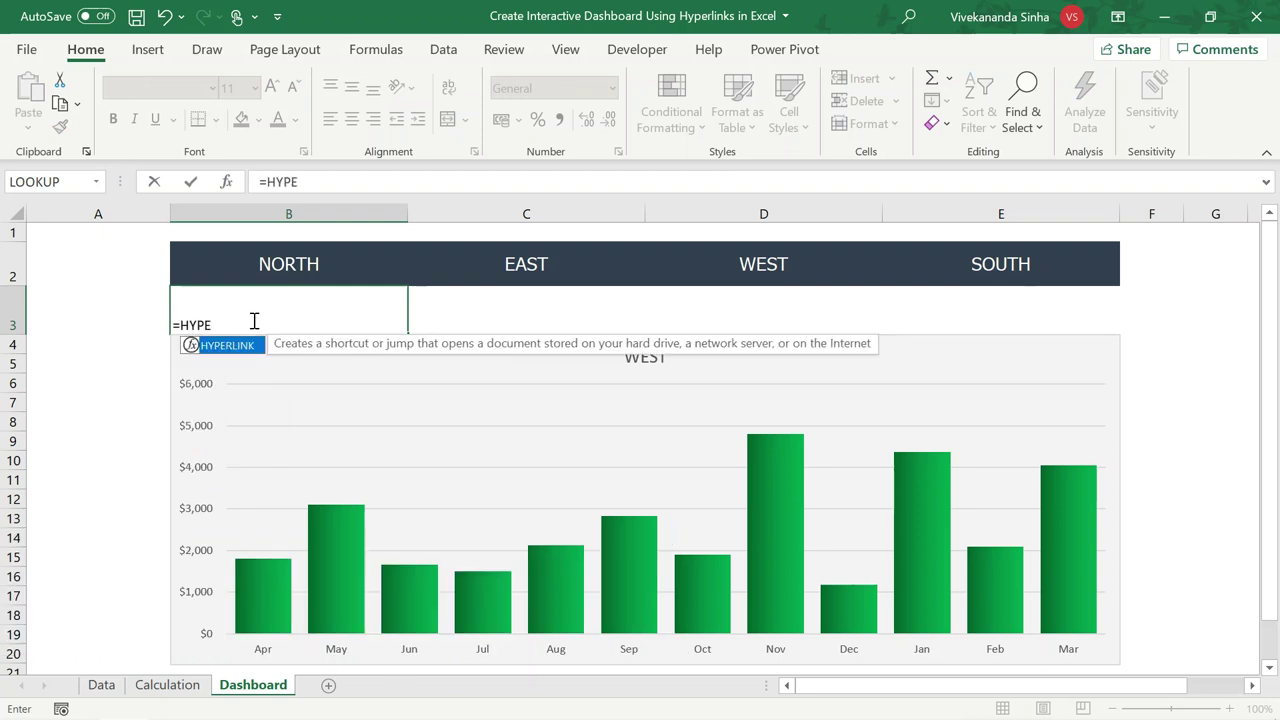
pyautogui.press('Tab')
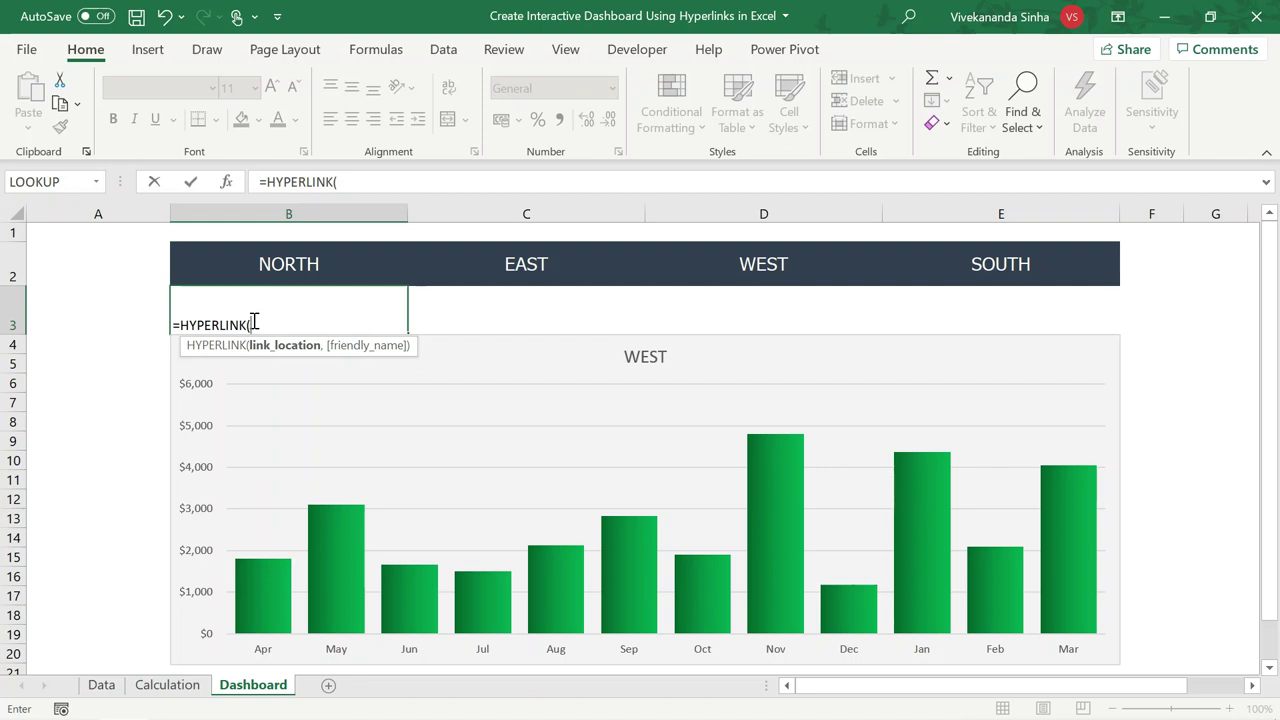
pyautogui.press('Escape')
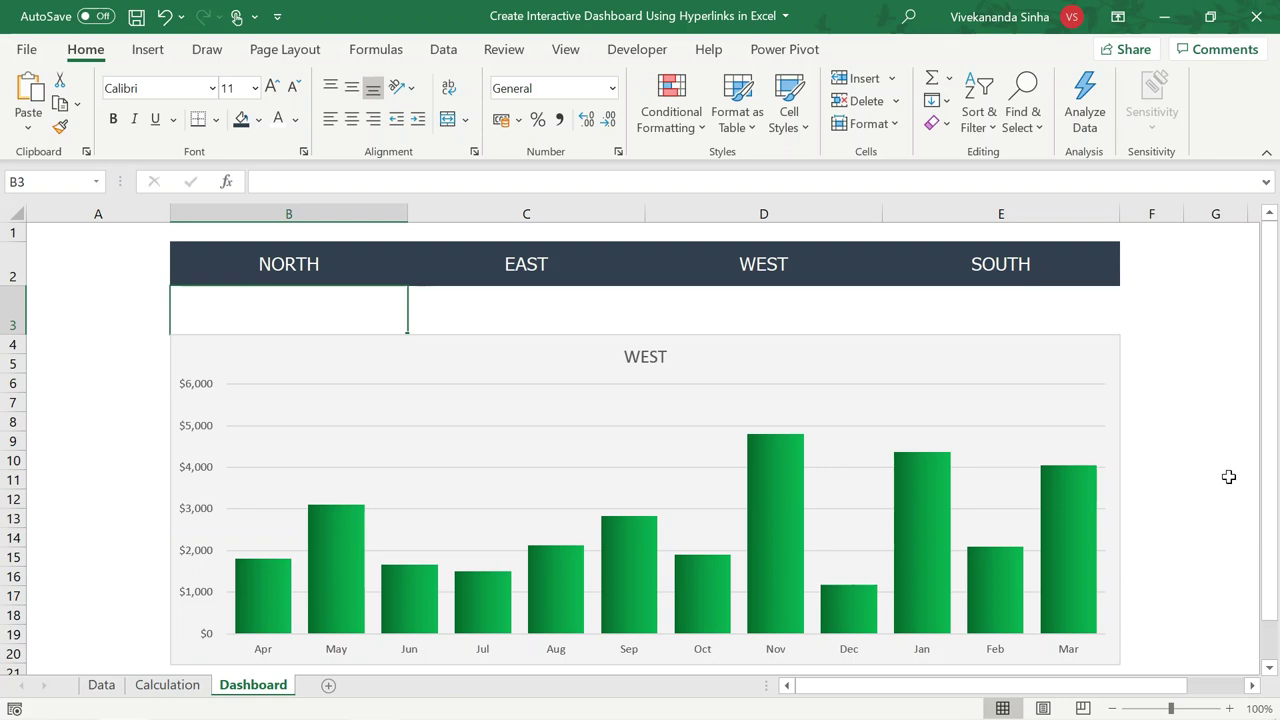
pyautogui.moveTo(703, 595)
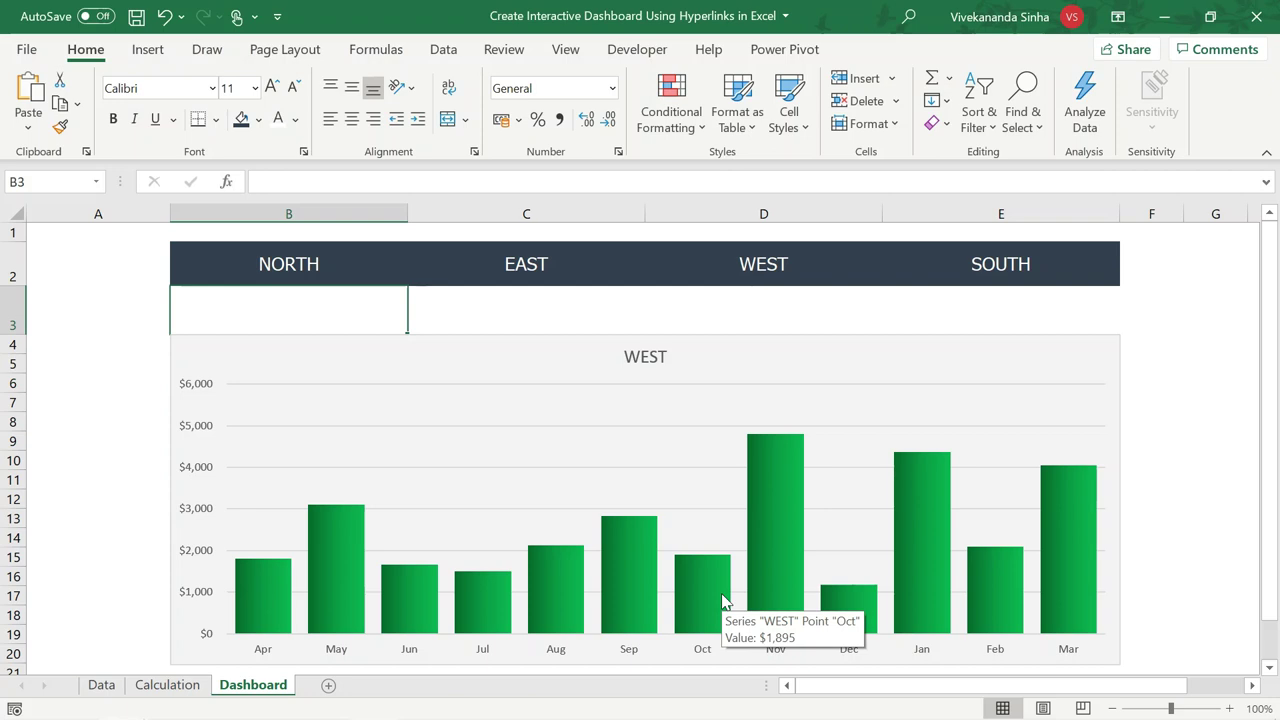
# Open the workbook's Visual Basic editor with Alt+F11.
pyautogui.hotkey('alt', 'F11')
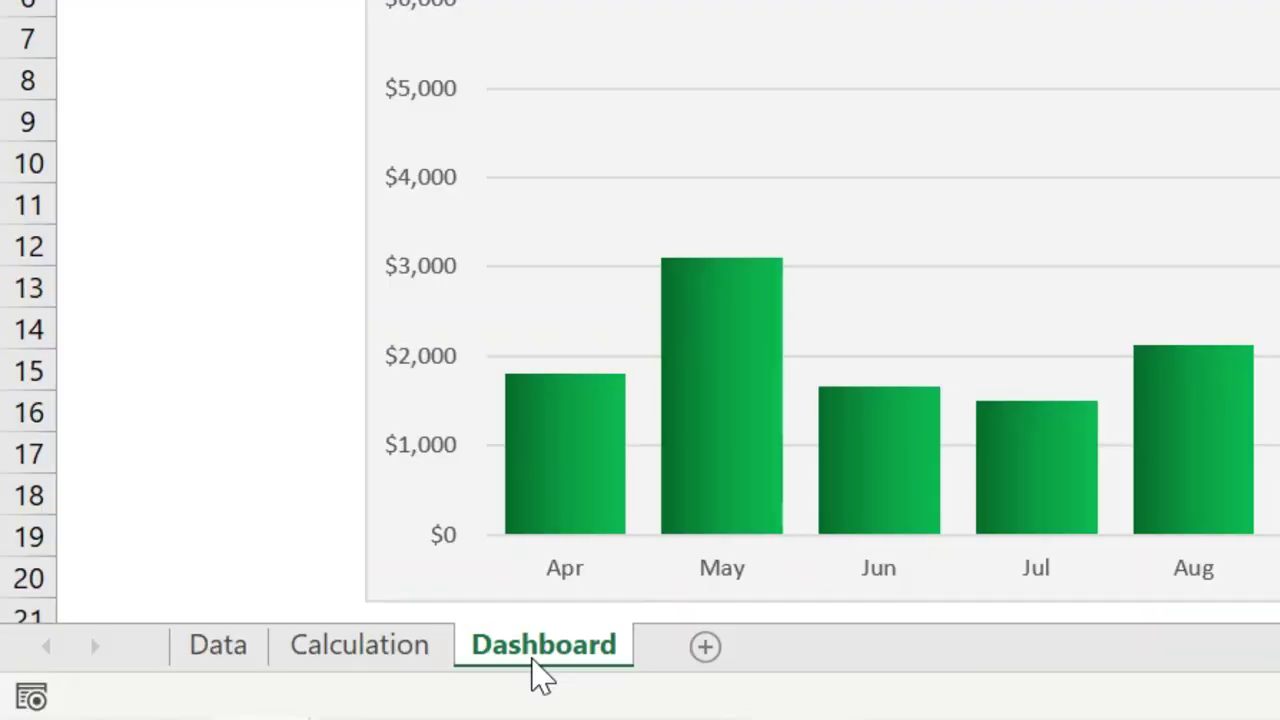
pyautogui.rightClick(540, 675)
pyautogui.click(663, 305)
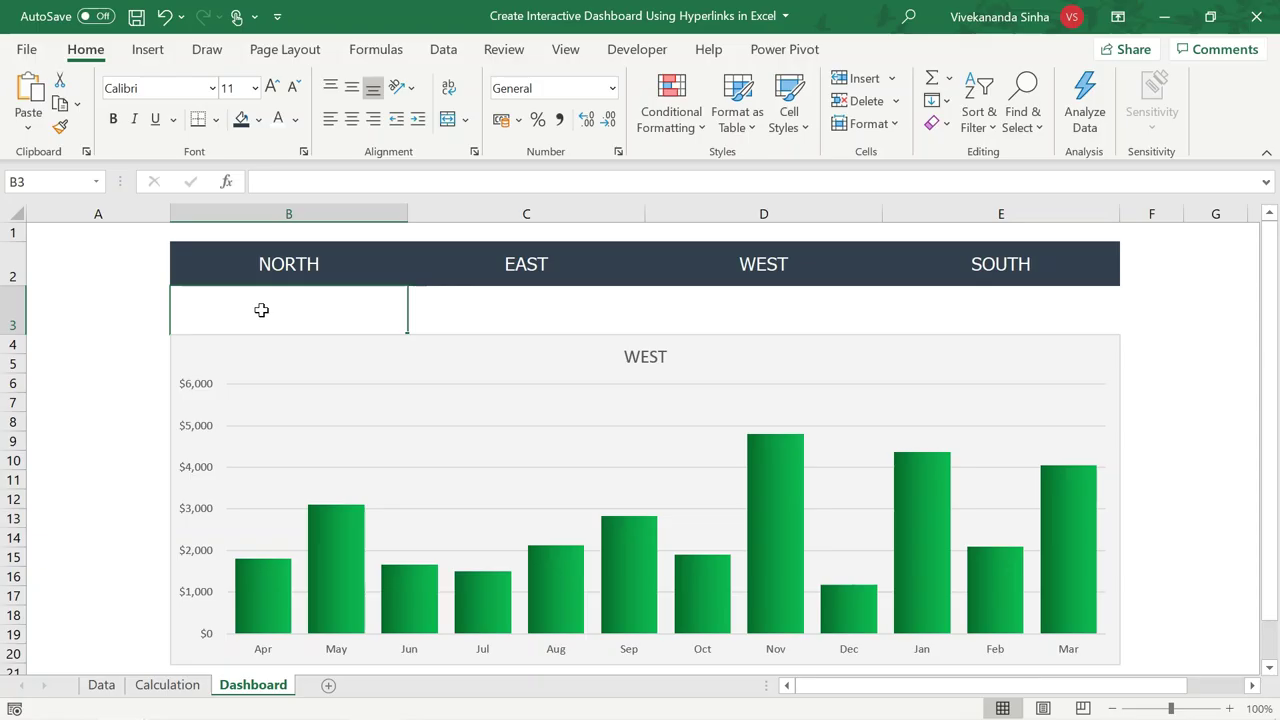
pyautogui.hotkey('alt', 'F11')
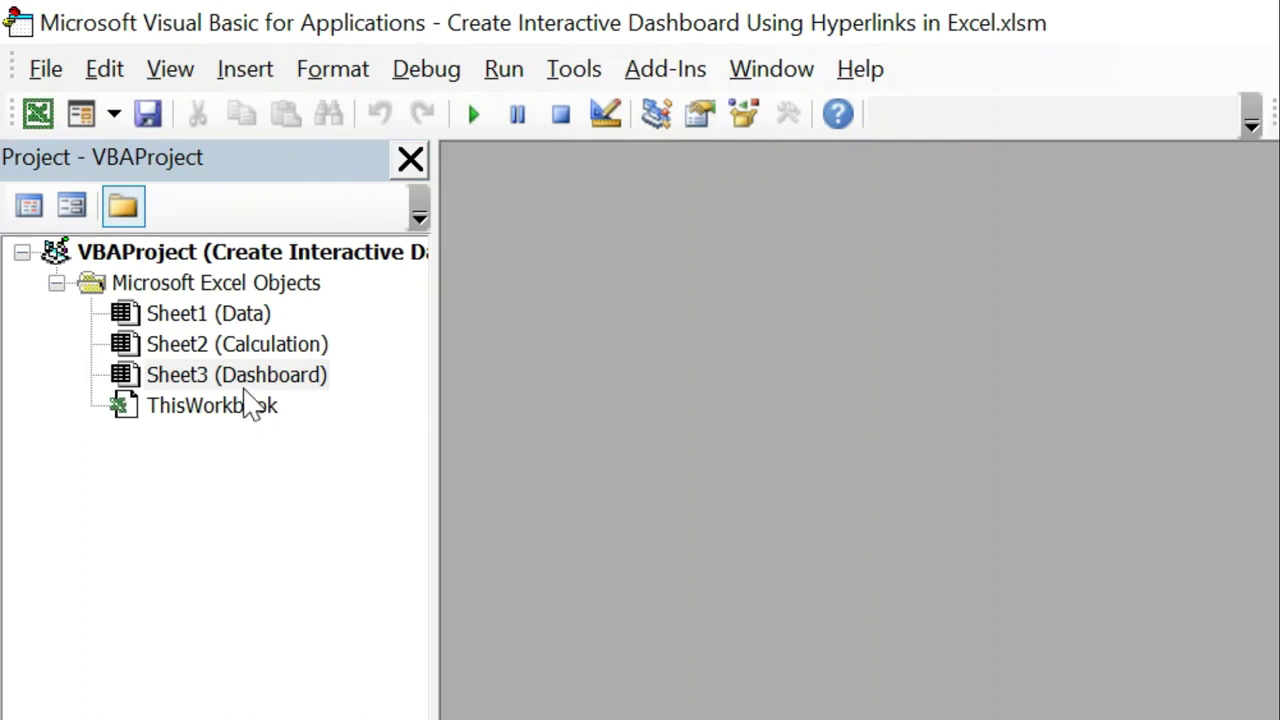
# Insert a new code module into the project and widen the project tree and code panes.
pyautogui.rightClick(243, 386)
pyautogui.moveTo(170, 590)
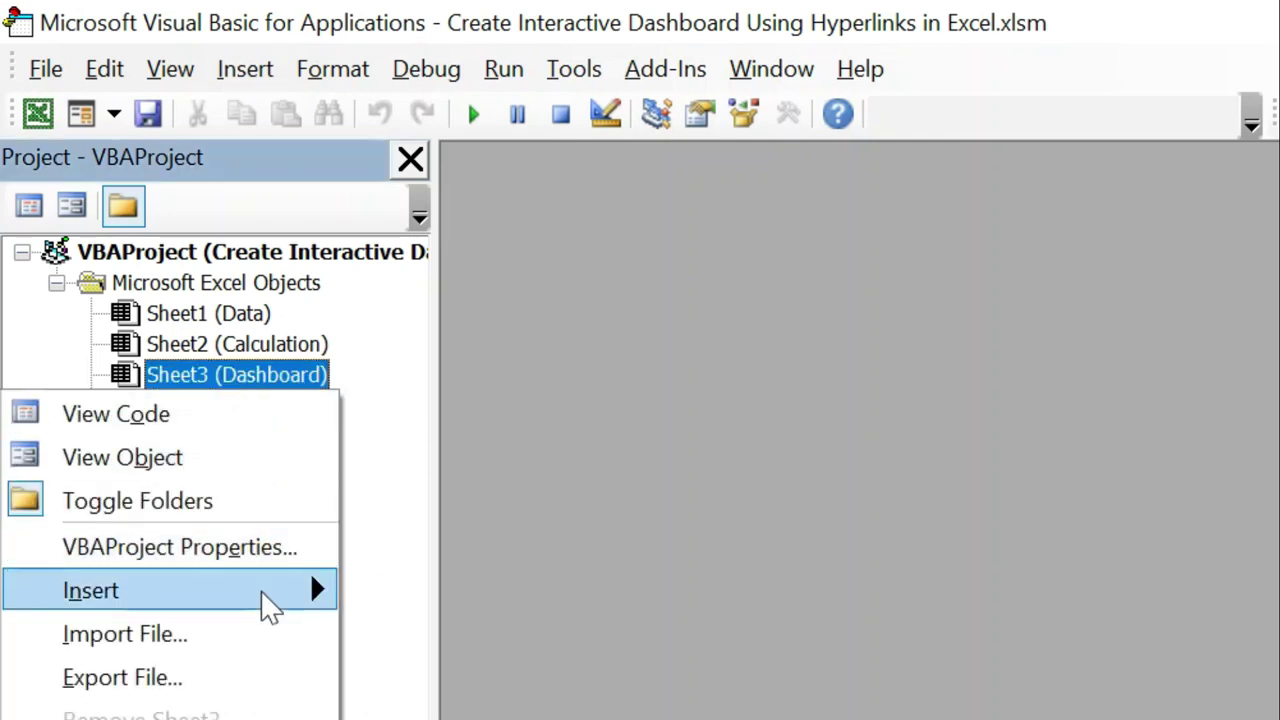
pyautogui.rightClick(701, 33)
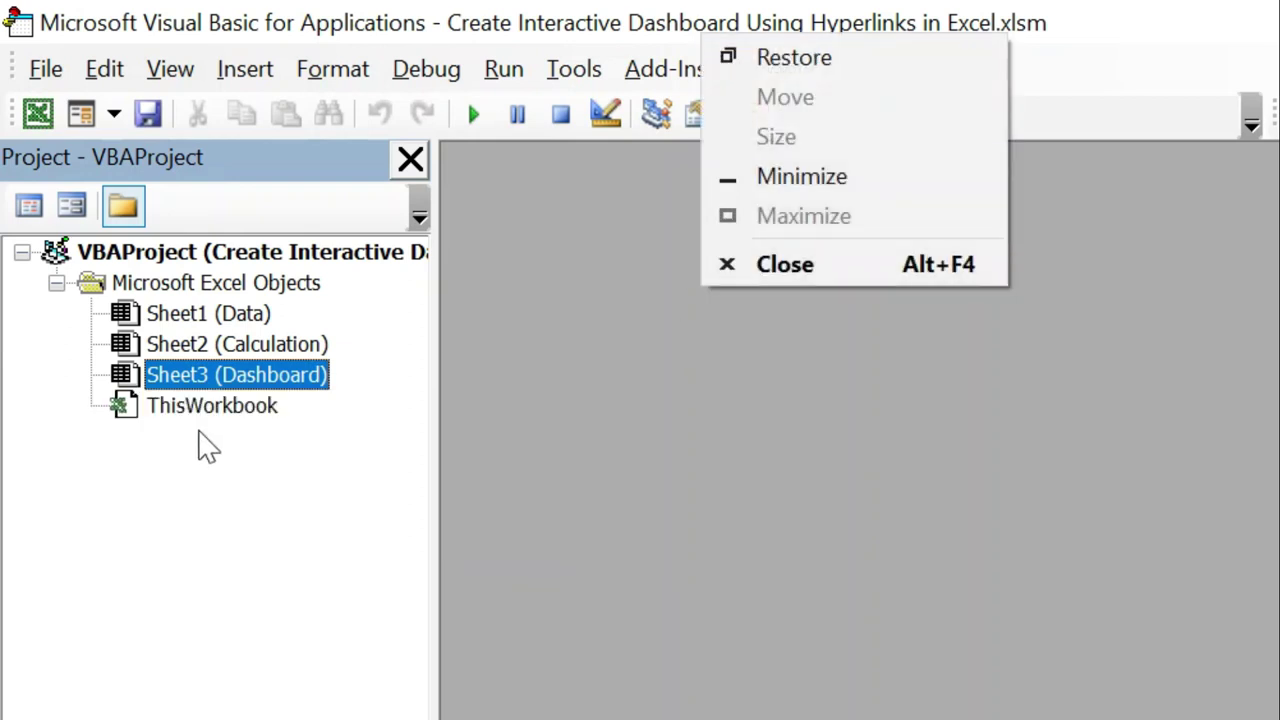
pyautogui.click(246, 288)
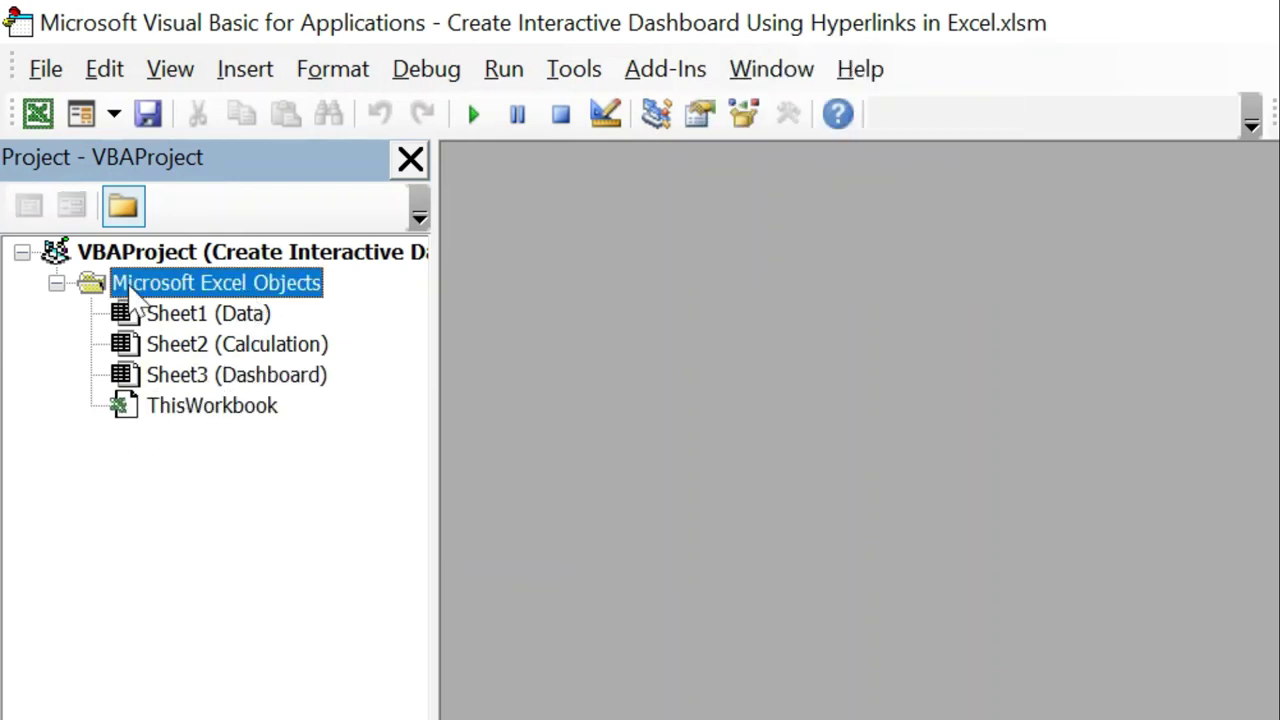
pyautogui.moveTo(432, 294); pyautogui.dragTo(572, 294)
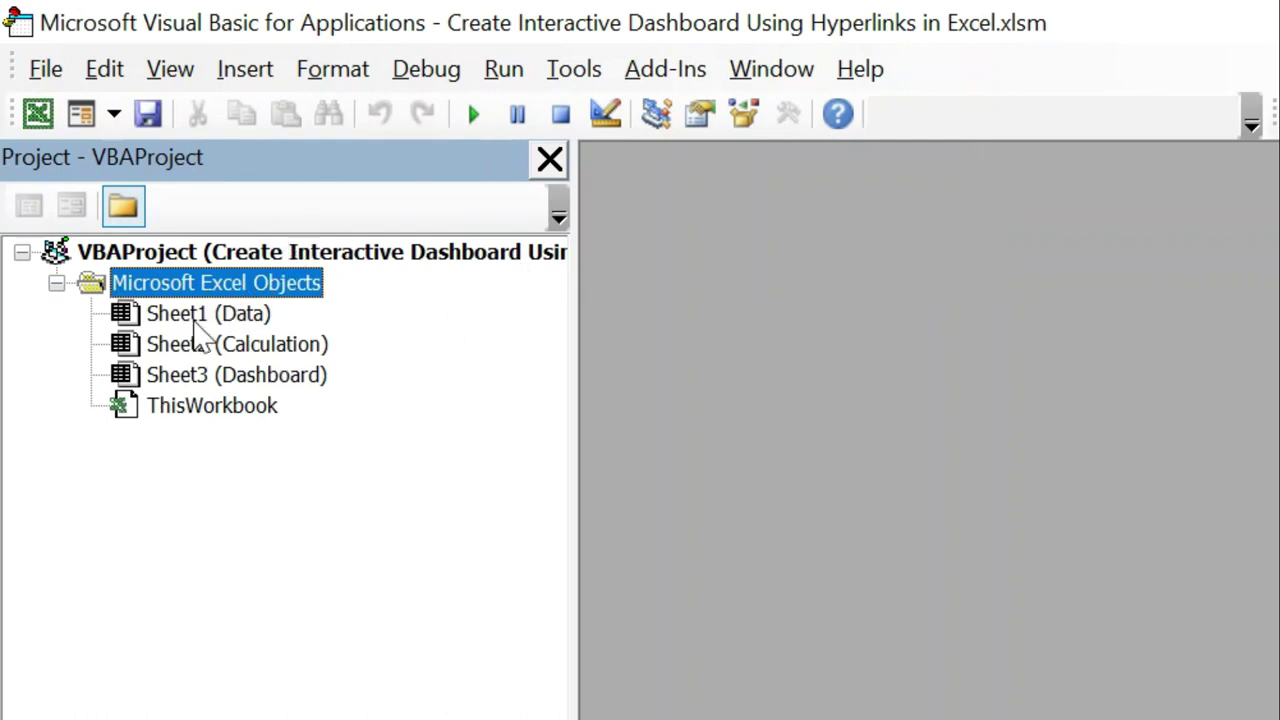
pyautogui.rightClick(195, 321)
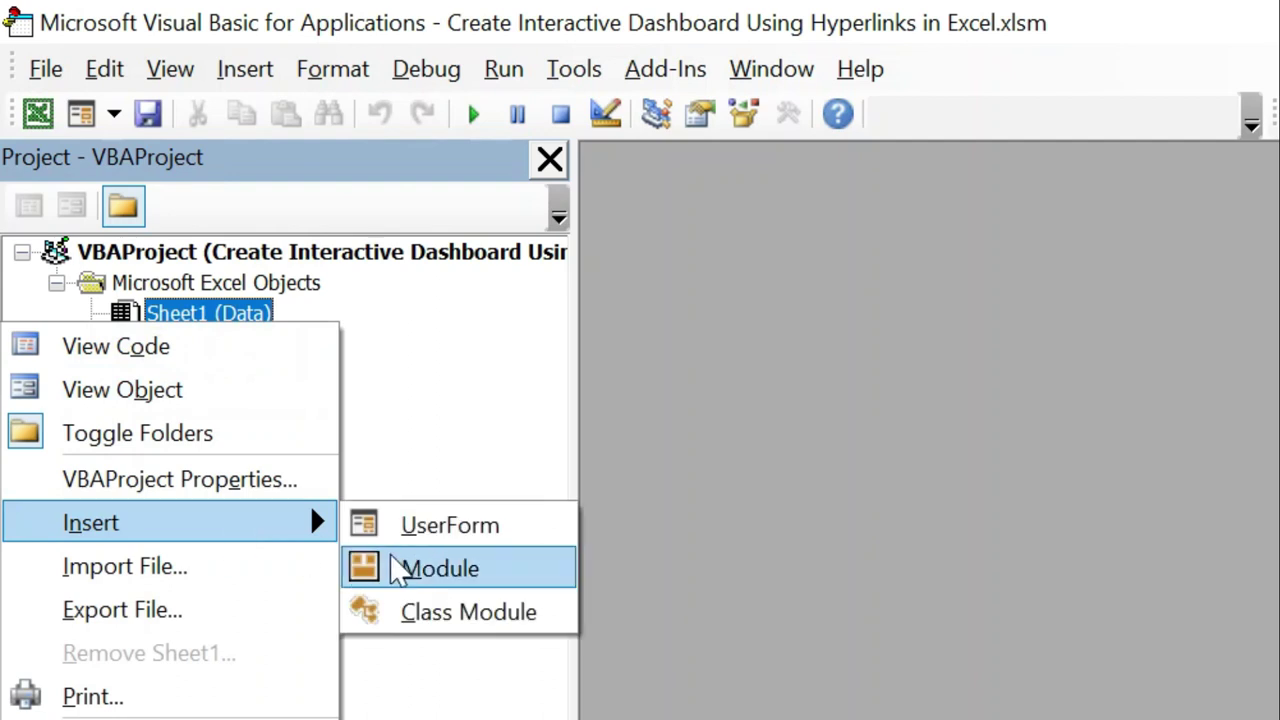
pyautogui.moveTo(170, 522)
pyautogui.click(385, 565)
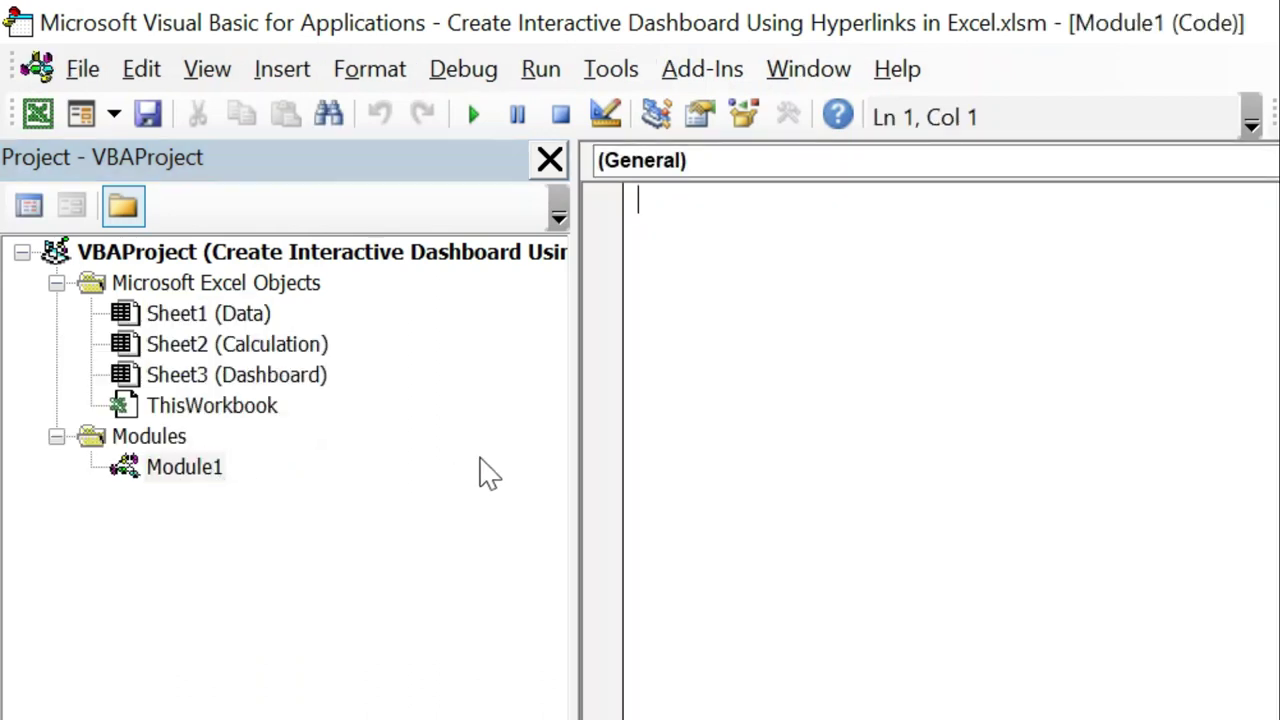
pyautogui.moveTo(576, 430); pyautogui.dragTo(474, 430)
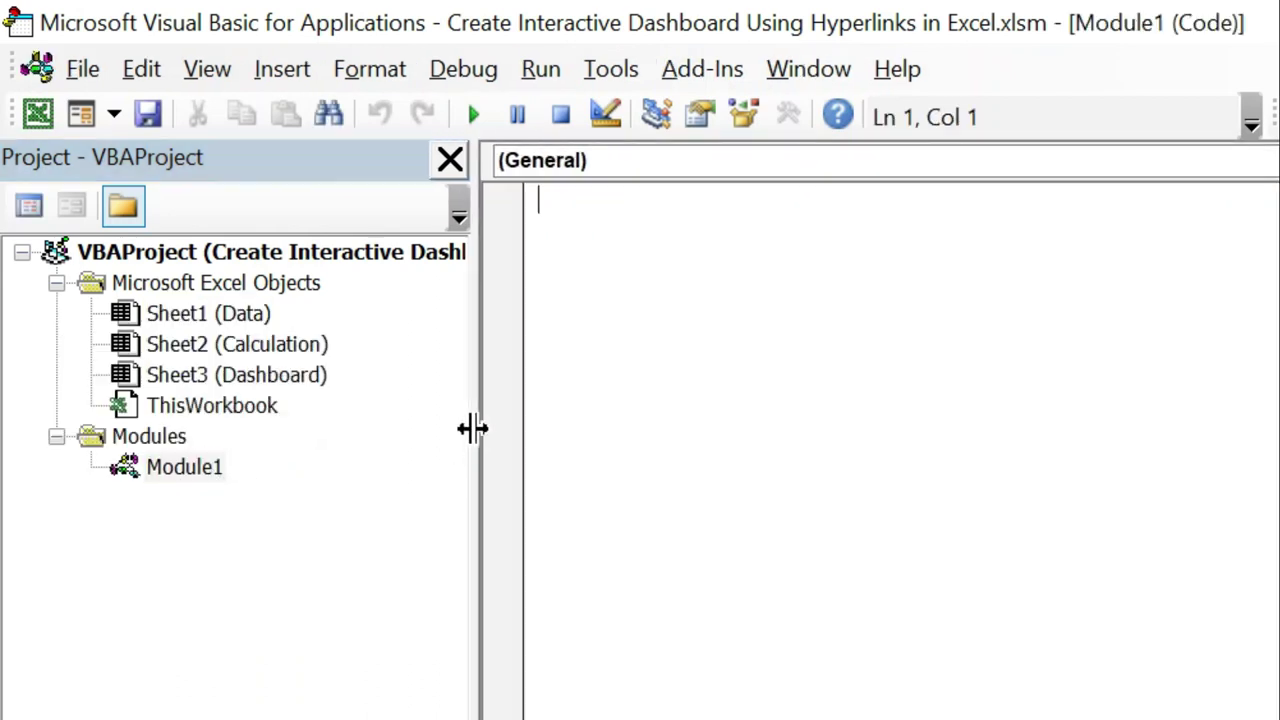
# Write an empty Function SENDDATA(MyRegion As String) with its End Function line.
pyautogui.press('Return')
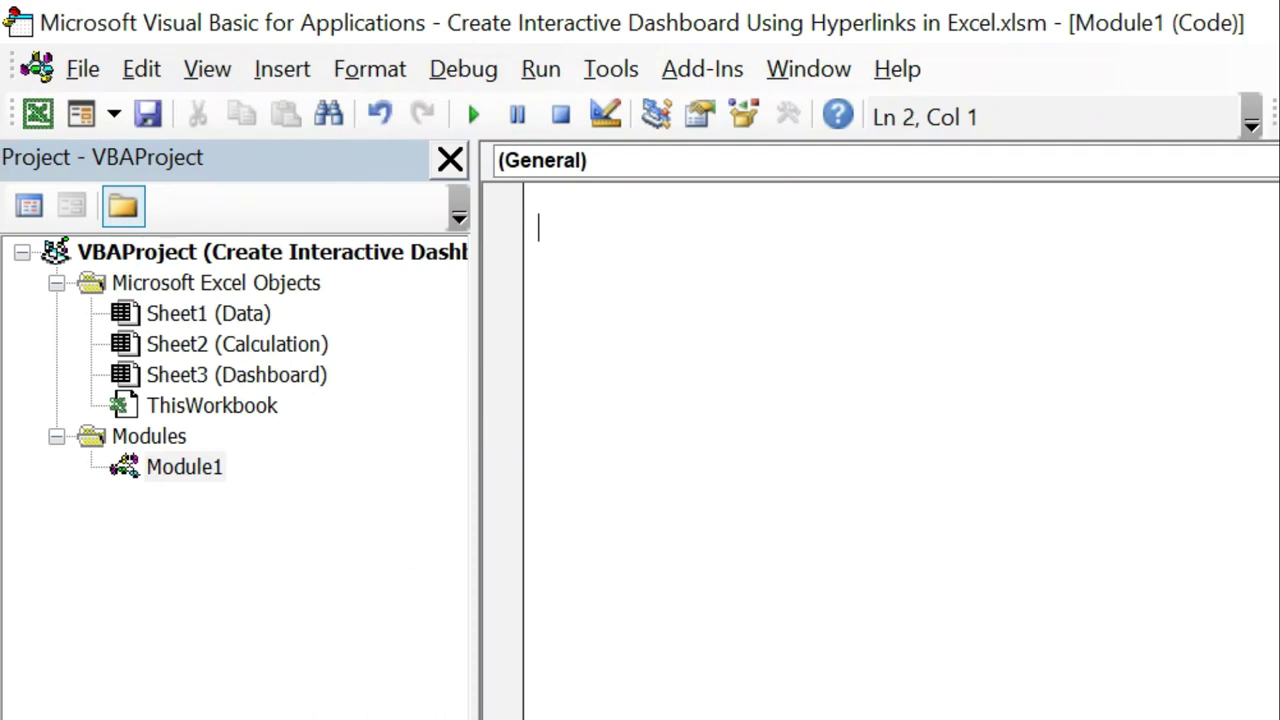
pyautogui.write('Function ')
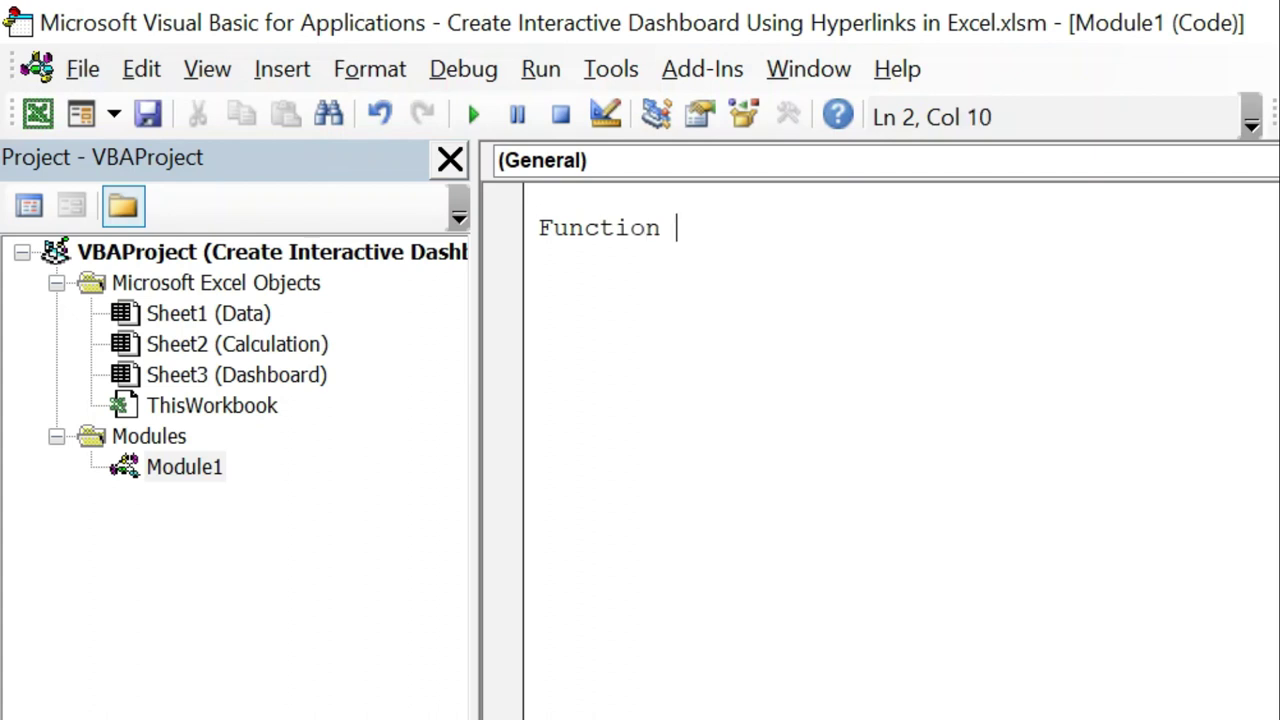
pyautogui.write('SENDDATA(')
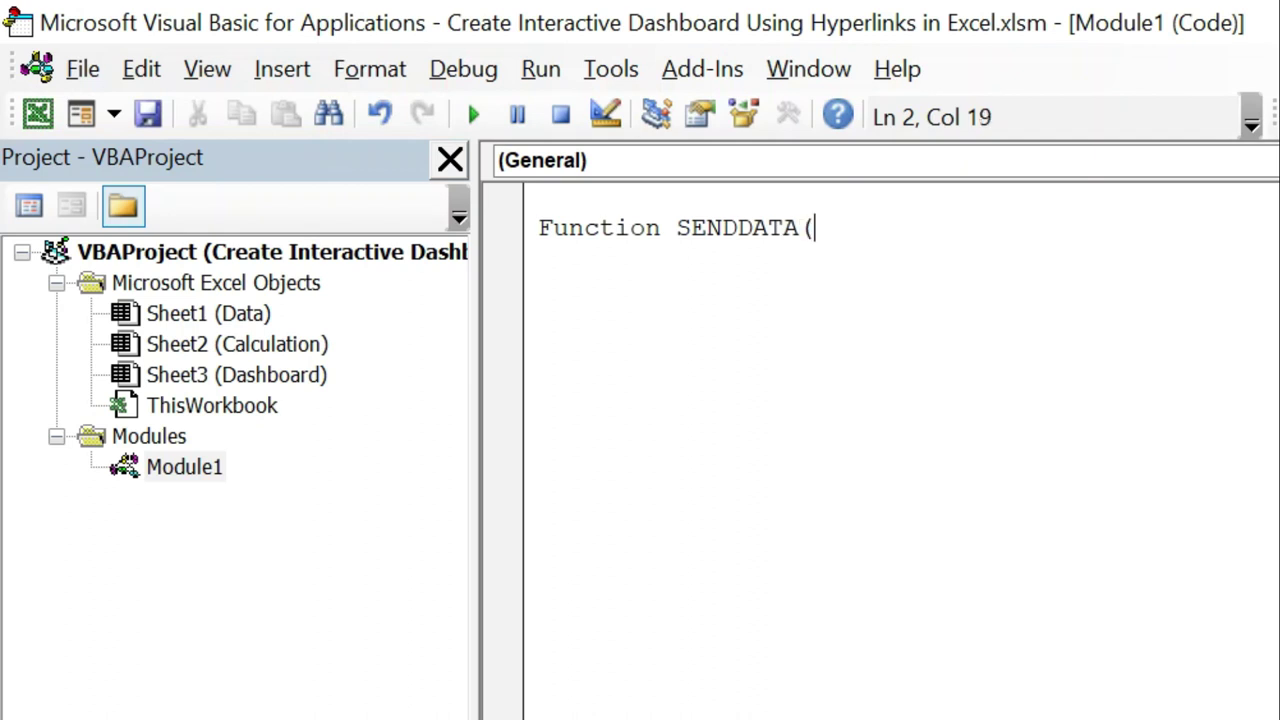
pyautogui.write('MyRegion ')
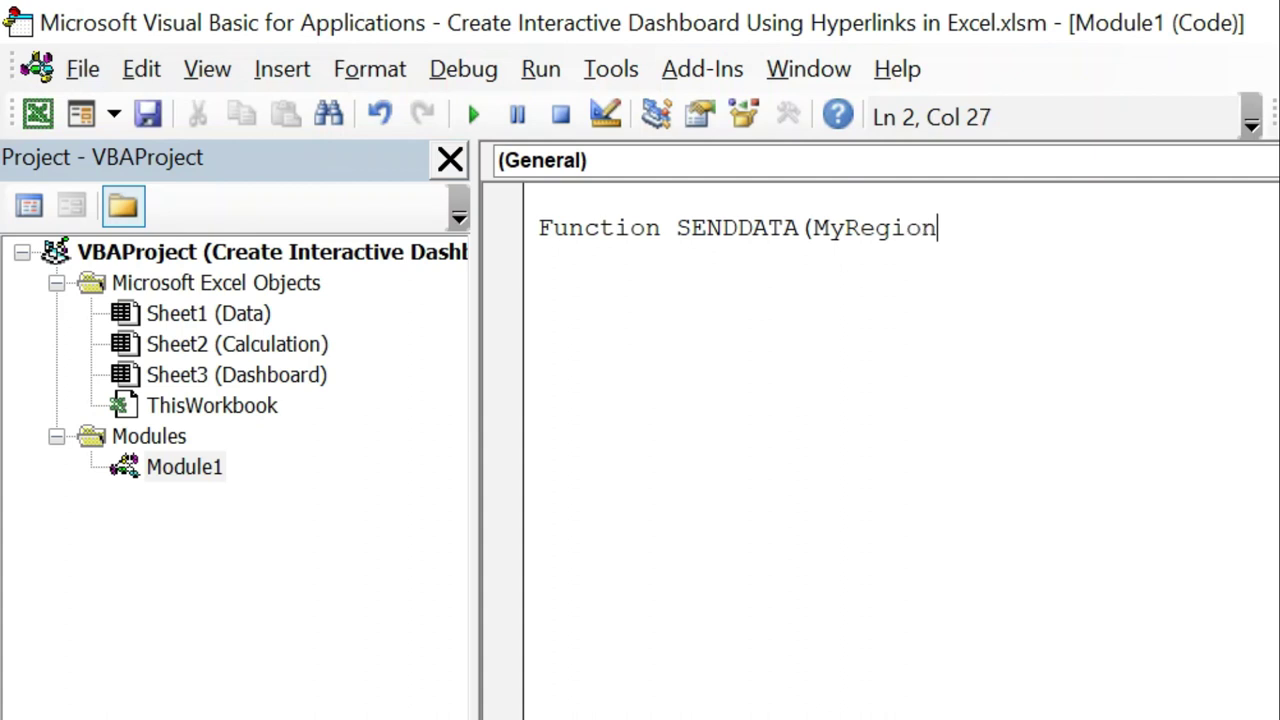
pyautogui.write('as str')
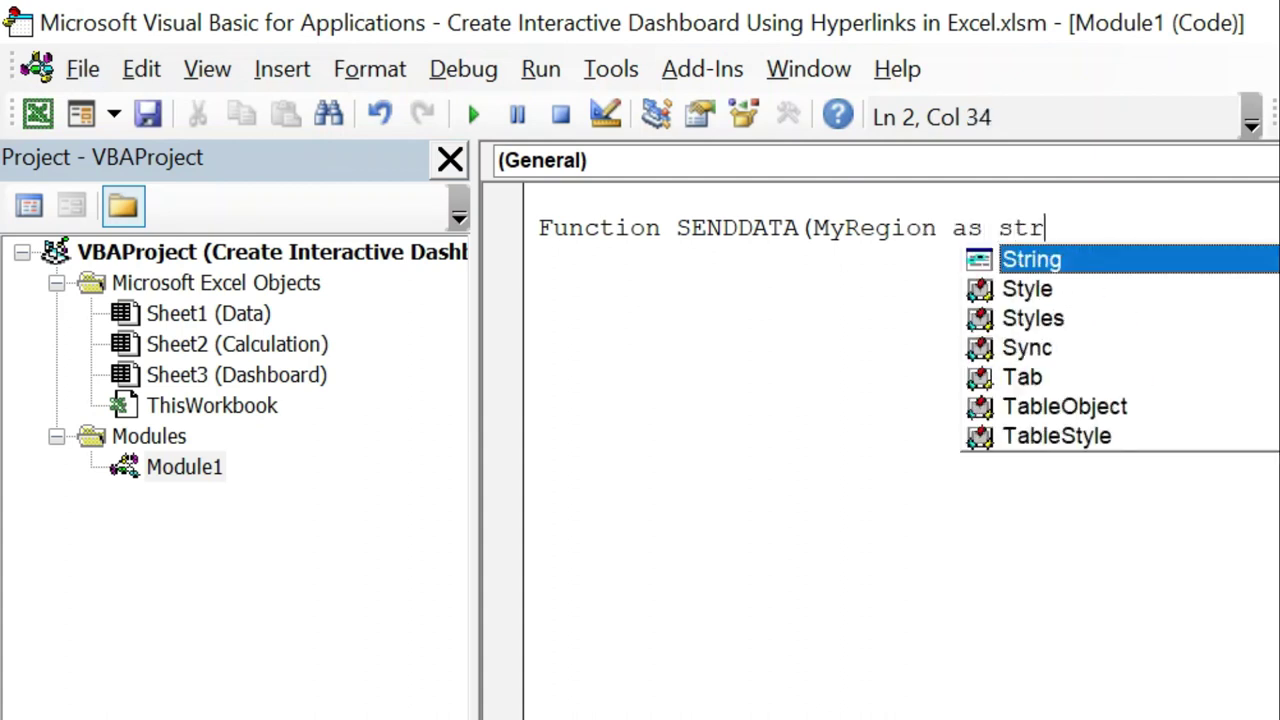
pyautogui.press('Tab')
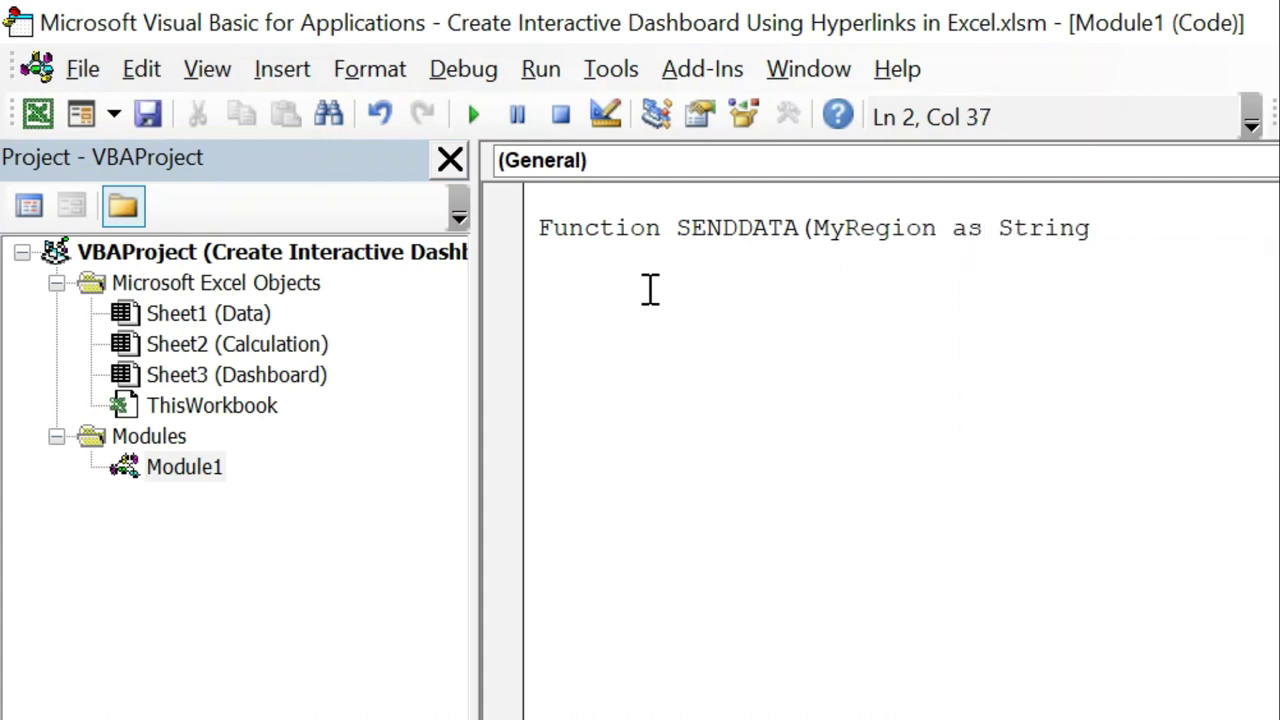
pyautogui.write(')')
pyautogui.press('Return')
pyautogui.press('Return')
pyautogui.press('Return')
pyautogui.press('Return')
pyautogui.press('Up')
pyautogui.press('Up')
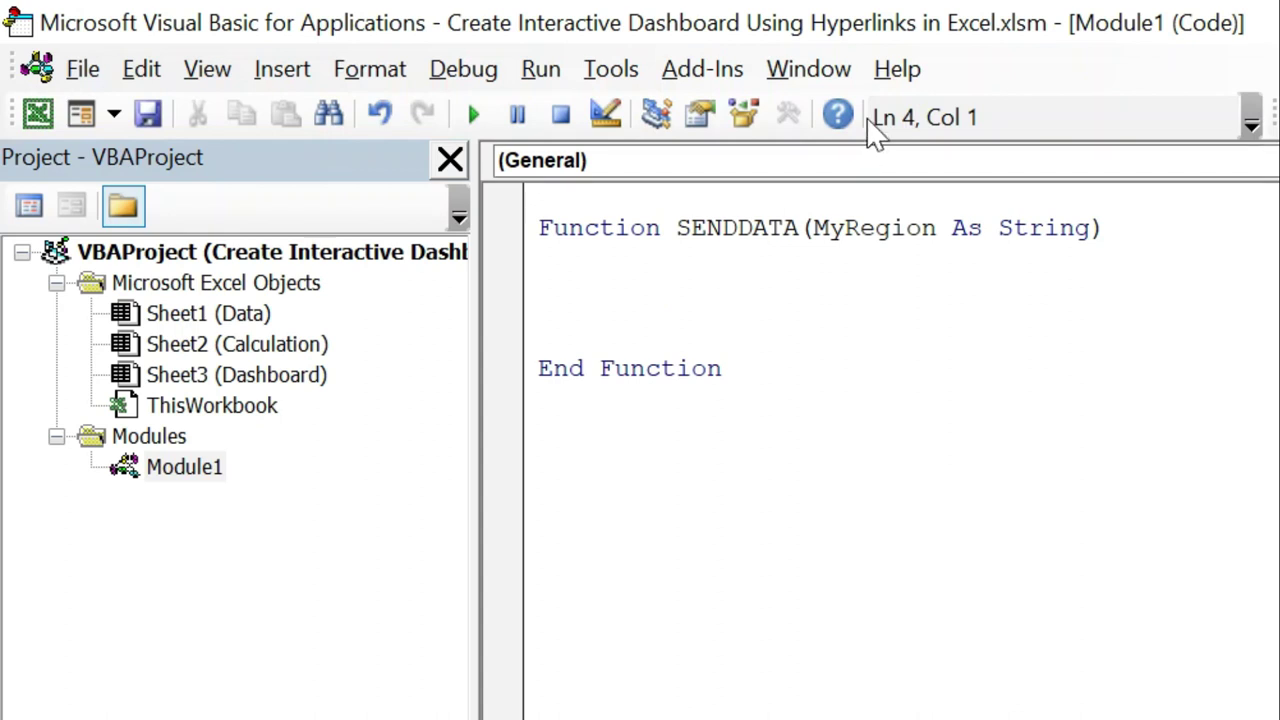
pyautogui.click(903, 226)
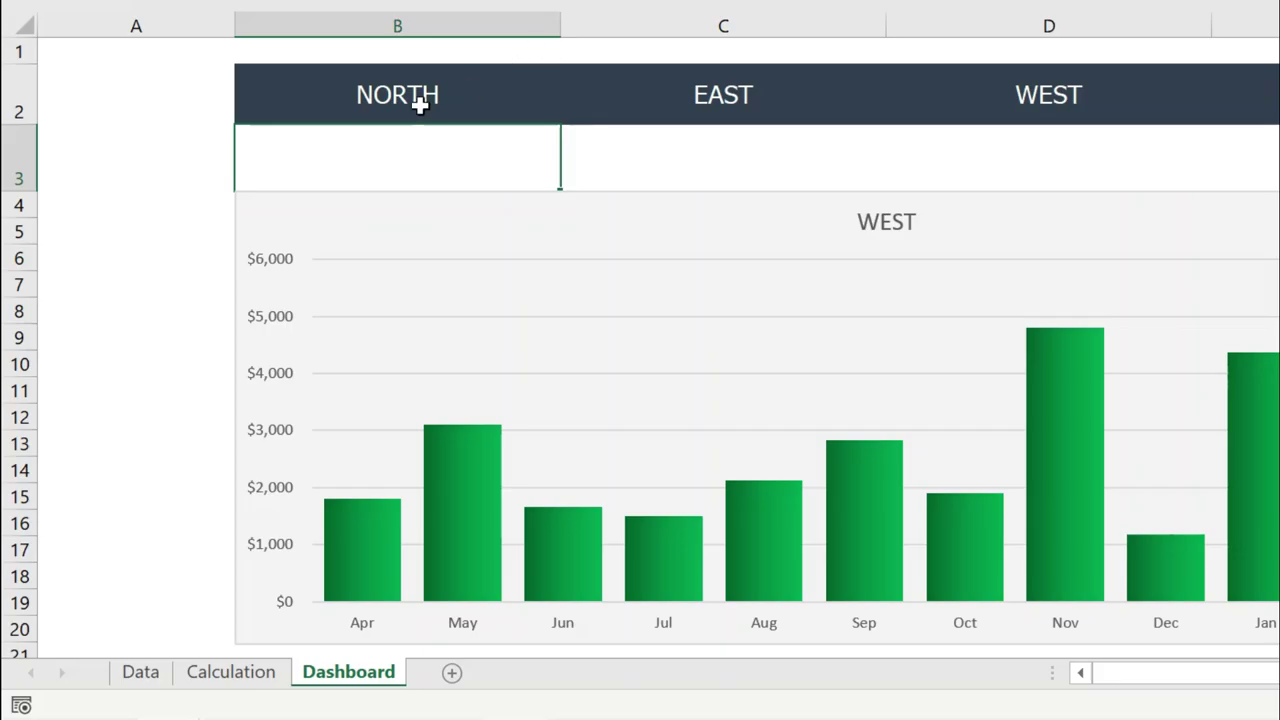
pyautogui.click(420, 97)
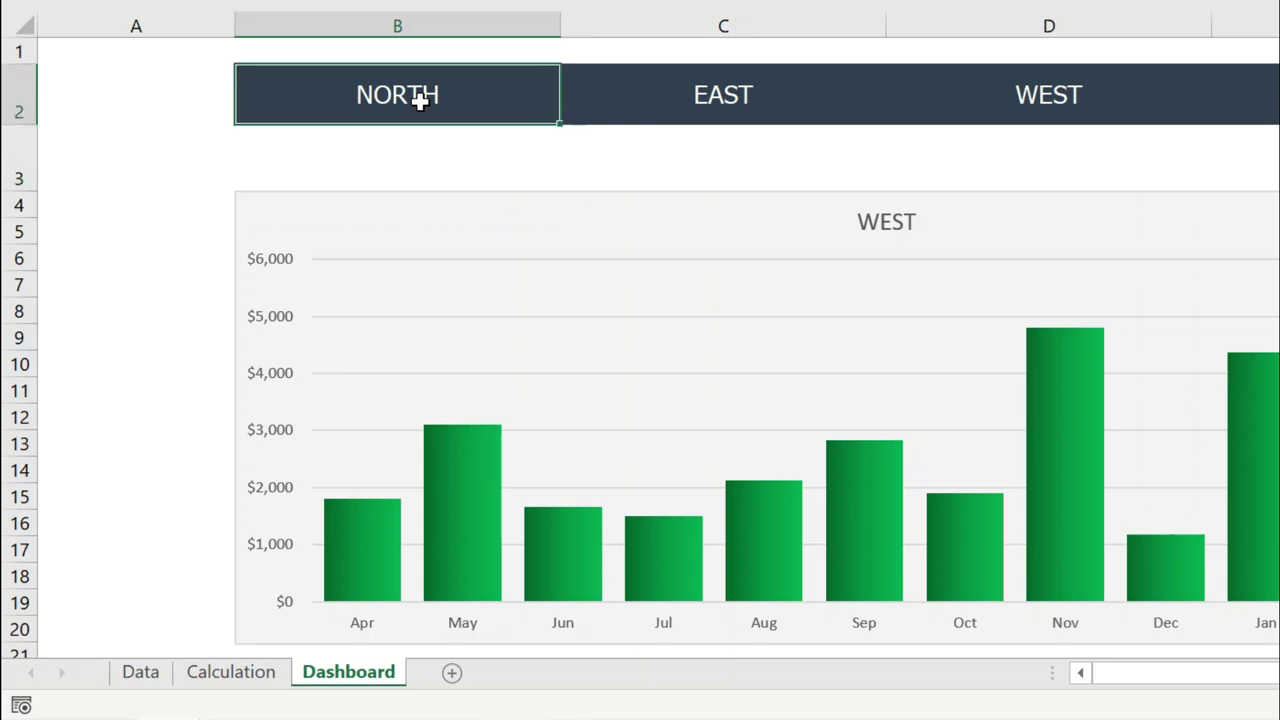
pyautogui.click(412, 165)
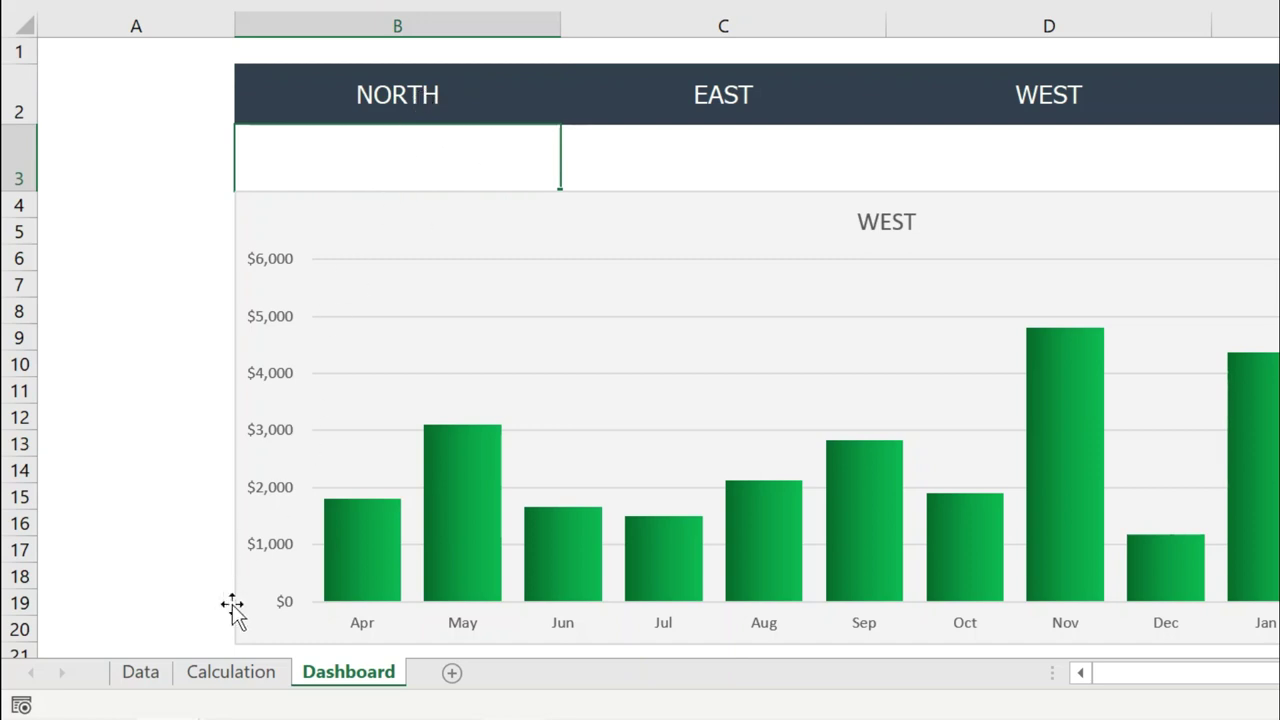
pyautogui.click(222, 674)
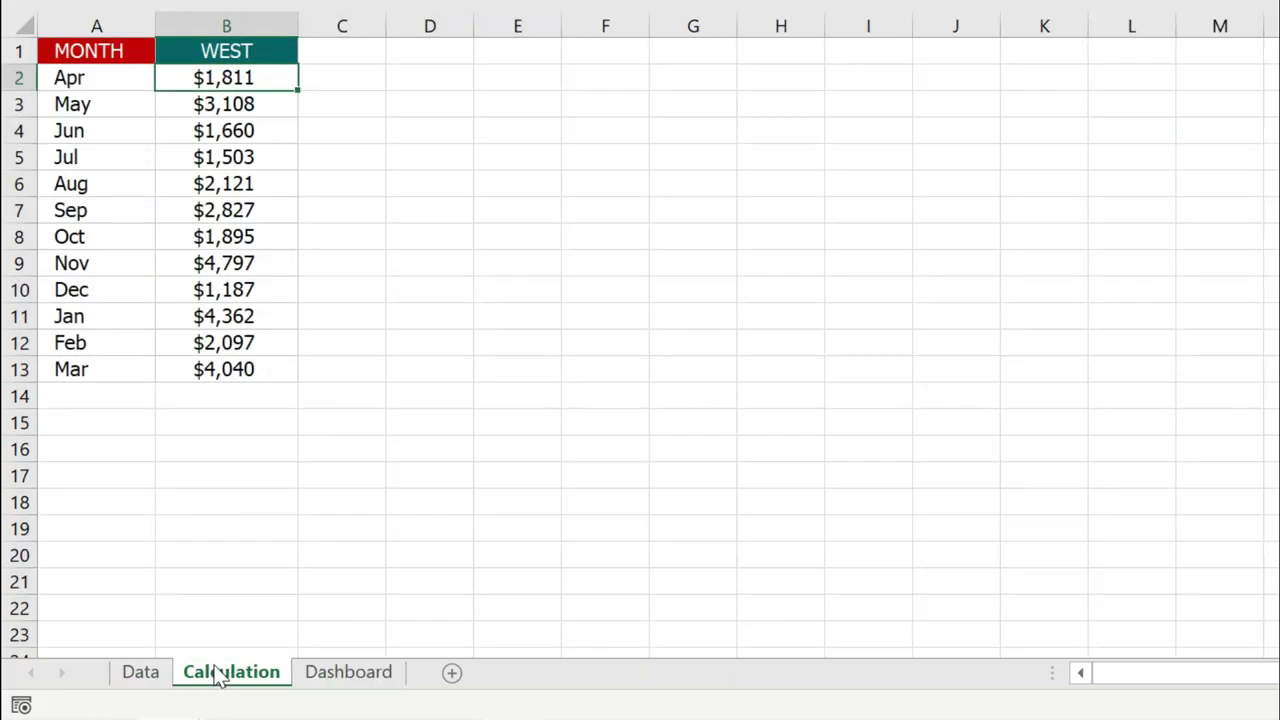
pyautogui.click(228, 50)
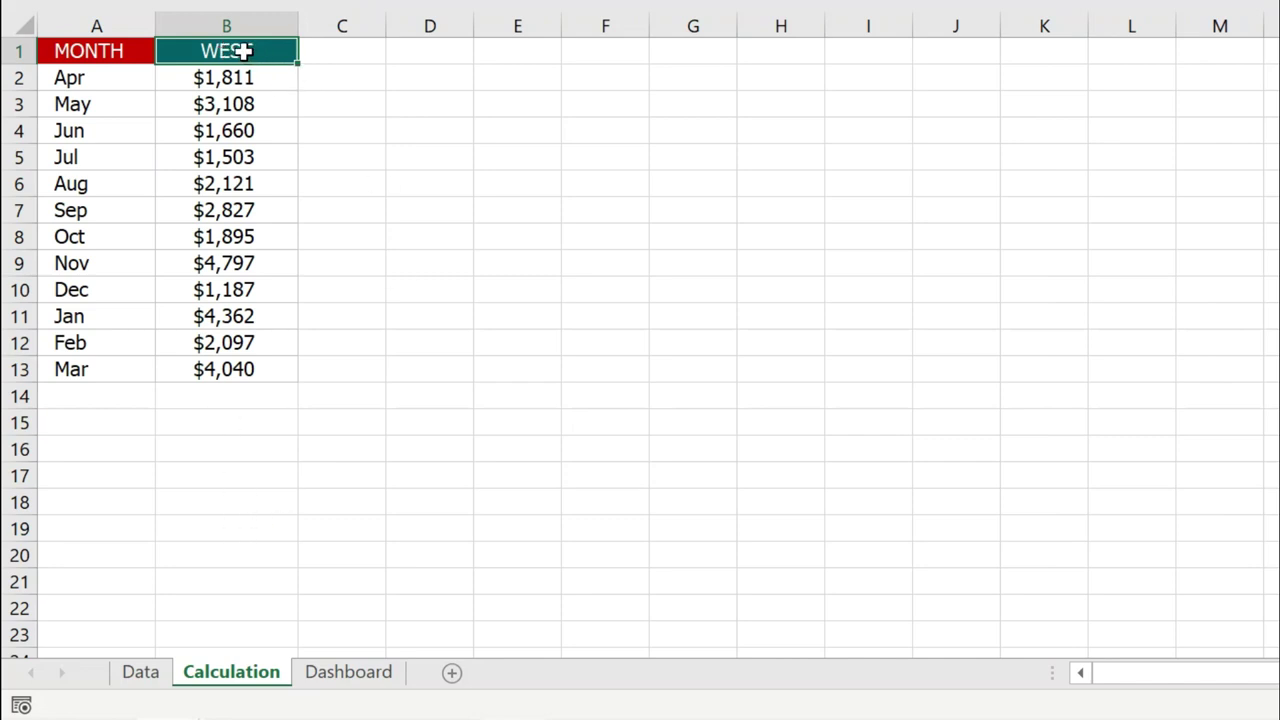
pyautogui.click(346, 676)
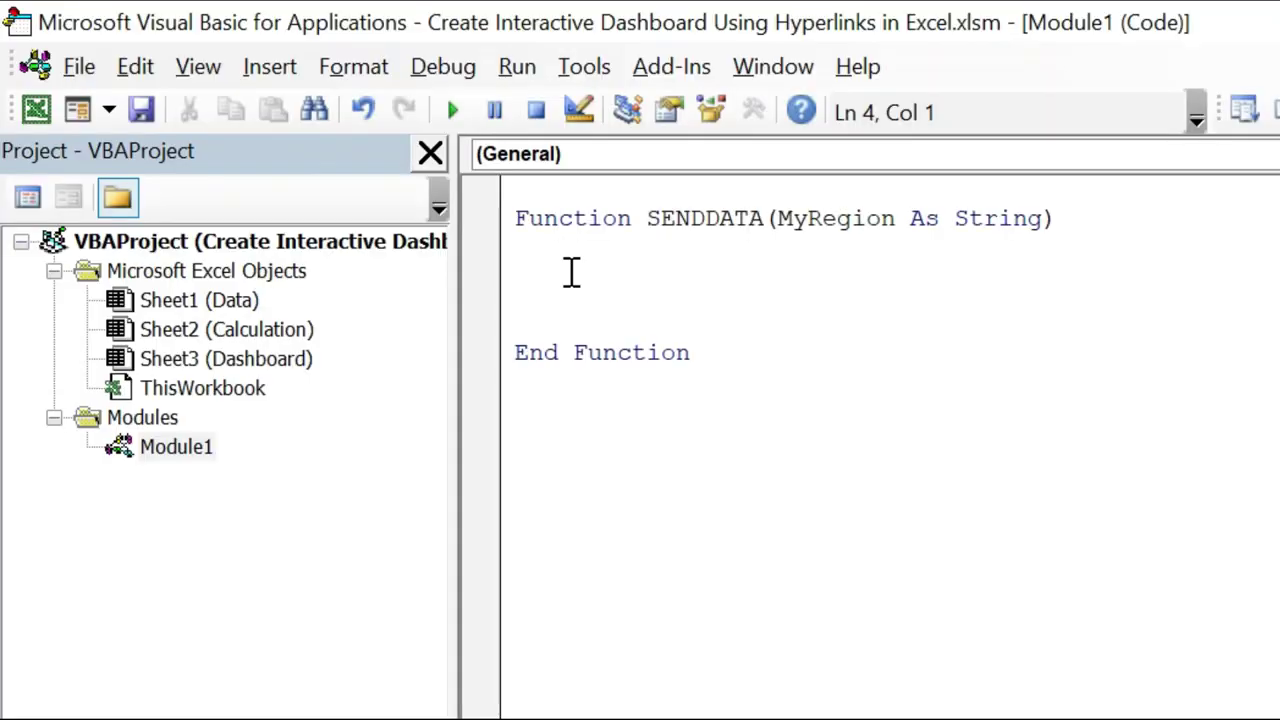
# Add Worksheets("Calculation").Range("B1") = MyRegion inside SENDDATA and remove the blank line.
pyautogui.write('Worksheets')
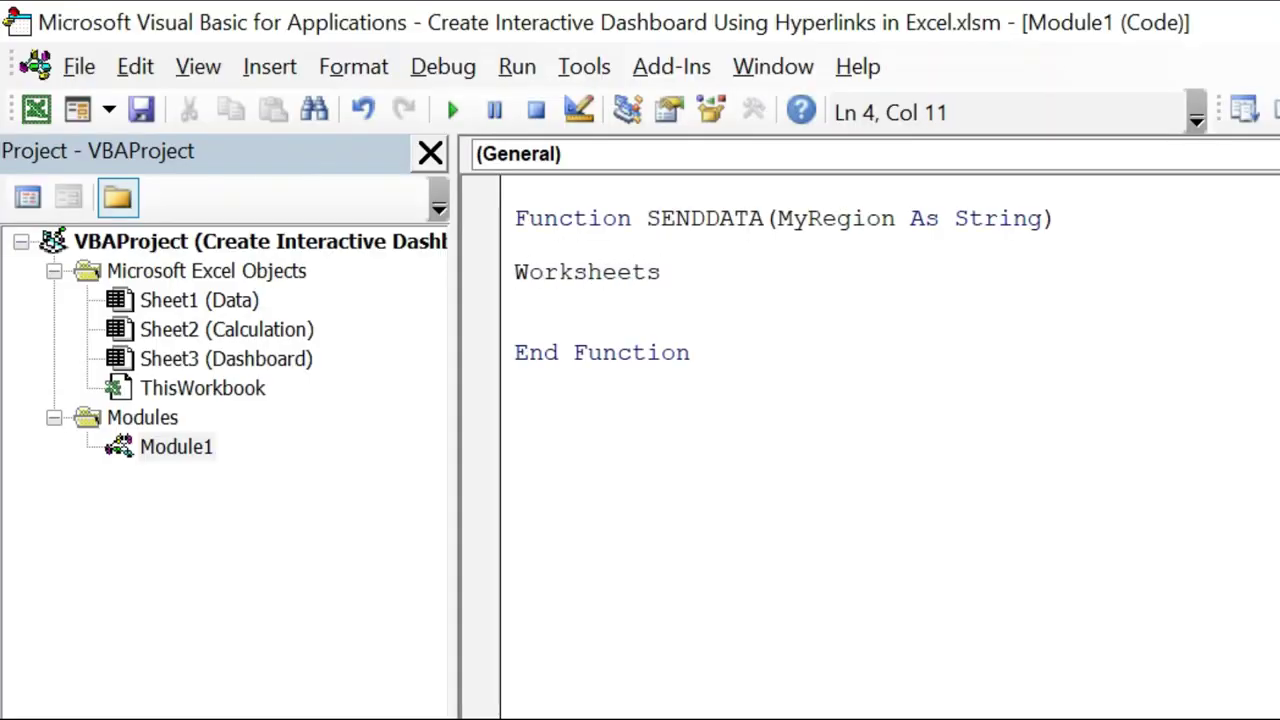
pyautogui.write('("Calculation").Range("B1")=')
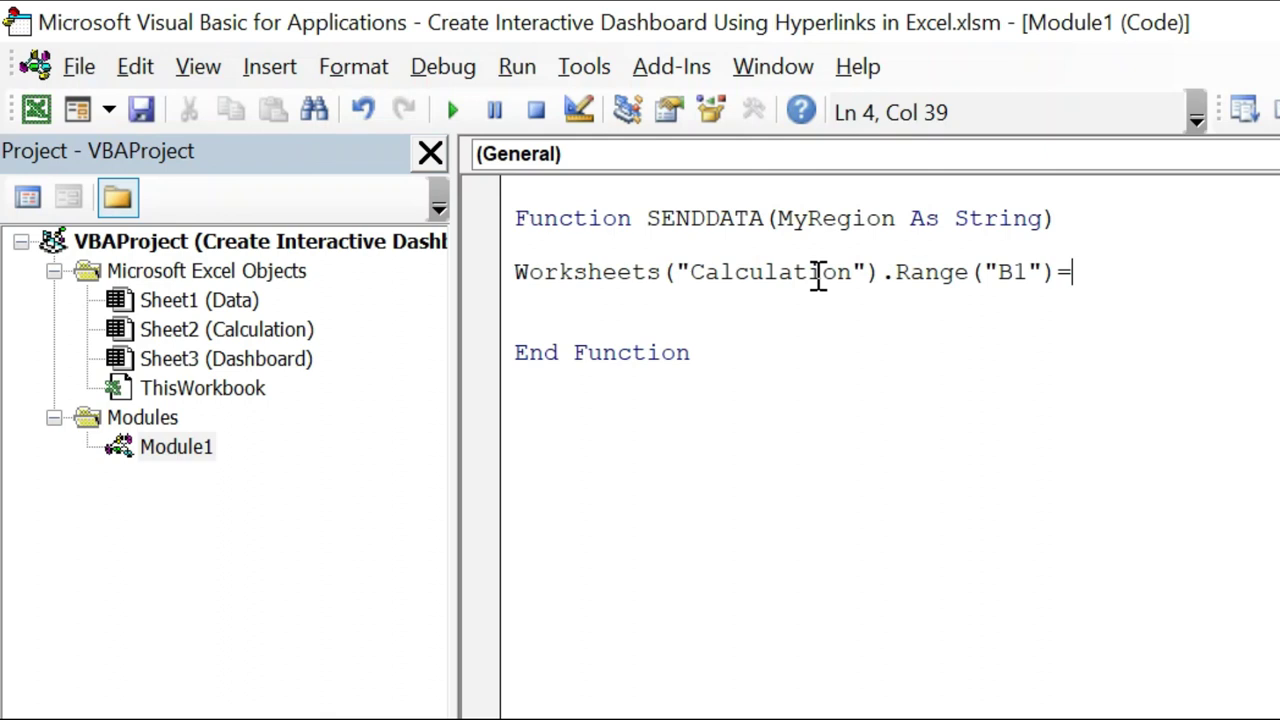
pyautogui.write('MyRegion')
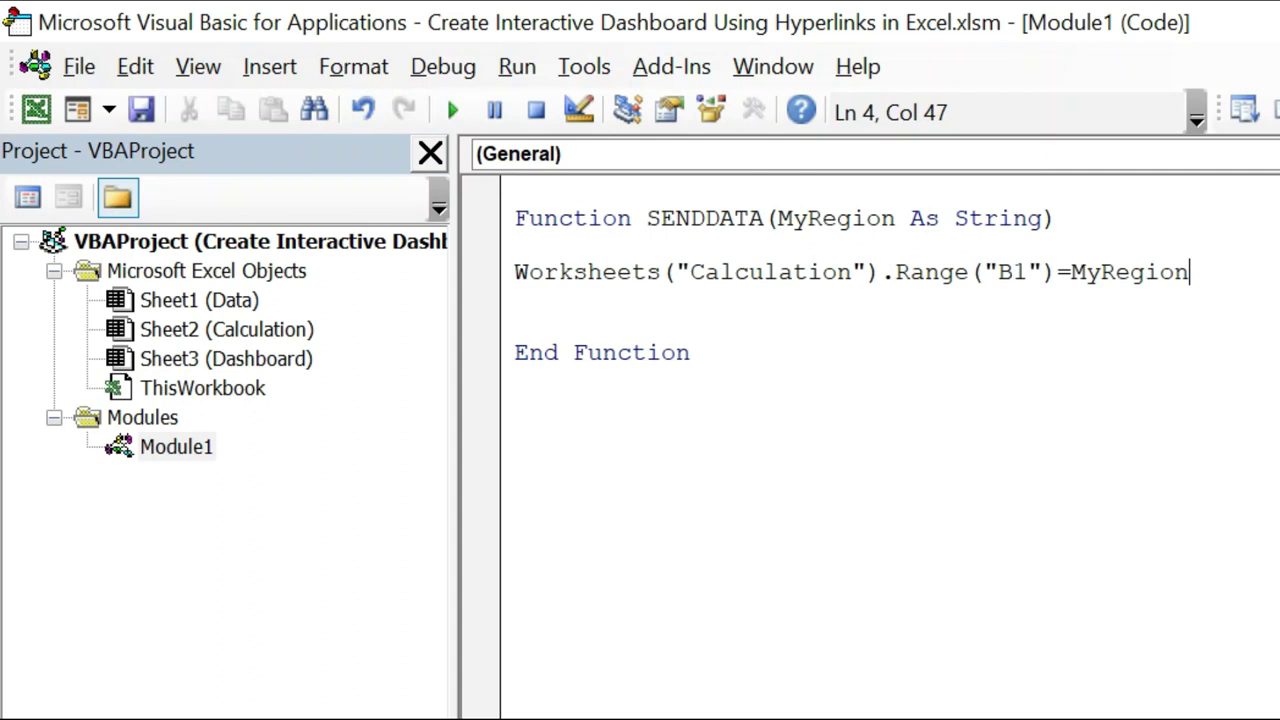
pyautogui.click(600, 315)
pyautogui.press('Delete')
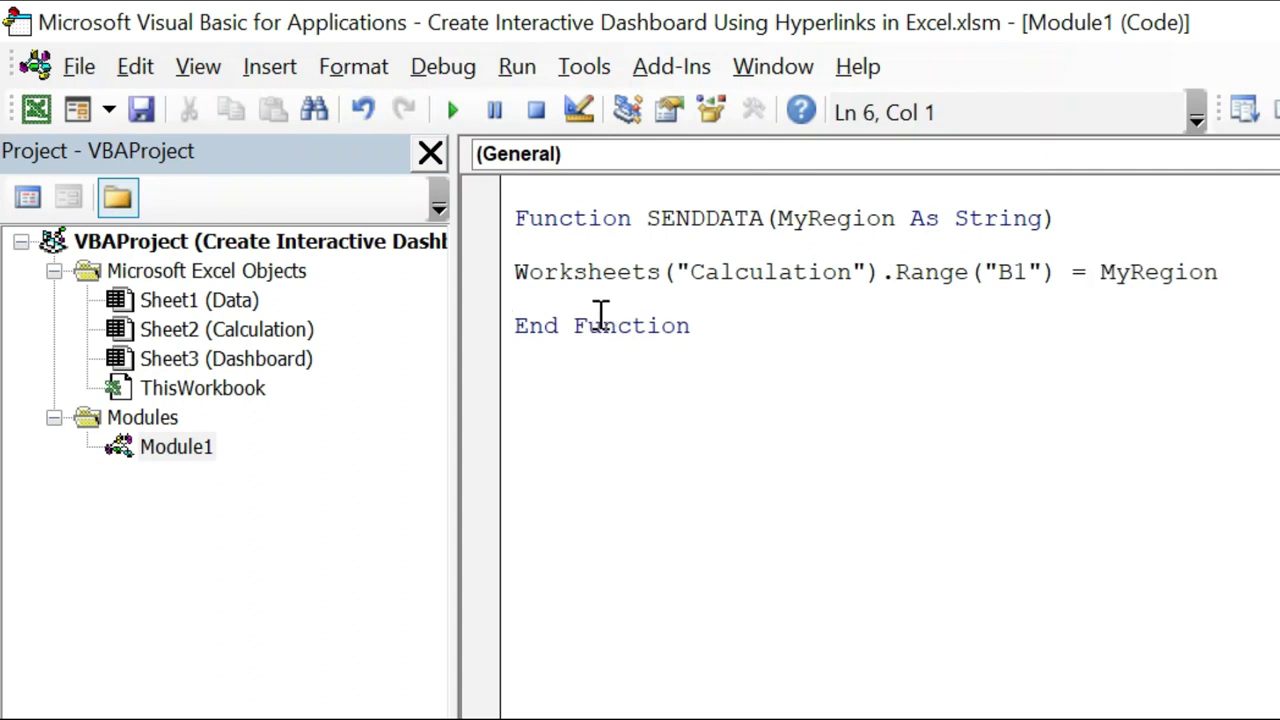
# Check the MyRegion, Calculation and B1 references in the code, then return to Excel.
pyautogui.click(820, 220)
pyautogui.doubleClick(820, 220)
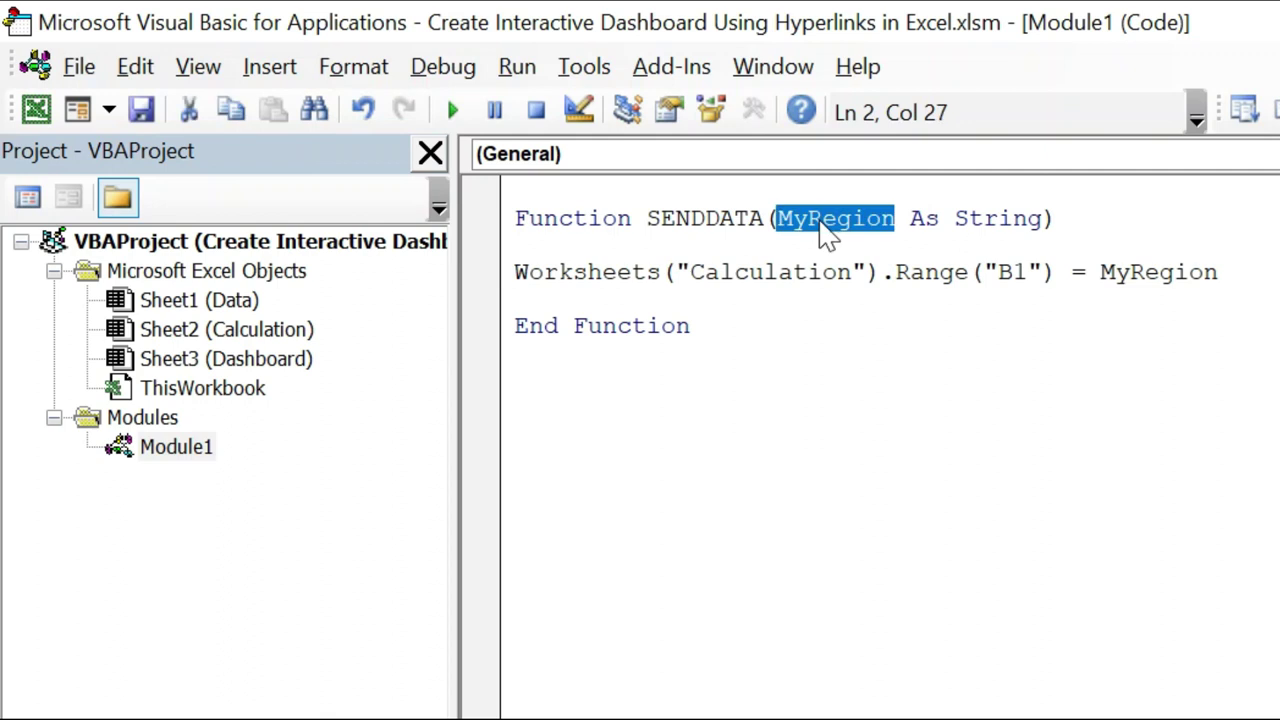
pyautogui.hotkey('ctrl', 'End')
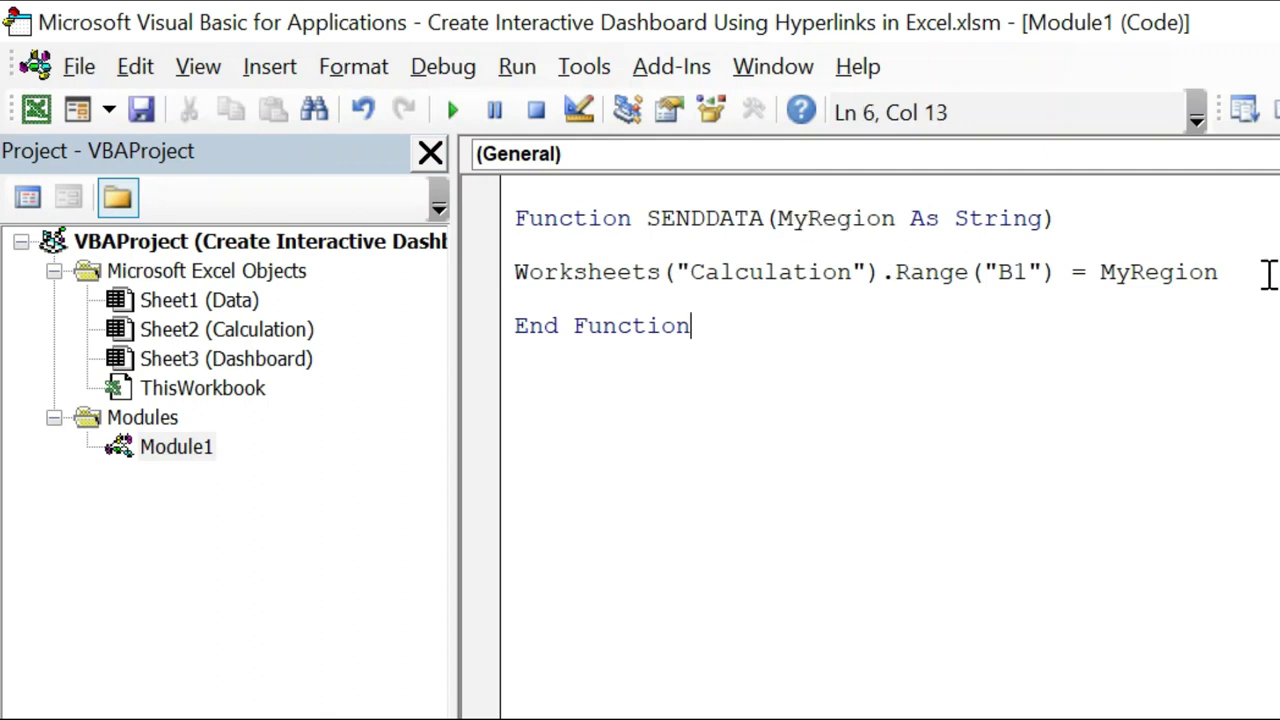
pyautogui.click(795, 272)
pyautogui.click(999, 273)
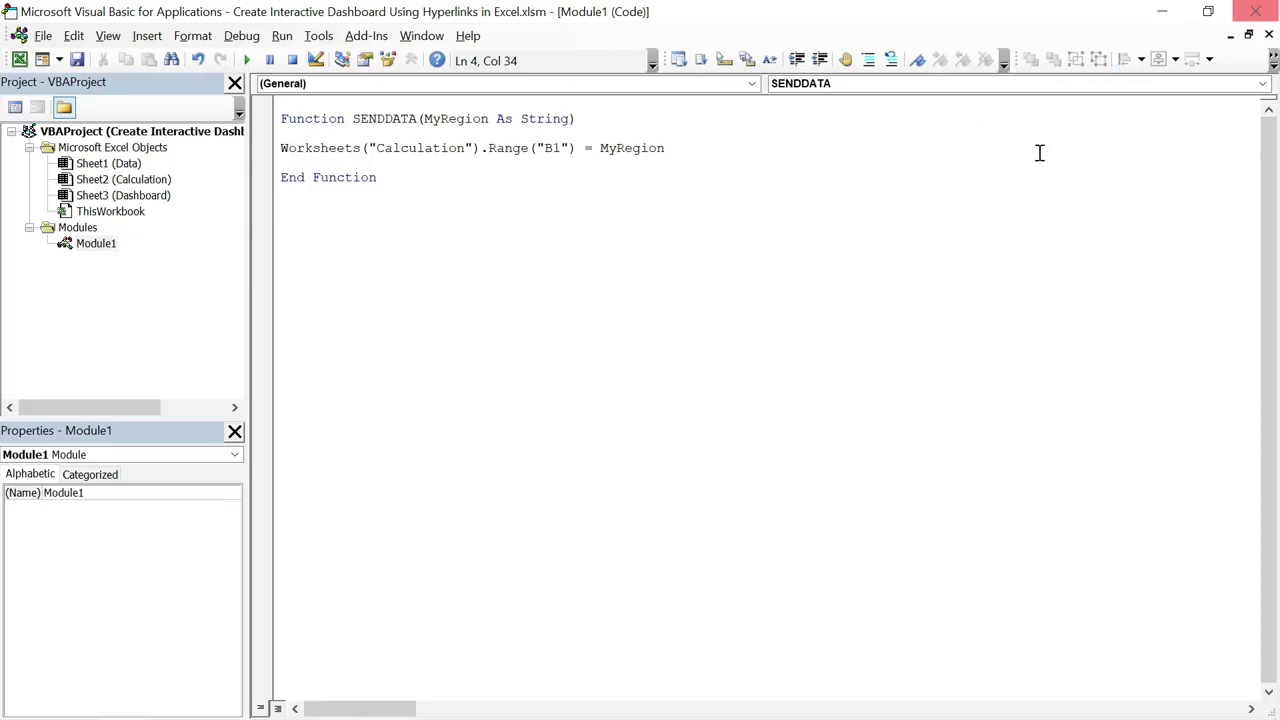
pyautogui.hotkey('alt', 'F11')
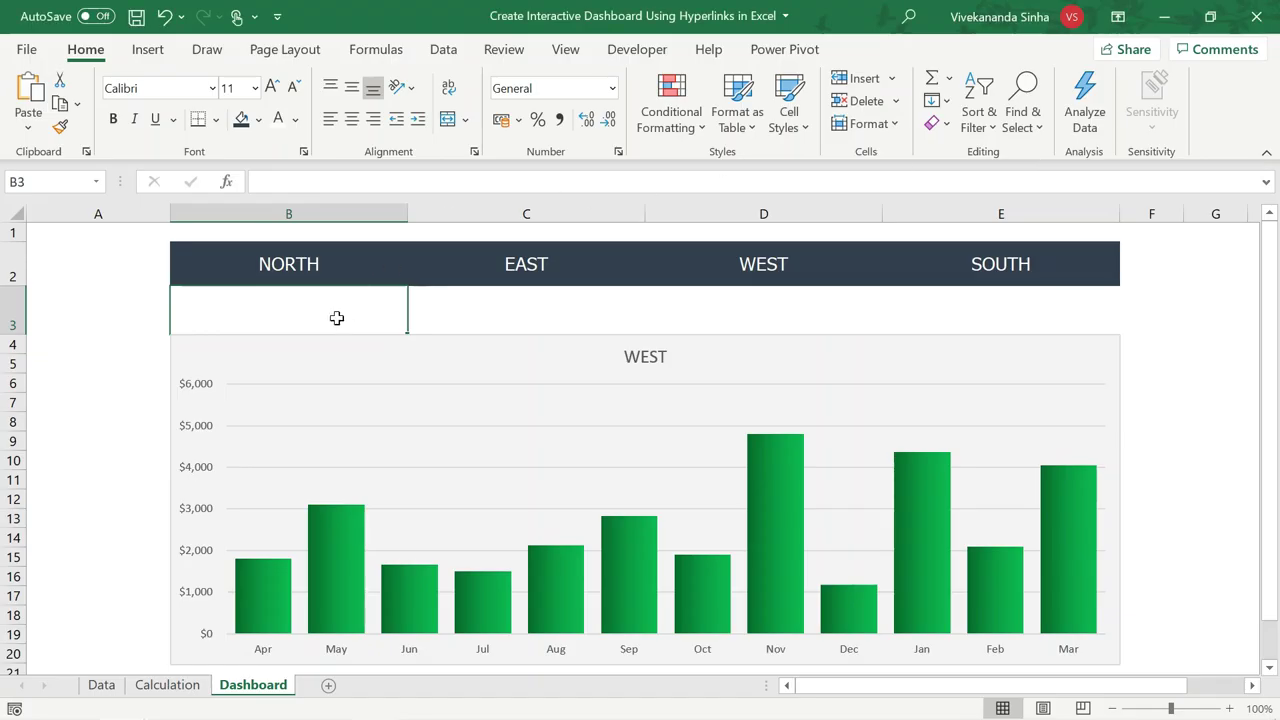
# Enter =HYPERLINK(SENDDATA(B2)) in cell B3 beneath the NORTH header.
pyautogui.write('=')
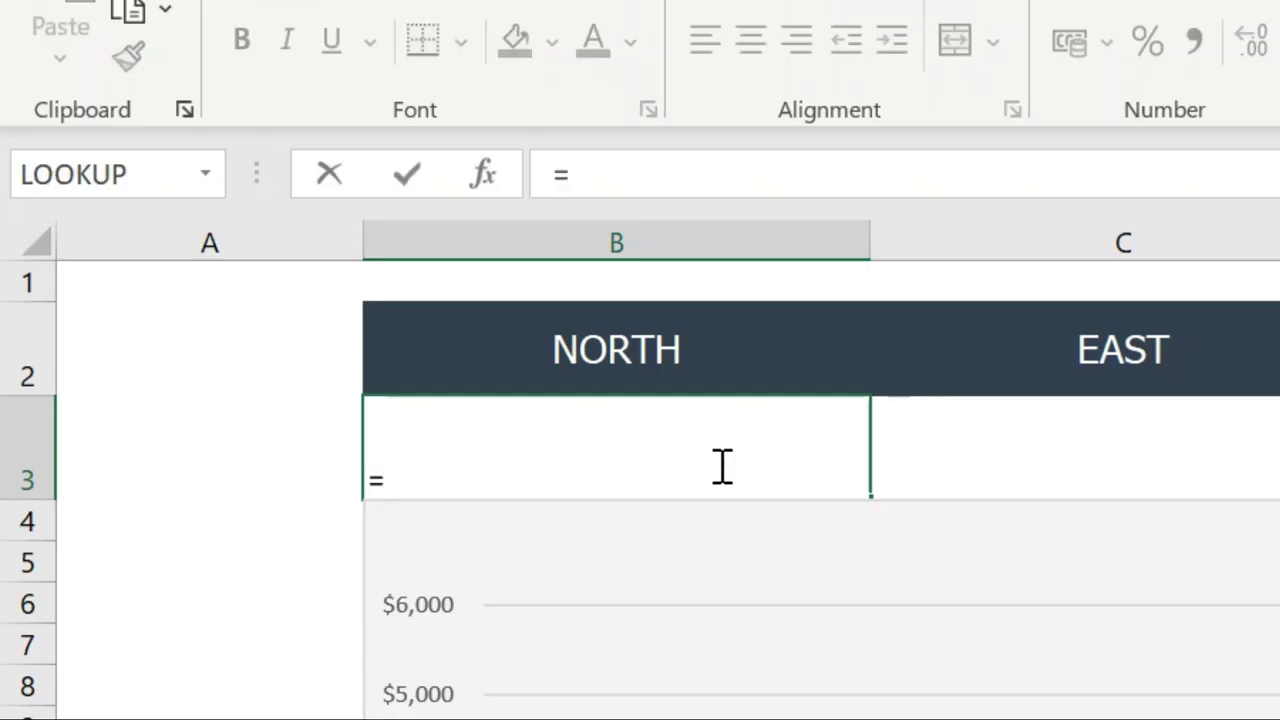
pyautogui.write('hyper')
pyautogui.press('Tab')
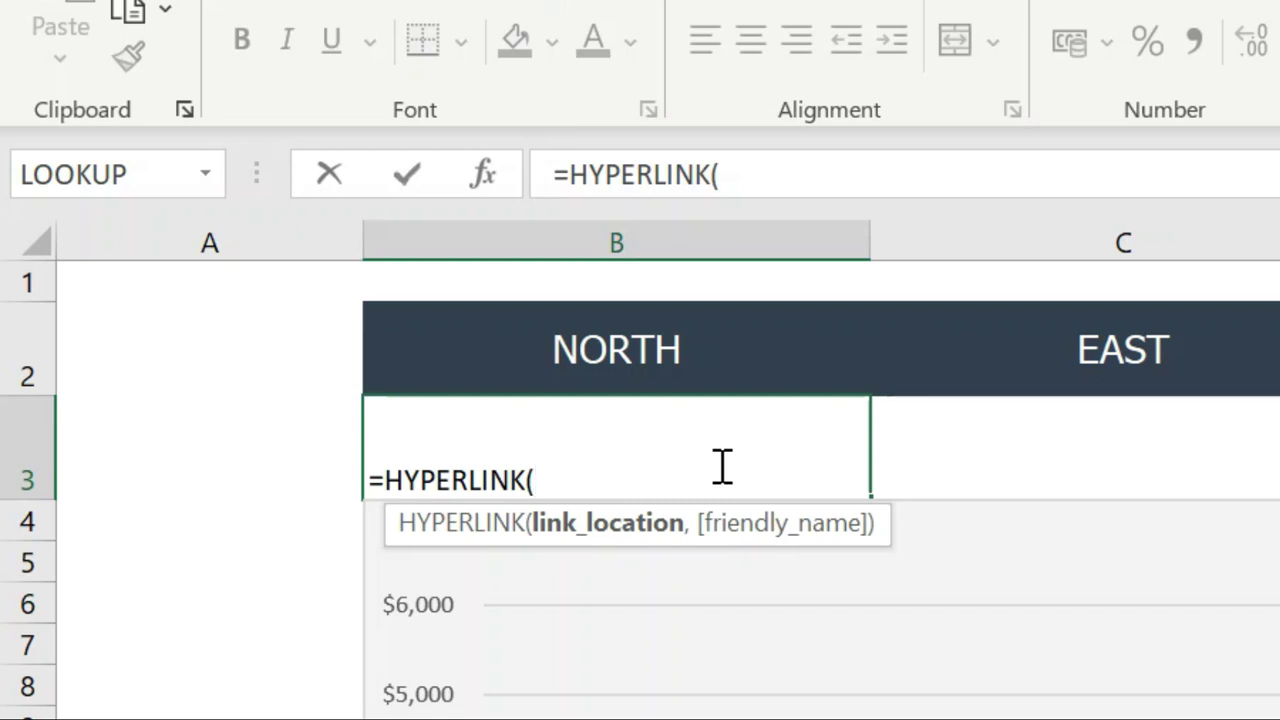
pyautogui.write('se')
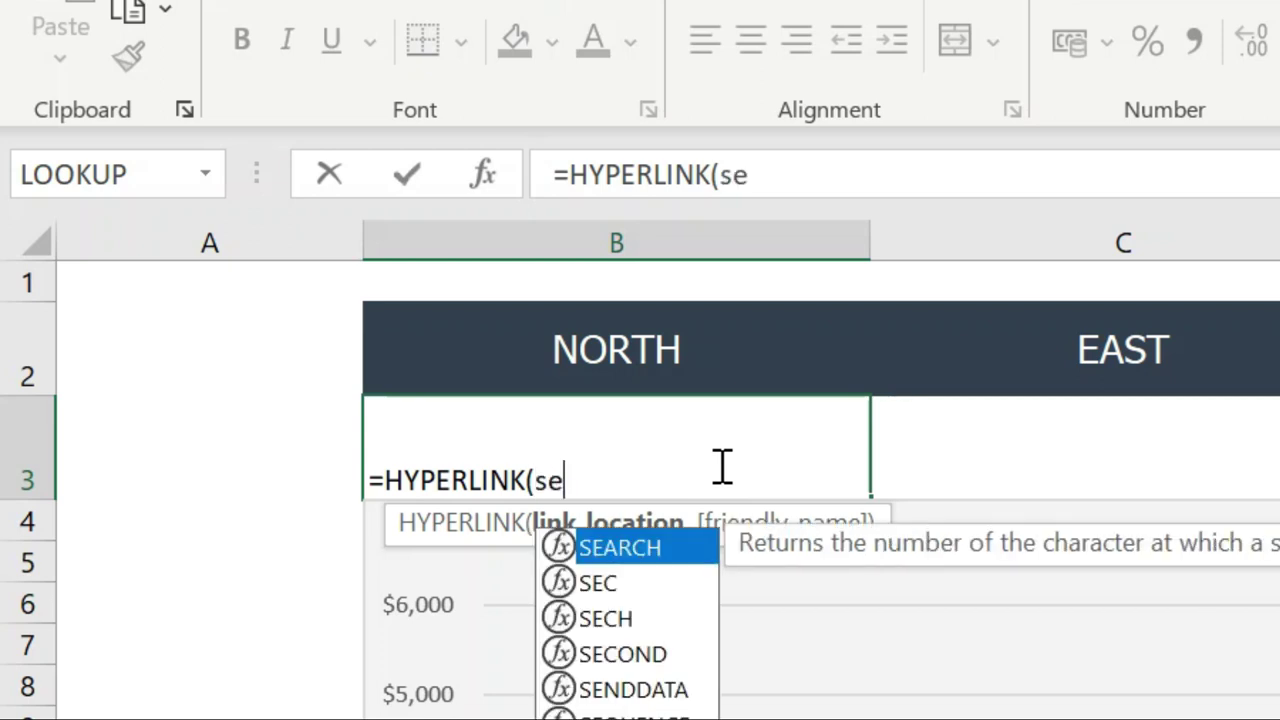
pyautogui.write('nd')
pyautogui.press('Tab')
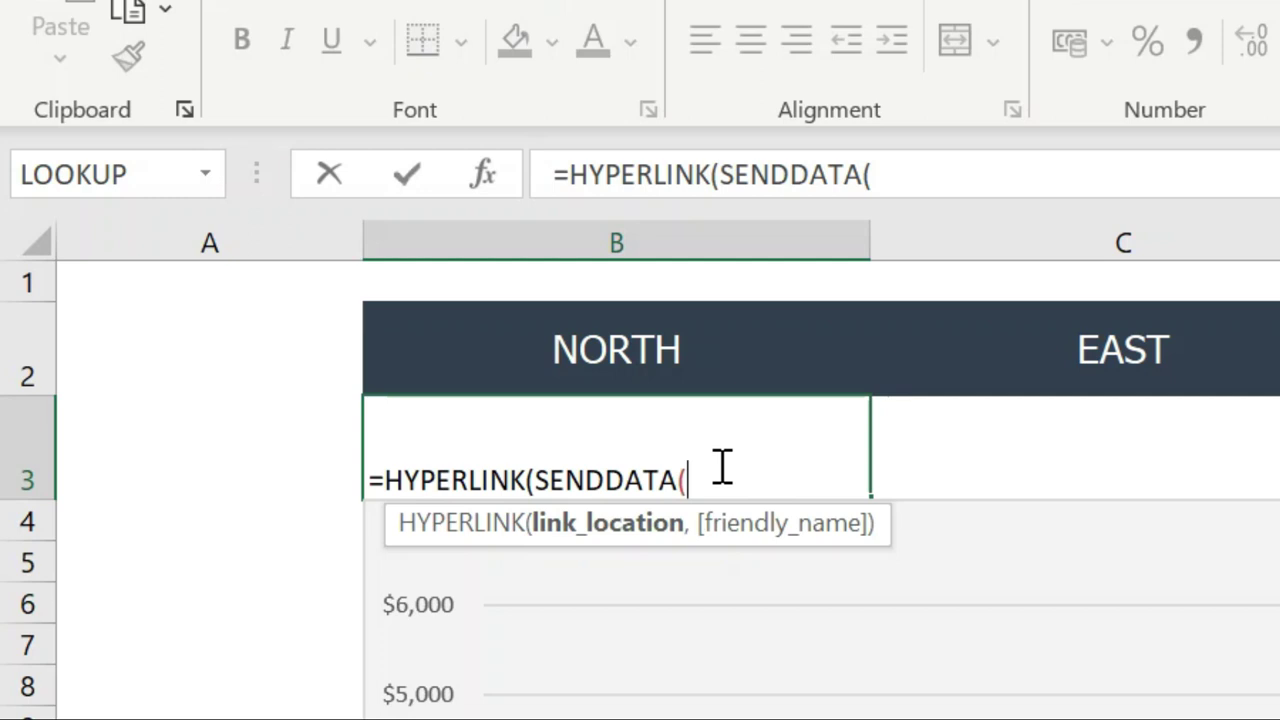
pyautogui.click(623, 346)
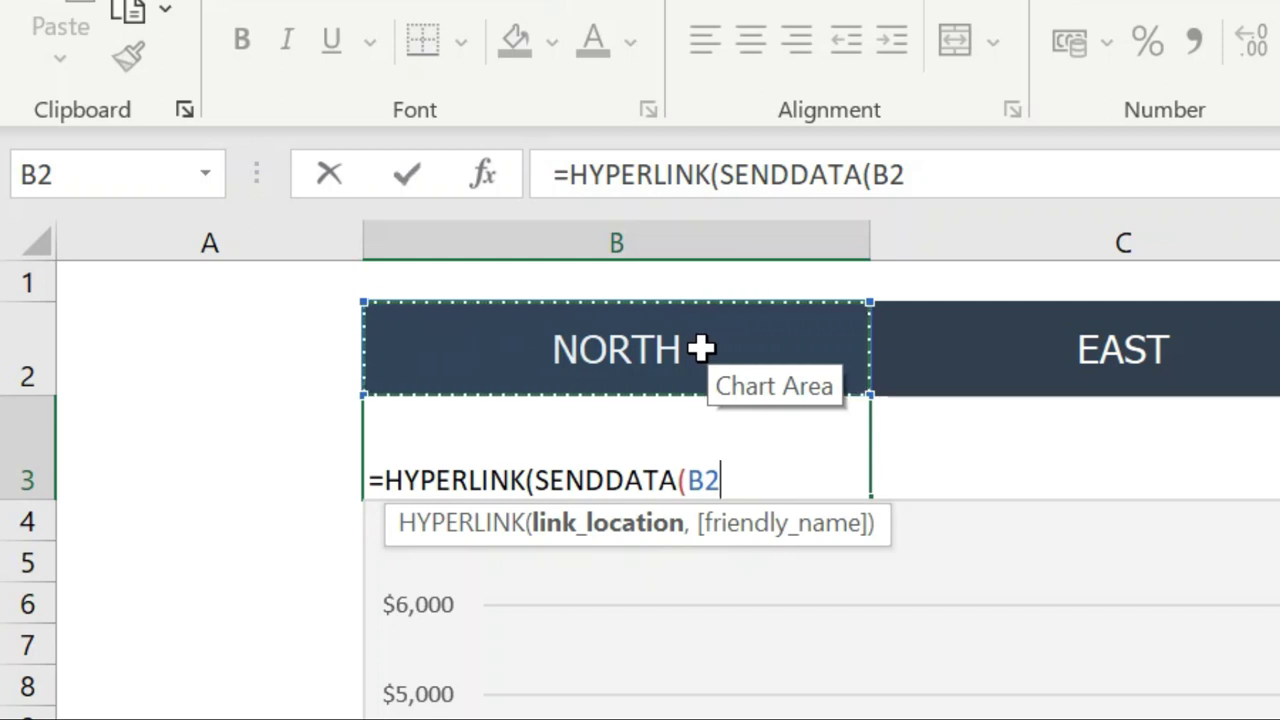
pyautogui.write(')')
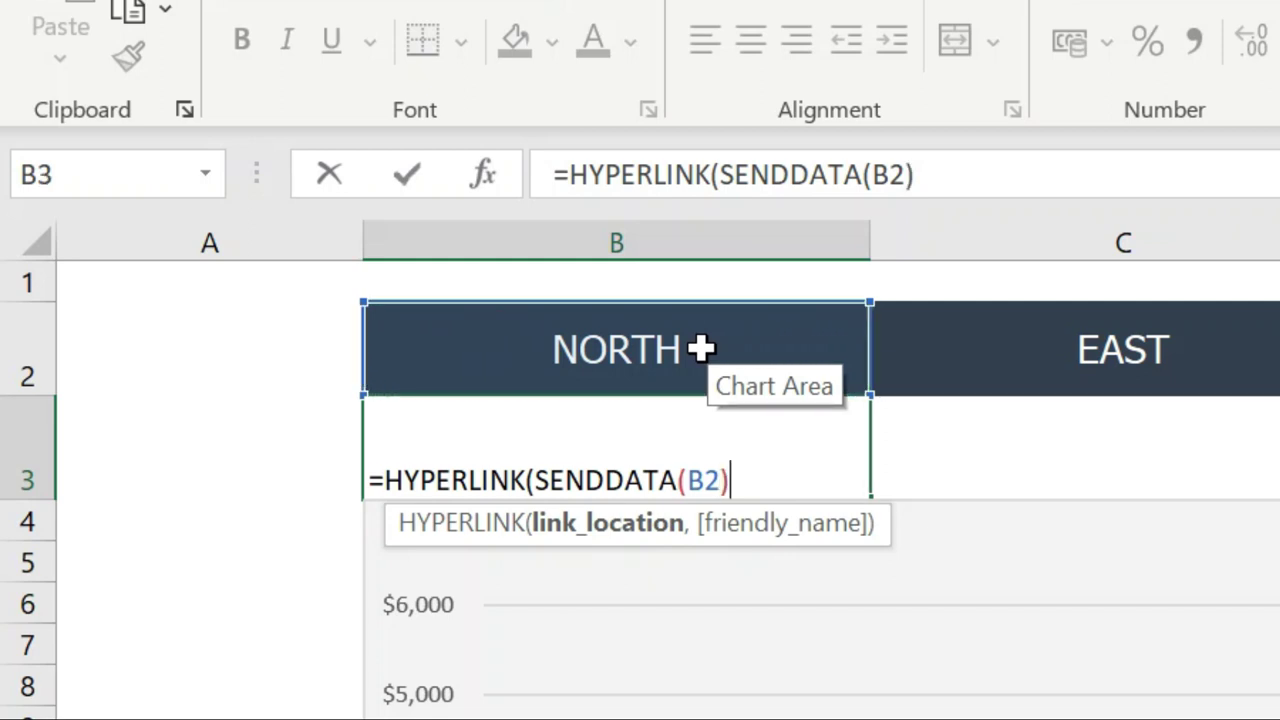
pyautogui.write(')')
pyautogui.press('Return')
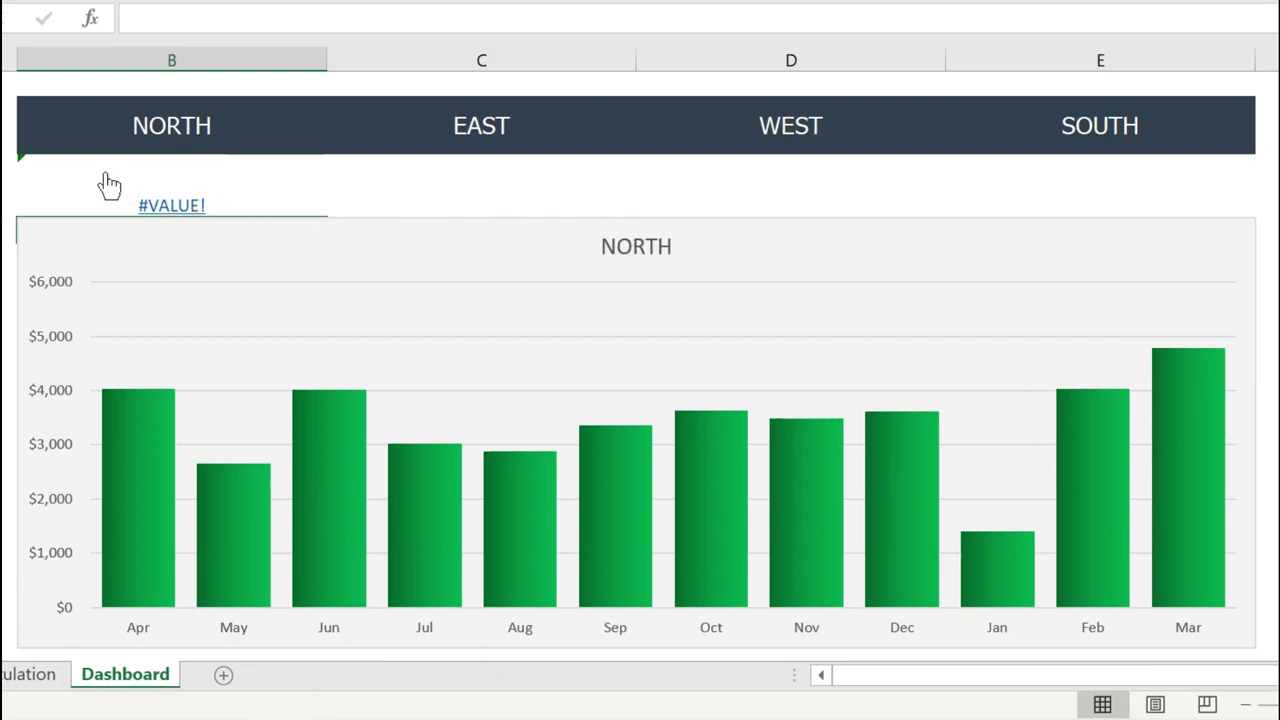
# Paste B3's =HYPERLINK(SENDDATA(B2)) formula across C3:E3 and check the NORTH cell's formula.
pyautogui.press('Up')
pyautogui.hotkey('ctrl', 'c')
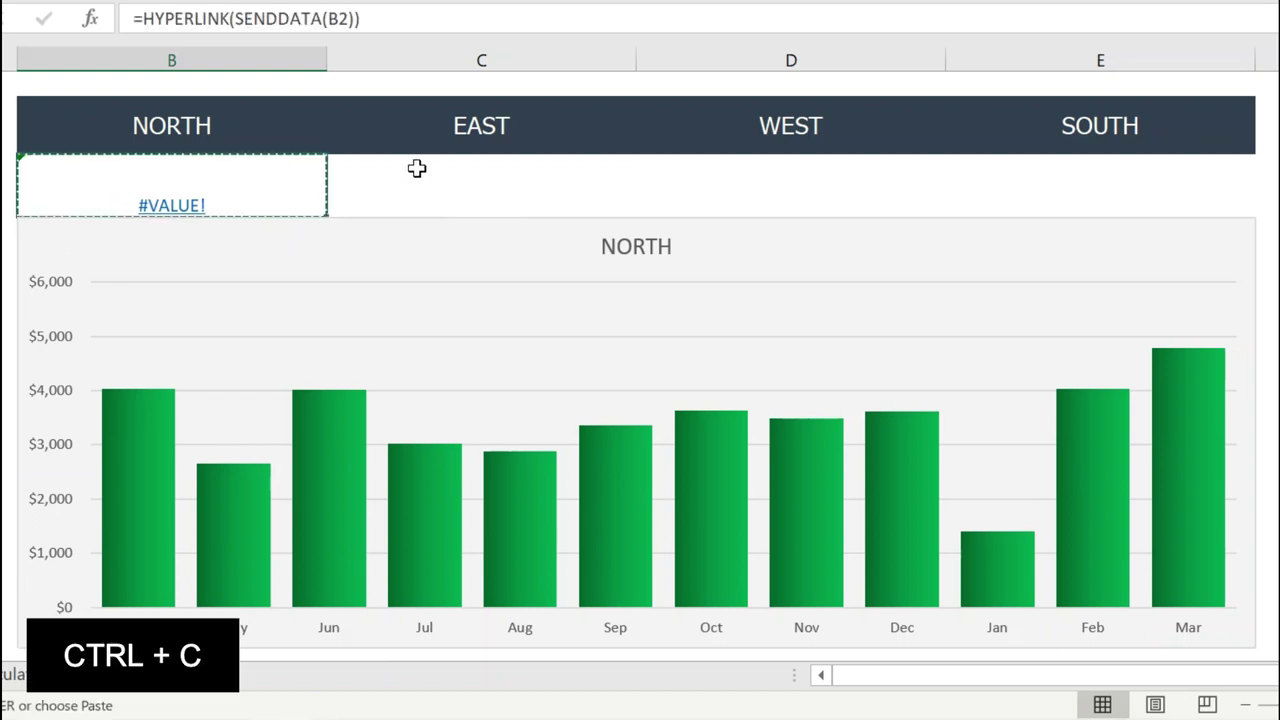
pyautogui.click(417, 168)
pyautogui.hotkey('shift', 'Right')
pyautogui.hotkey('shift', 'Right')
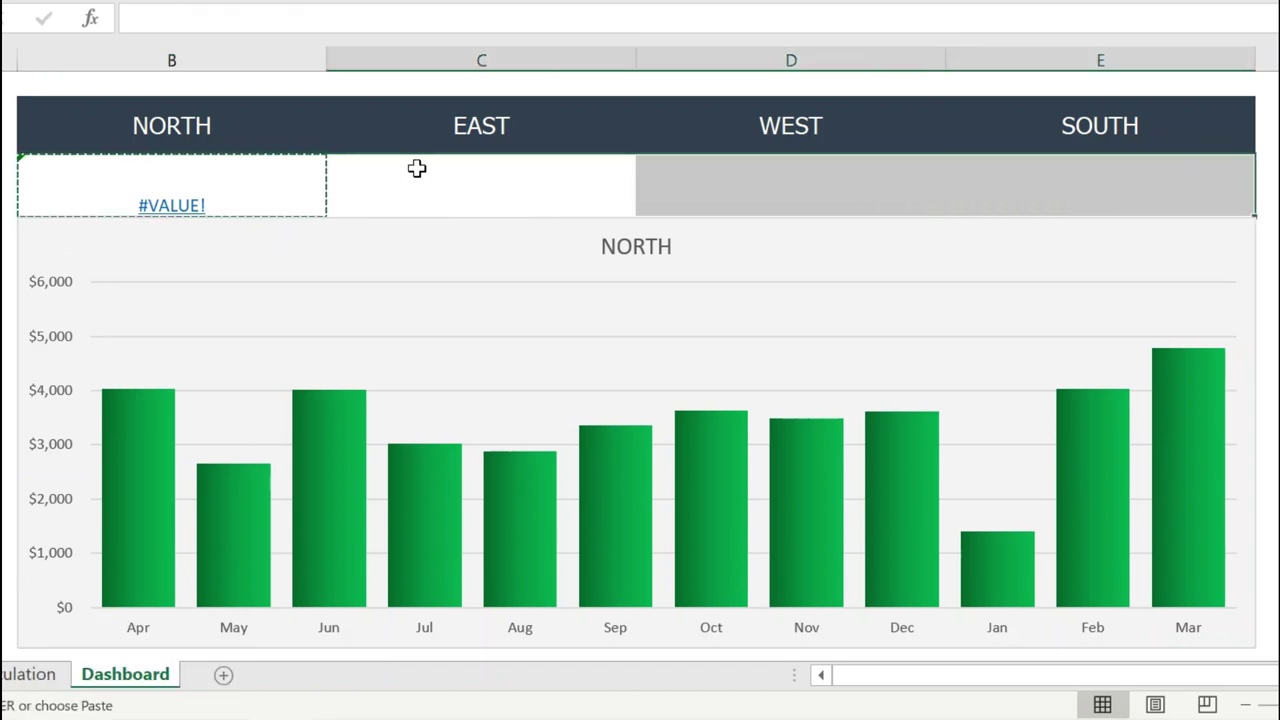
pyautogui.hotkey('ctrl', 'v')
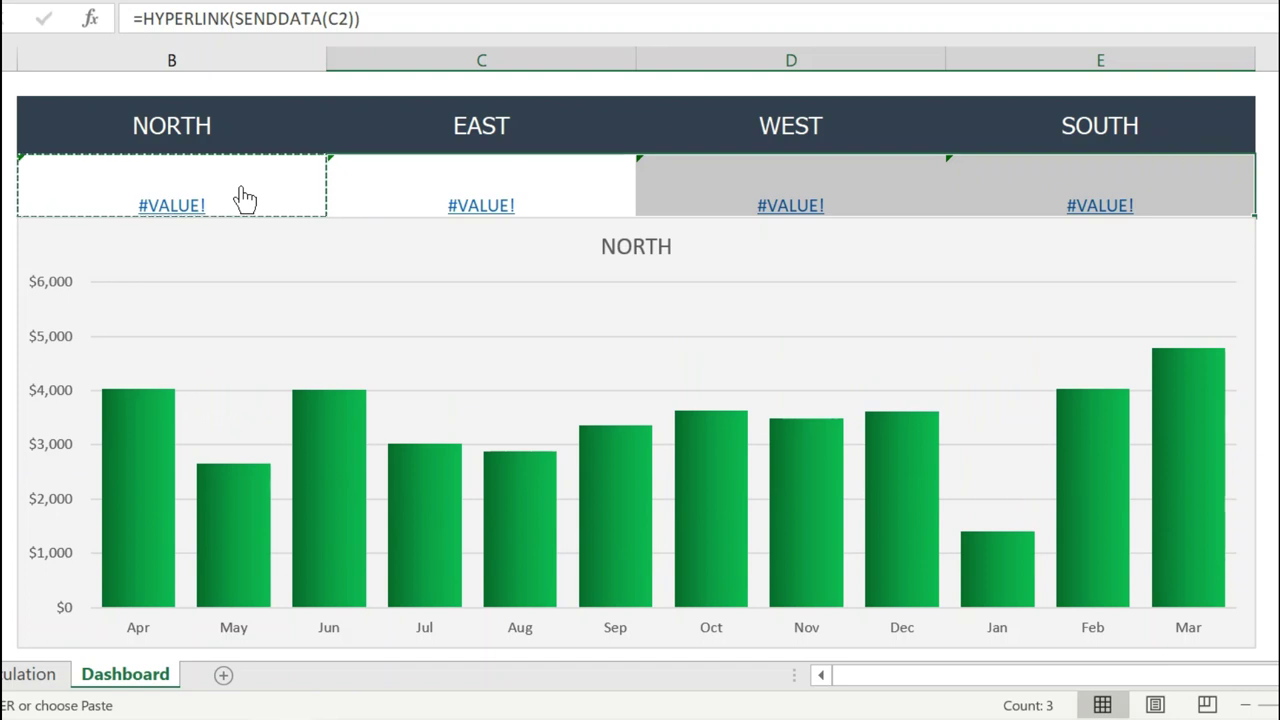
pyautogui.click(126, 190)
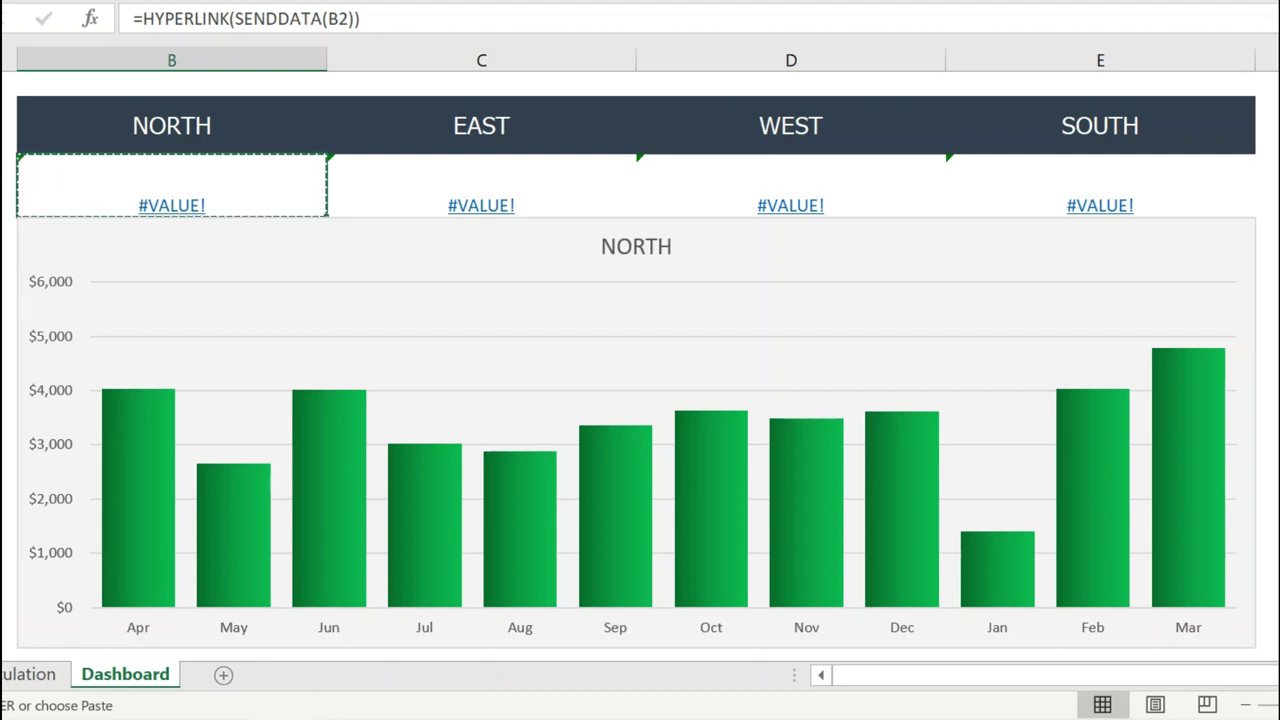
pyautogui.click(105, 311)
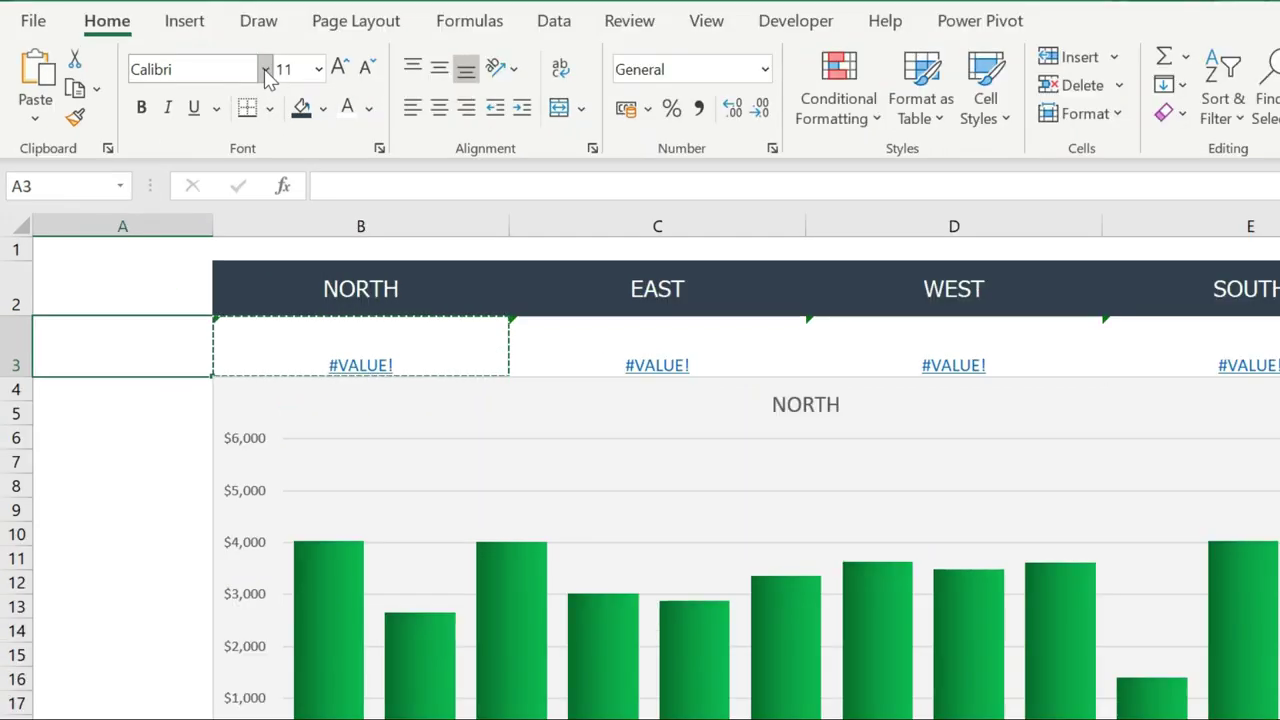
# Apply the Webdings font to A3 and preview 6 as a down triangle, then cancel the entry.
pyautogui.click(212, 87)
pyautogui.moveTo(490, 122)
pyautogui.mouseDown()
pyautogui.moveTo(503, 252)
pyautogui.moveTo(487, 660)
pyautogui.mouseUp()
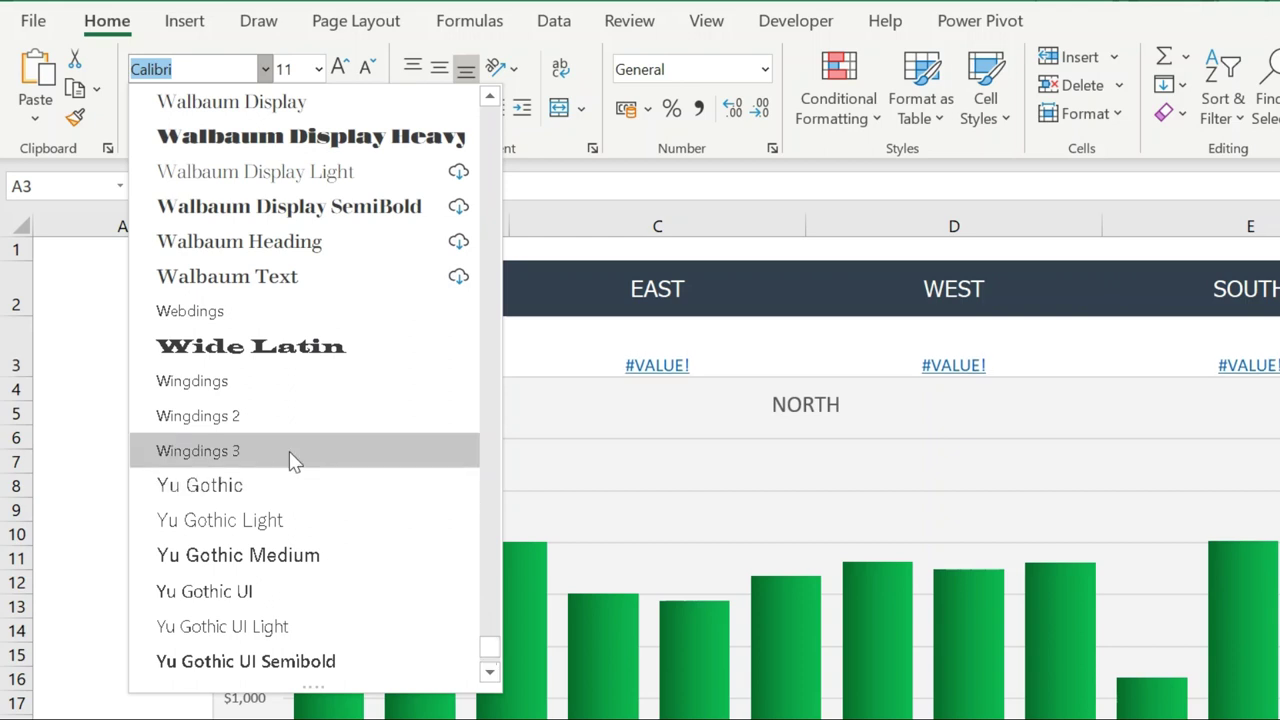
pyautogui.click(225, 311)
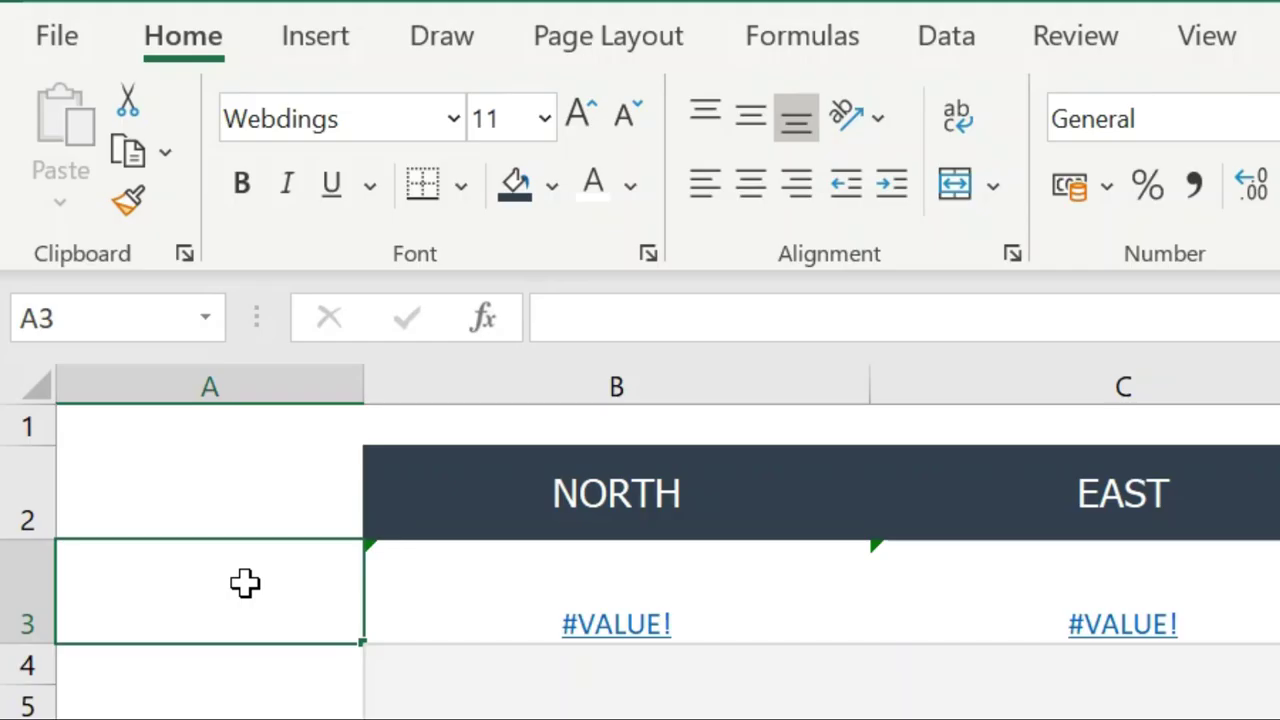
pyautogui.write('6')
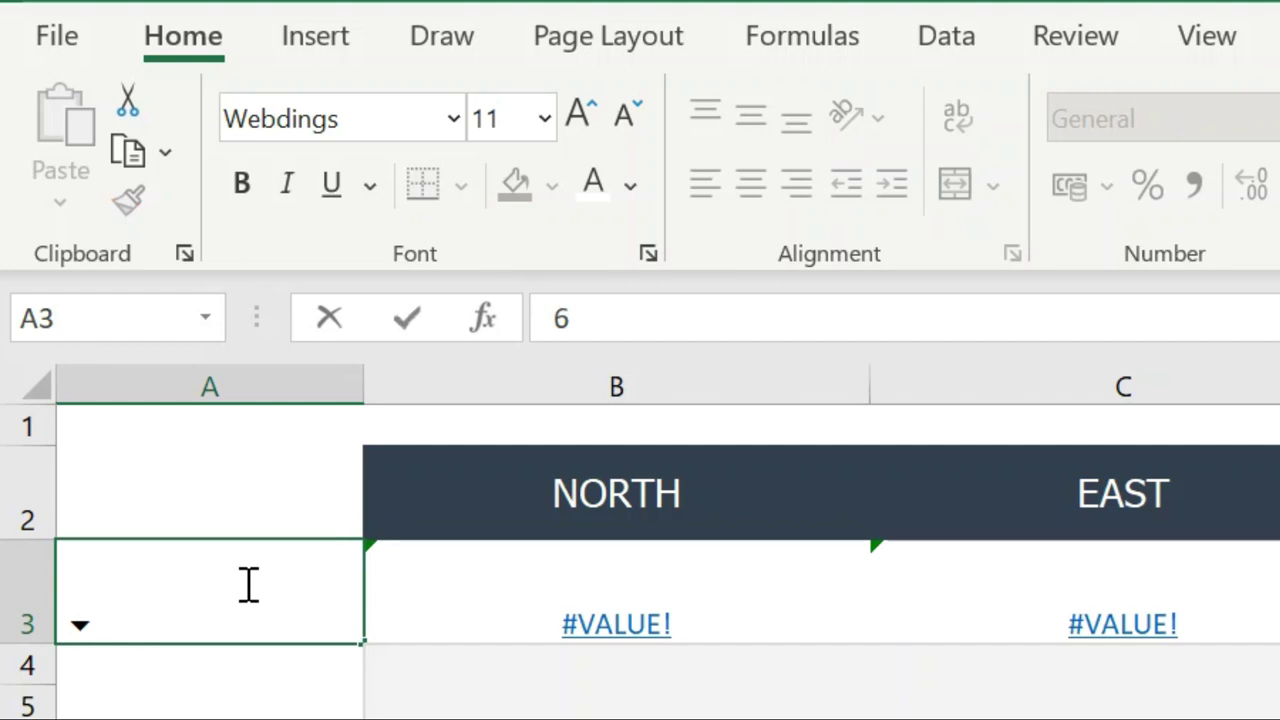
pyautogui.press('Escape')
# Return the selection to the formula cell B3.
pyautogui.press('Right')
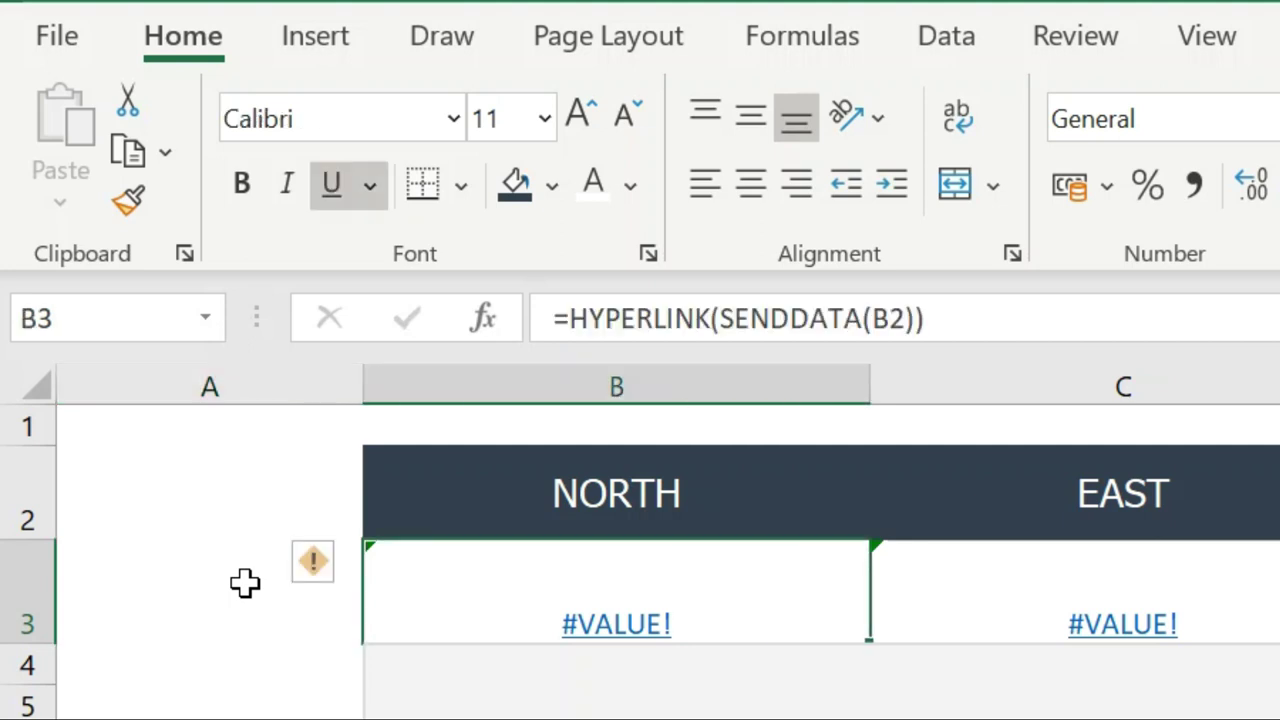
pyautogui.hotkey('shift', 'Right')
pyautogui.hotkey('shift', 'Right')
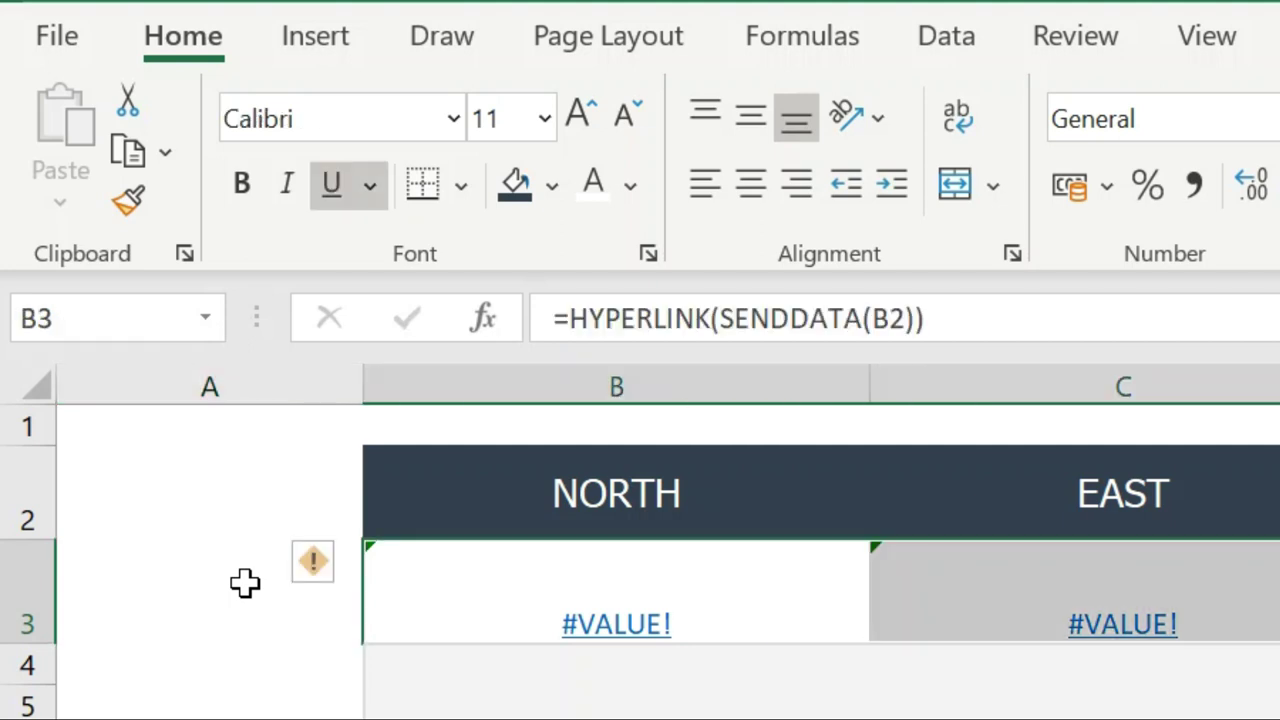
pyautogui.click(280, 591)
pyautogui.press('Right')
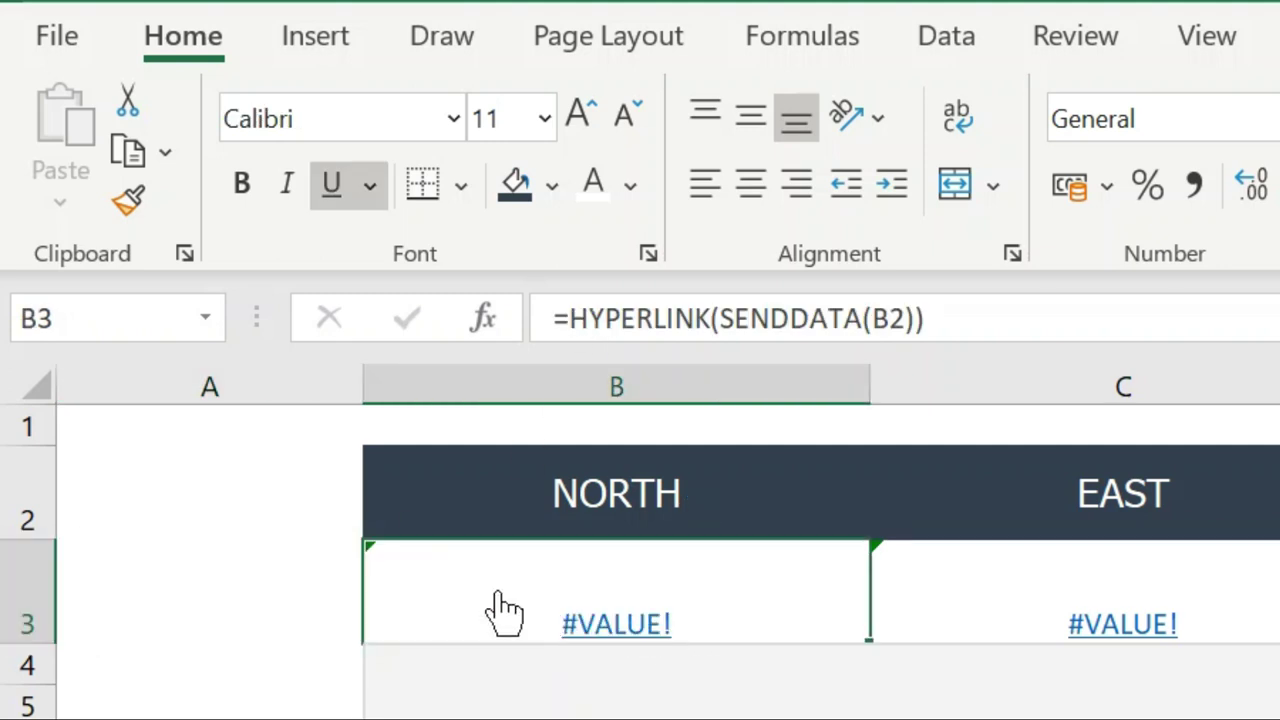
# Wrap the B3 link formula in IFERROR so it returns 6 instead of an error.
pyautogui.click(566, 318)
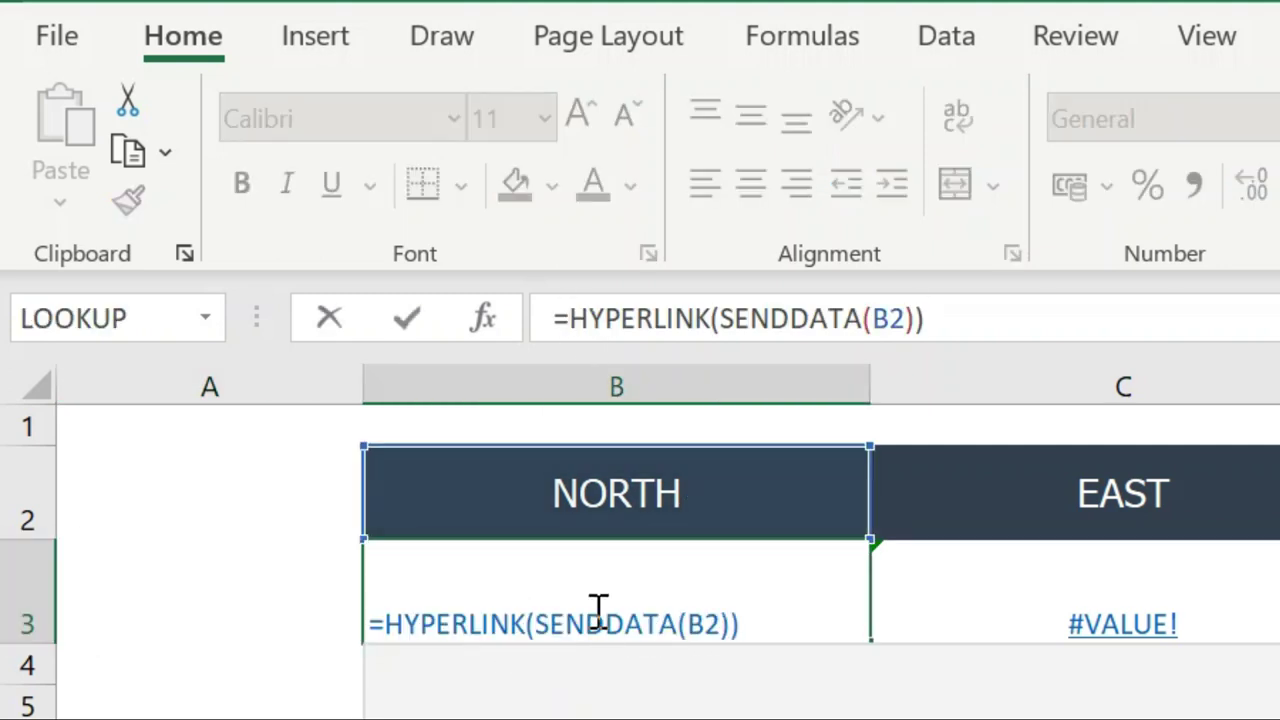
pyautogui.write('ifer')
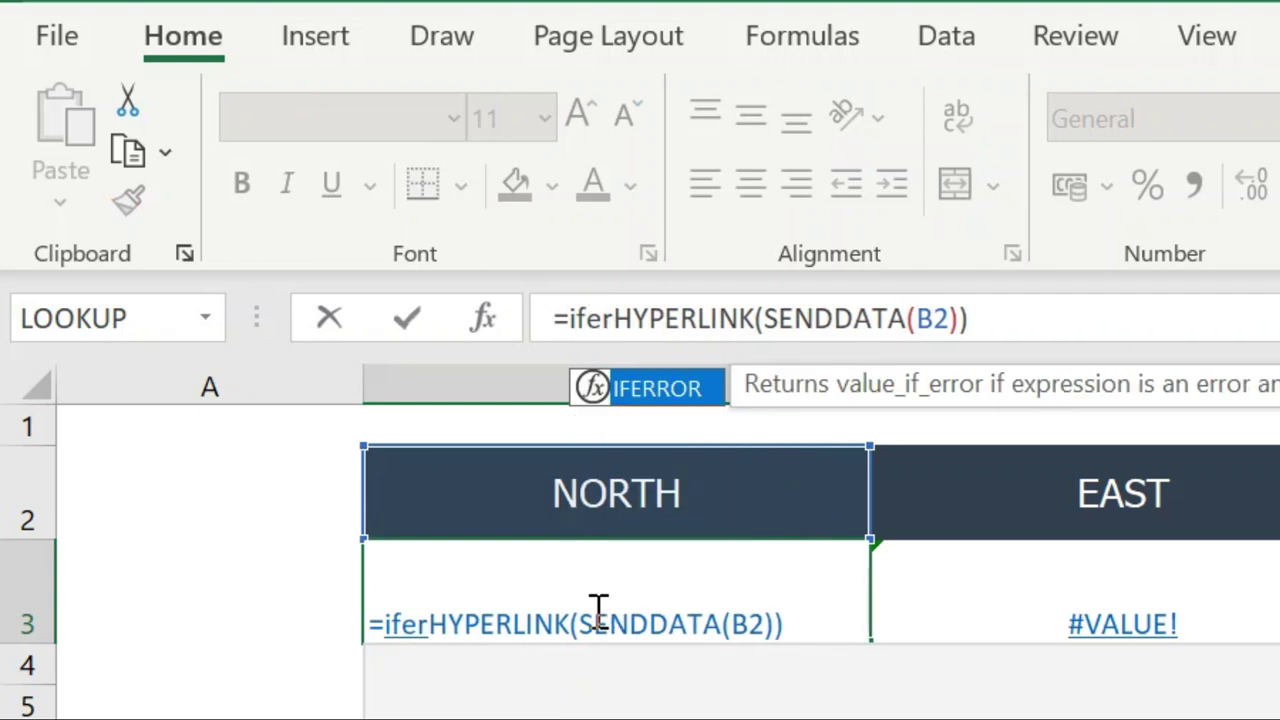
pyautogui.press('Tab')
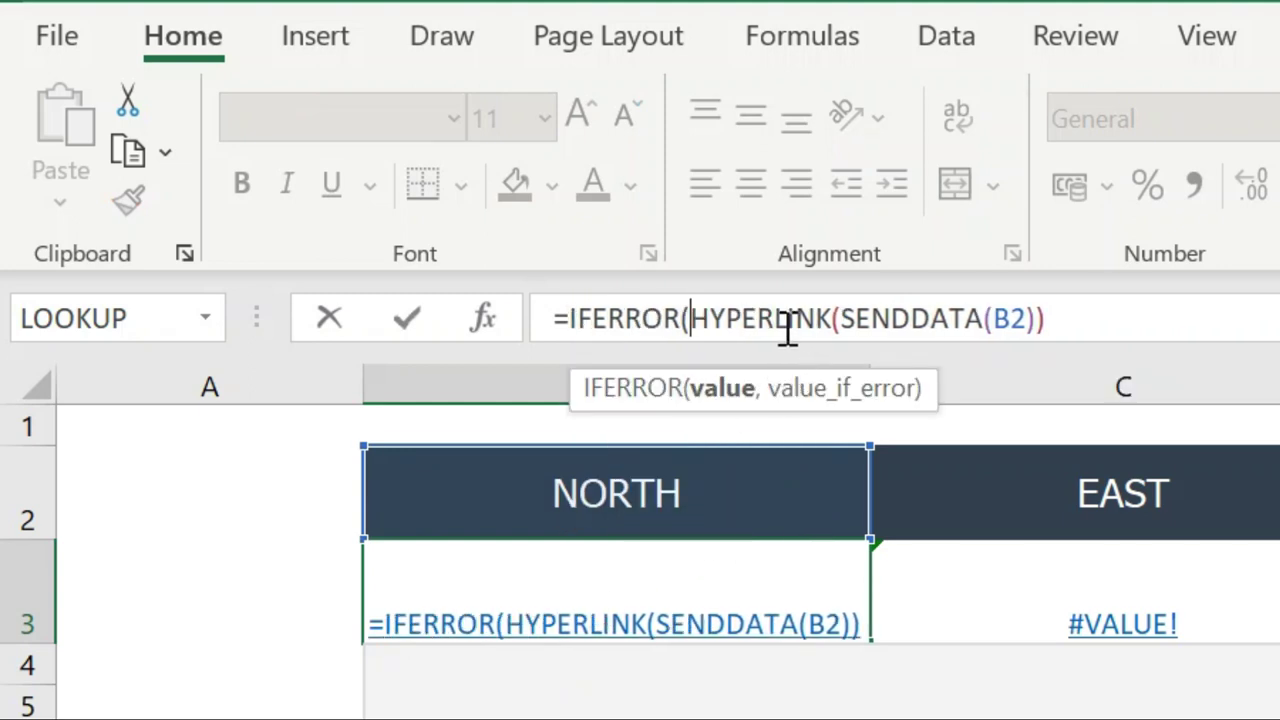
pyautogui.click(748, 410)
pyautogui.click(1089, 317)
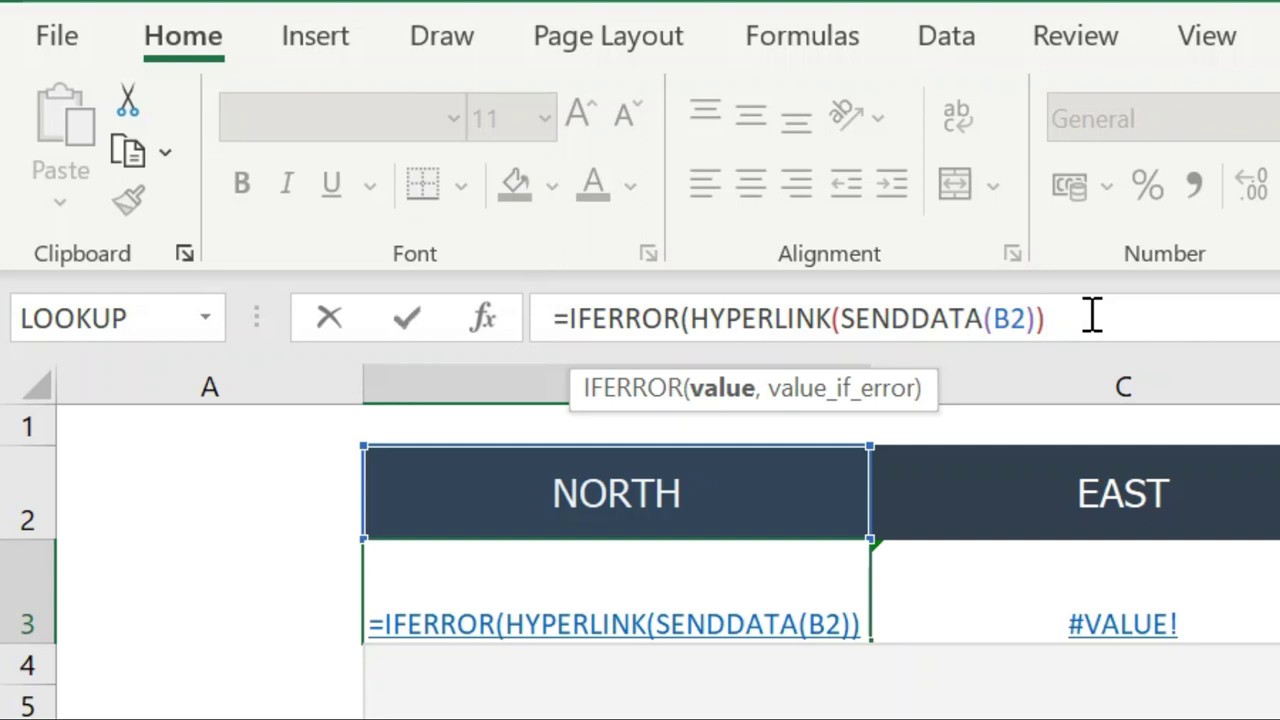
pyautogui.write(',6')
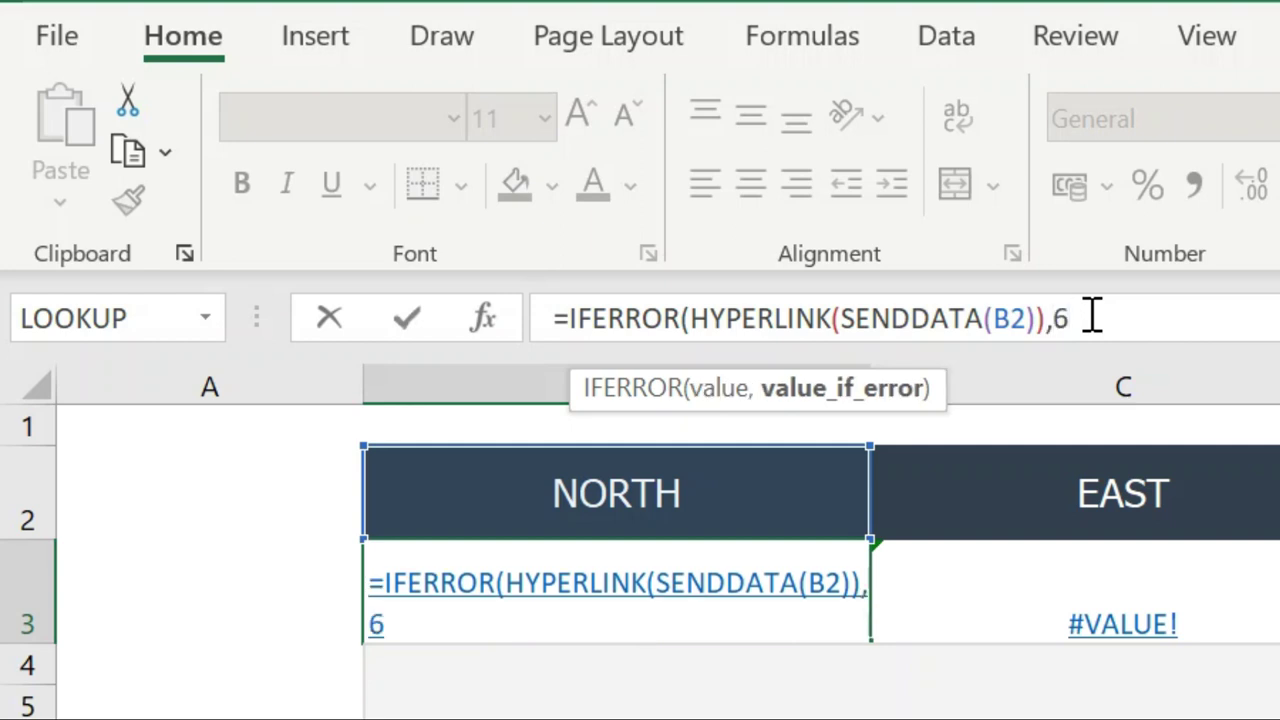
pyautogui.write(')')
pyautogui.press('Return')
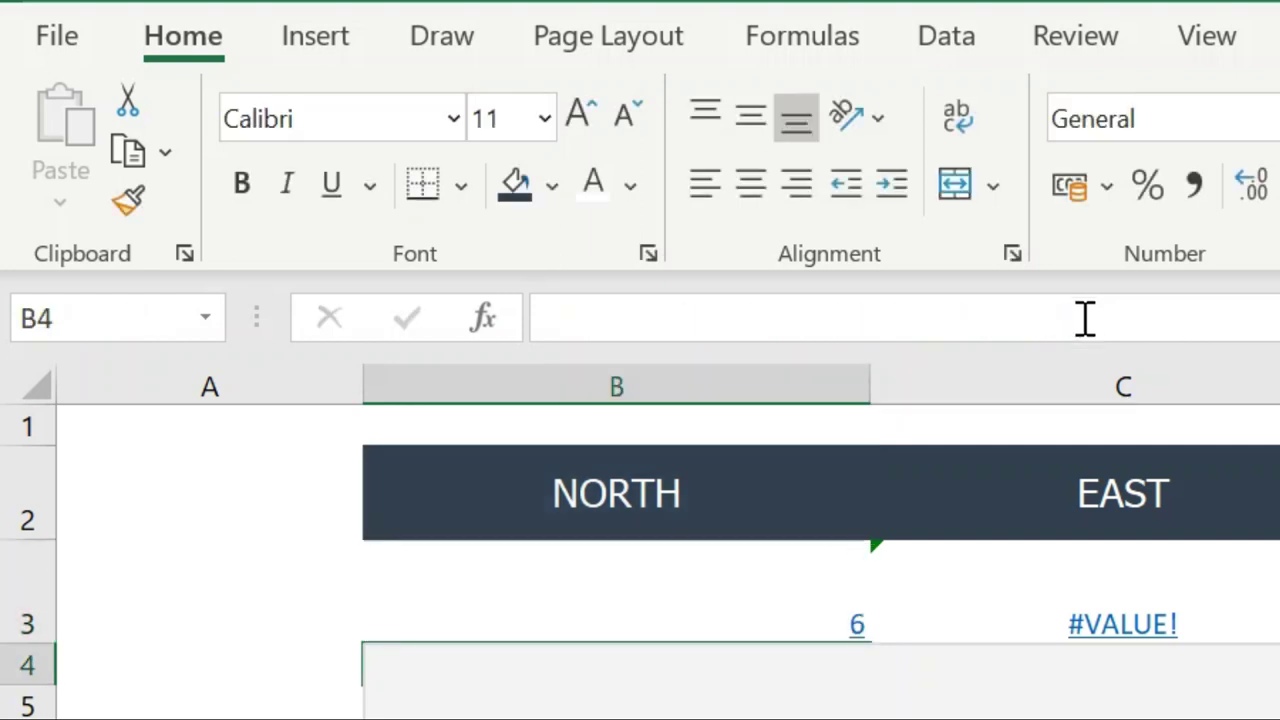
# Copy the B3 IFERROR formula and paste it across C3:E3.
pyautogui.click(783, 600)
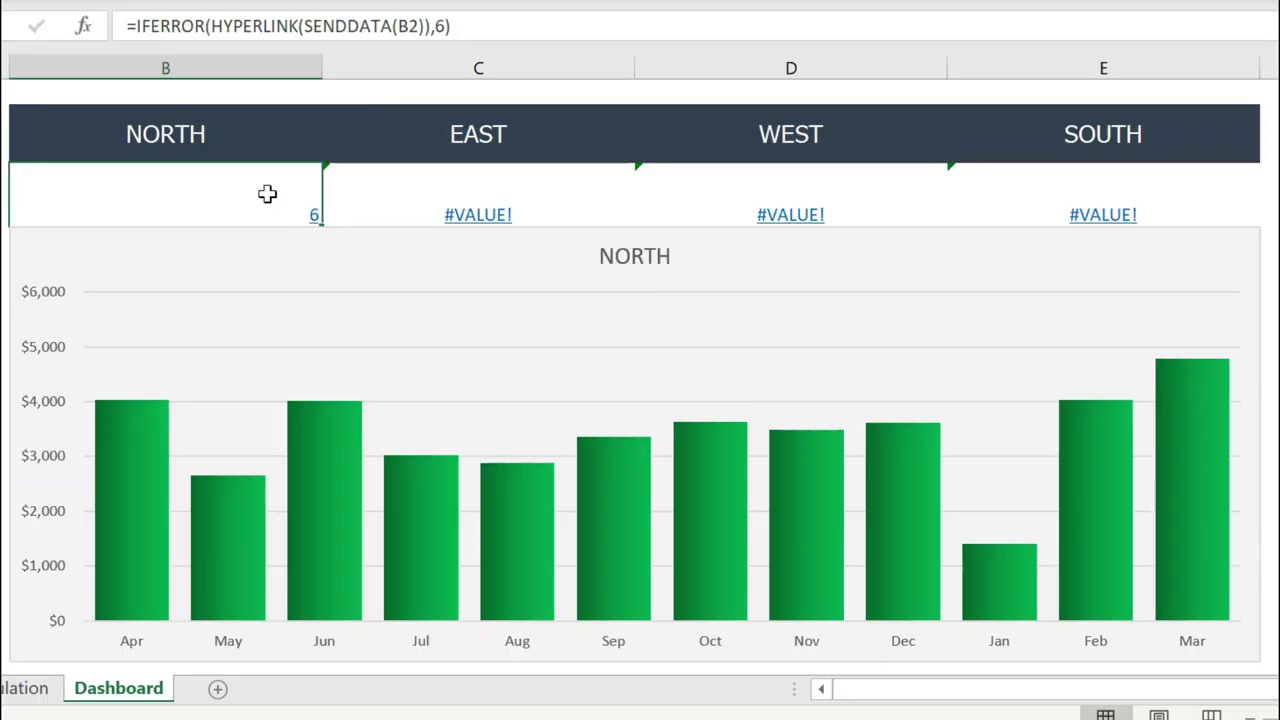
pyautogui.hotkey('shift', 'Right')
pyautogui.hotkey('ctrl', 'r')
pyautogui.hotkey('shift', 'Right')
pyautogui.hotkey('shift', 'Right')
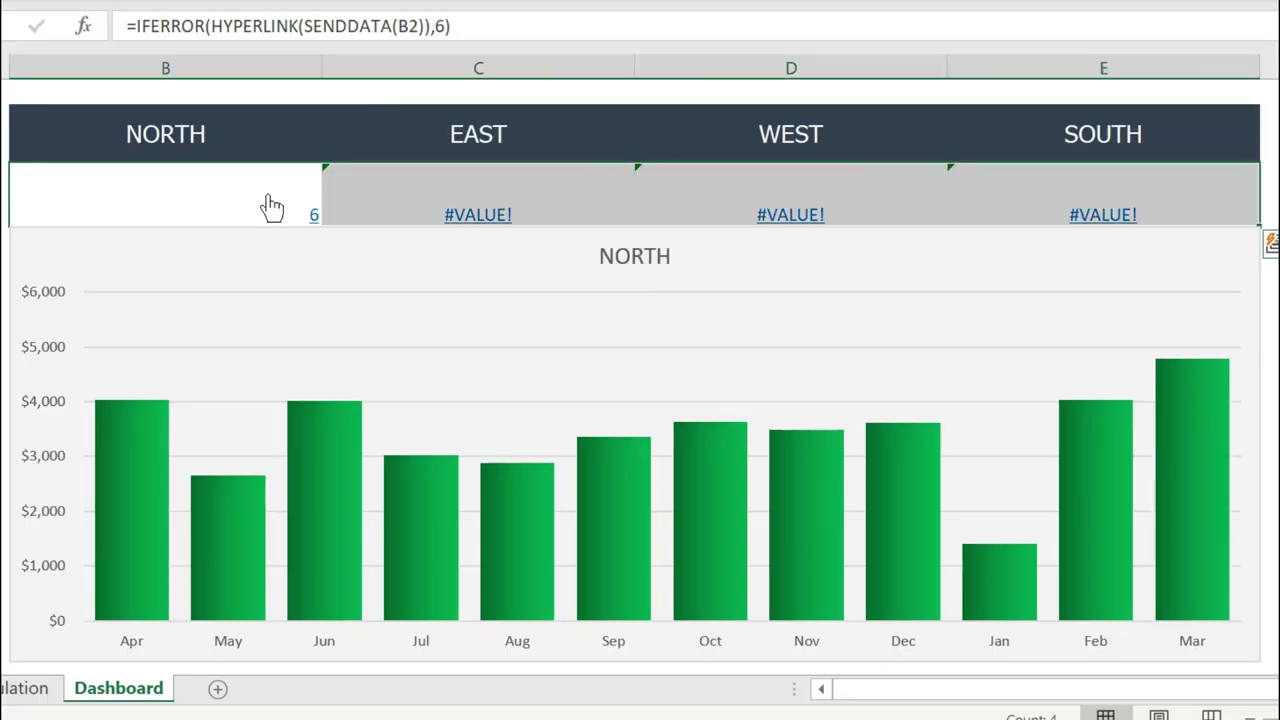
pyautogui.hotkey('shift', 'Left')
pyautogui.hotkey('shift', 'Left')
pyautogui.hotkey('shift', 'Left')
pyautogui.hotkey('ctrl', 'c')
pyautogui.press('Right')
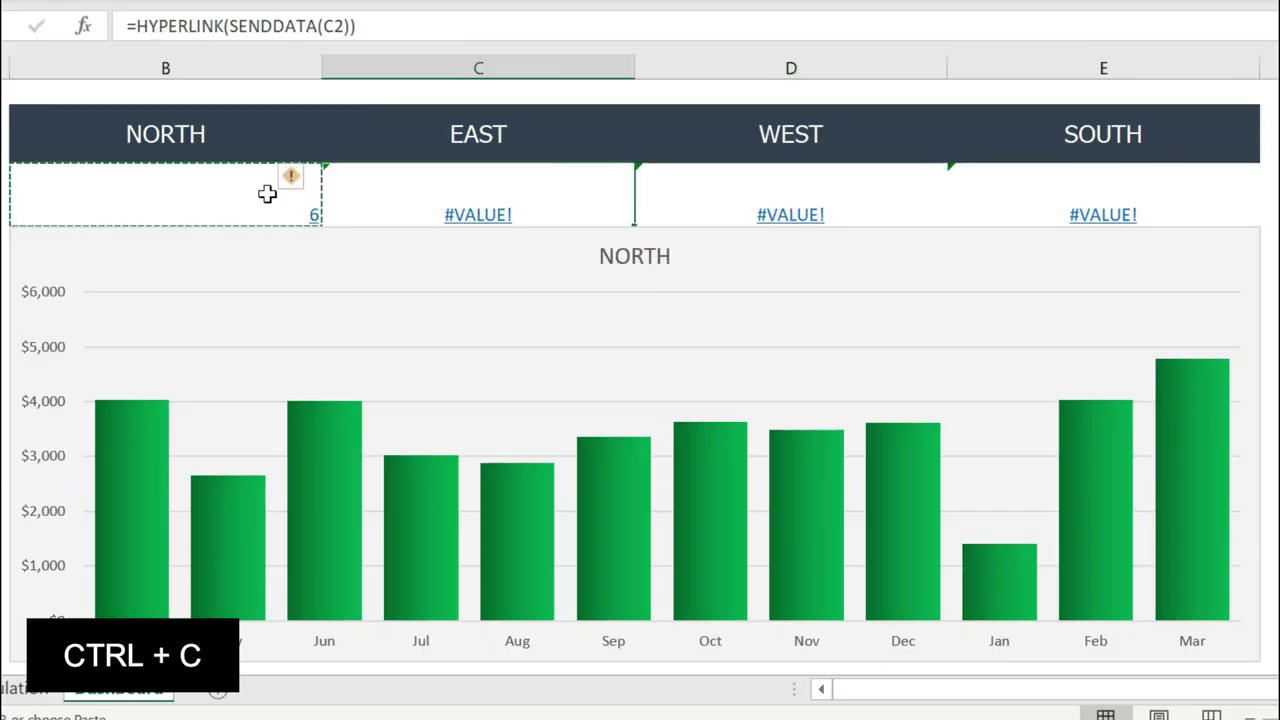
pyautogui.hotkey('shift', 'Right')
pyautogui.hotkey('shift', 'Right')
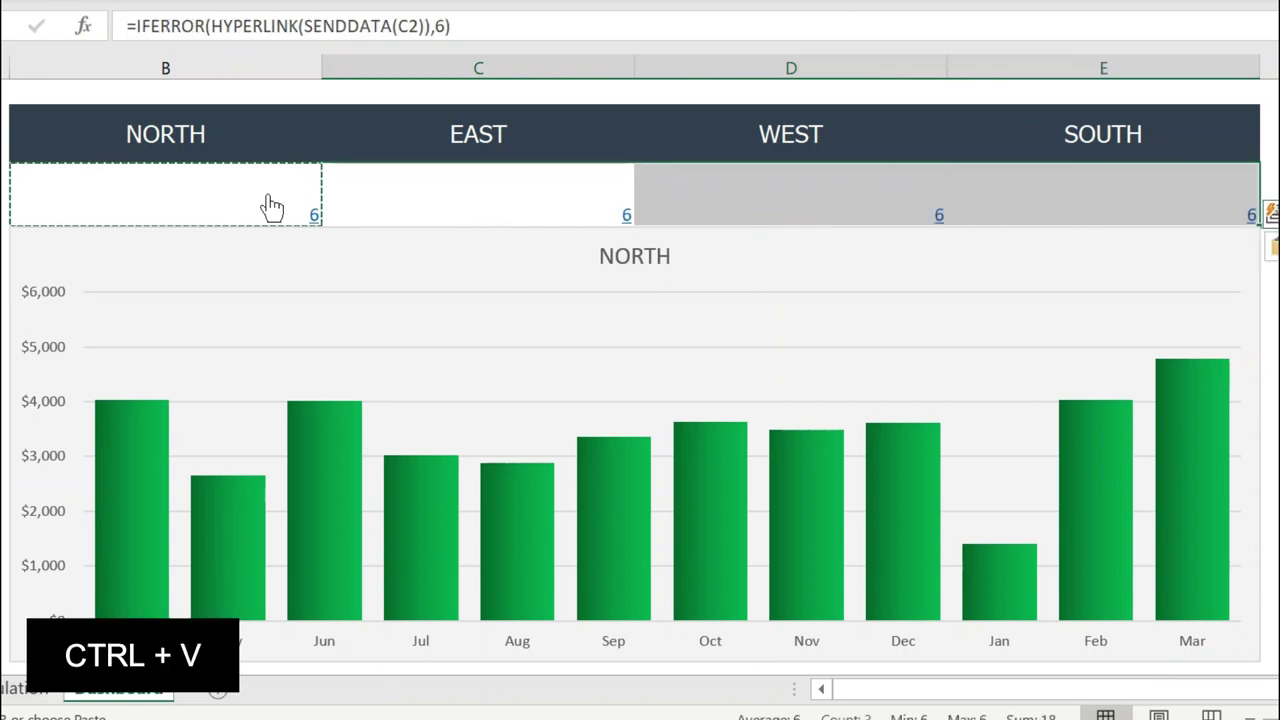
pyautogui.click(177, 211)
pyautogui.hotkey('ctrl', 'shift', 'Right')
pyautogui.hotkey('ctrl', 'v')
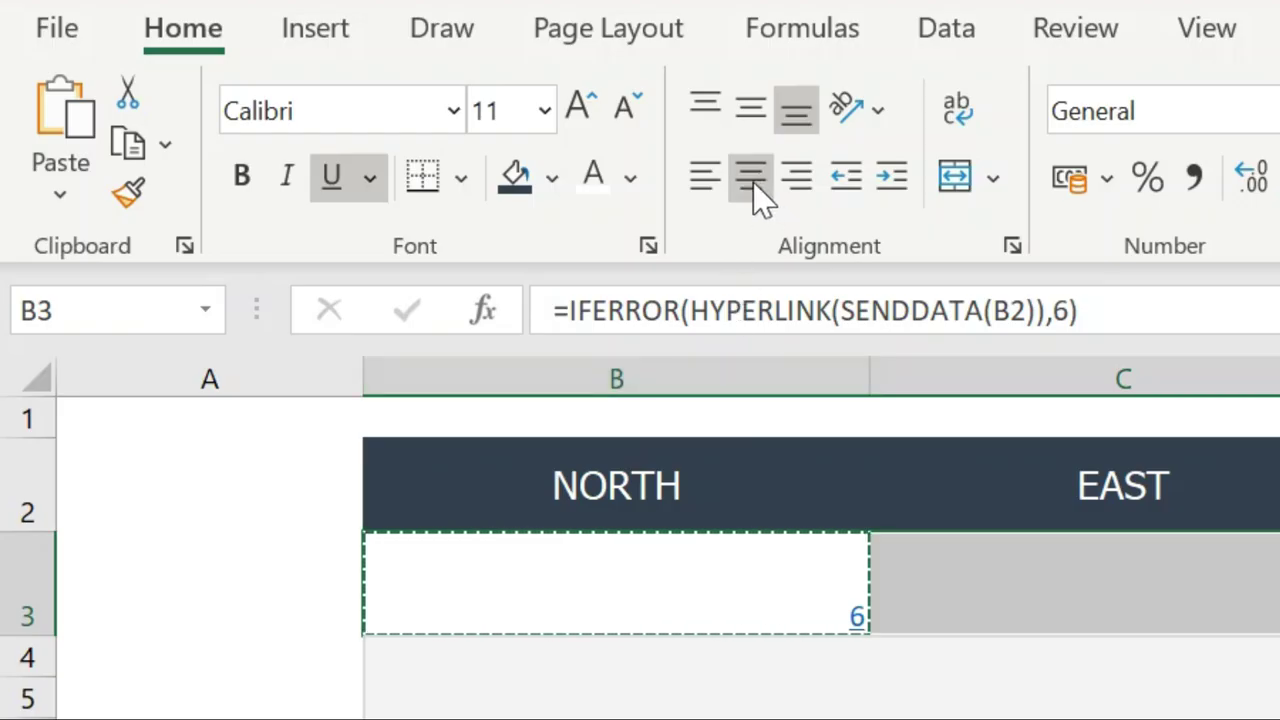
# Centre B3:E3 horizontally and vertically, set them to Webdings, and remove the underline.
pyautogui.click(755, 190)
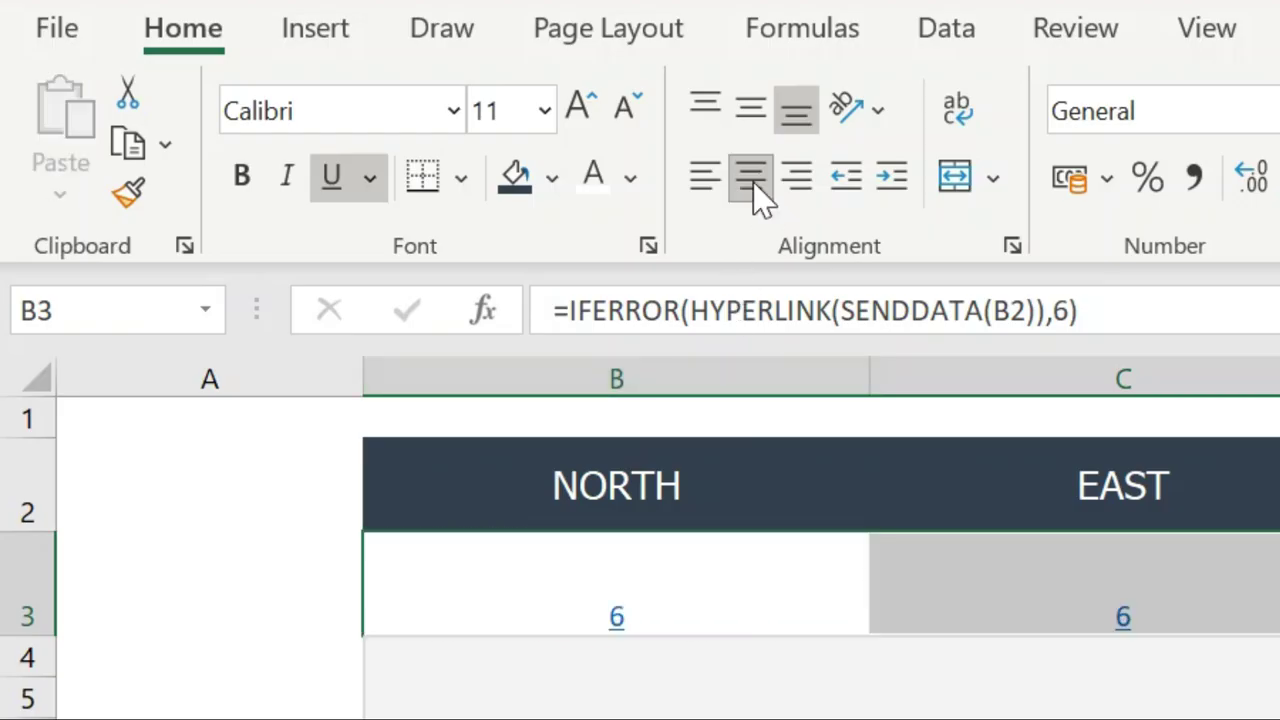
pyautogui.click(758, 128)
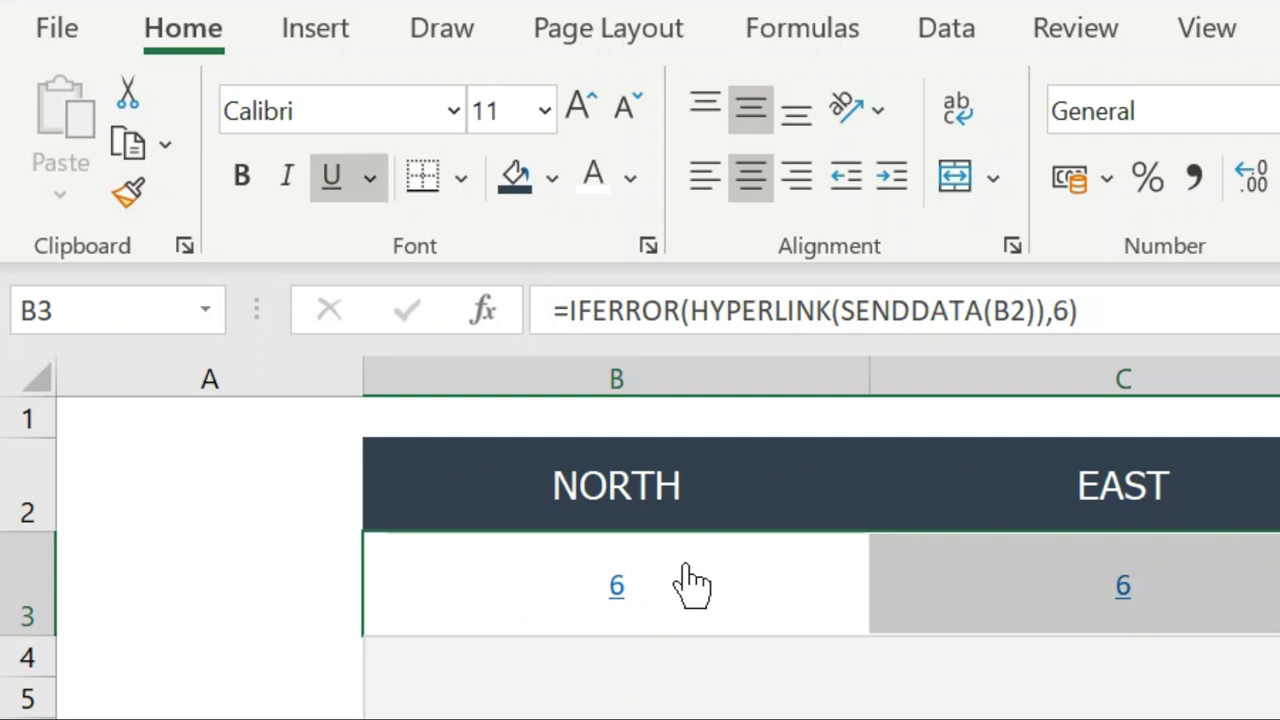
pyautogui.click(357, 112)
pyautogui.write('Webdings')
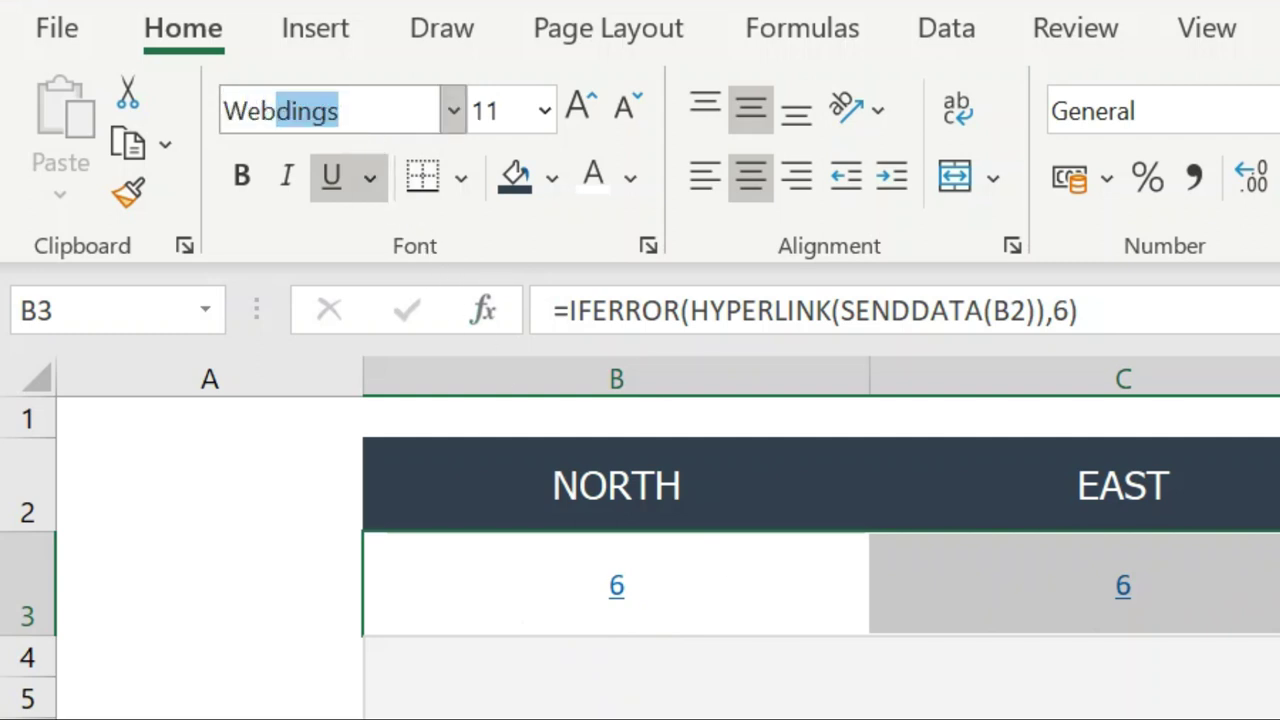
pyautogui.press('Return')
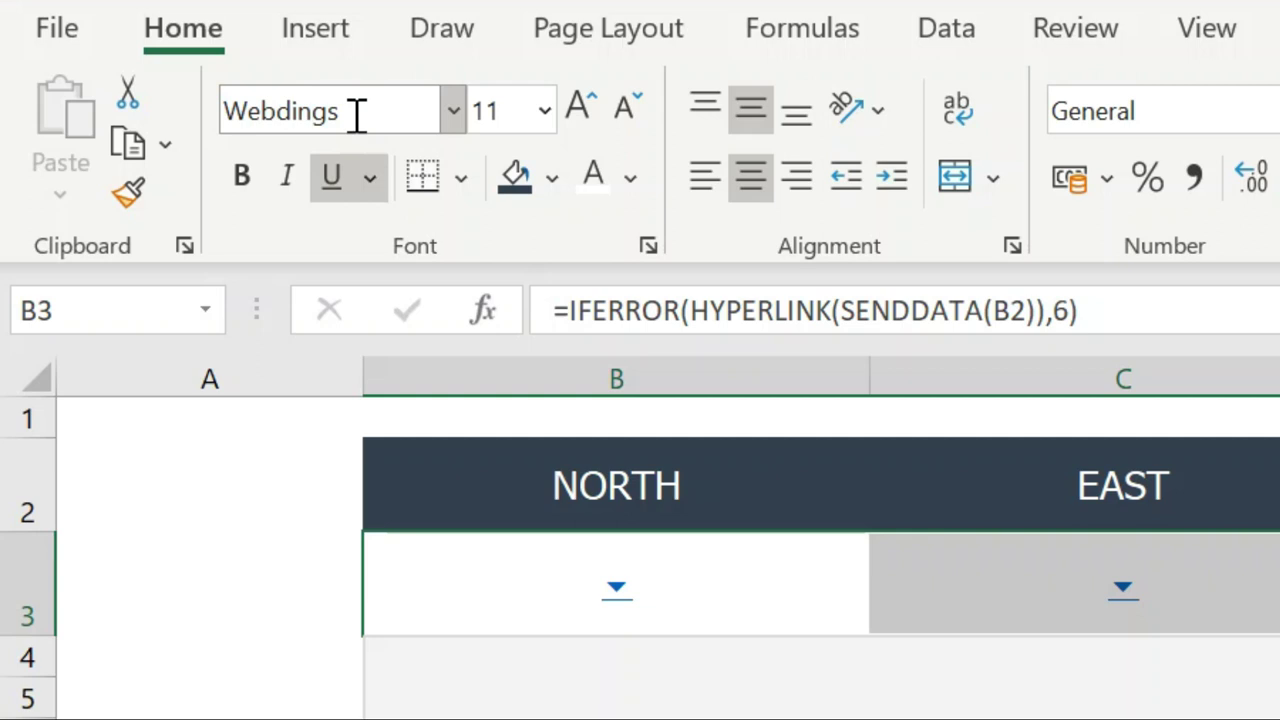
pyautogui.click(322, 190)
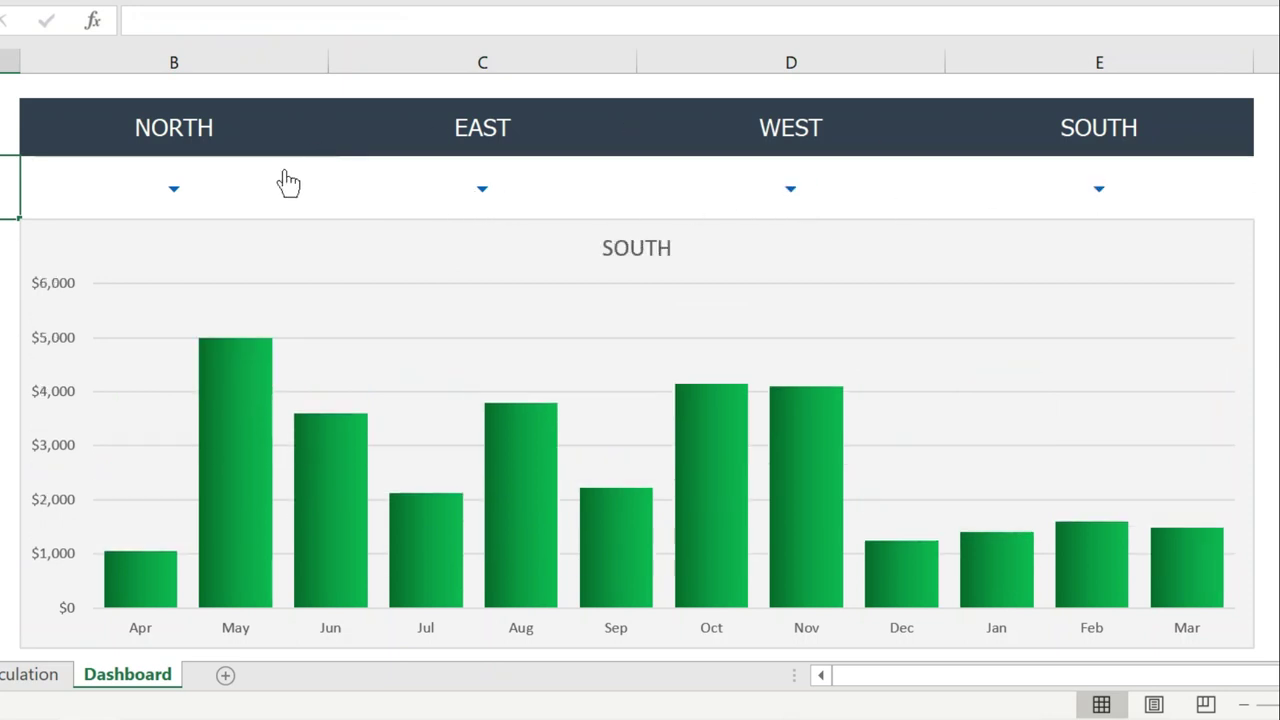
# Enlarge the B3:E3 arrows to font size 28.
pyautogui.moveTo(616, 588)
pyautogui.click(241, 190)
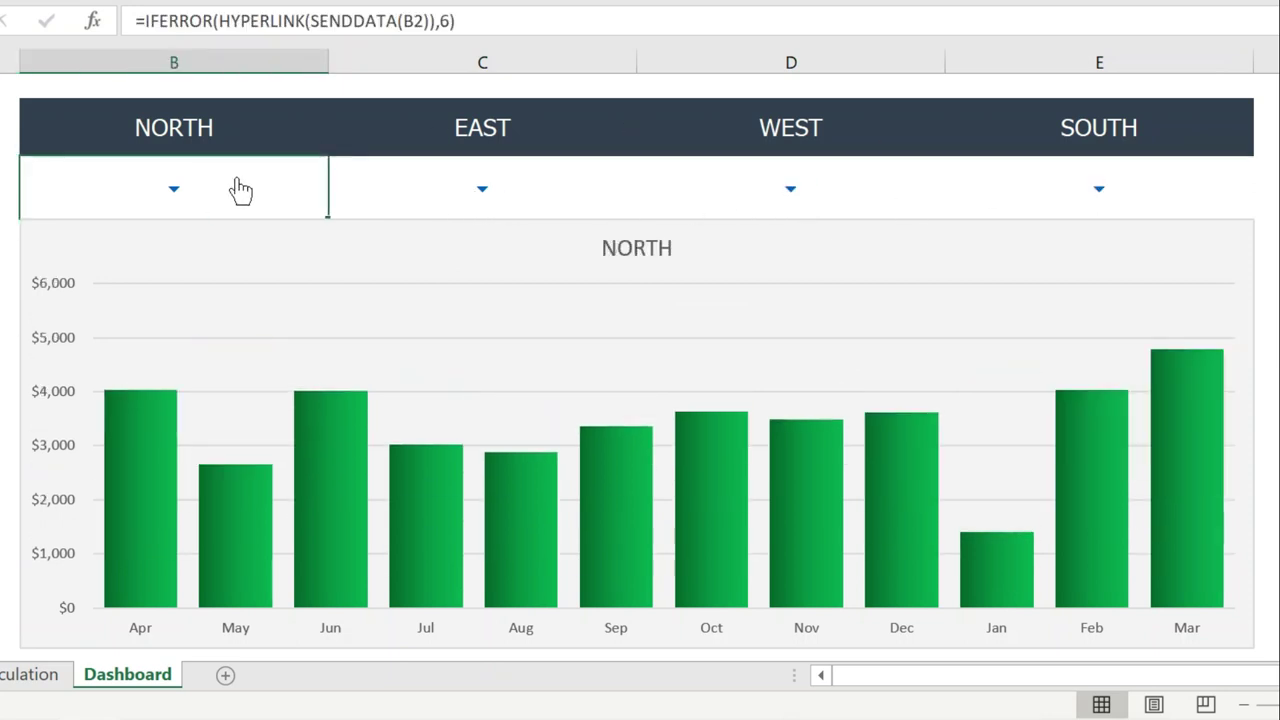
pyautogui.hotkey('ctrl', 'shift', 'Right')
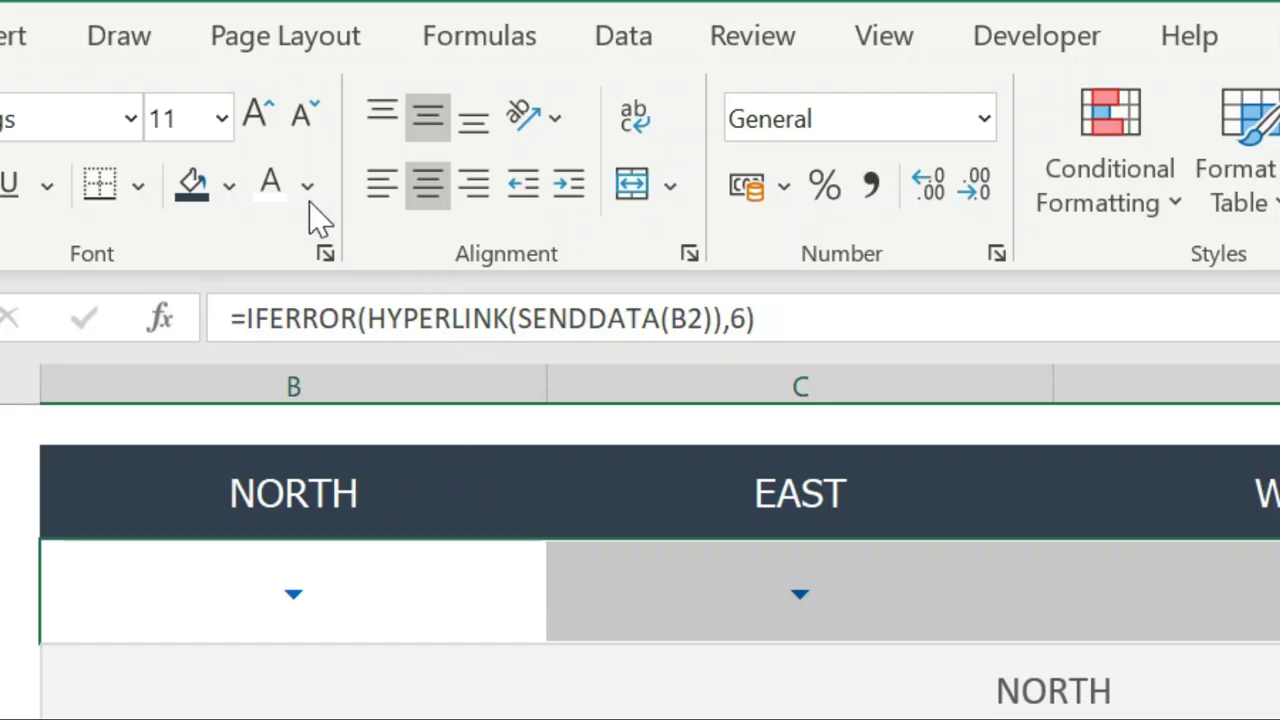
pyautogui.click(252, 118)
pyautogui.click(252, 118)
pyautogui.click(252, 118)
pyautogui.click(252, 118)
pyautogui.click(252, 118)
pyautogui.click(252, 118)
pyautogui.click(254, 116)
pyautogui.click(254, 116)
pyautogui.click(254, 116)
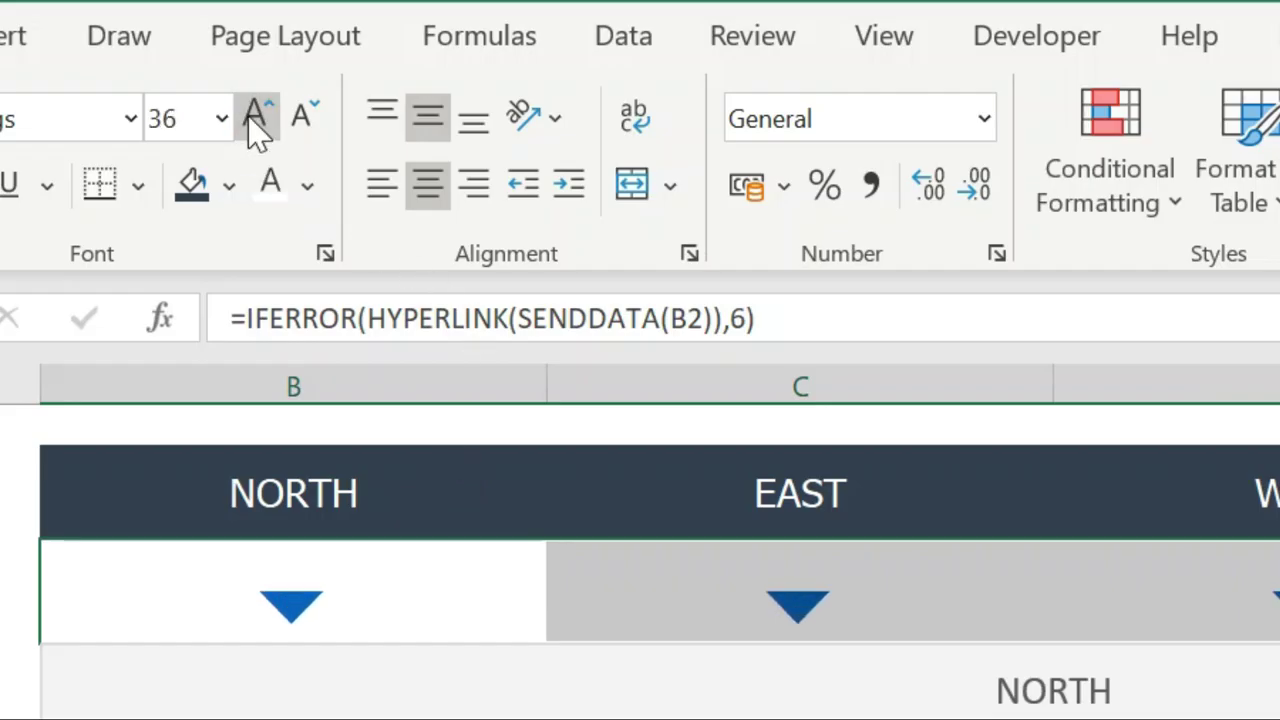
pyautogui.click(303, 118)
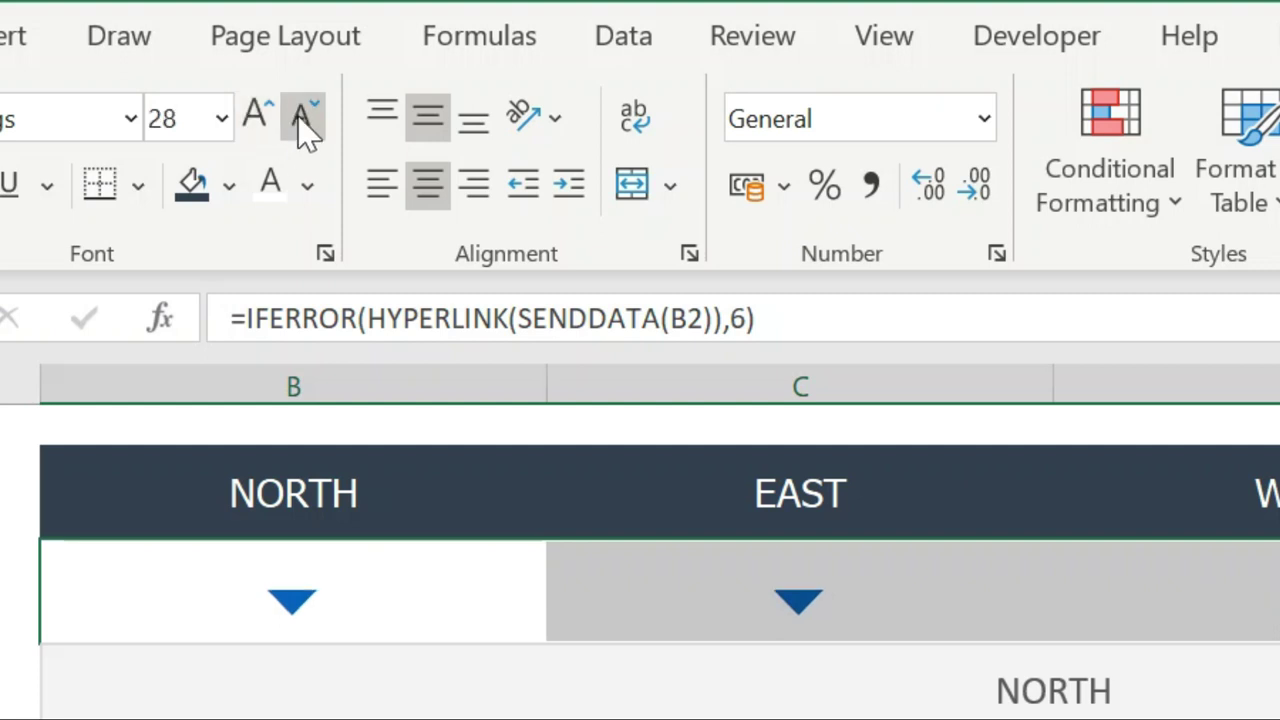
pyautogui.hotkey('ctrl', 'Home')
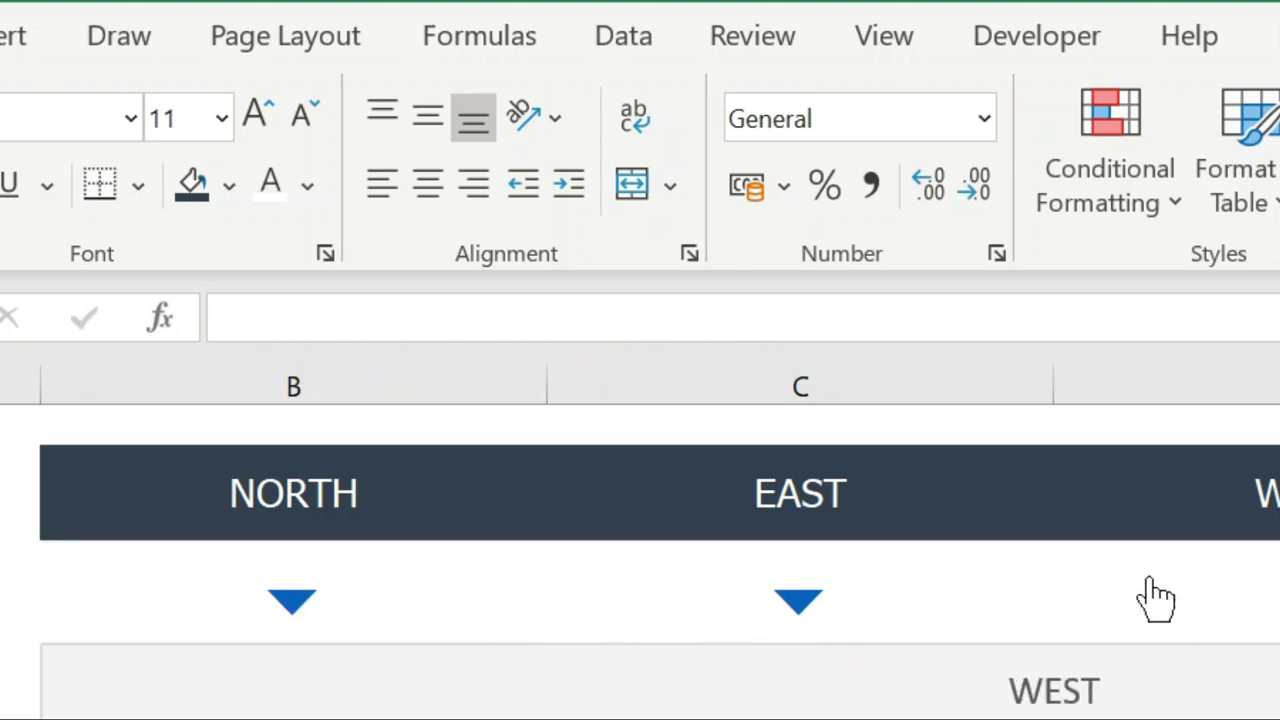
# Colour the B3:E3 arrows dark blue-grey.
pyautogui.click(178, 615)
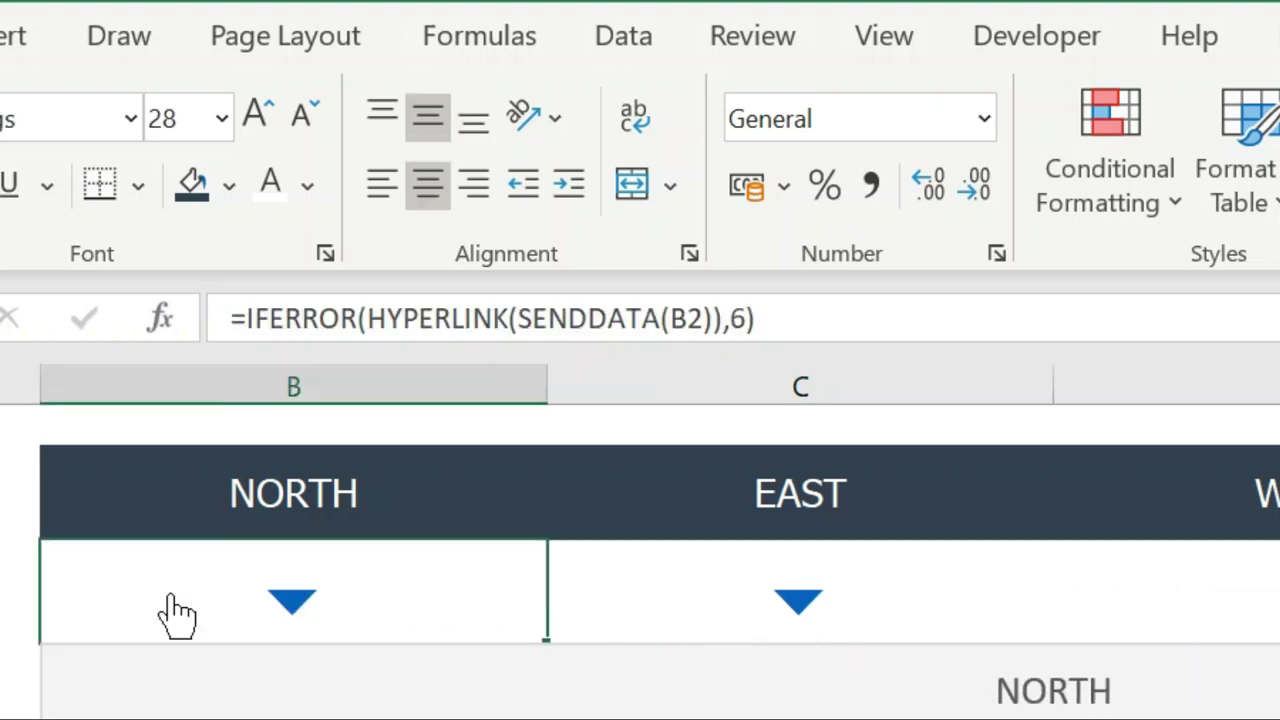
pyautogui.hotkey('ctrl', 'shift', 'Right')
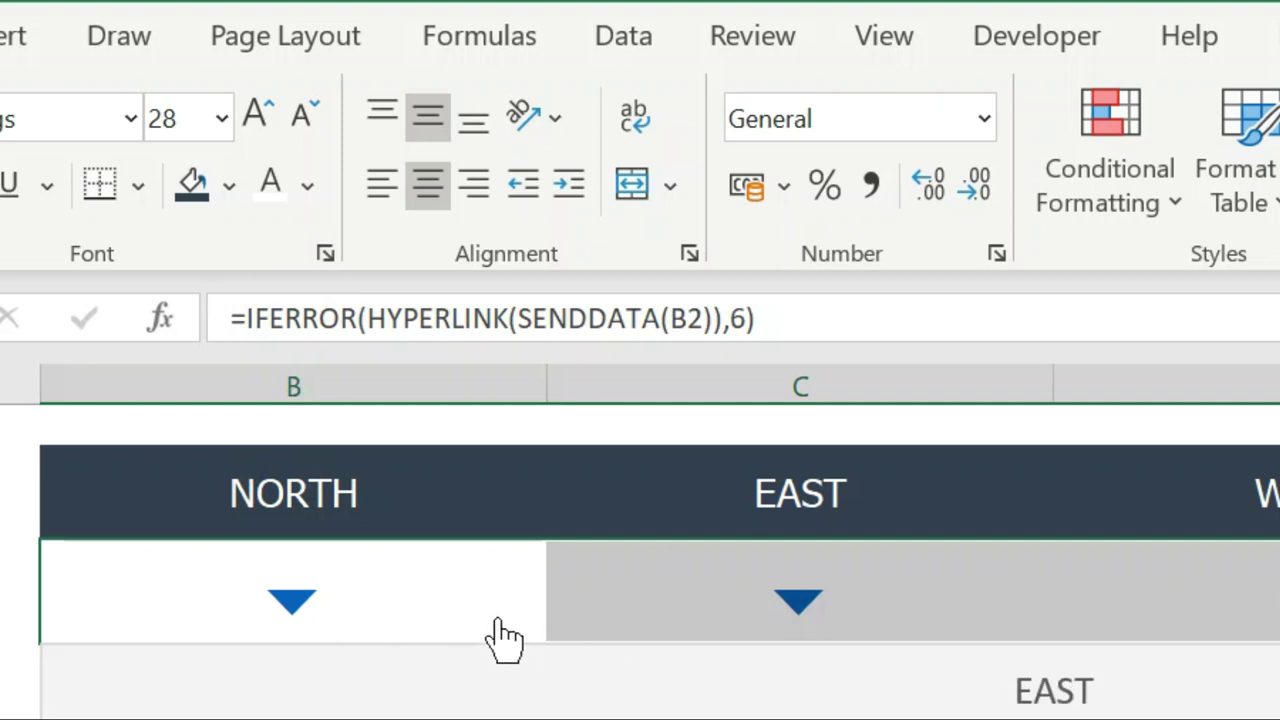
pyautogui.click(309, 198)
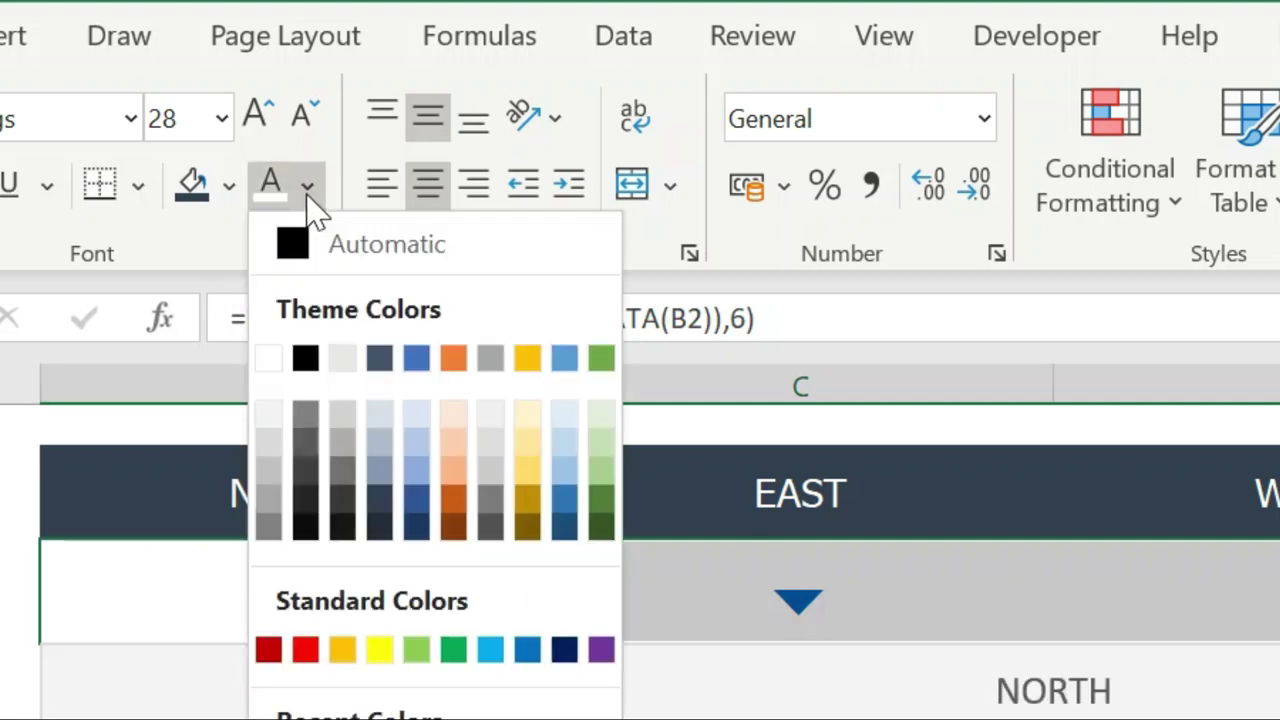
pyautogui.click(378, 491)
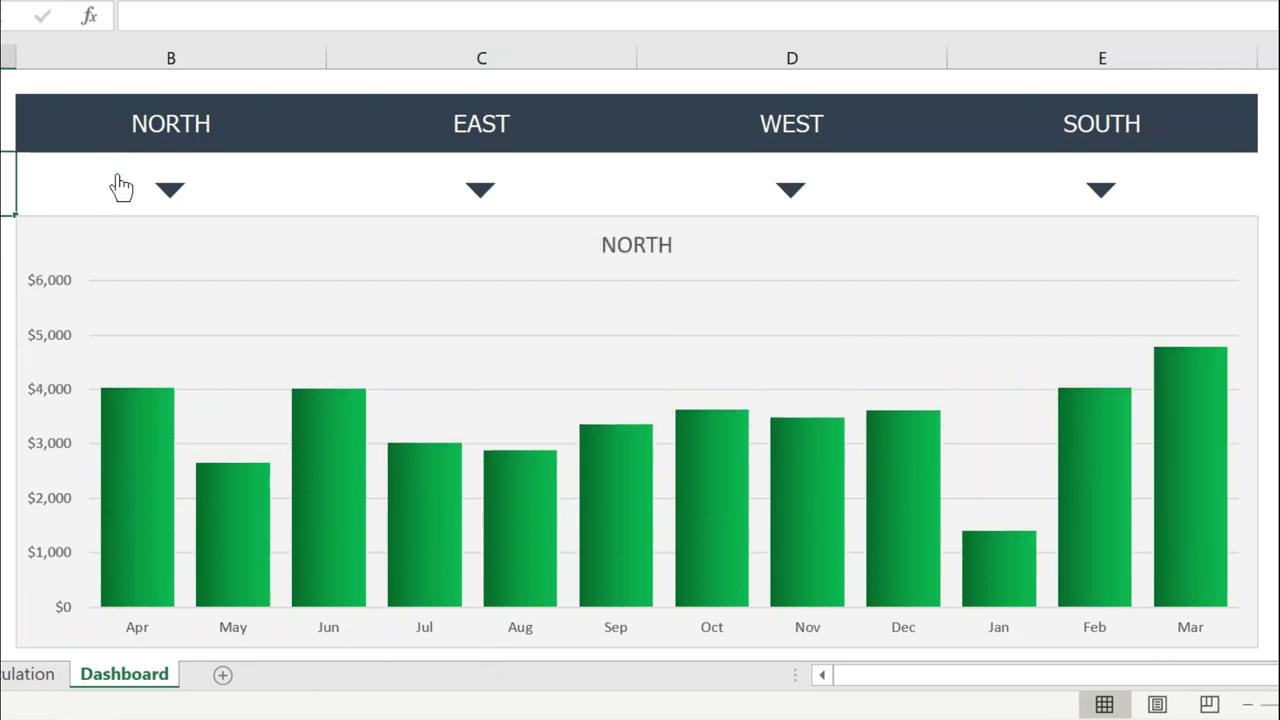
# Test the EAST arrow so the chart shows EAST's monthly figures.
pyautogui.click(163, 123)
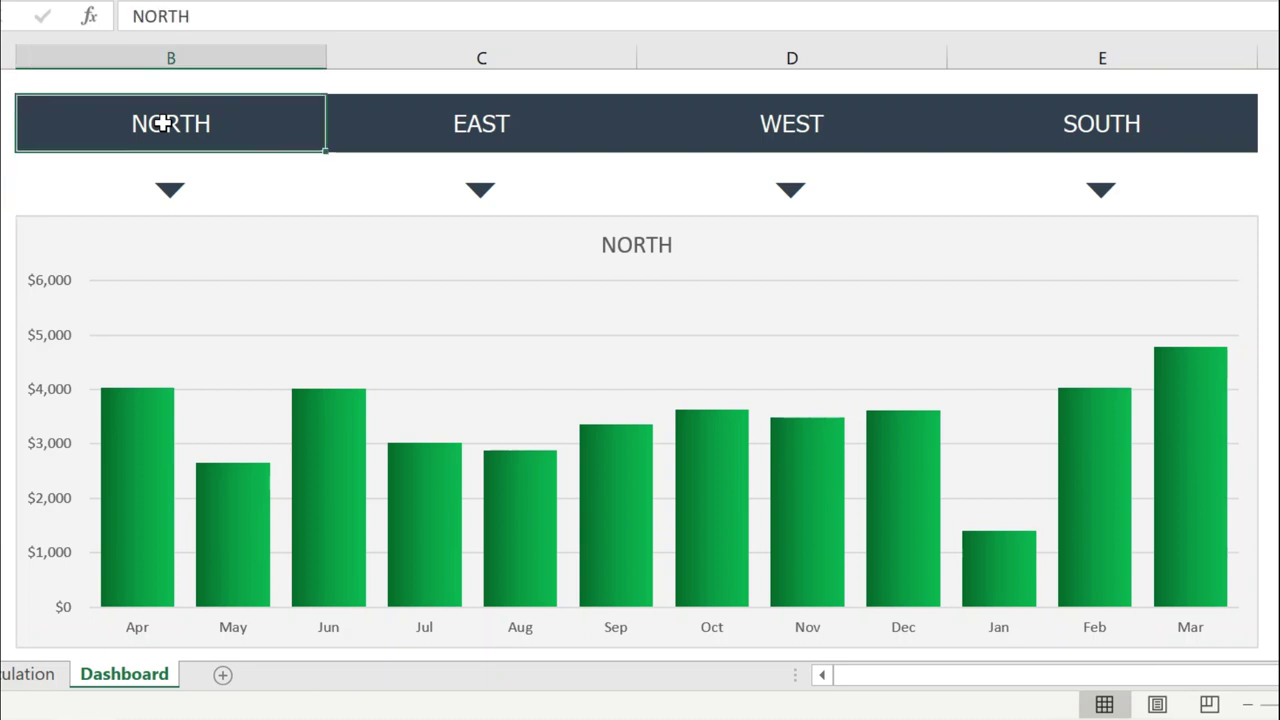
pyautogui.click(454, 118)
pyautogui.click(766, 121)
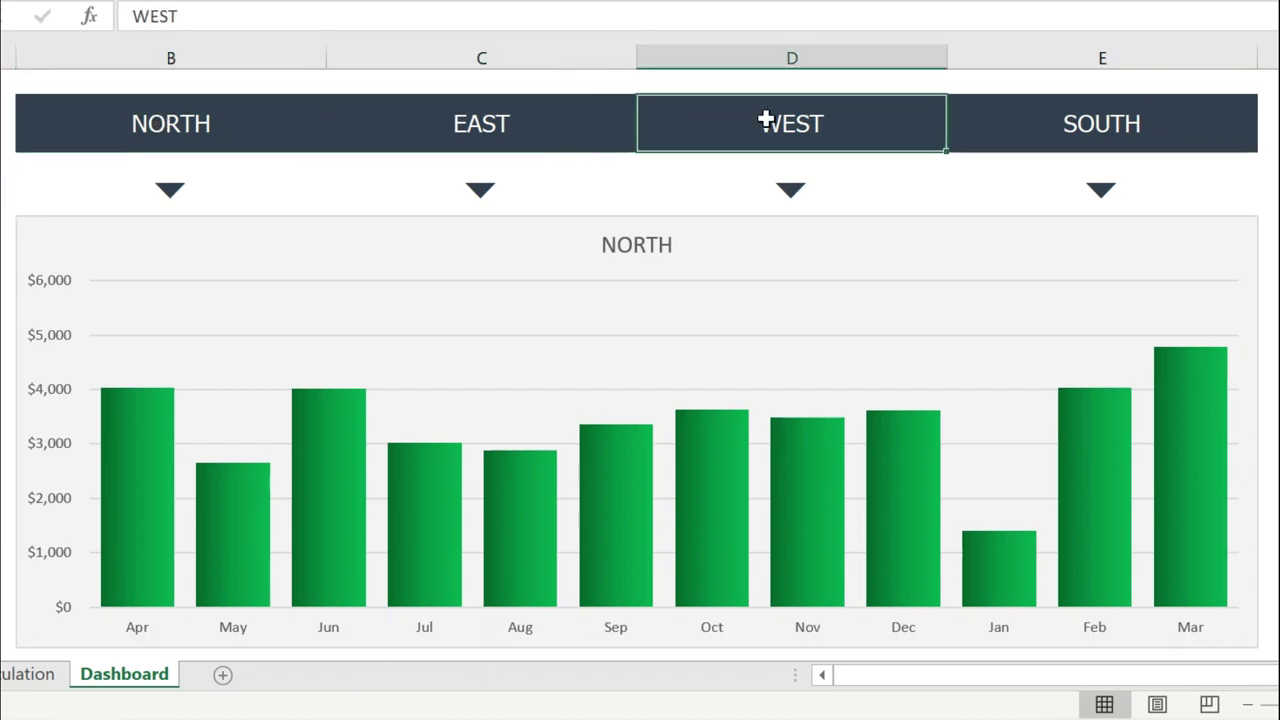
pyautogui.click(490, 189)
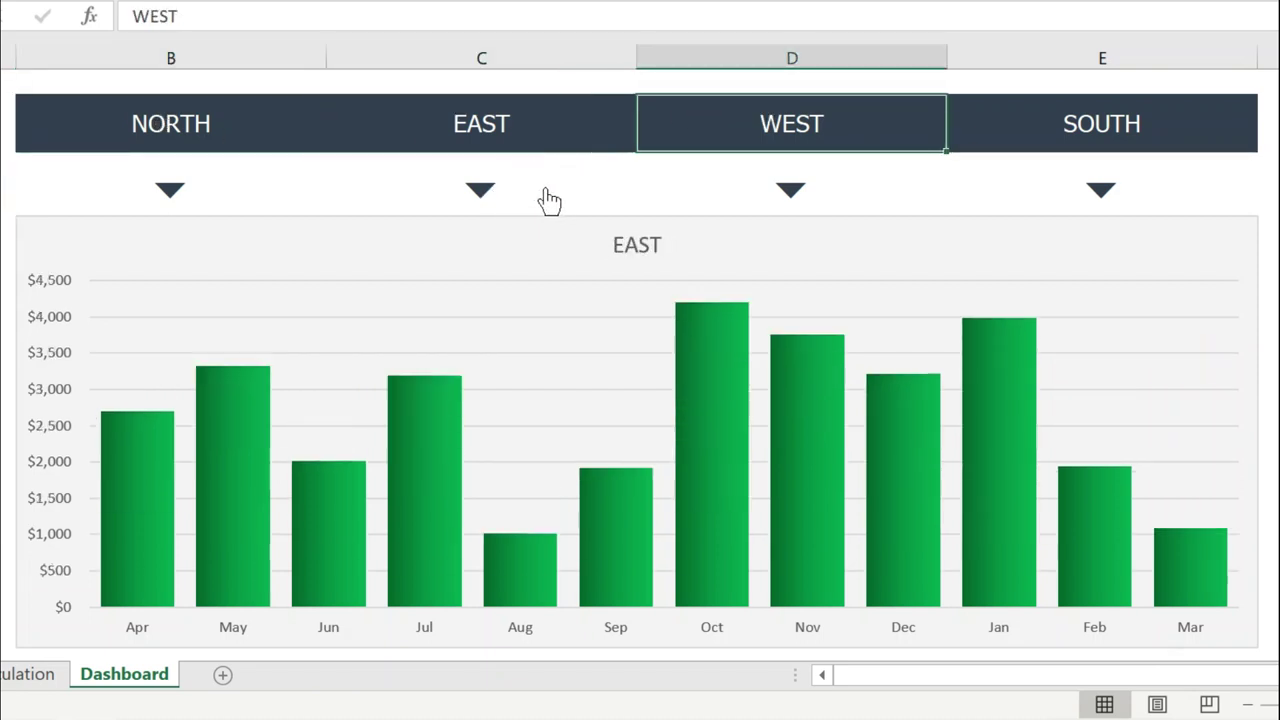
# Select the region header cells B2:E2.
pyautogui.click(216, 110)
pyautogui.hotkey('shift', 'Right')
pyautogui.hotkey('shift', 'Right')
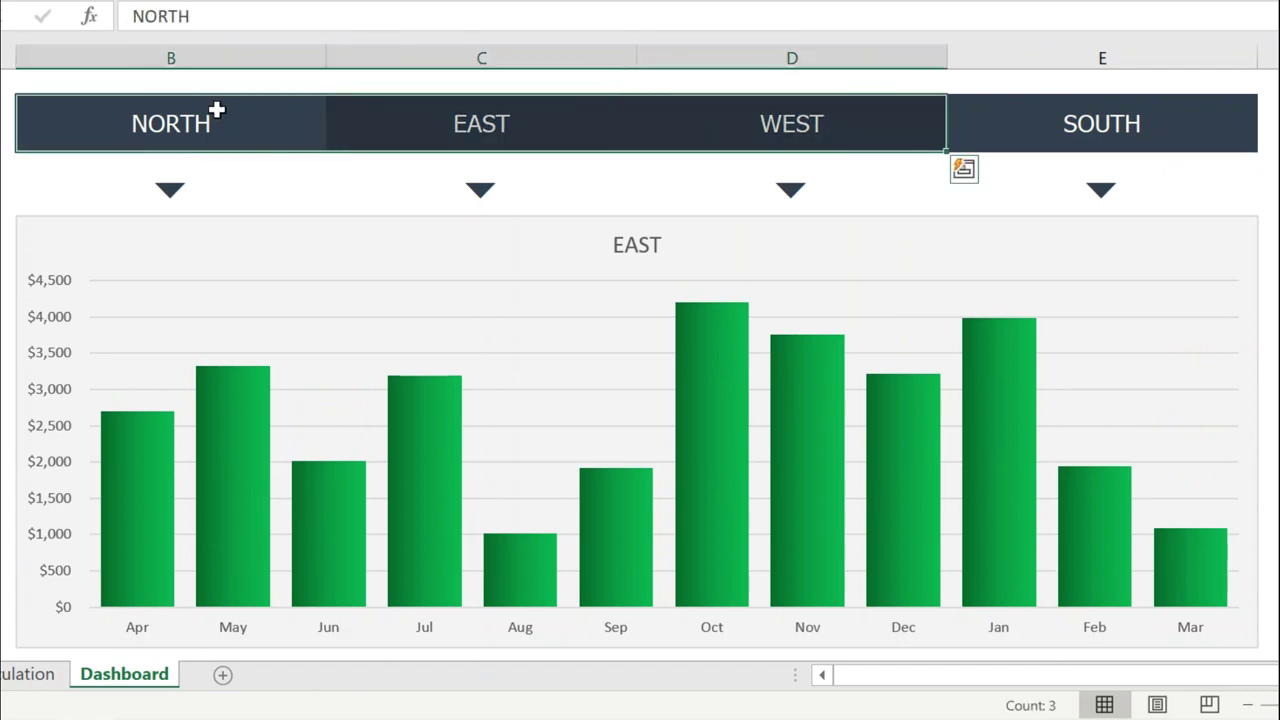
pyautogui.hotkey('shift', 'Right')
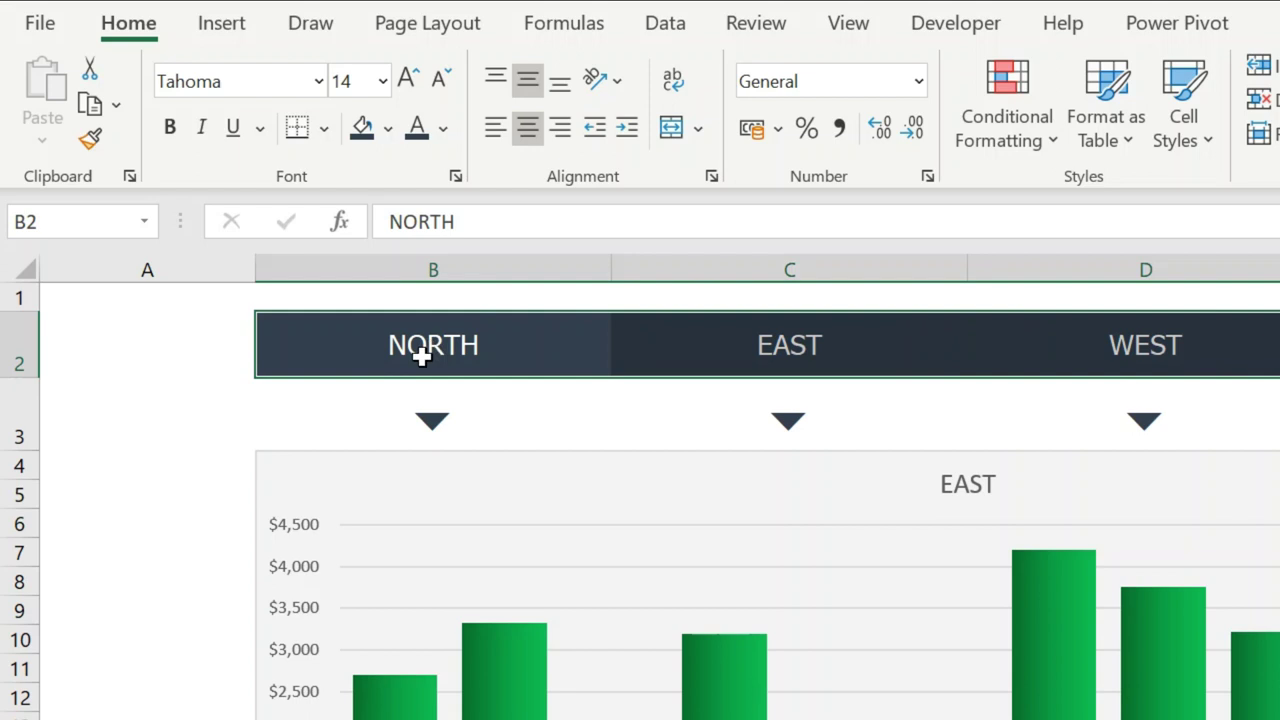
# Start a new formula-based conditional formatting rule for the region headers.
pyautogui.click(1046, 142)
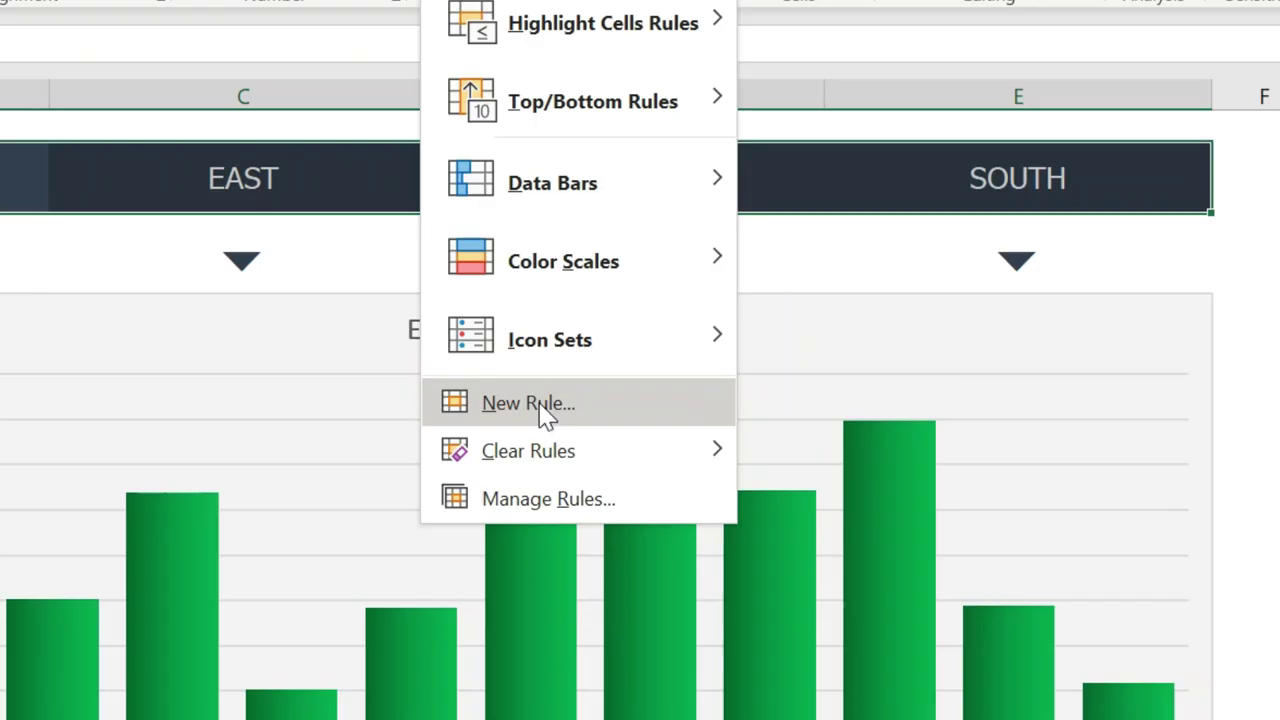
pyautogui.click(1061, 557)
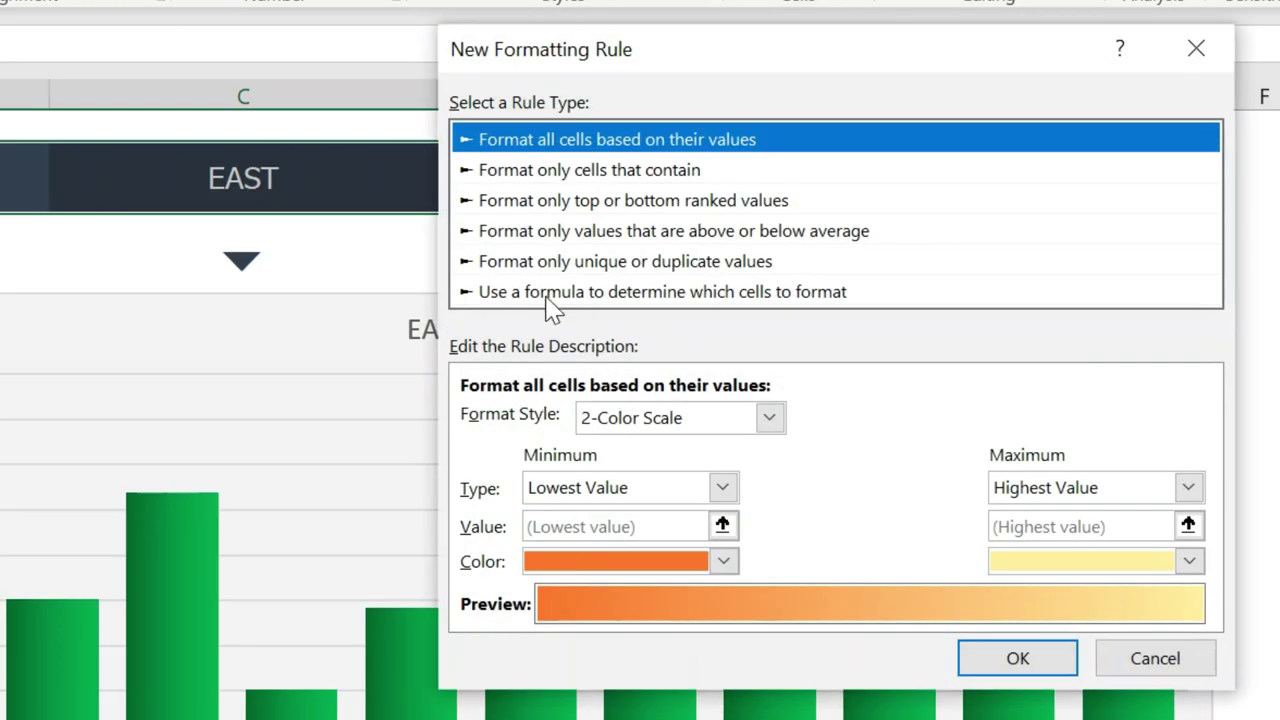
pyautogui.click(545, 292)
pyautogui.moveTo(532, 47); pyautogui.dragTo(433, 92)
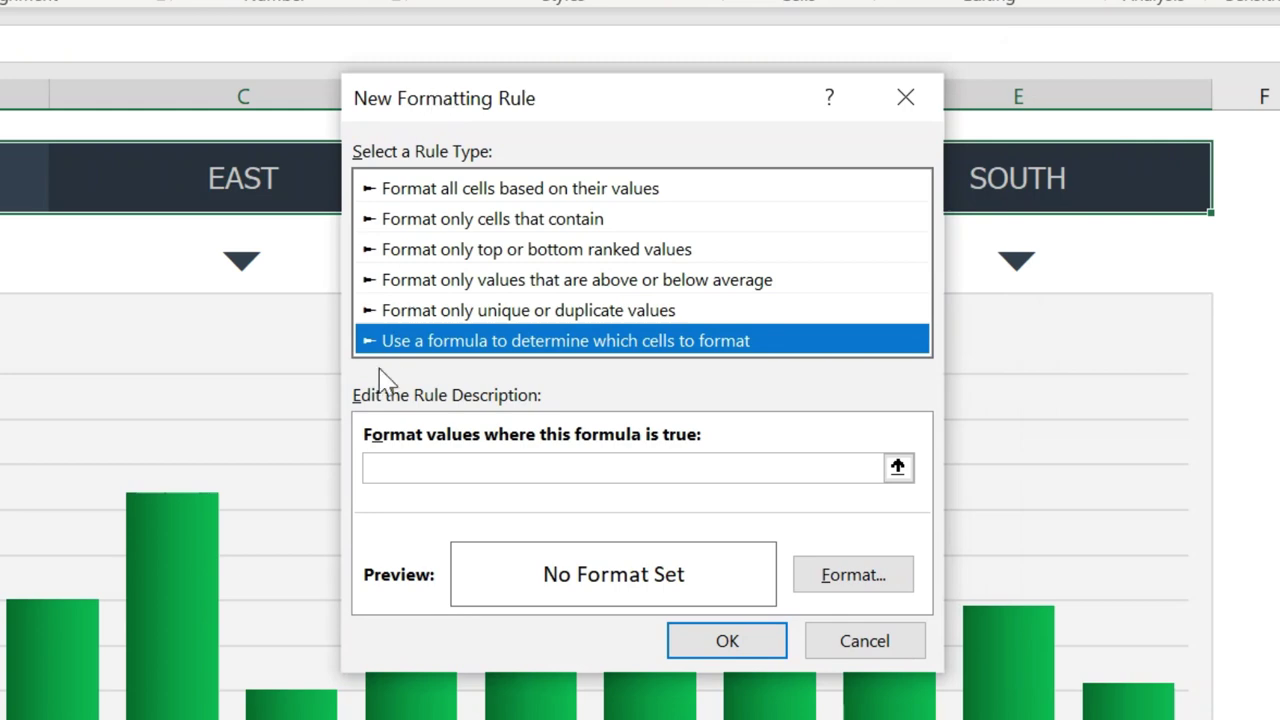
# Enter the rule formula =B$2=Calculation!$B$1 and open its Format Cells options.
pyautogui.click(409, 468)
pyautogui.write('=')
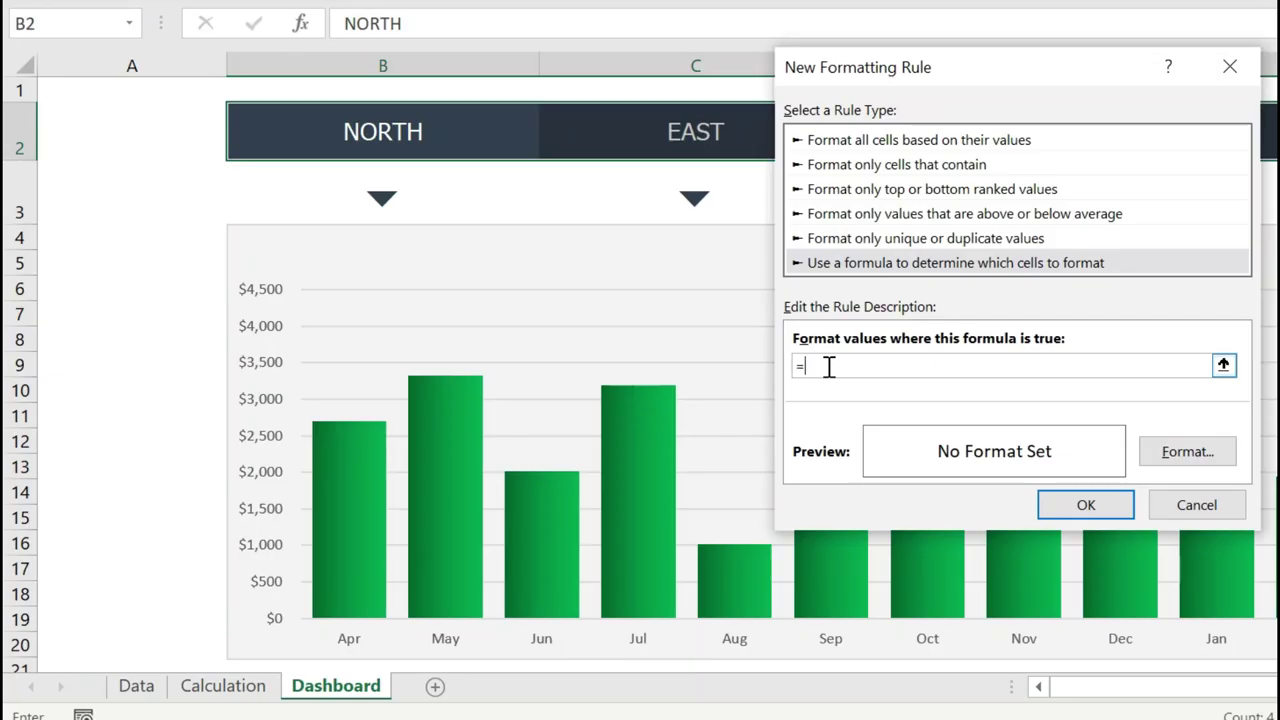
pyautogui.click(458, 143)
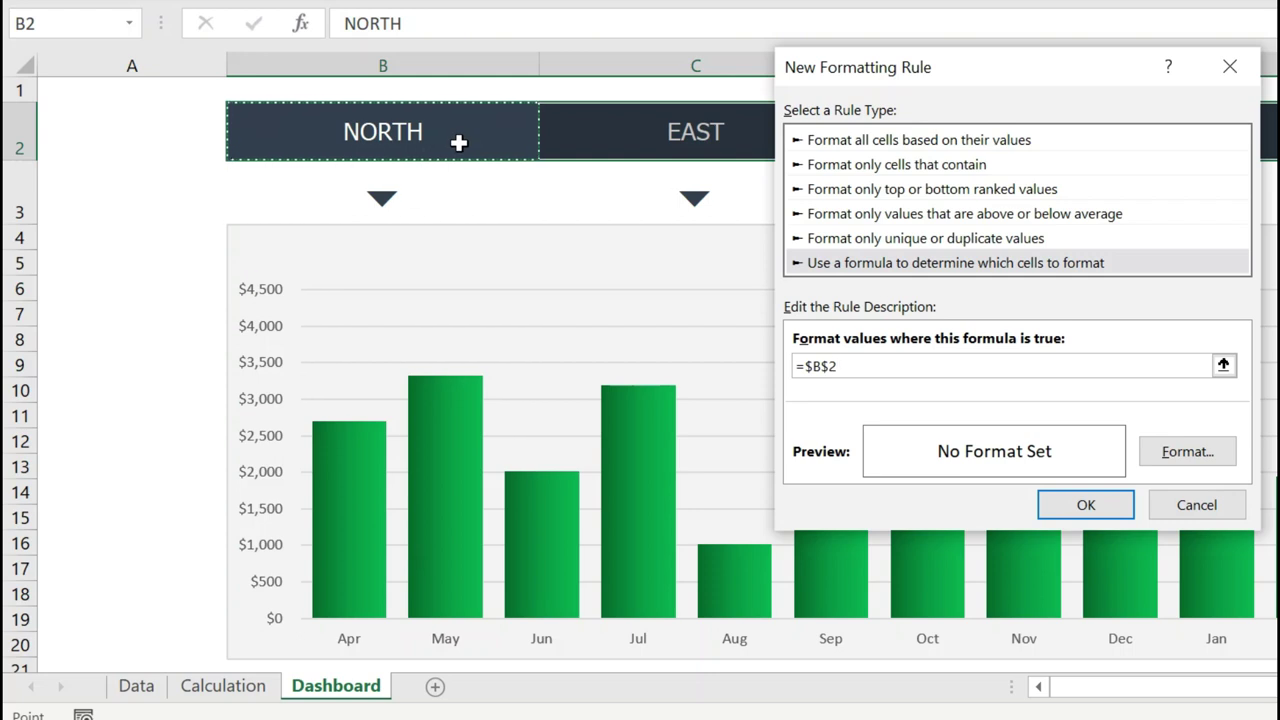
pyautogui.press('F4')
pyautogui.press('F4')
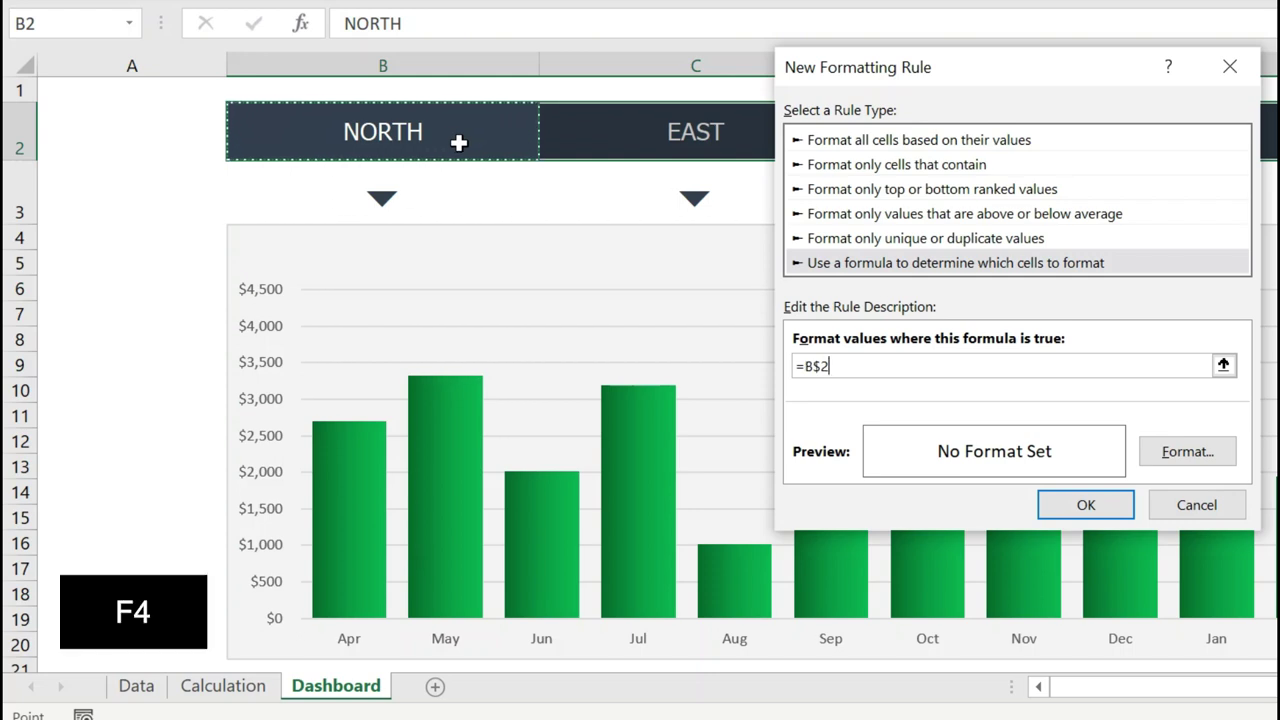
pyautogui.press('F4')
pyautogui.press('F4')
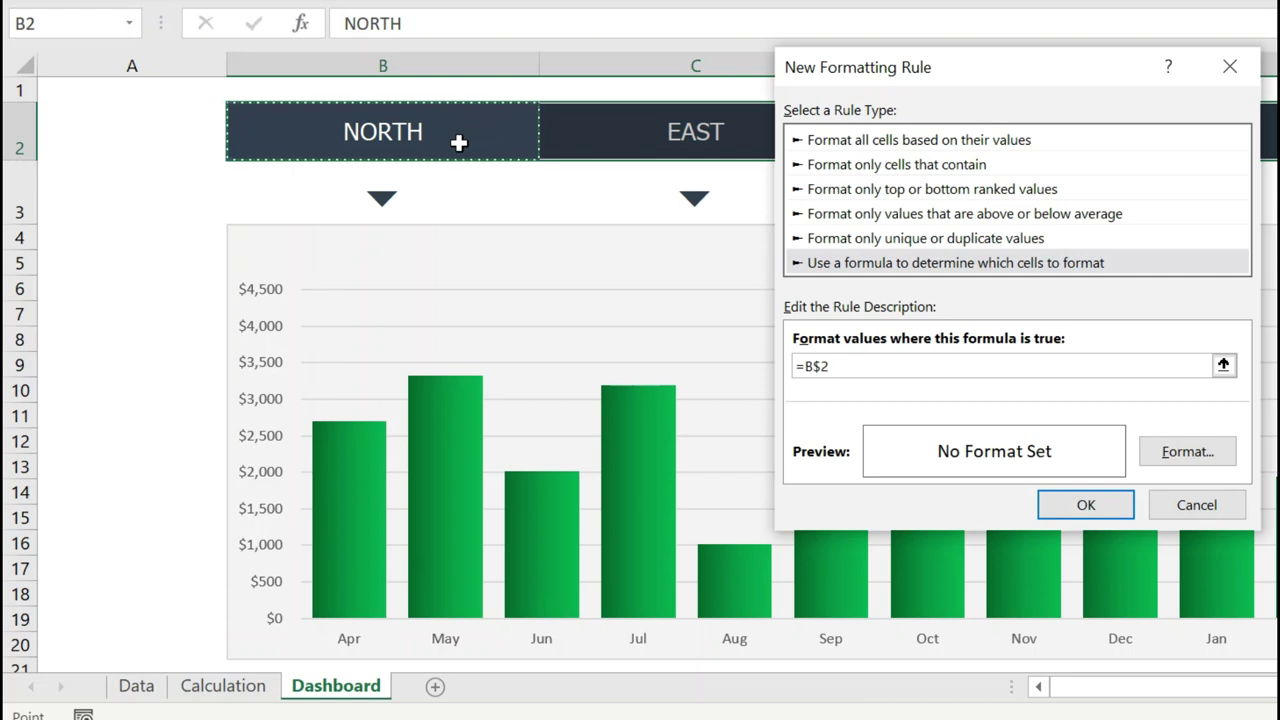
pyautogui.write('=')
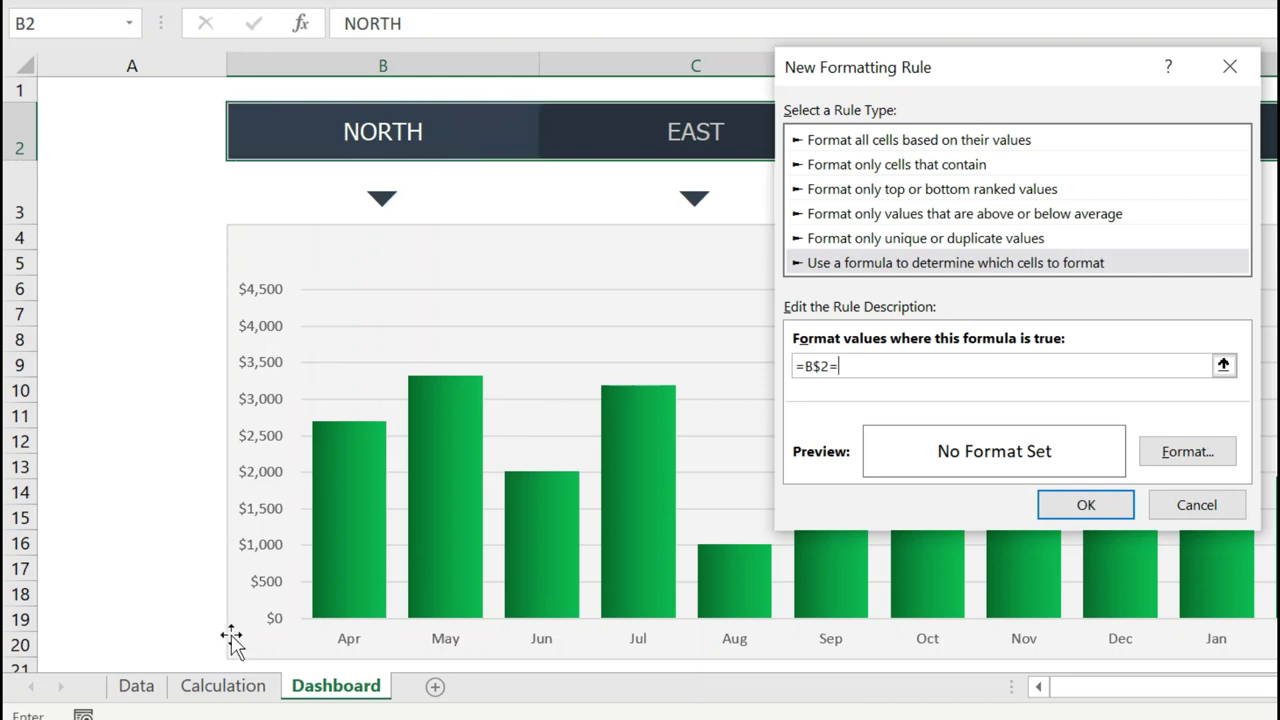
pyautogui.click(225, 686)
pyautogui.click(241, 89)
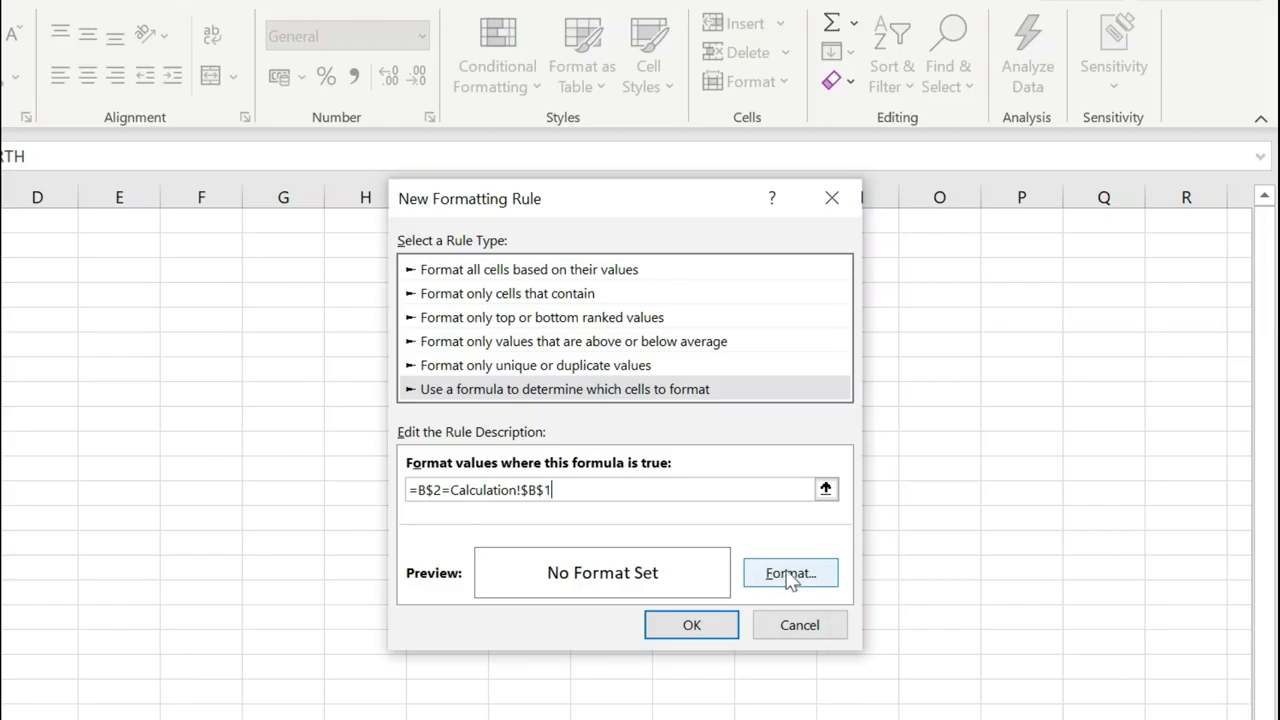
pyautogui.click(790, 574)
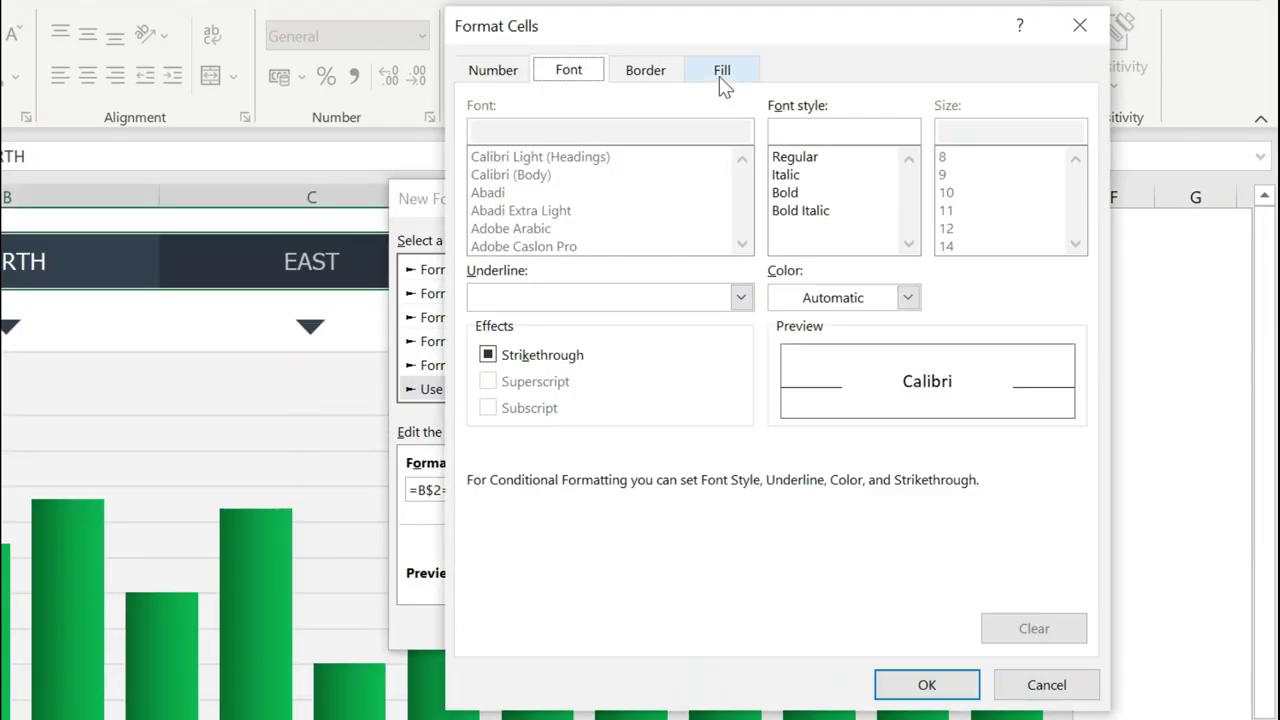
# Give the header rule a bright red fill and save it.
pyautogui.click(719, 76)
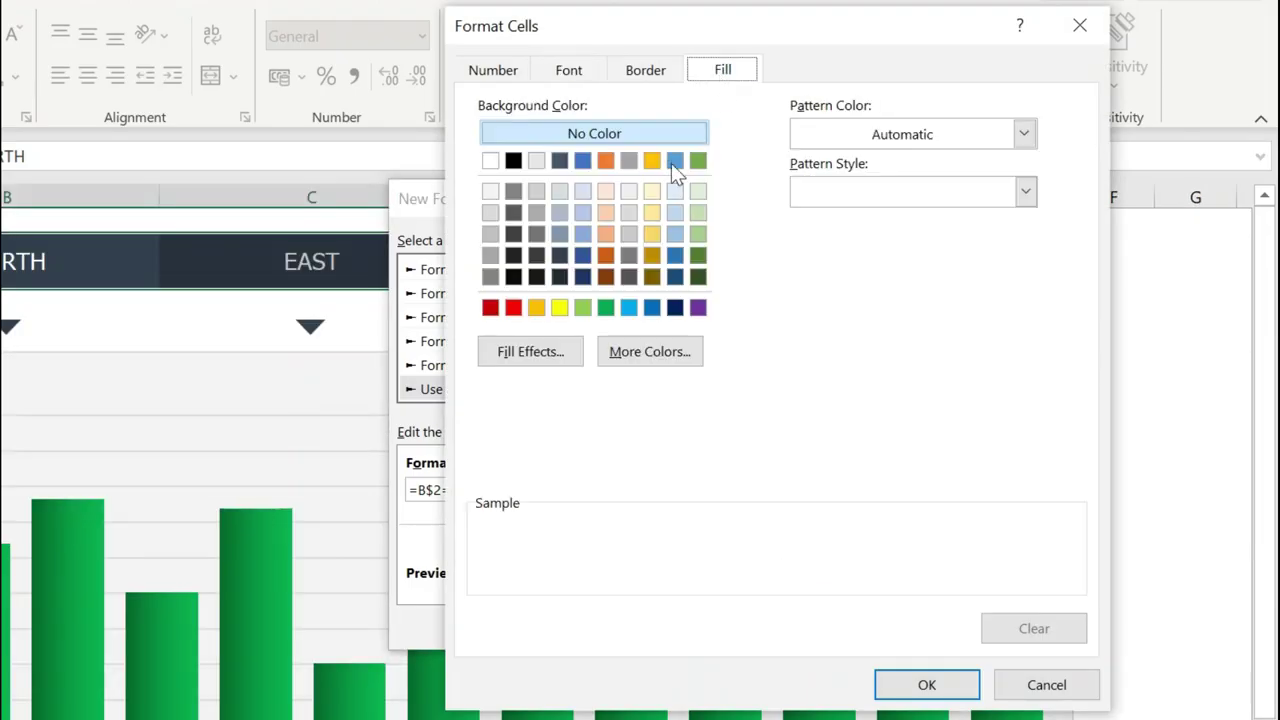
pyautogui.click(513, 308)
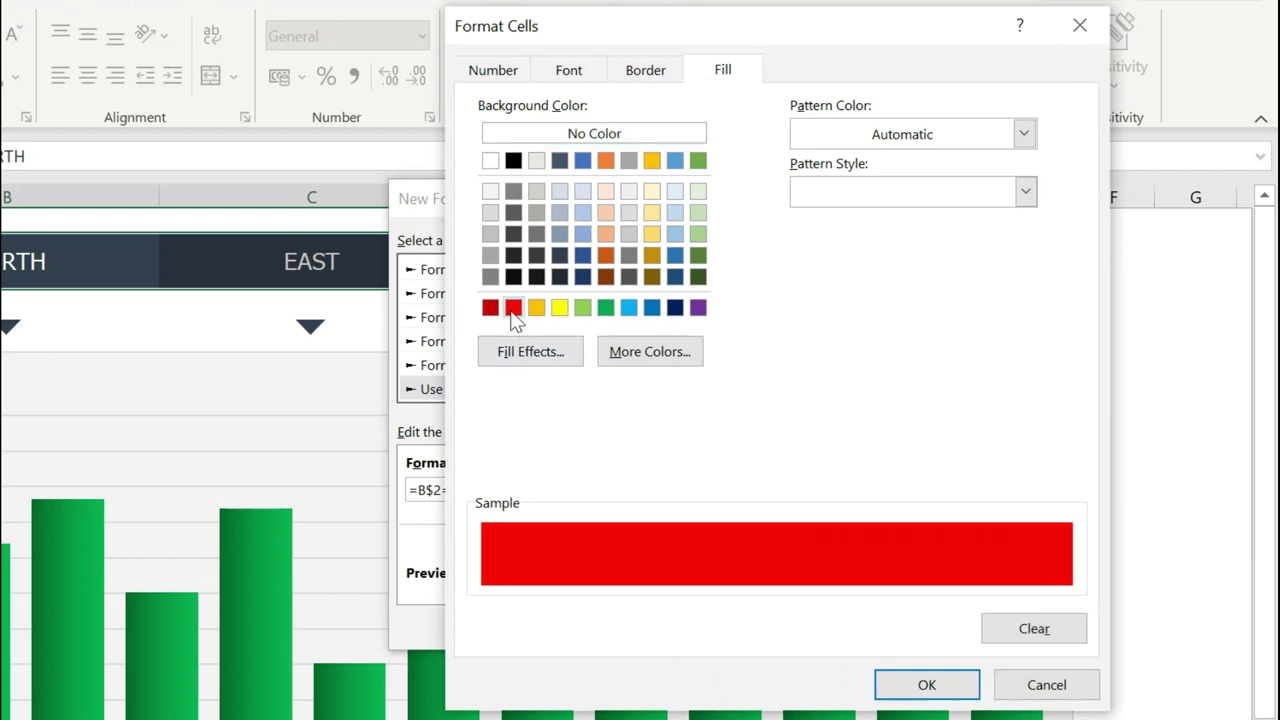
pyautogui.click(490, 308)
pyautogui.click(513, 308)
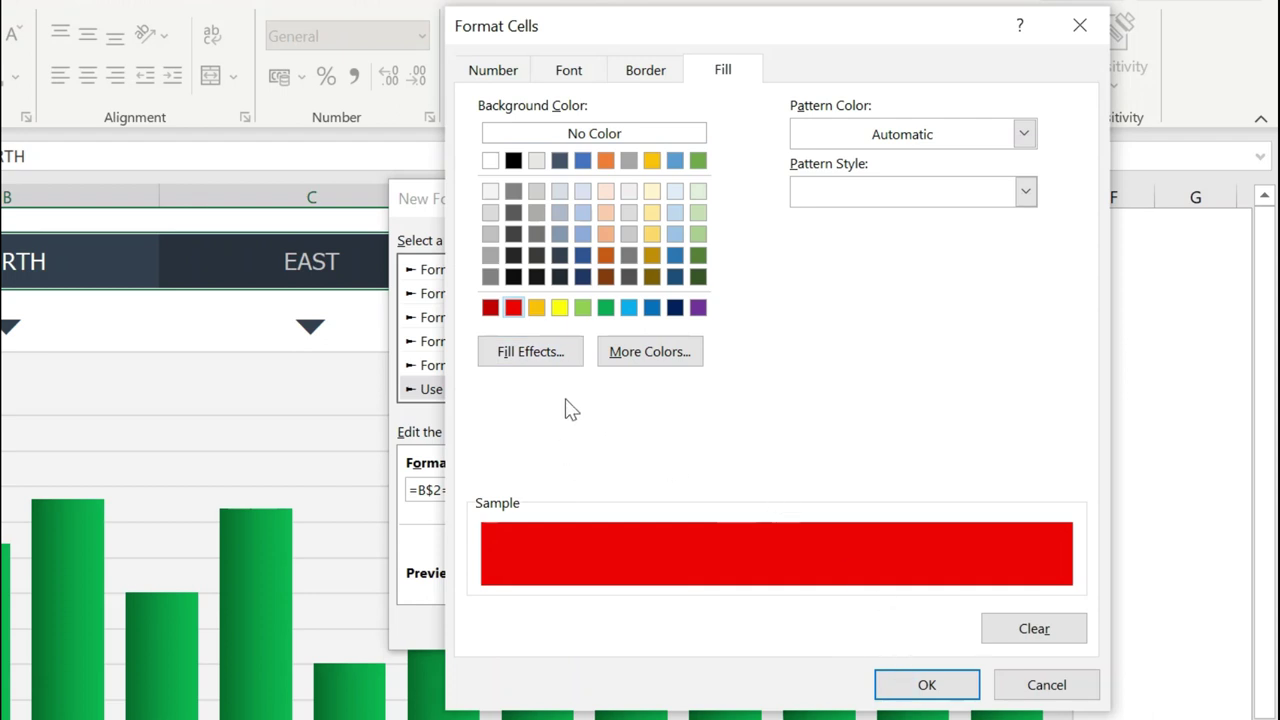
pyautogui.click(928, 686)
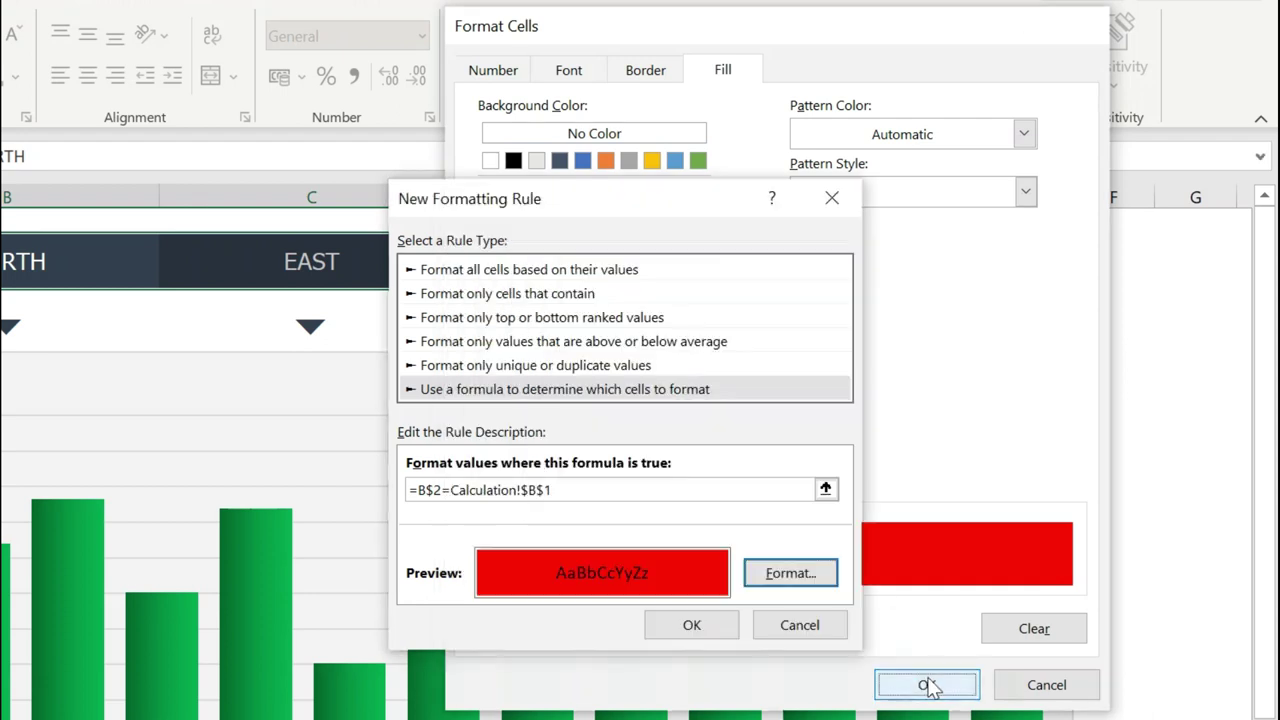
pyautogui.click(715, 622)
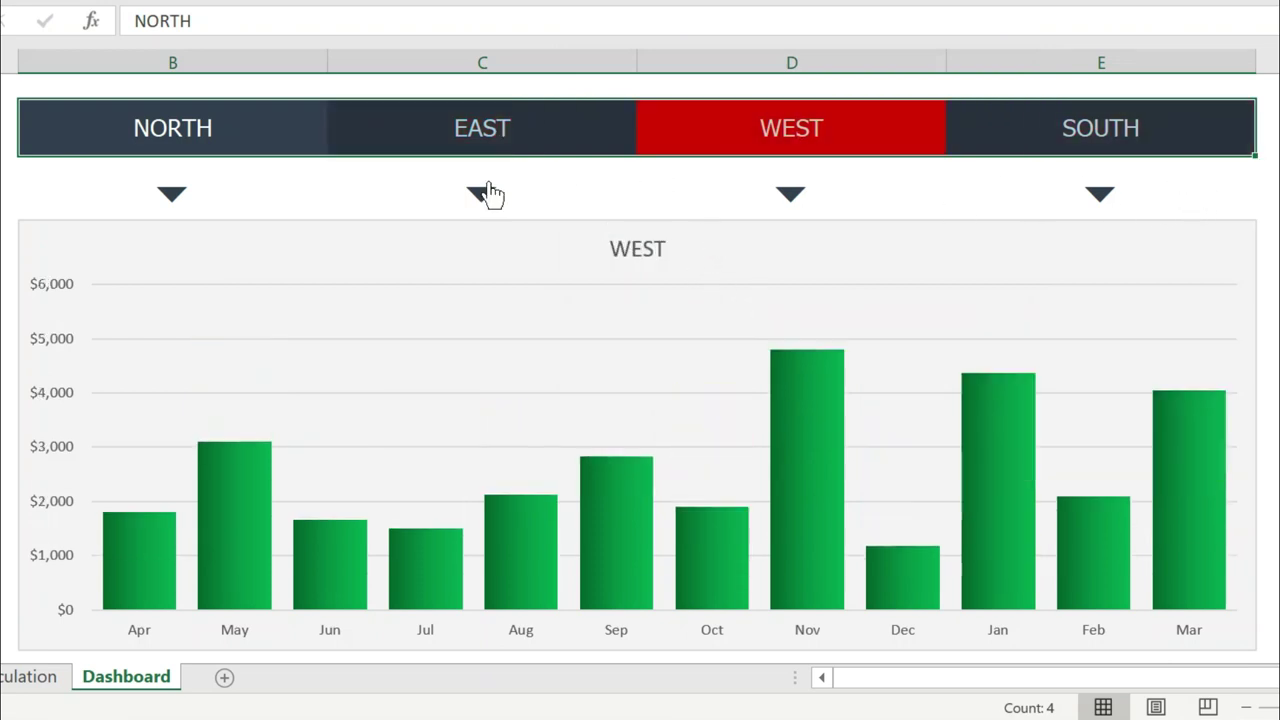
# Test the region arrows, then select the arrow cells B3:E3.
pyautogui.hotkey('shift', 'Left')
pyautogui.click(203, 128)
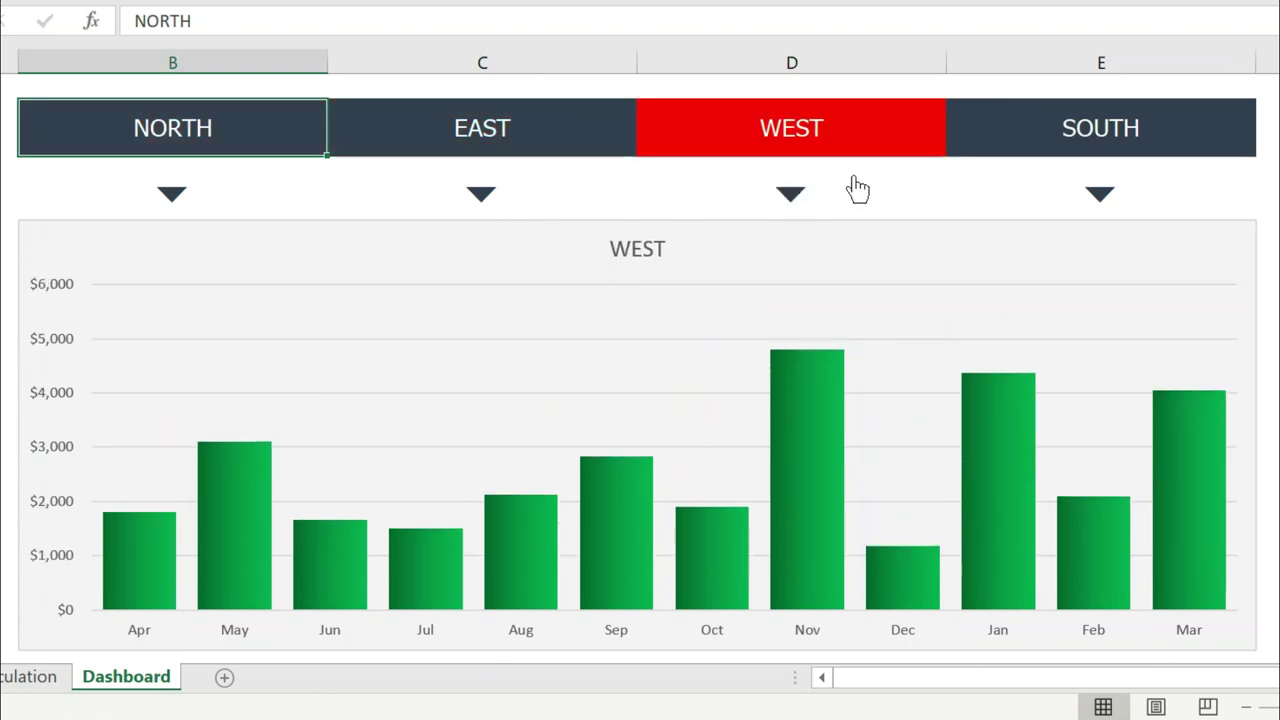
pyautogui.moveTo(172, 194)
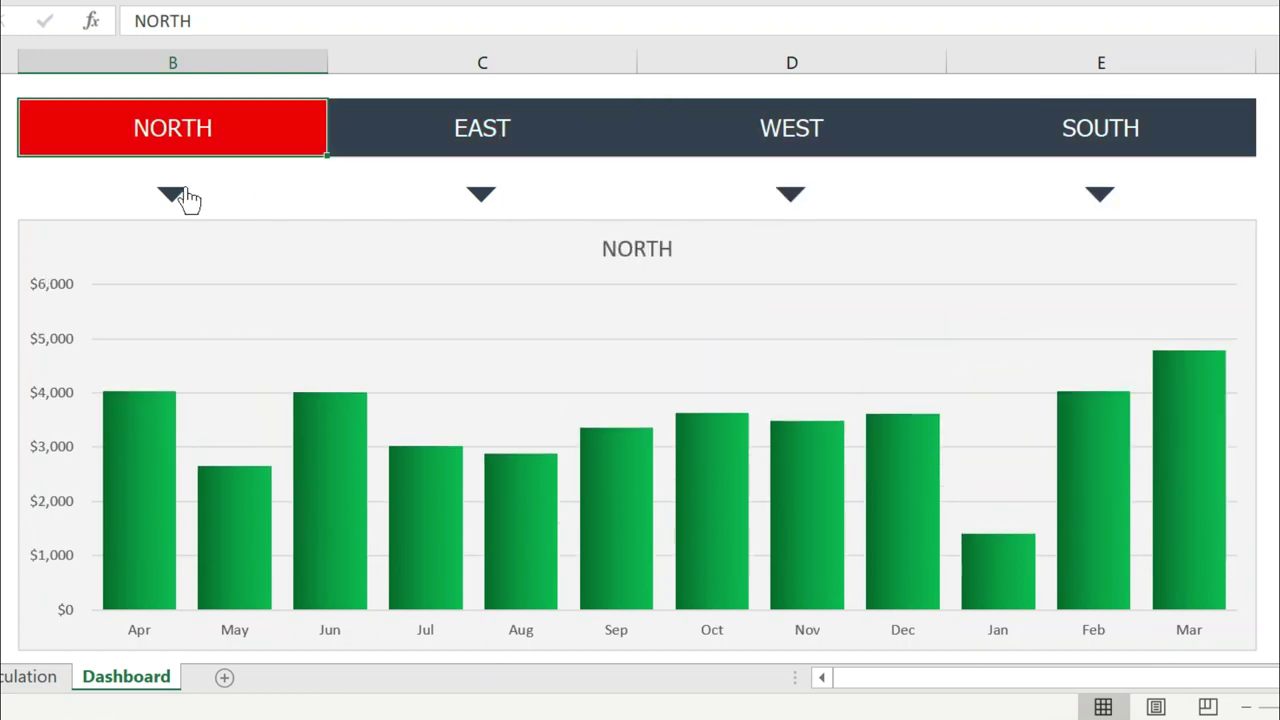
pyautogui.click(100, 195)
pyautogui.hotkey('shift', 'Right')
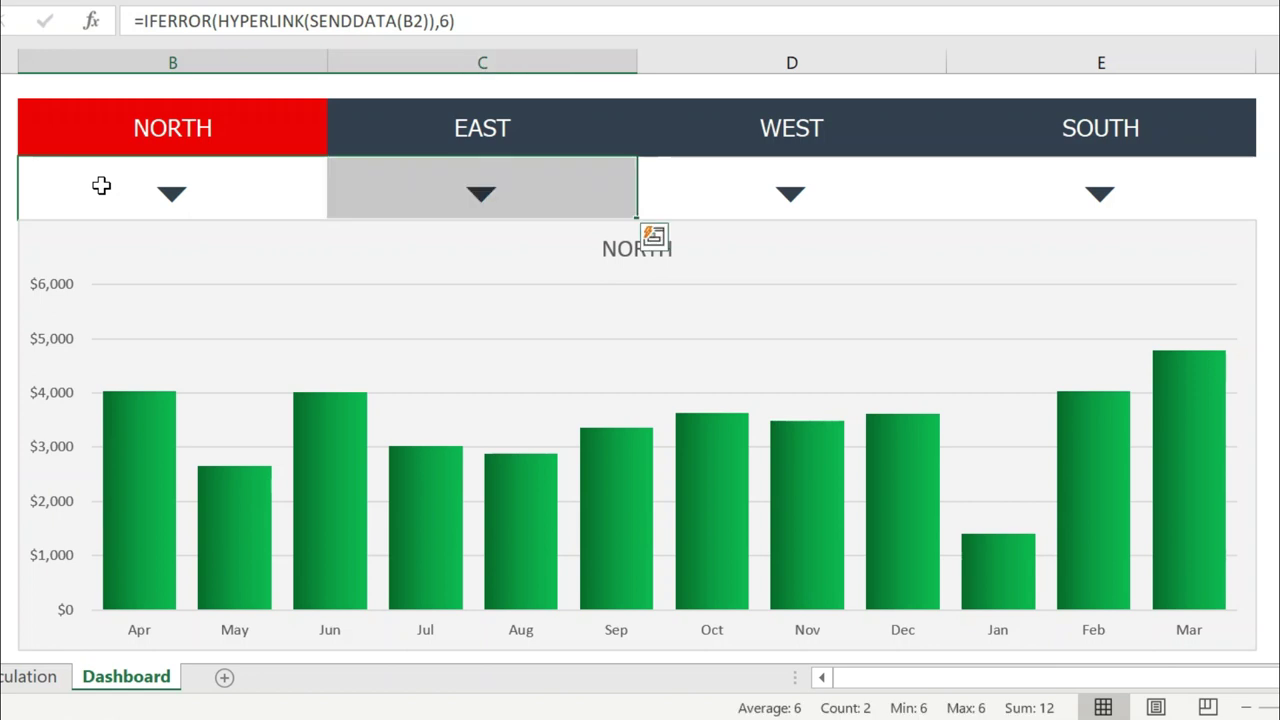
pyautogui.hotkey('shift', 'Right')
pyautogui.hotkey('shift', 'Right')
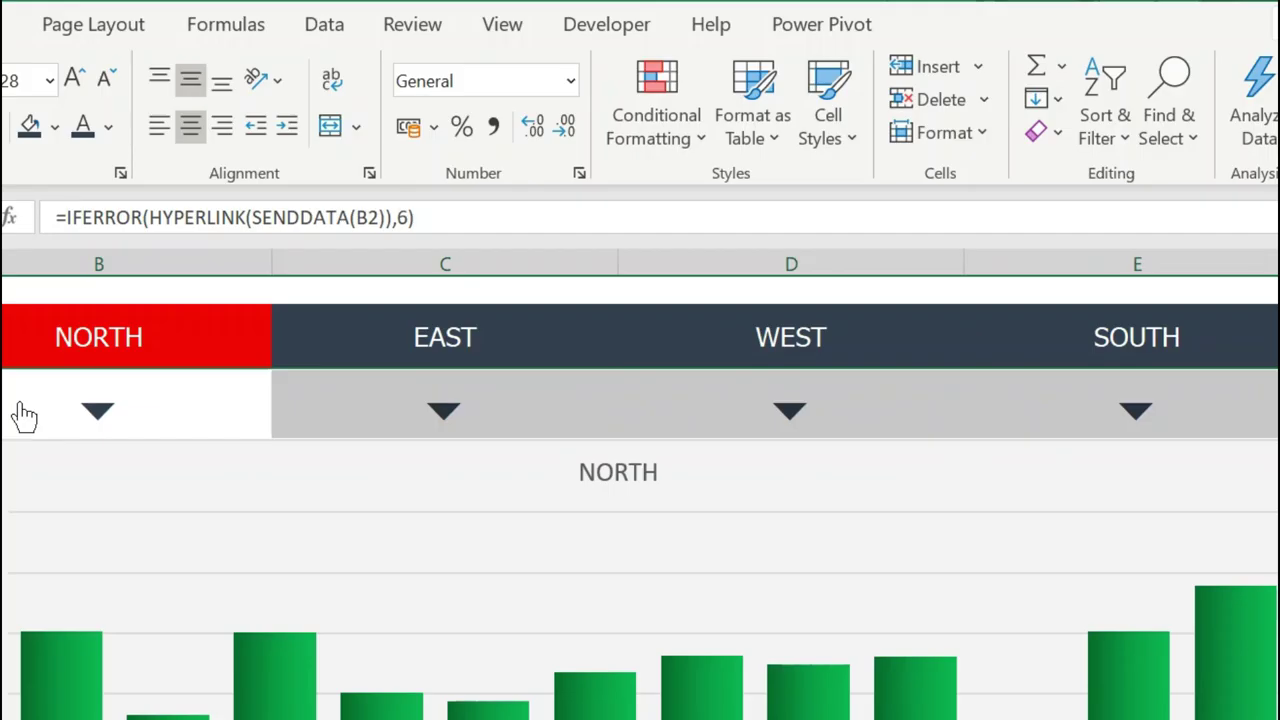
# Create a formula rule for B3:E3 using =B$2=Calculation!$B$1.
pyautogui.click(694, 140)
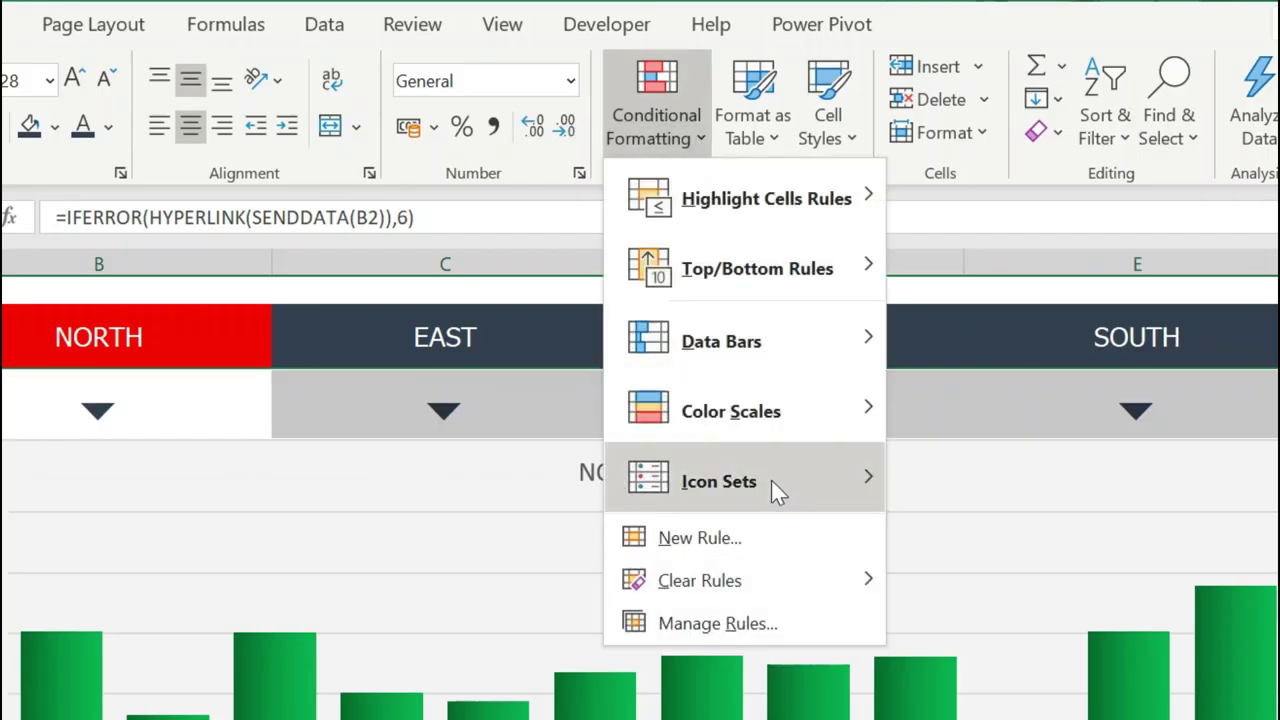
pyautogui.click(709, 538)
pyautogui.click(617, 372)
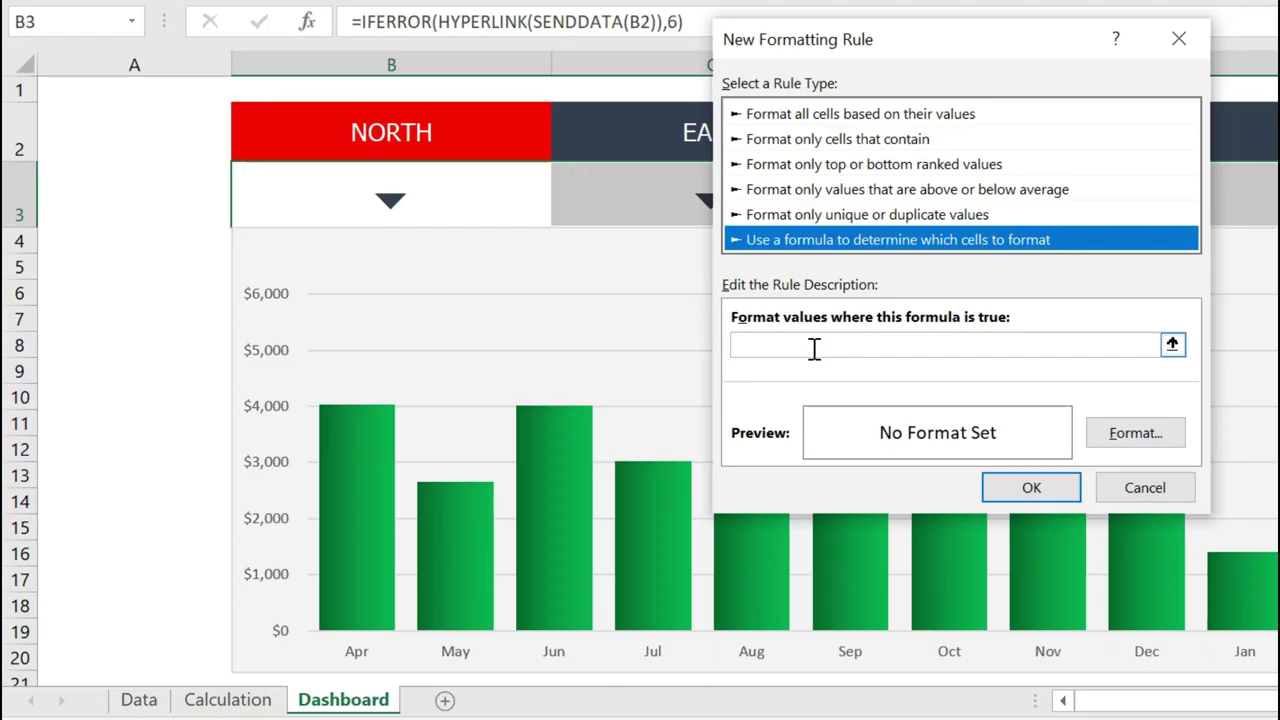
pyautogui.click(814, 348)
pyautogui.click(455, 137)
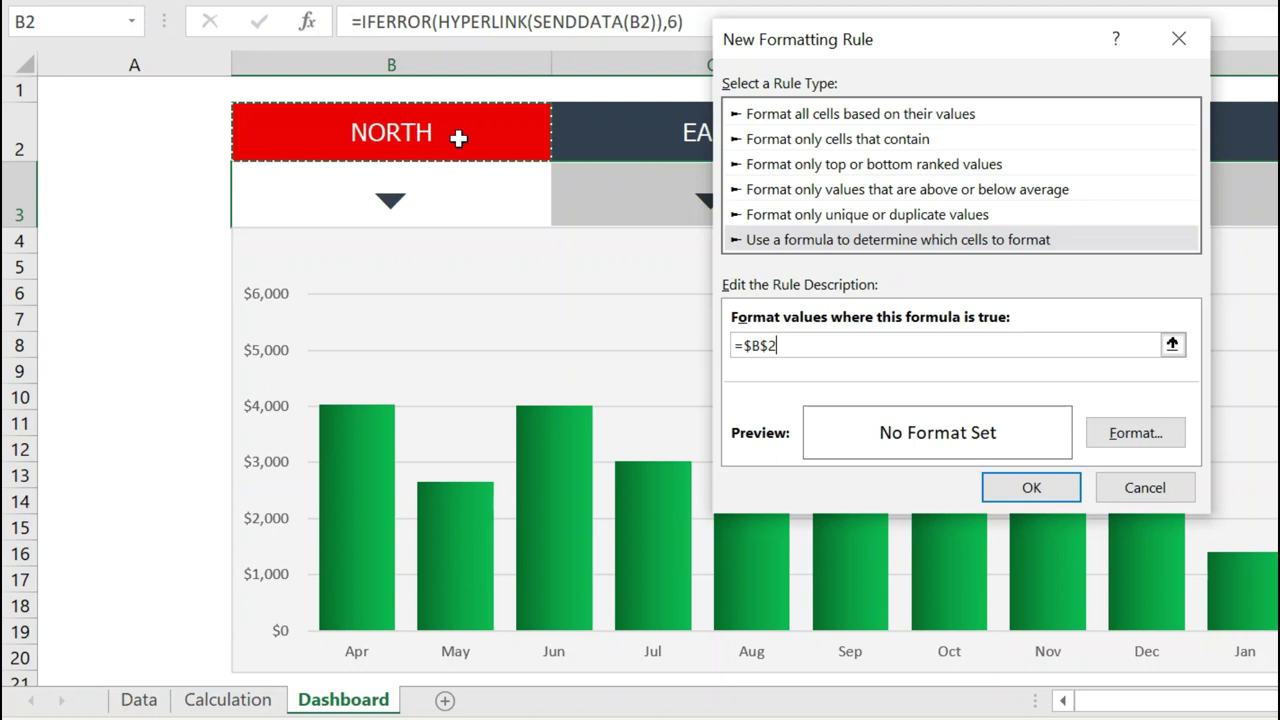
pyautogui.press('F4')
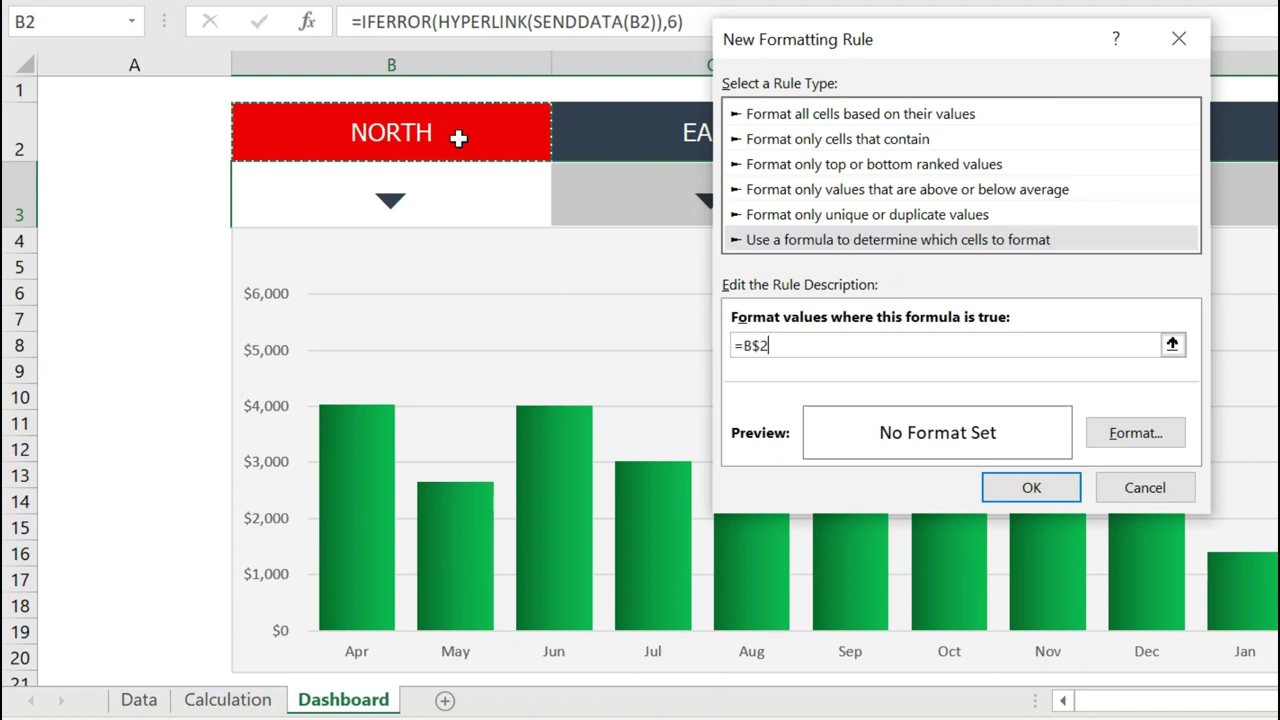
pyautogui.press('F4')
pyautogui.write('=')
pyautogui.click(212, 697)
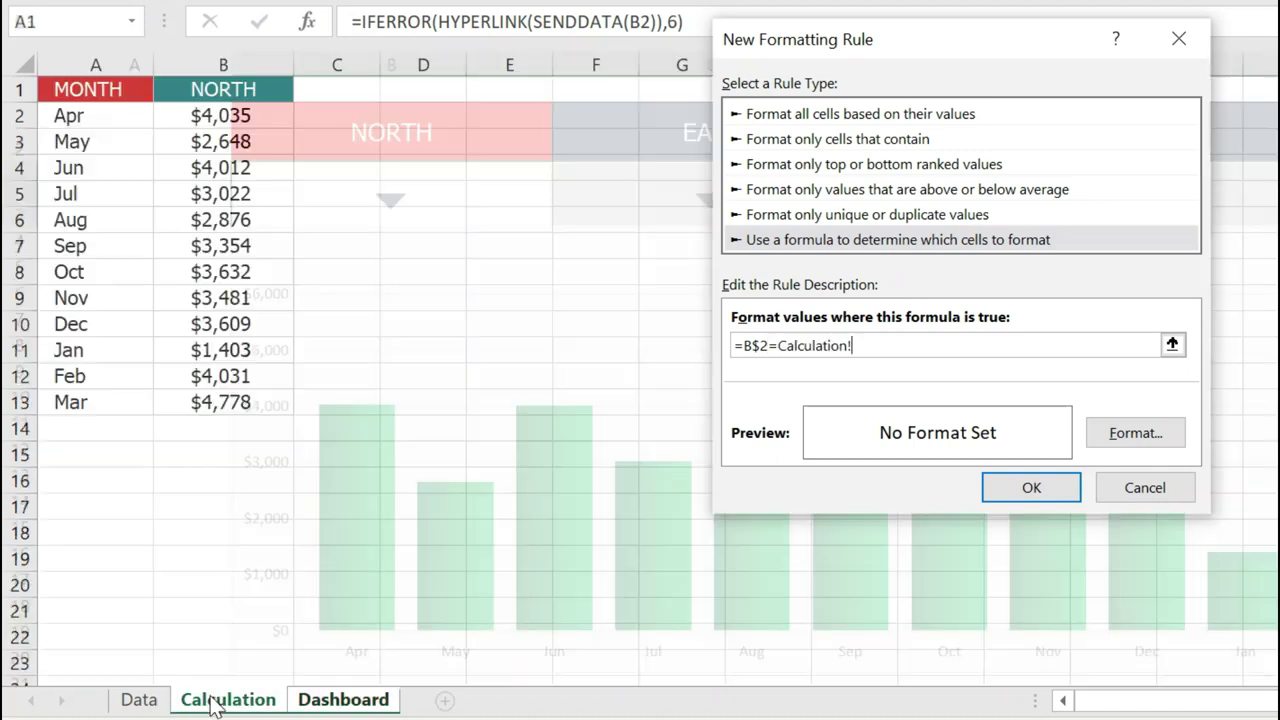
pyautogui.click(234, 89)
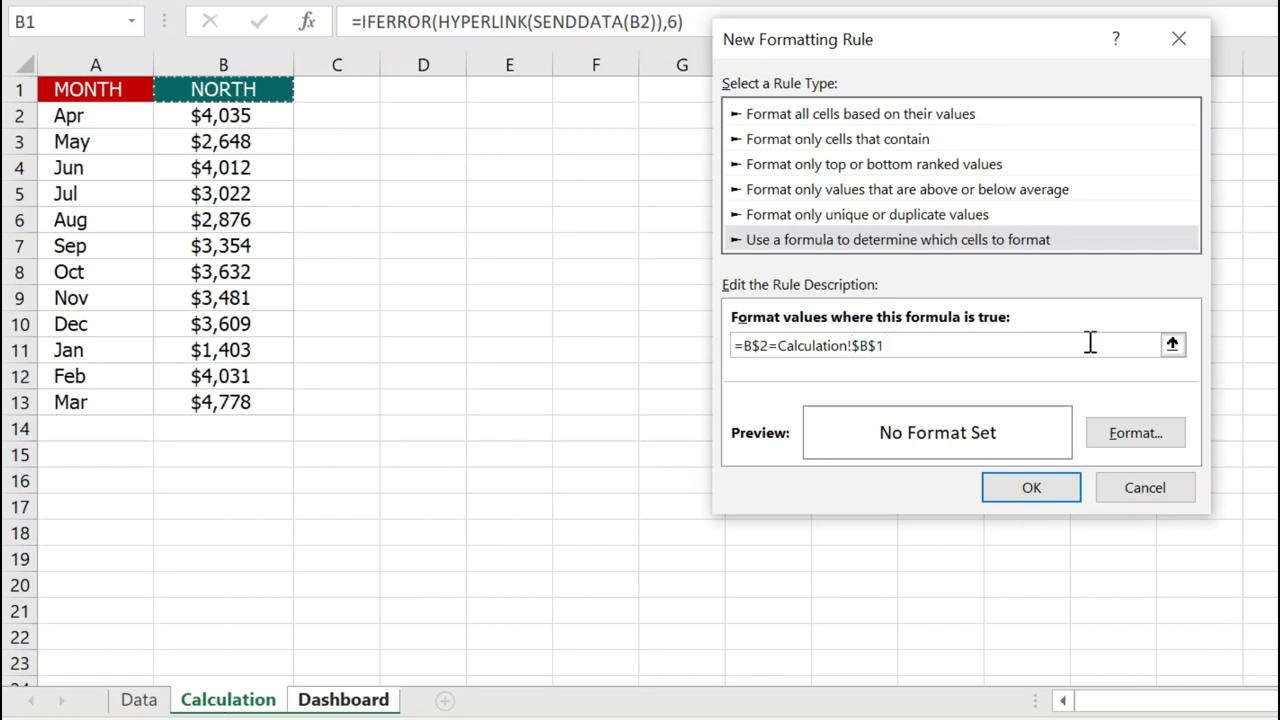
# Give the arrow rule a red font colour and save it.
pyautogui.click(1063, 535)
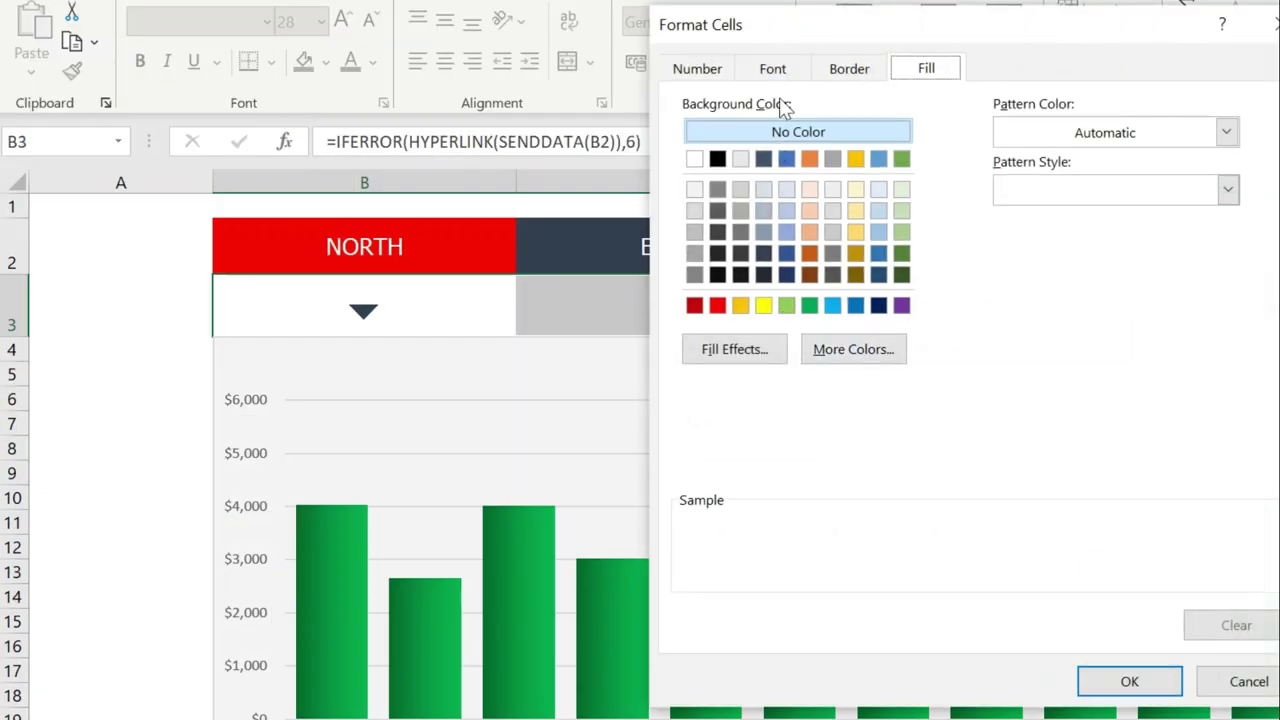
pyautogui.click(778, 72)
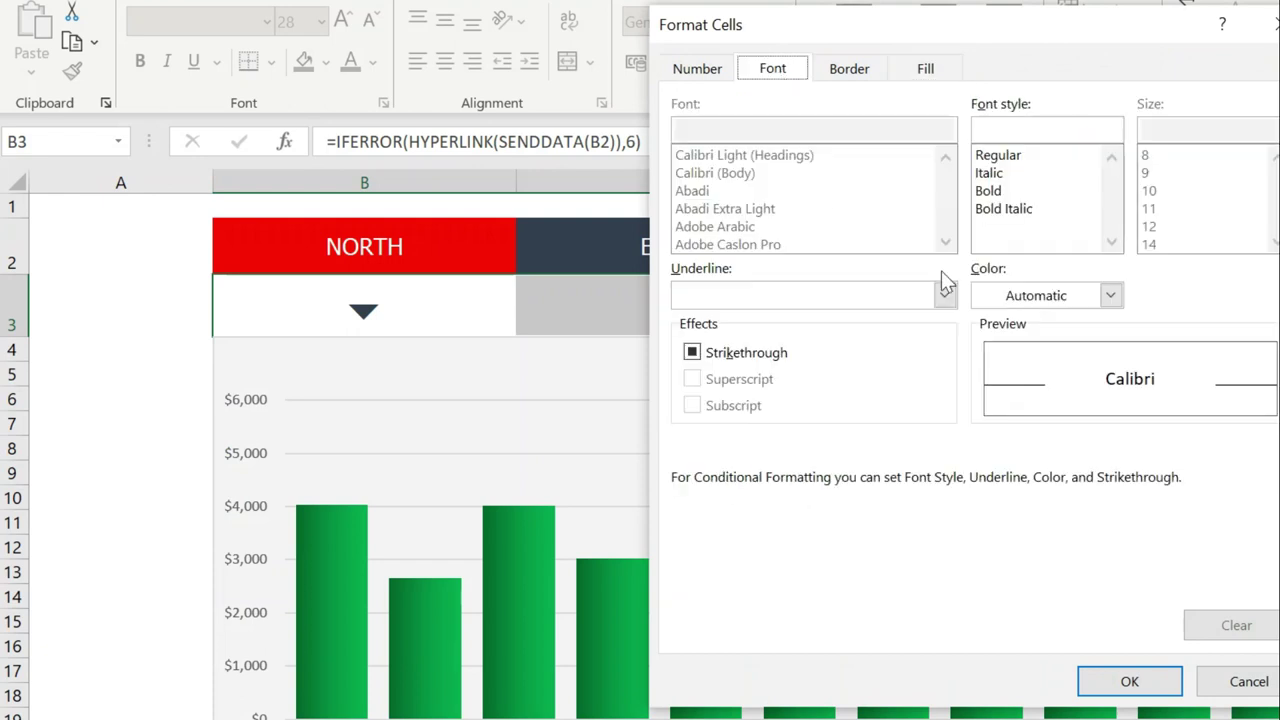
pyautogui.click(1038, 300)
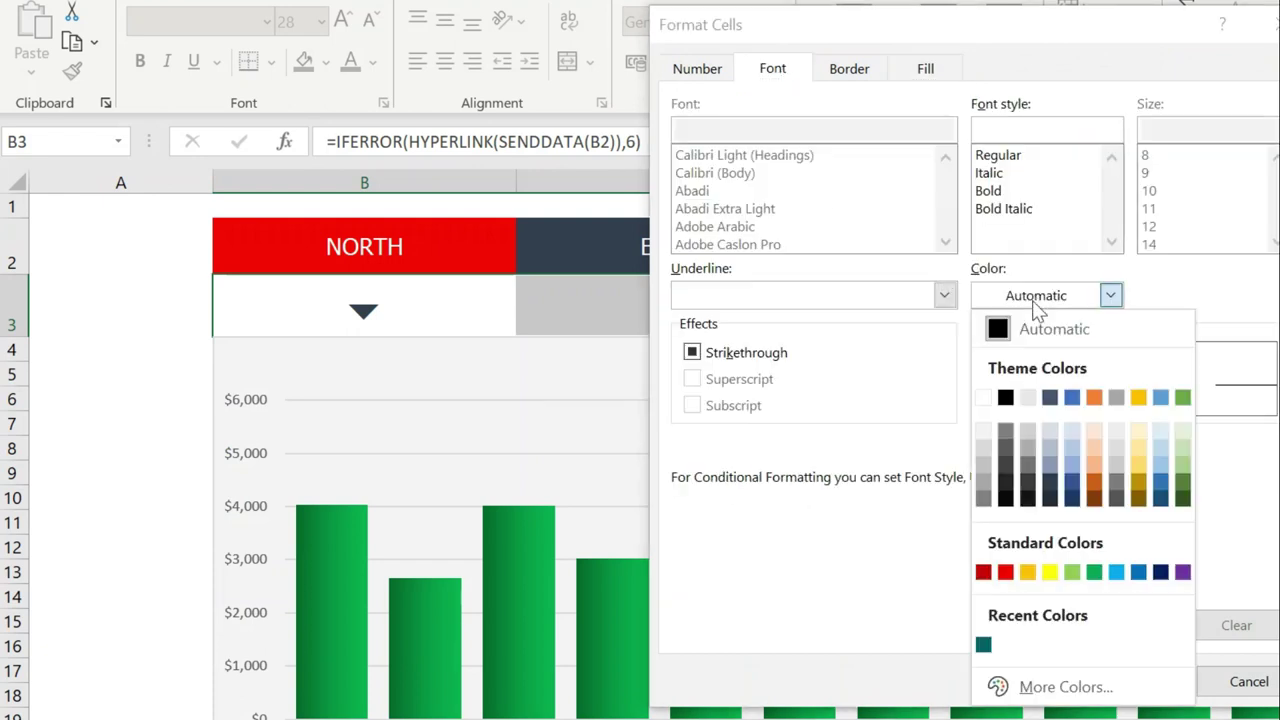
pyautogui.click(1005, 572)
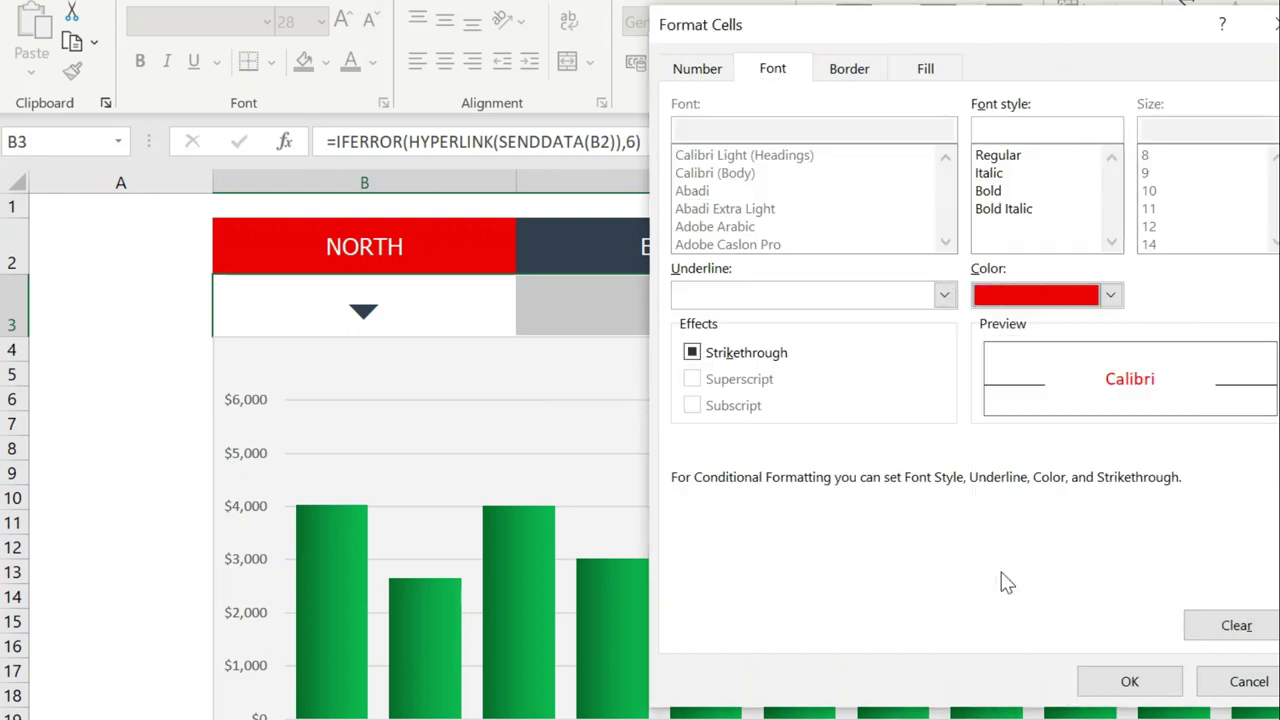
pyautogui.click(1130, 682)
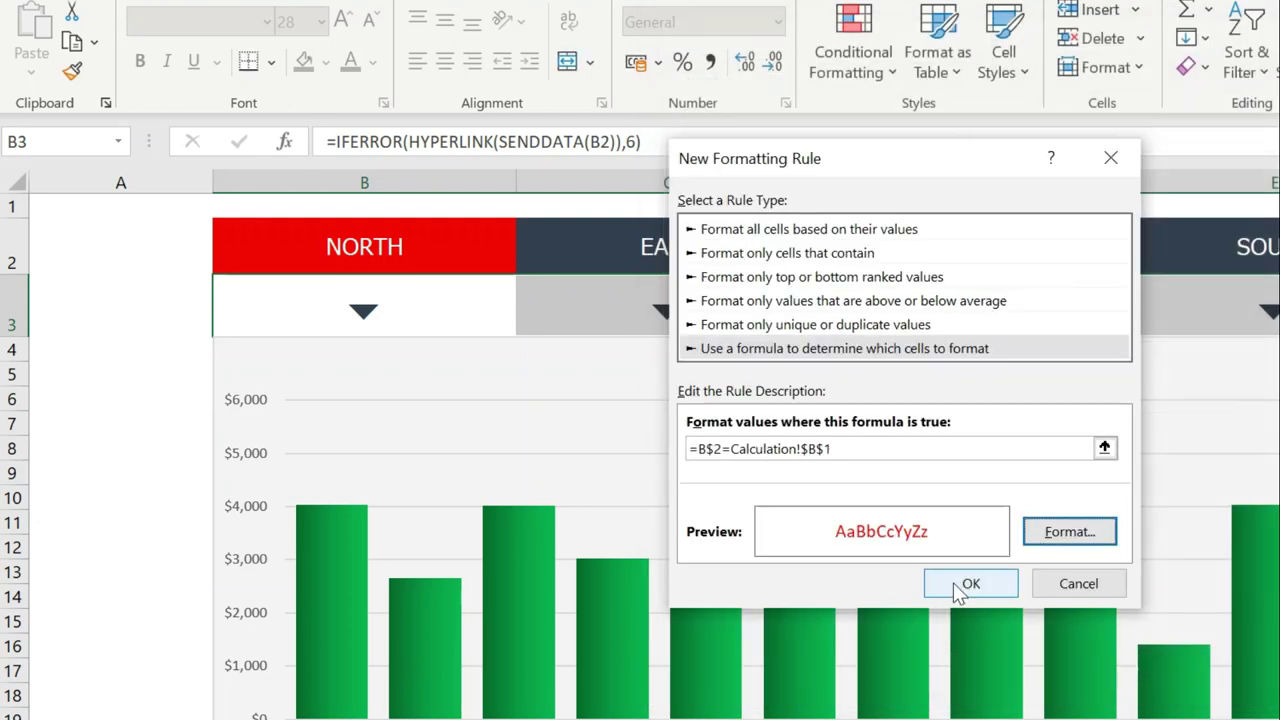
pyautogui.click(968, 584)
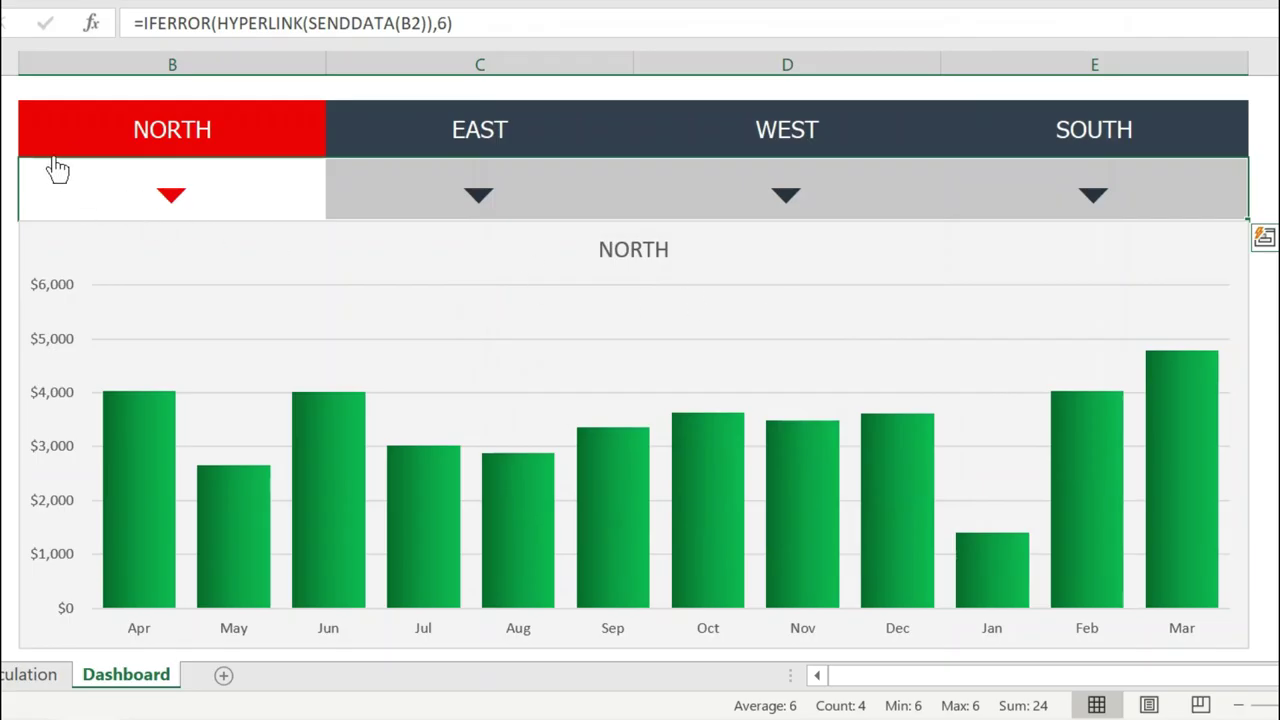
pyautogui.click(64, 134)
pyautogui.click(474, 198)
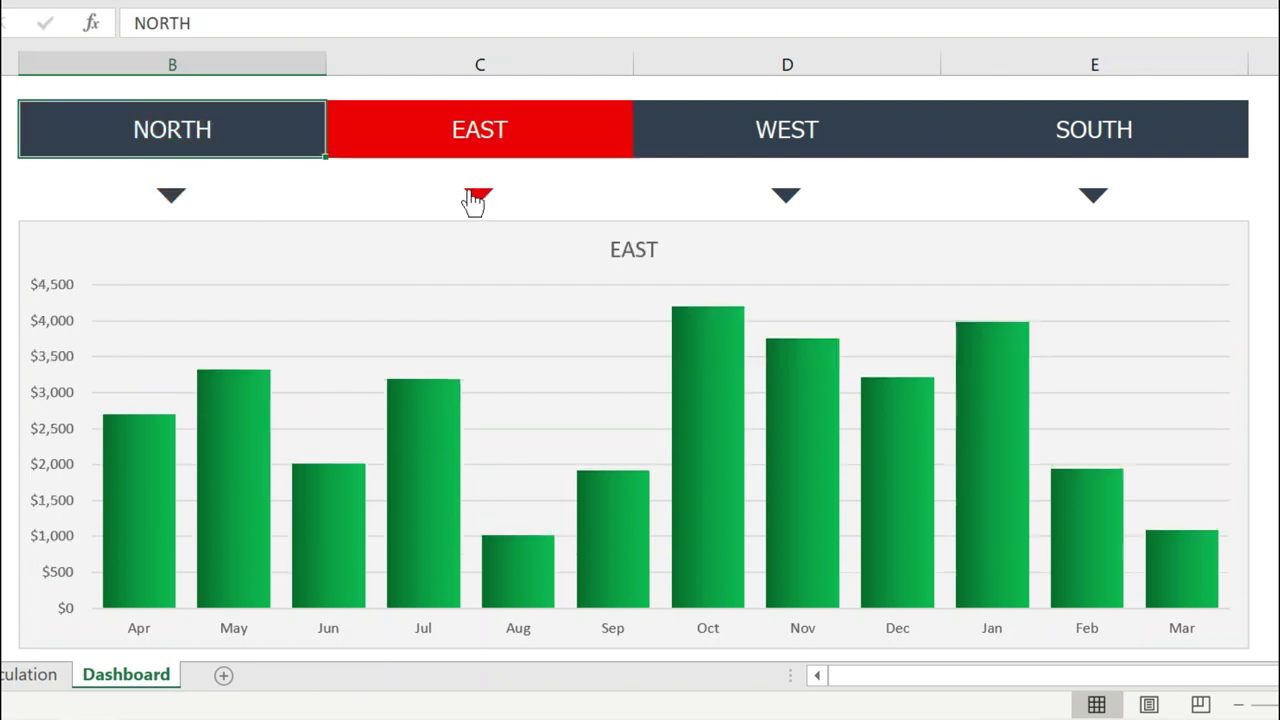
pyautogui.click(766, 198)
pyautogui.click(1080, 203)
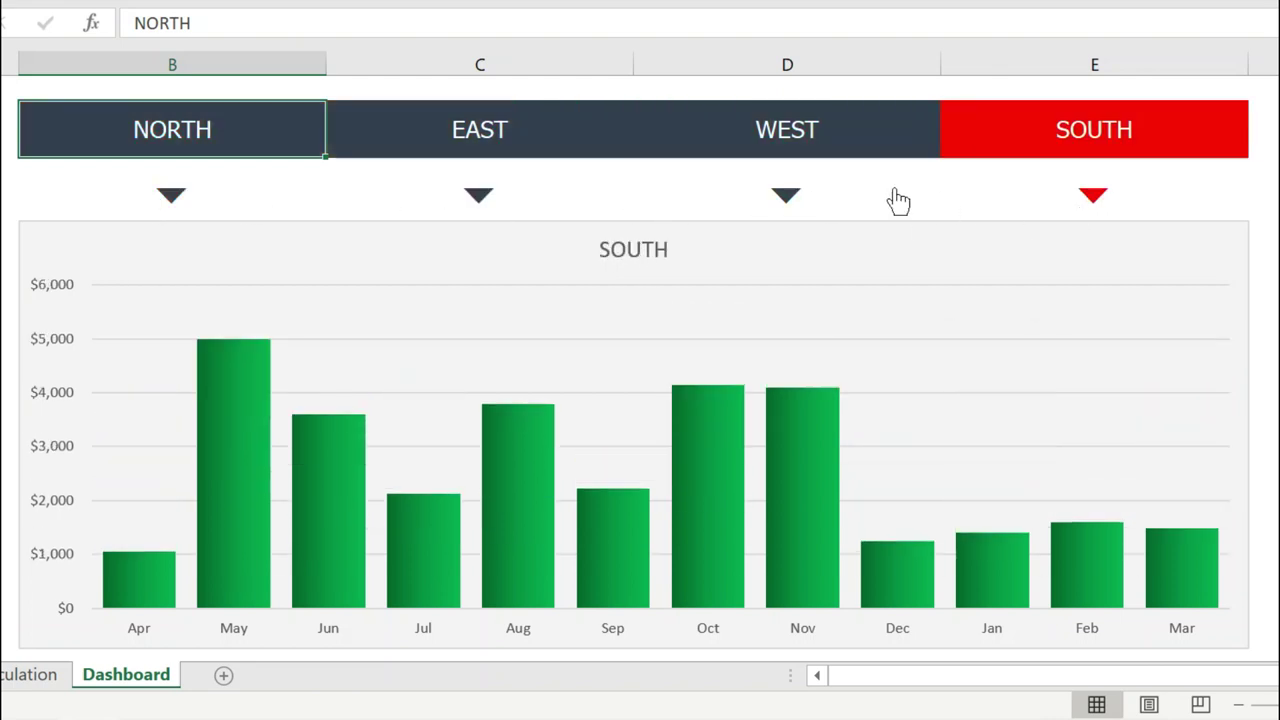
pyautogui.click(760, 196)
pyautogui.click(492, 200)
pyautogui.click(195, 207)
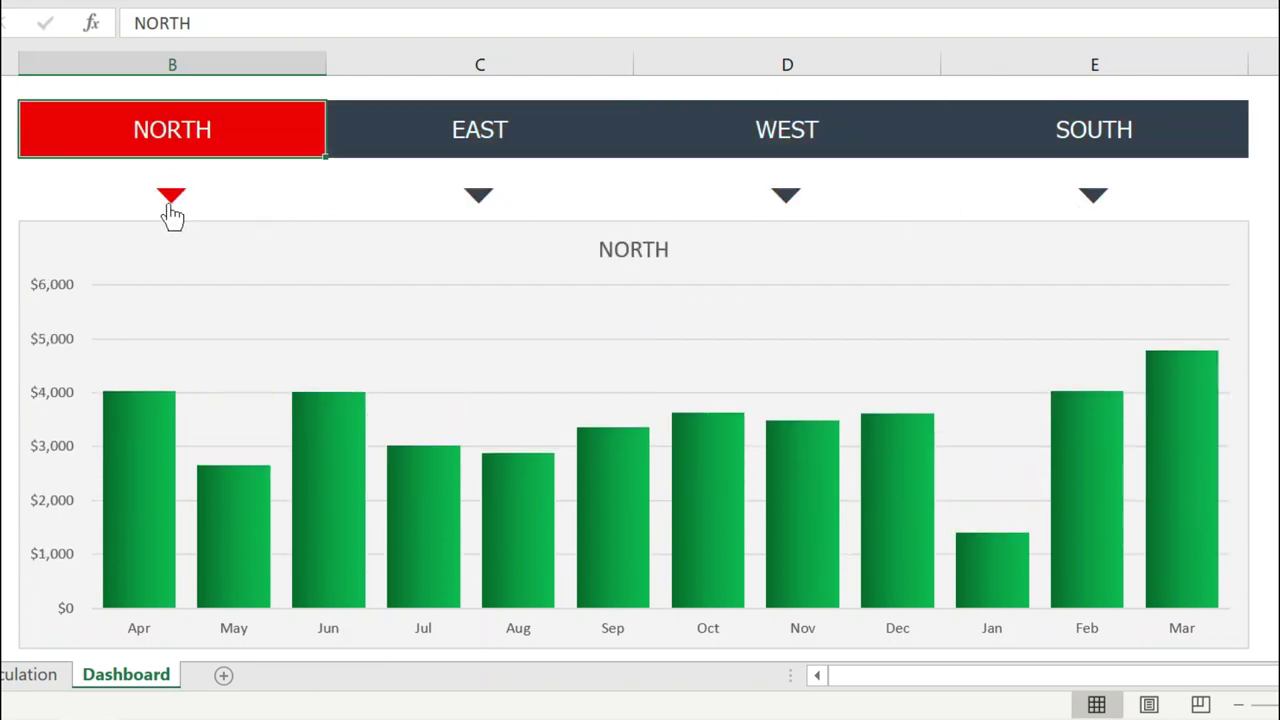
pyautogui.click(9, 129)
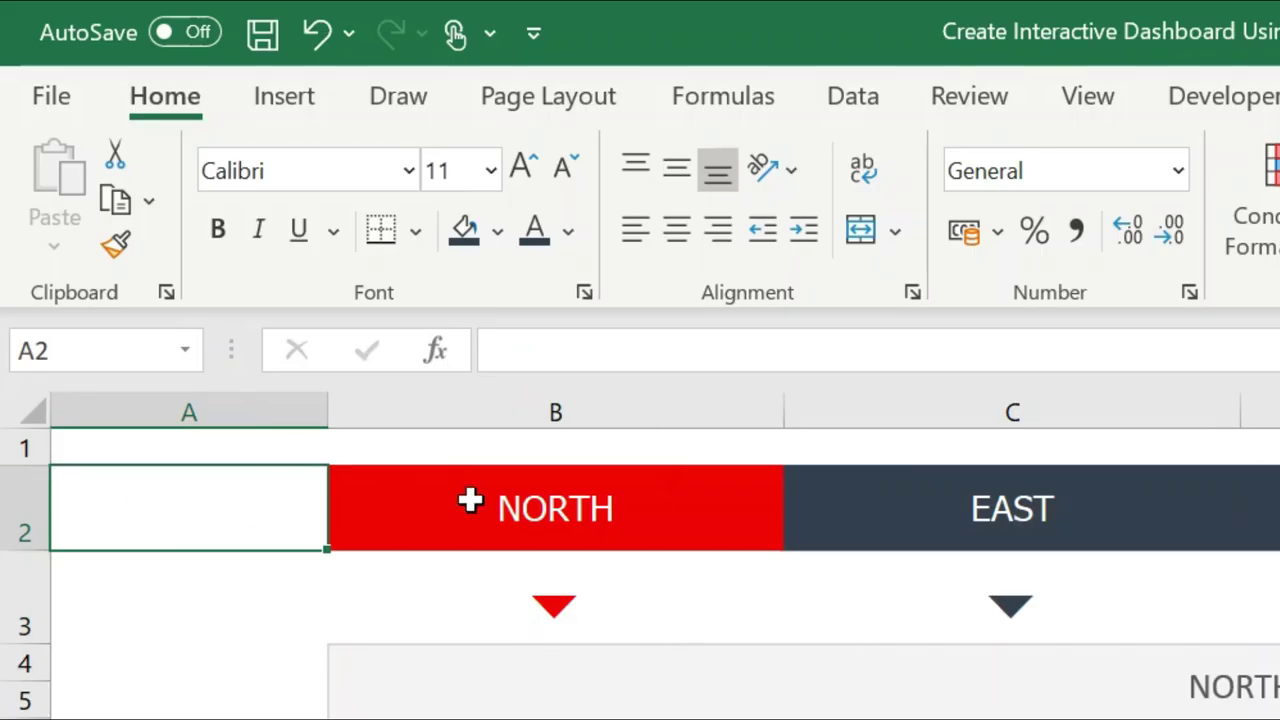
# Turn off row and column headings and switch the dashboard to EAST.
pyautogui.click(1100, 112)
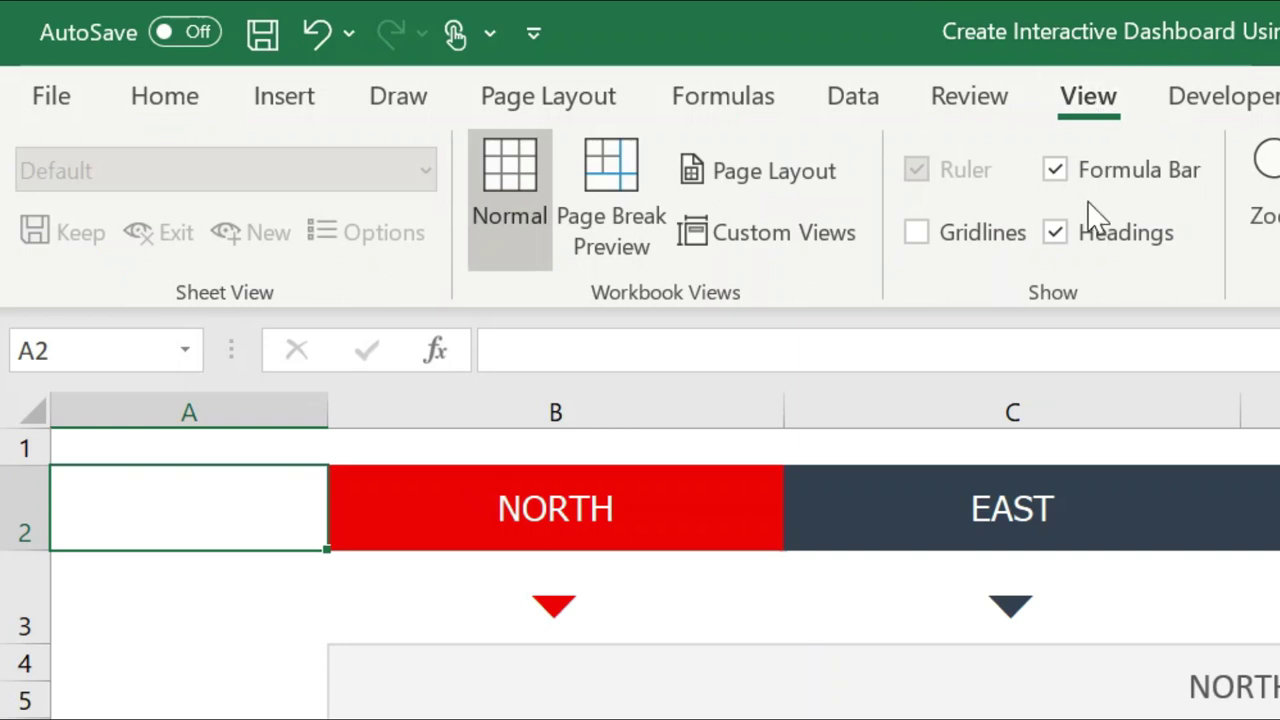
pyautogui.click(1078, 236)
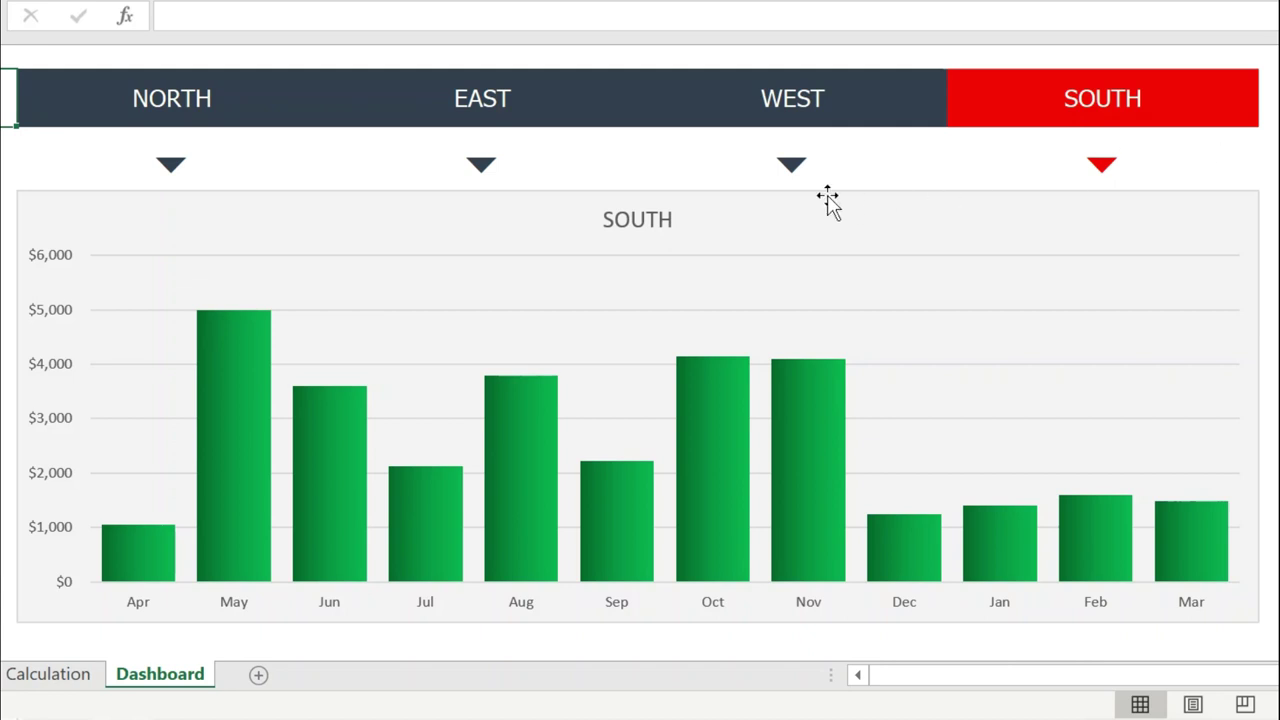
pyautogui.moveTo(792, 98)
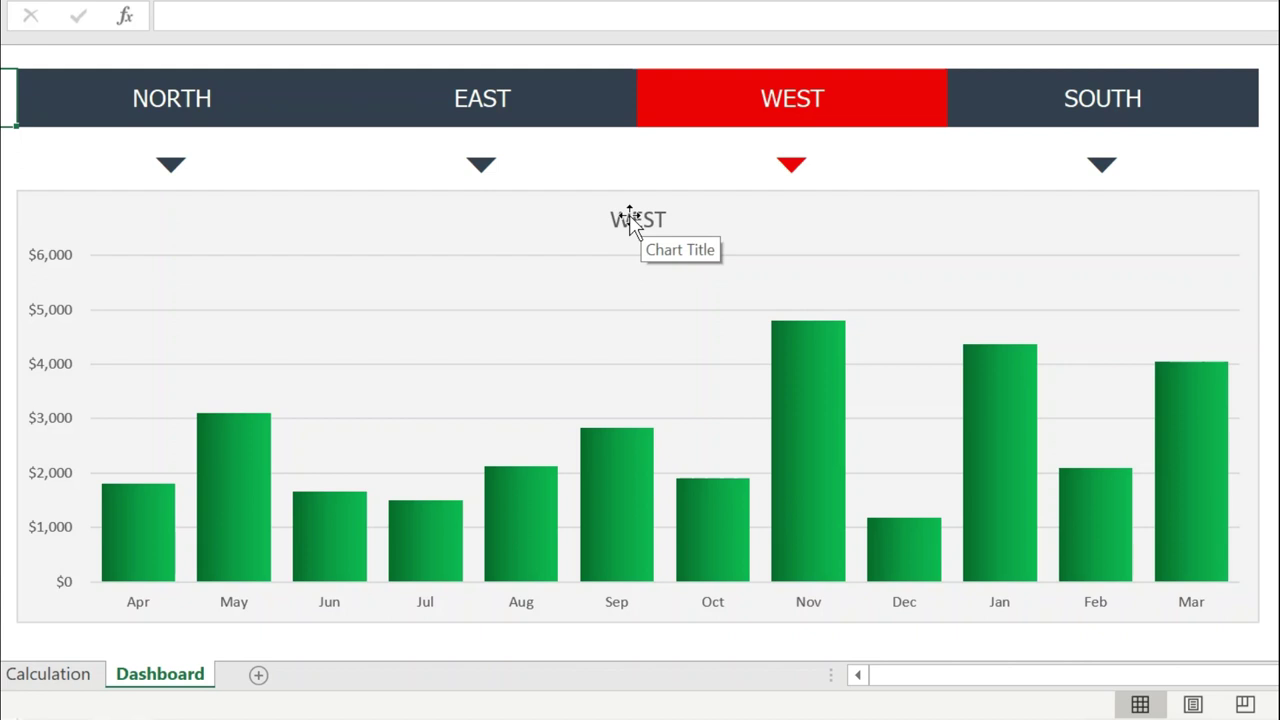
pyautogui.click(497, 178)
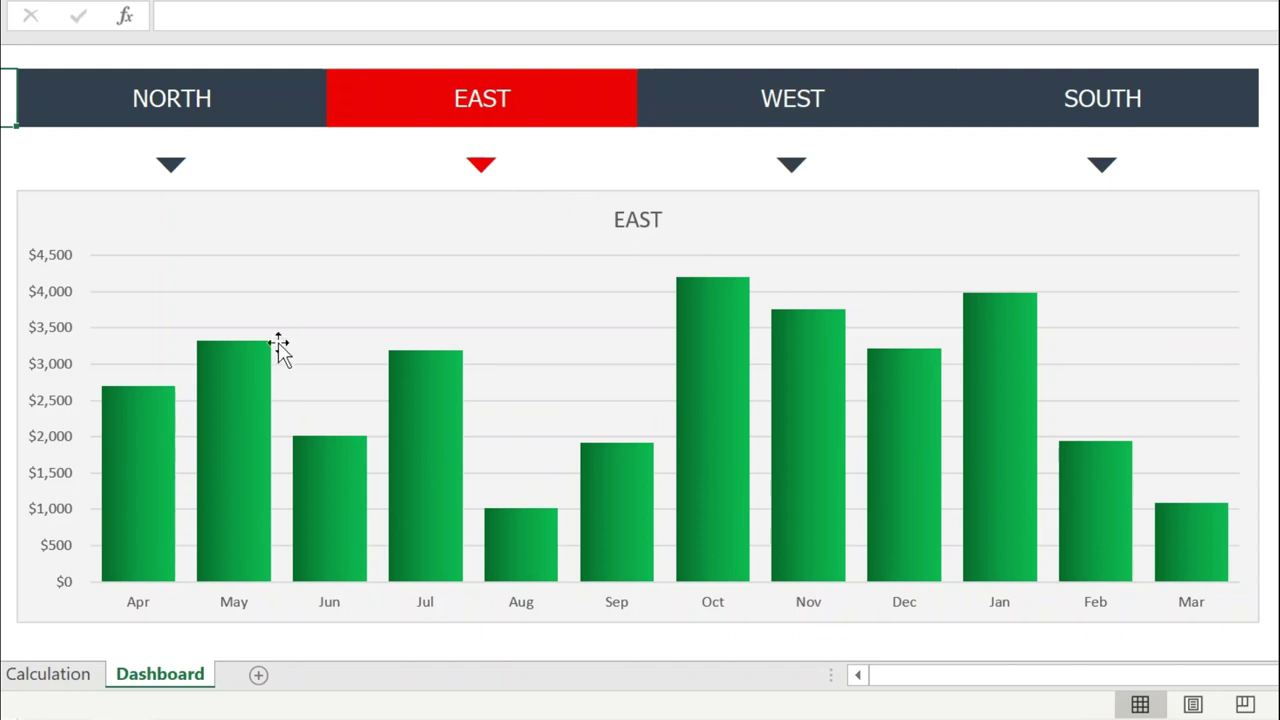
# Enter ="Trend Analysis for "&B1&" Region" in Calculation cell F5.
pyautogui.click(44, 675)
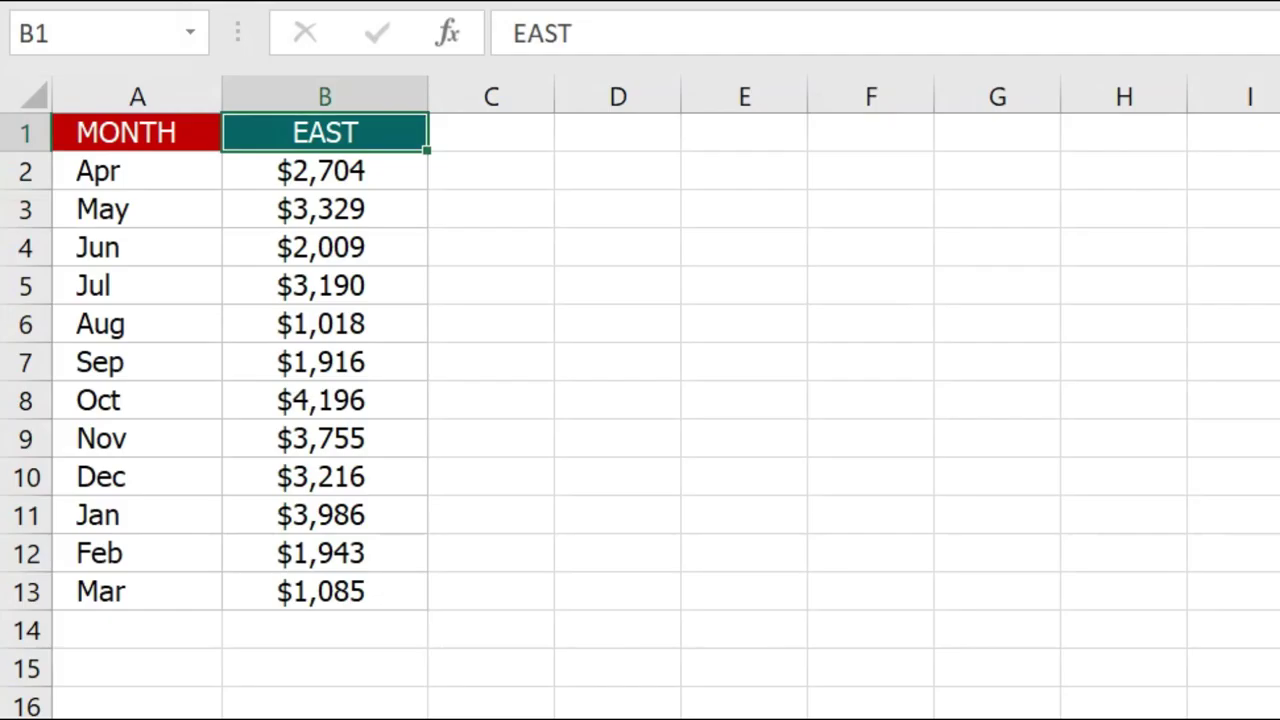
pyautogui.click(882, 283)
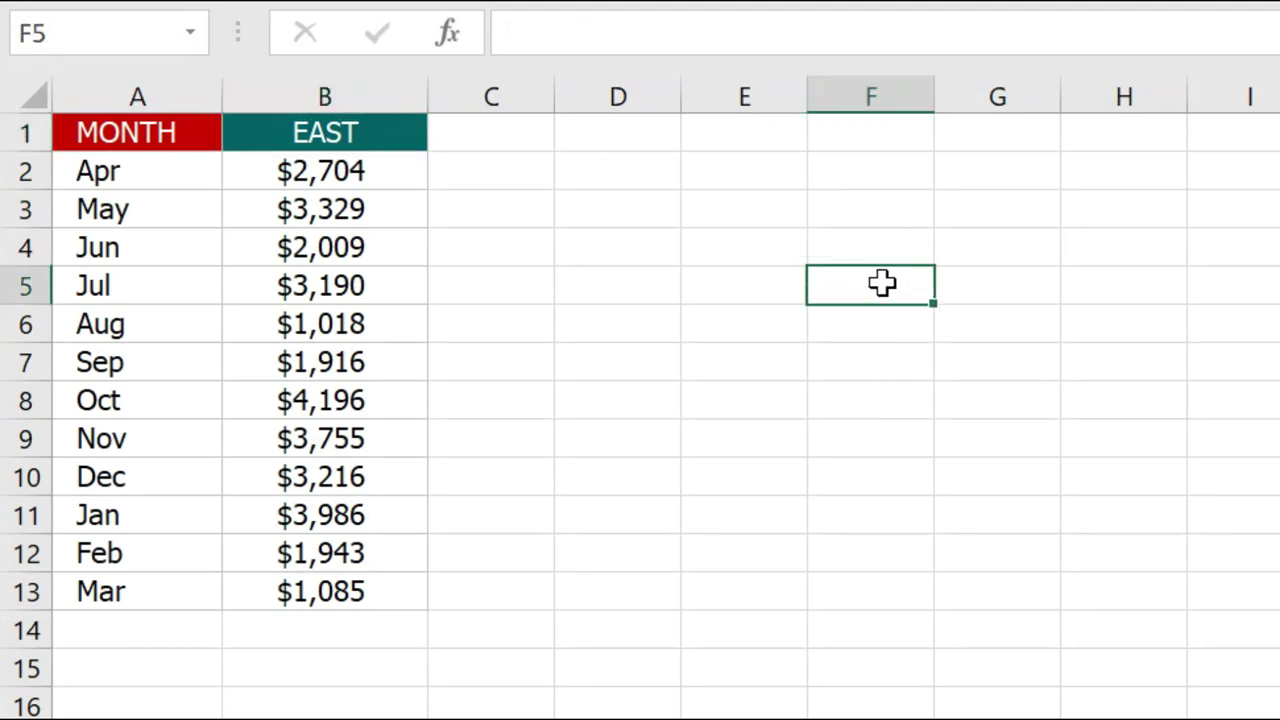
pyautogui.write('=')
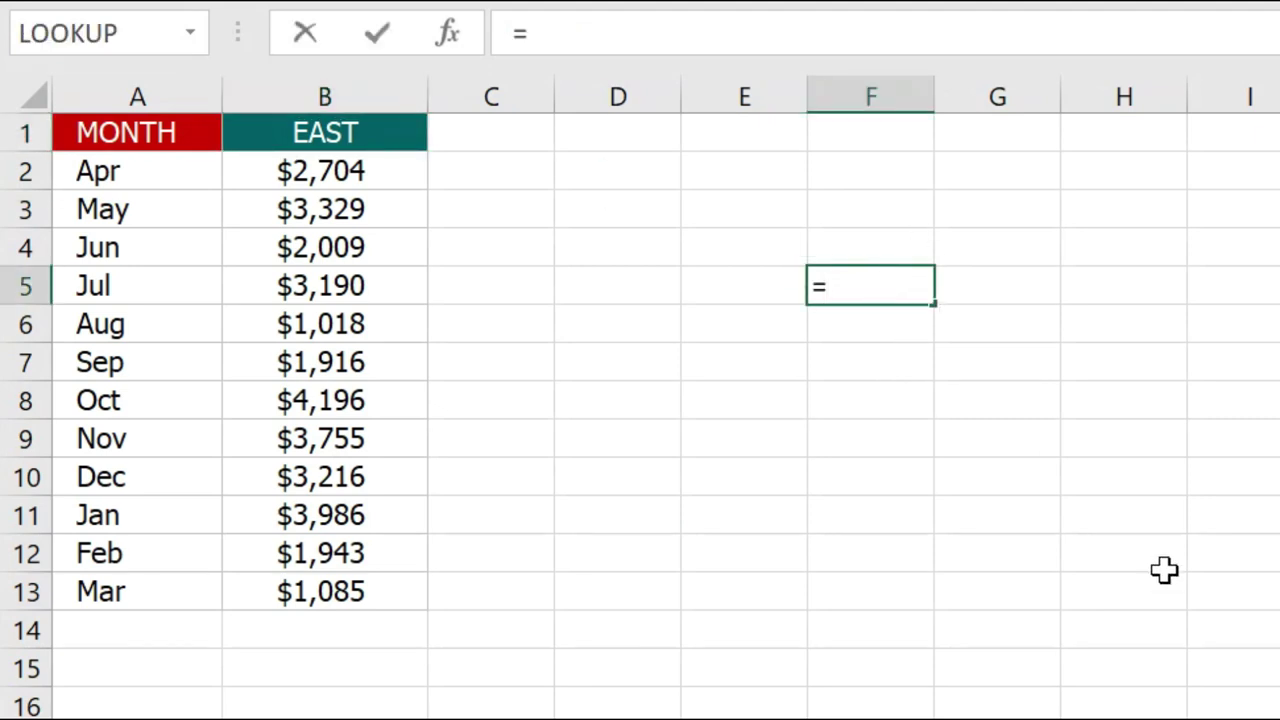
pyautogui.write('"')
pyautogui.write('Trend ')
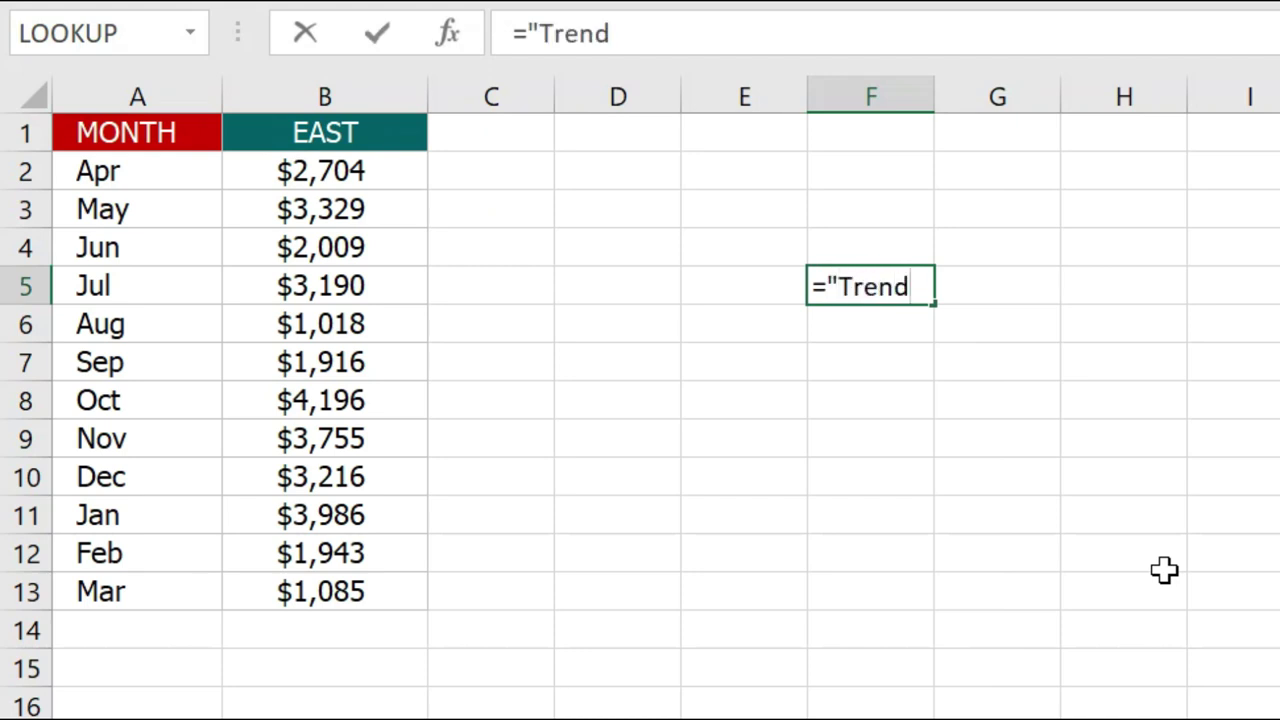
pyautogui.write('Analysis ')
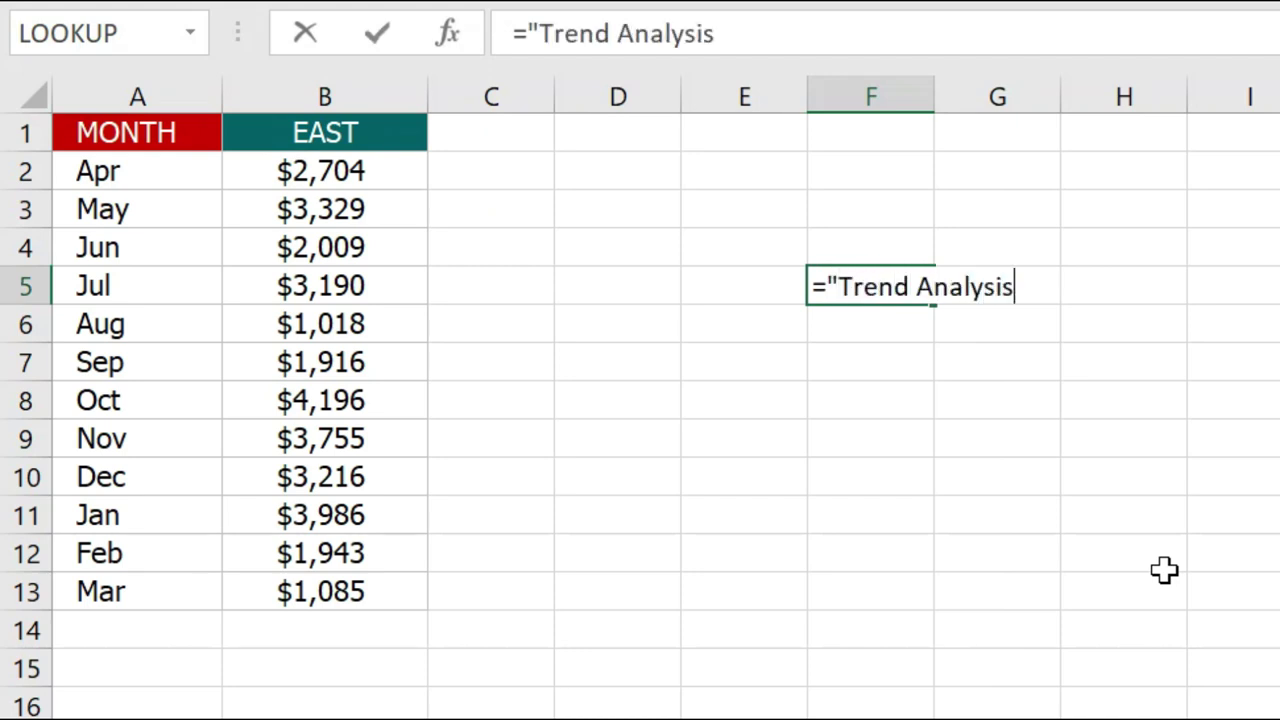
pyautogui.write('for ')
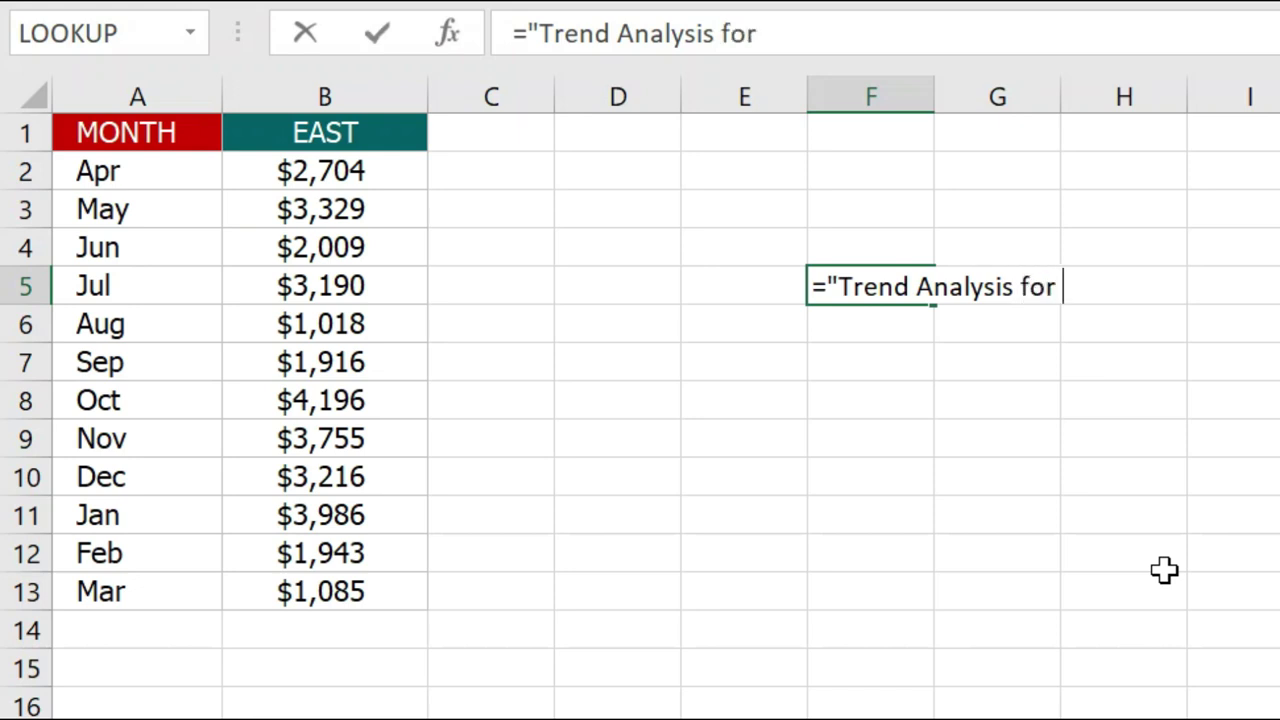
pyautogui.write('"&')
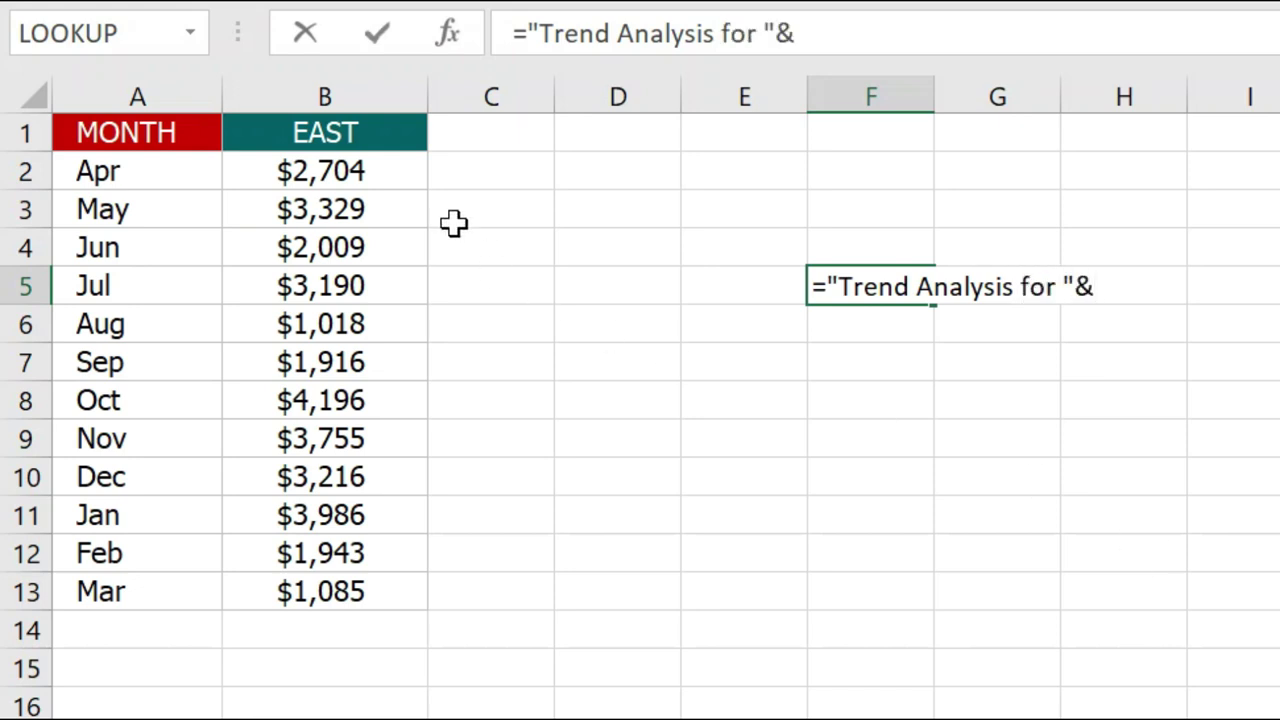
pyautogui.click(370, 133)
pyautogui.write('&" Region"')
pyautogui.press('Return')
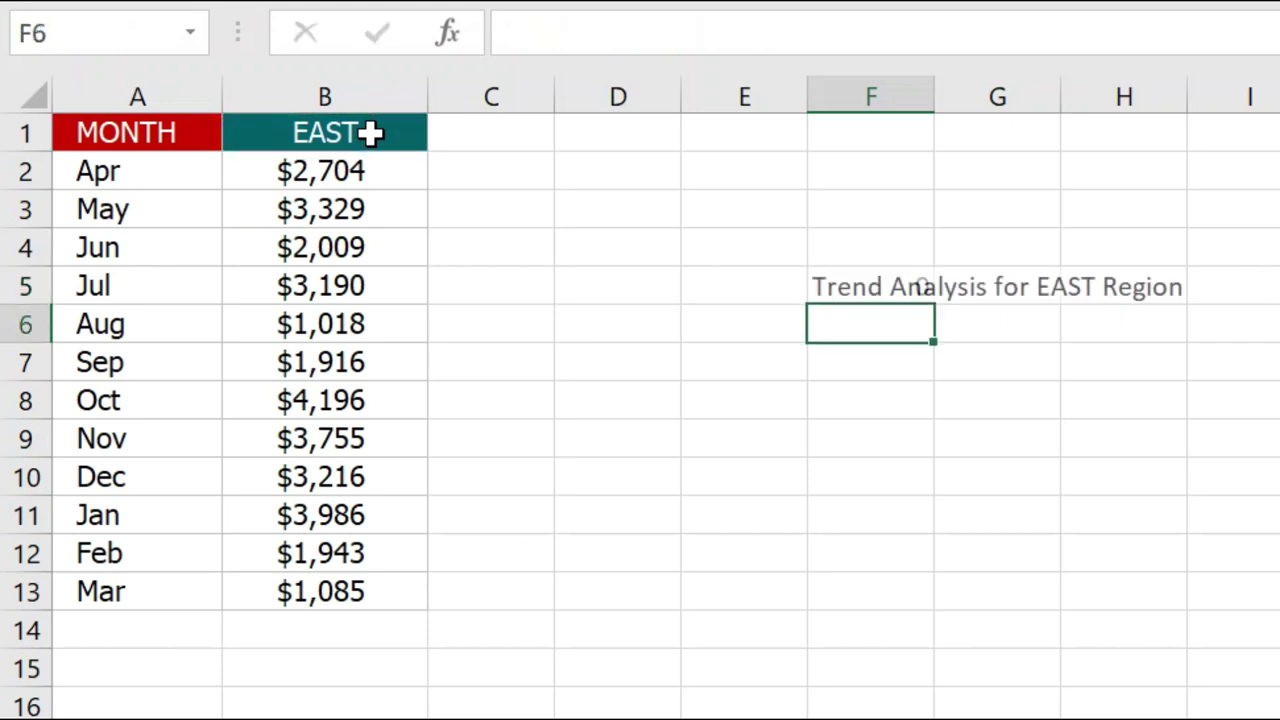
pyautogui.click(850, 277)
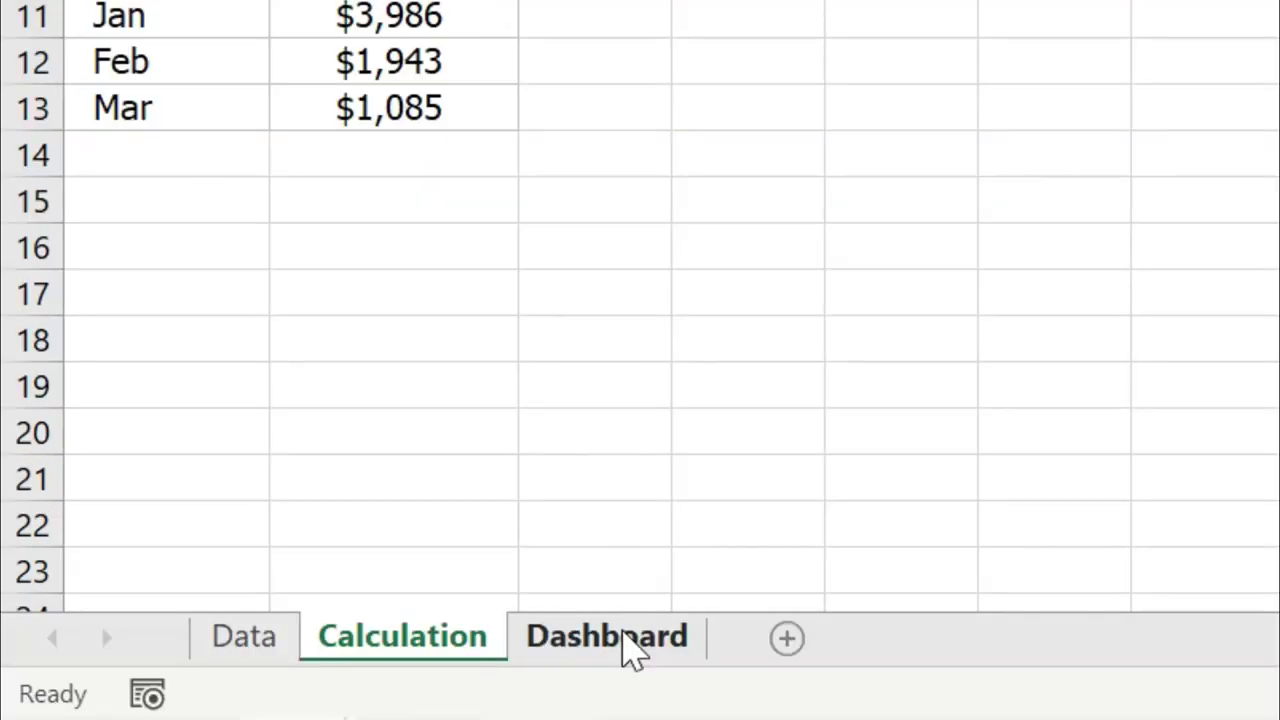
# Link the Dashboard chart title to the Trend Analysis text in Calculation!F5.
pyautogui.click(632, 646)
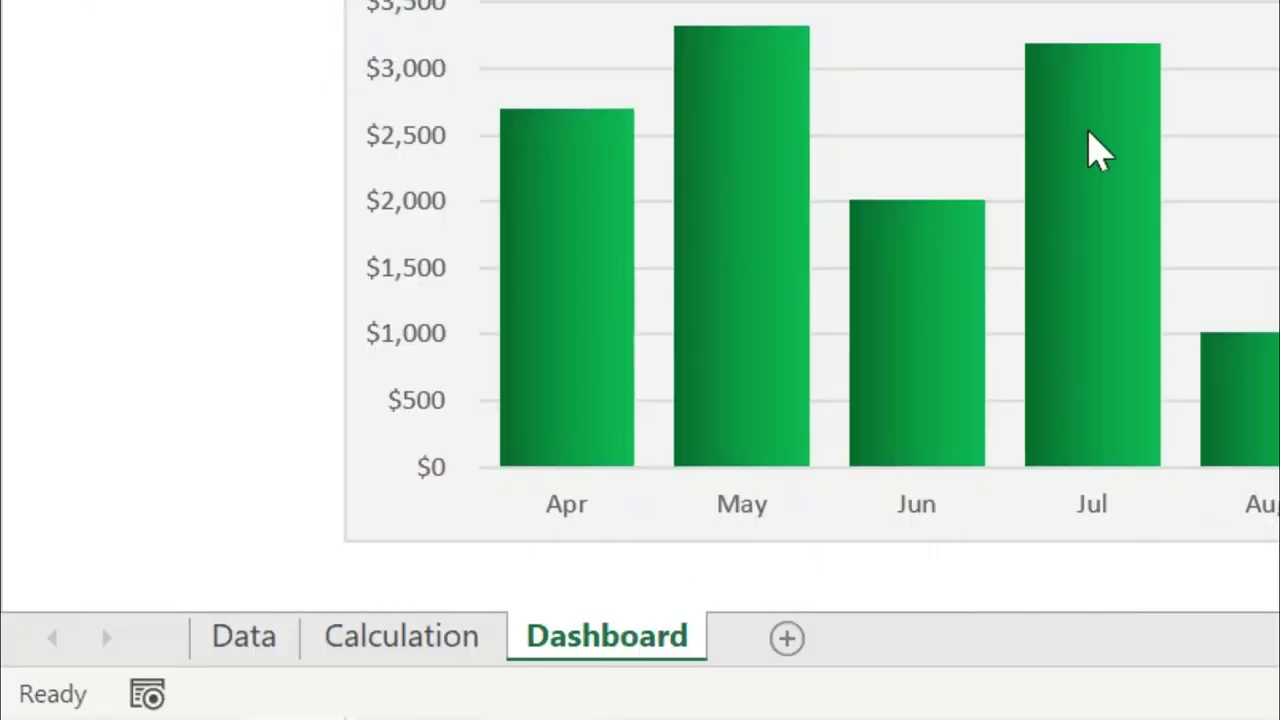
pyautogui.click(815, 238)
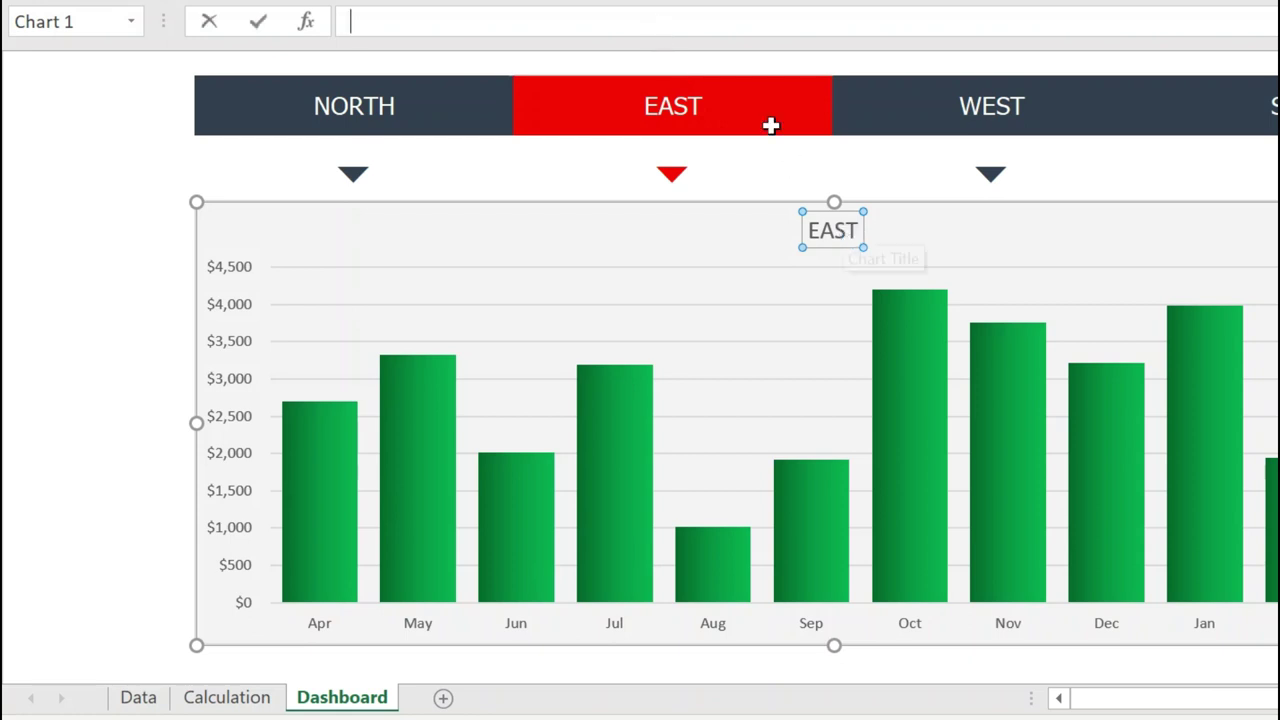
pyautogui.write('=')
pyautogui.click(222, 699)
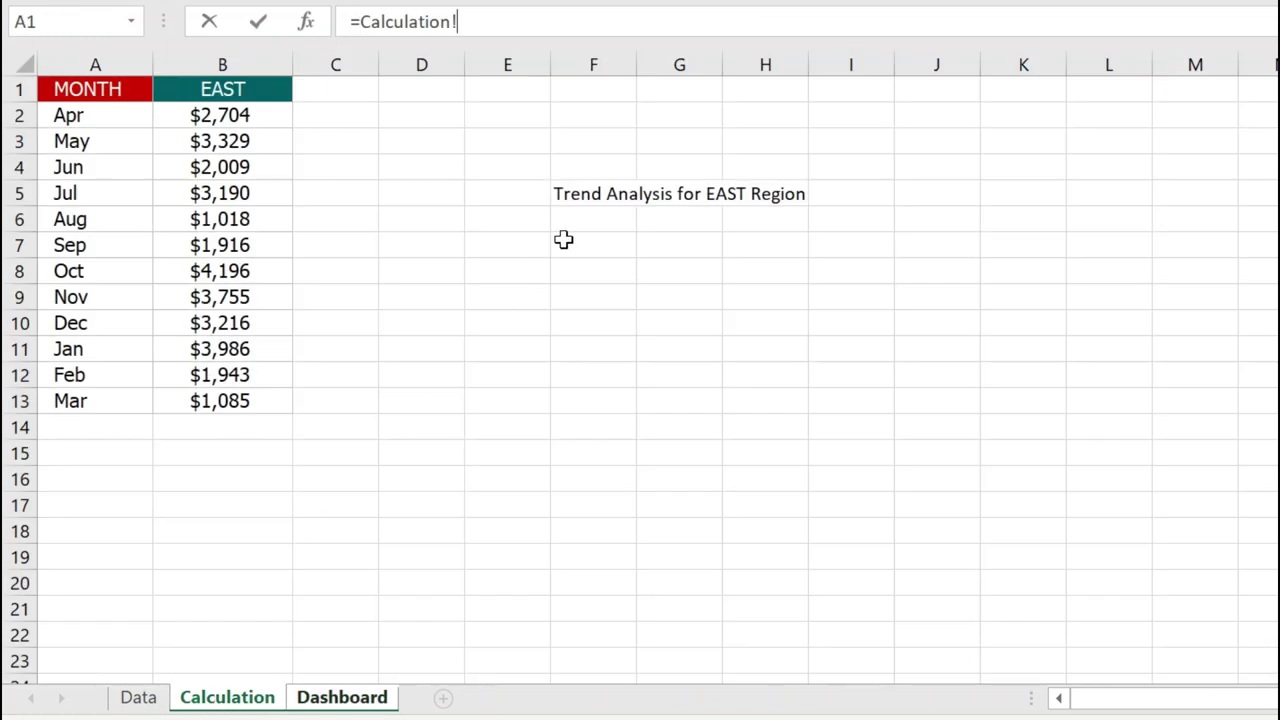
pyautogui.click(598, 196)
pyautogui.press('Return')
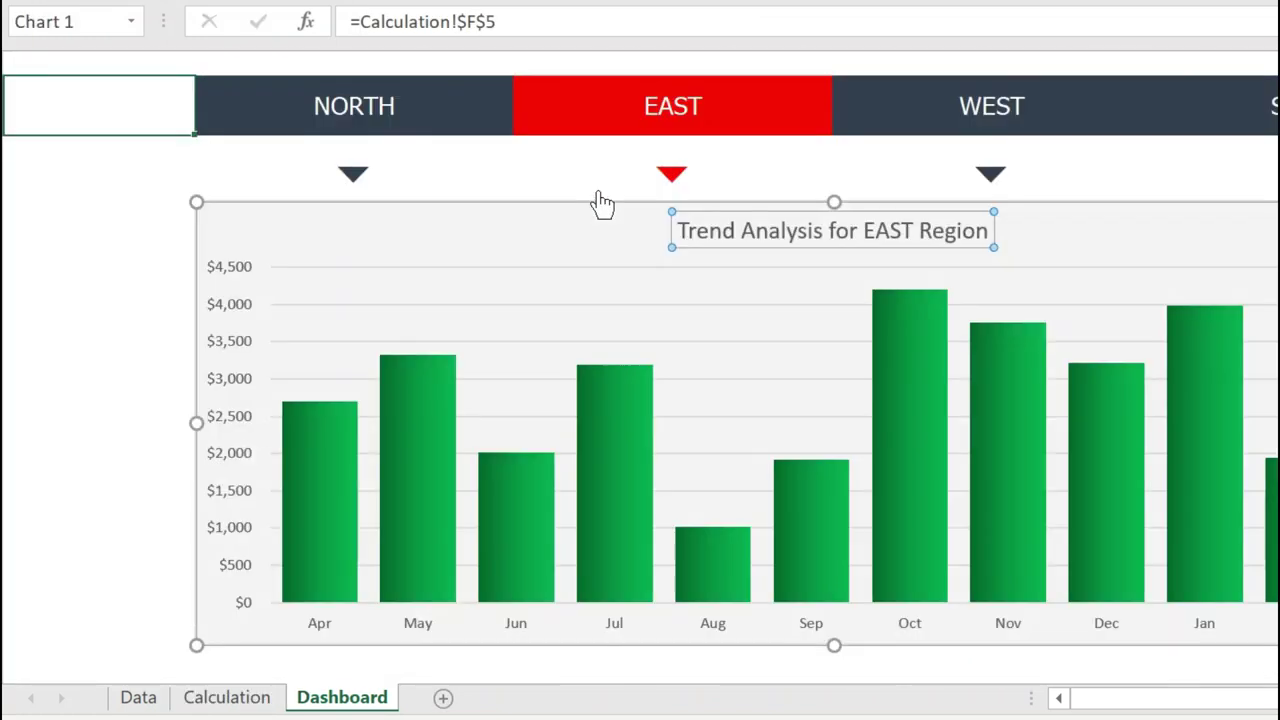
pyautogui.press('Escape')
pyautogui.press('Escape')
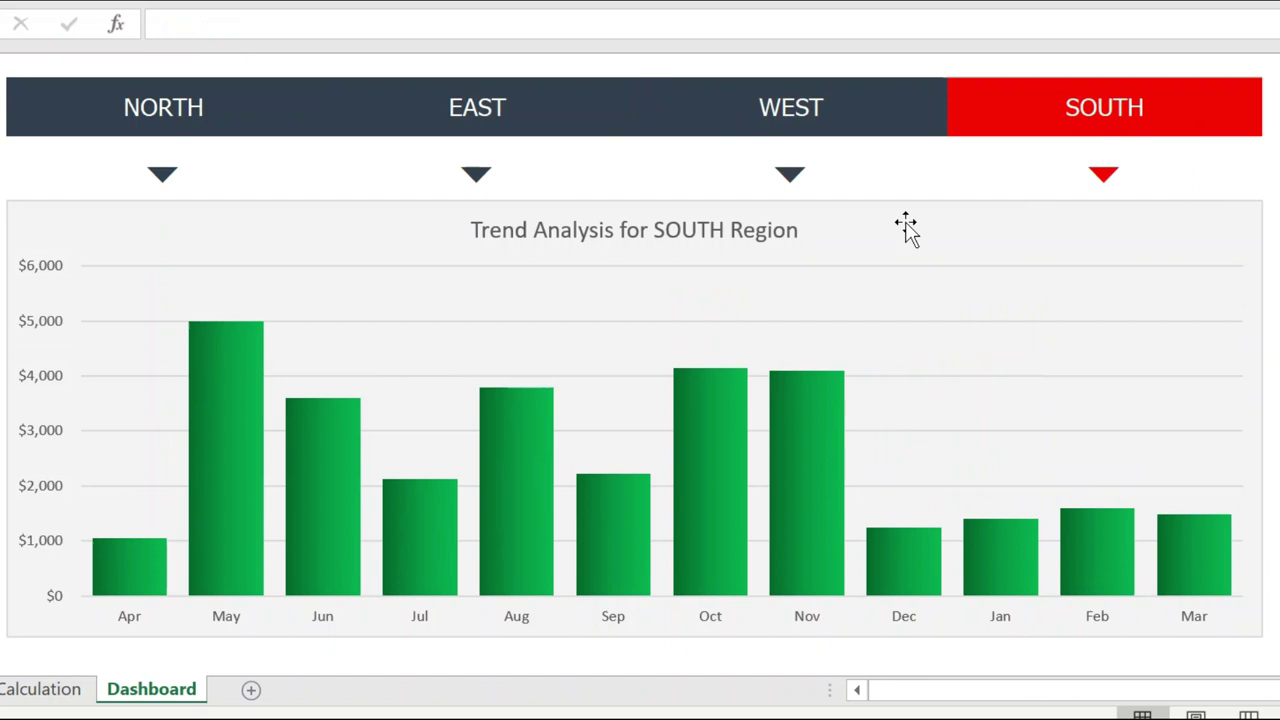
# Make the linked chart title bold.
pyautogui.click(738, 228)
pyautogui.hotkey('ctrl', 'b')
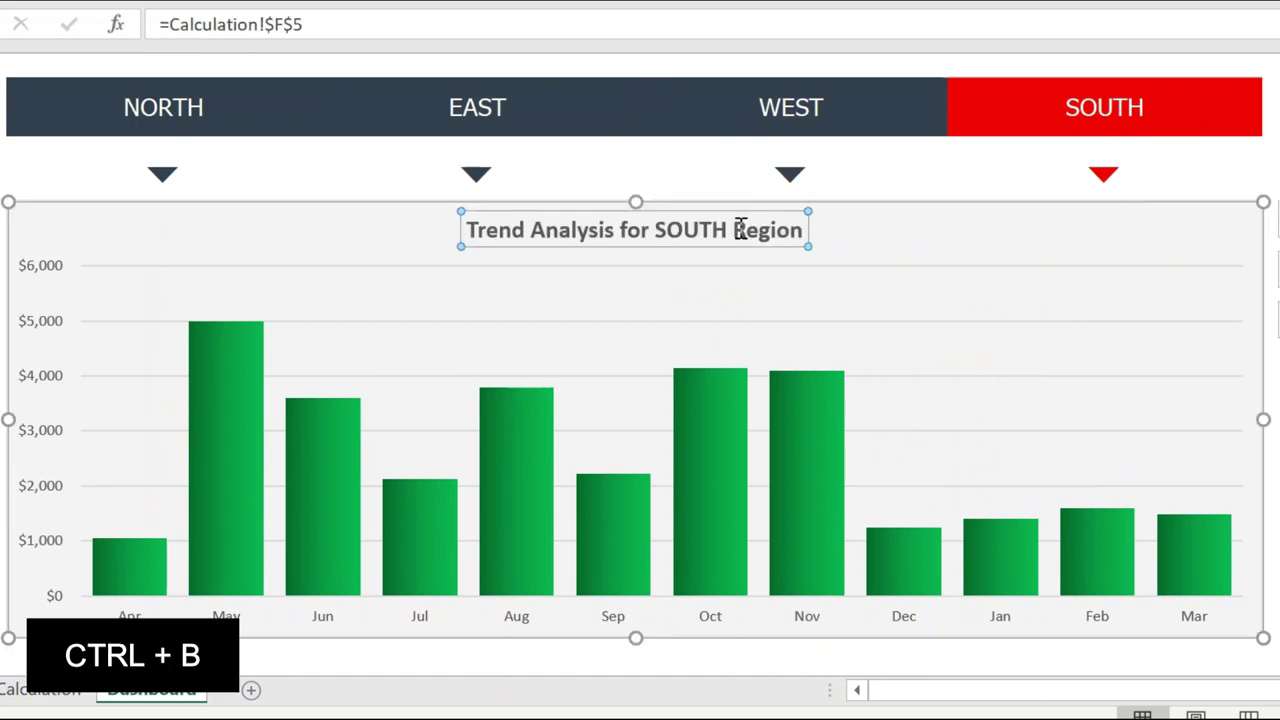
pyautogui.press('Escape')
pyautogui.press('Escape')
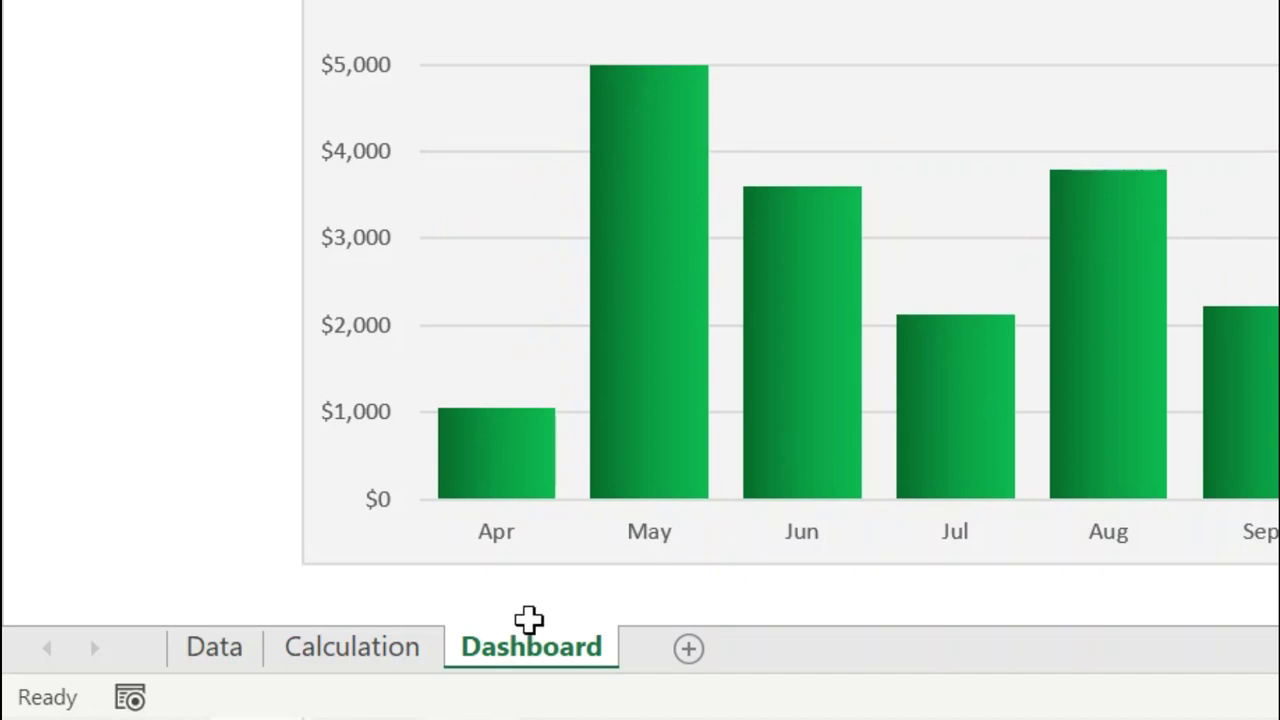
# Hide the Calculation and Data sheets, then pick NORTH on the Dashboard.
pyautogui.click(393, 660)
pyautogui.rightClick(393, 660)
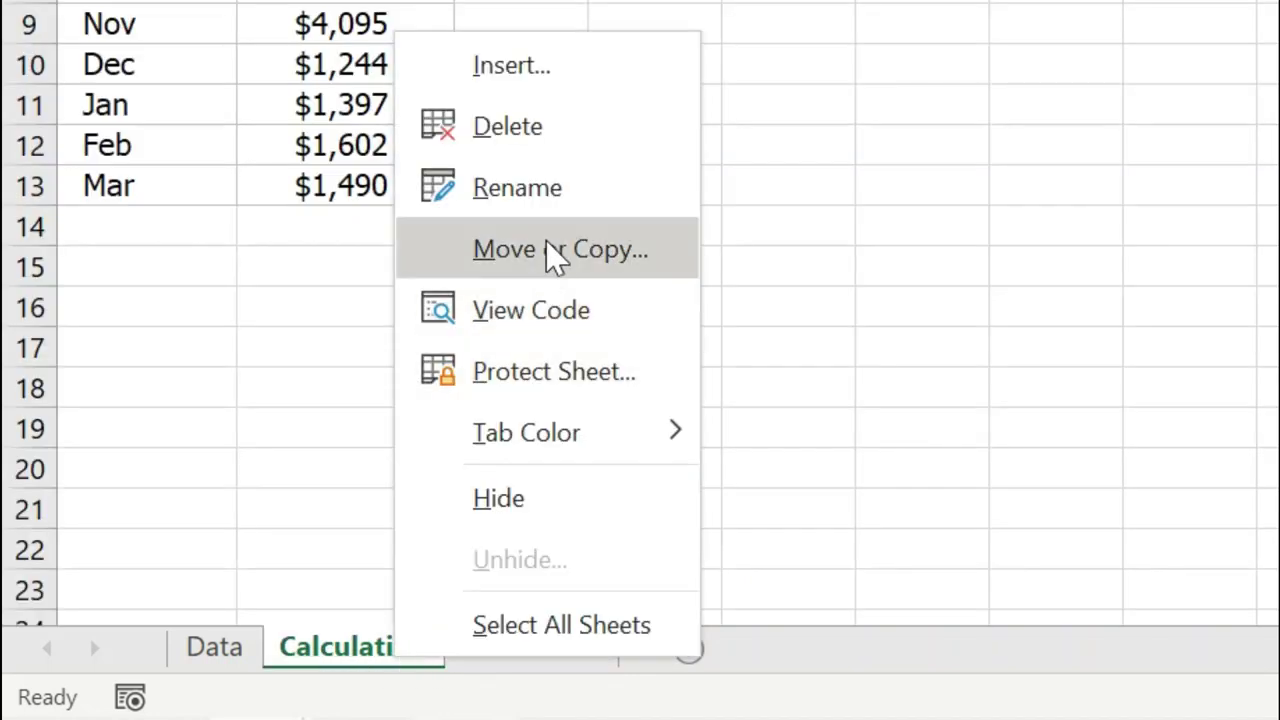
pyautogui.click(500, 498)
pyautogui.click(228, 650)
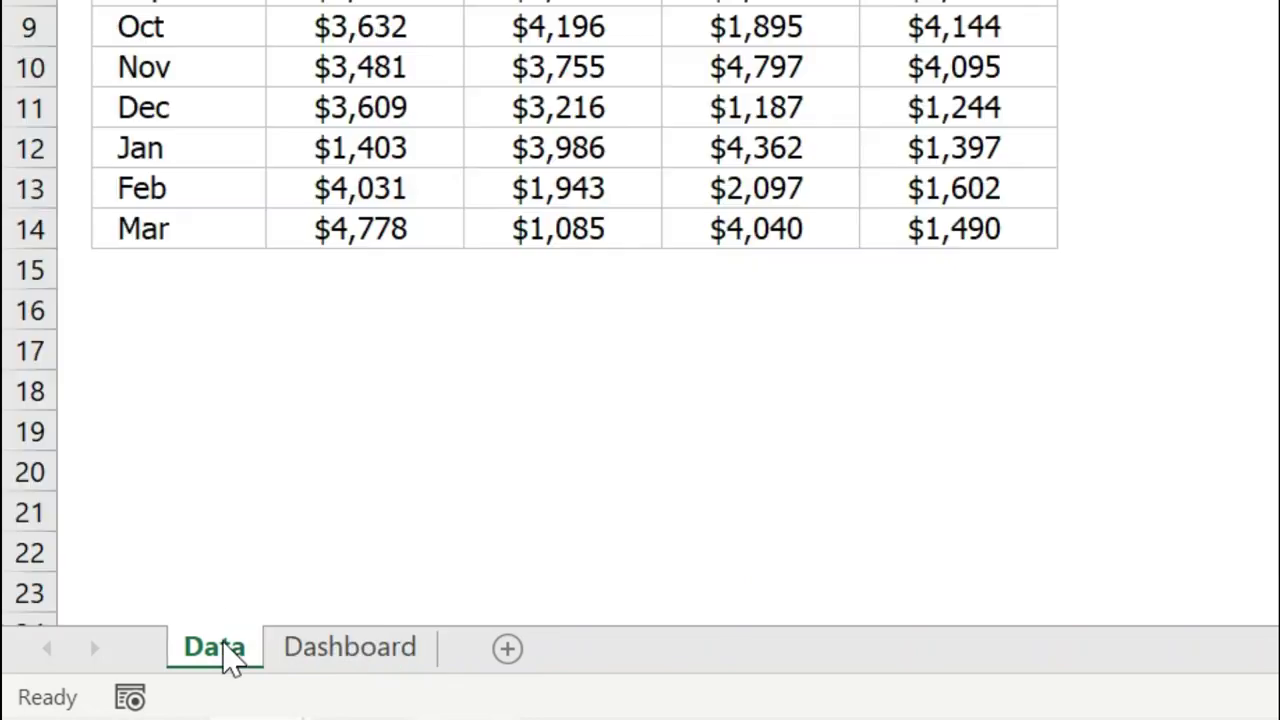
pyautogui.rightClick(223, 655)
pyautogui.click(340, 500)
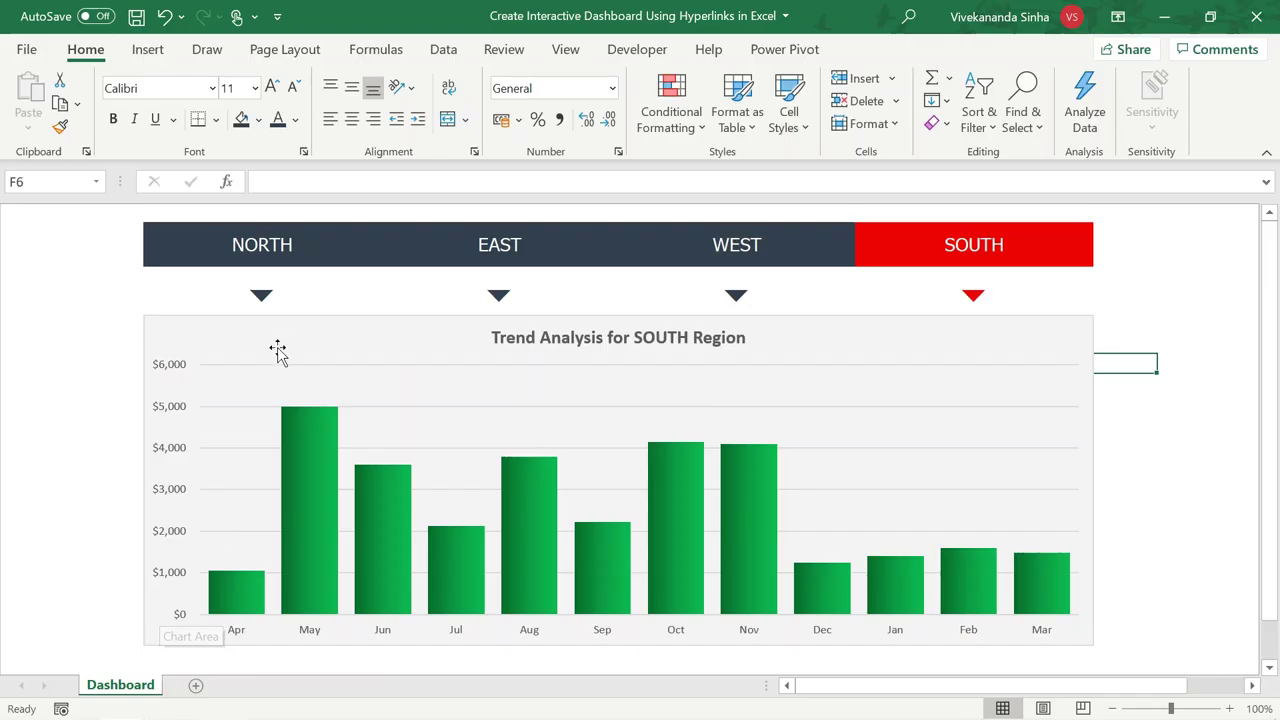
pyautogui.click(274, 297)
# Switch the chart through the EAST, WEST and SOUTH regions with their arrows.
pyautogui.click(490, 297)
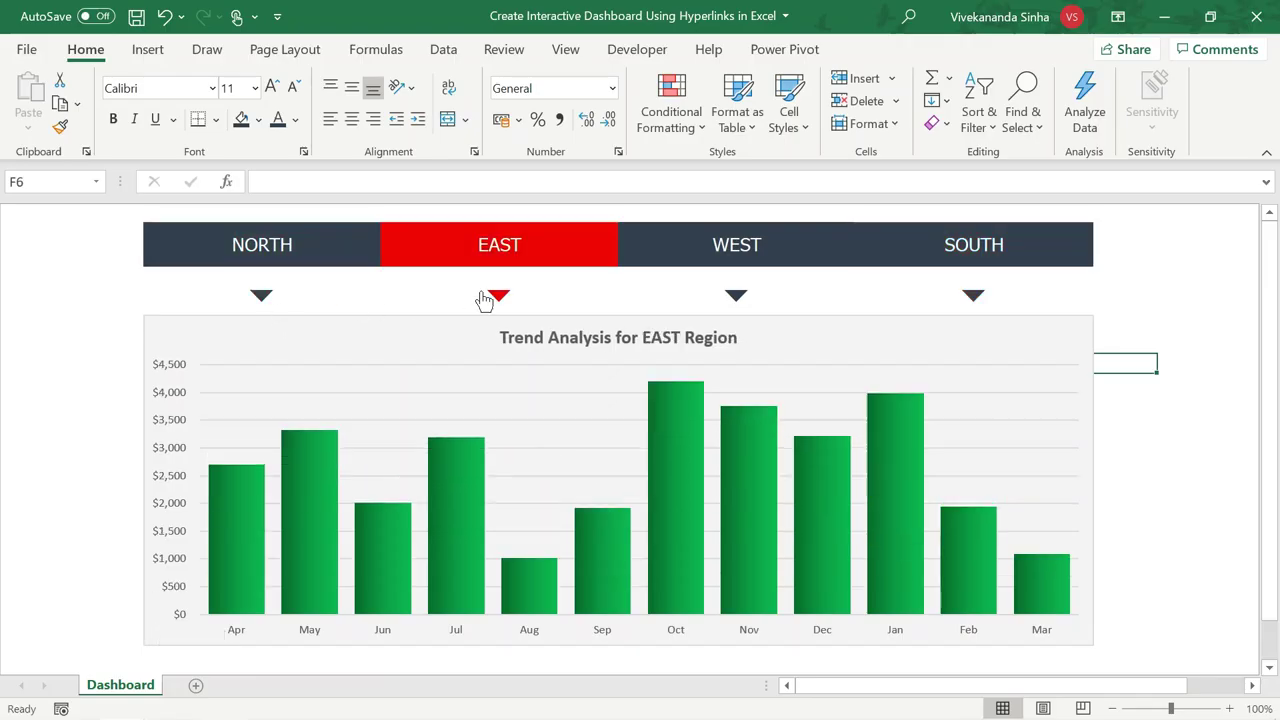
pyautogui.click(737, 297)
pyautogui.click(975, 299)
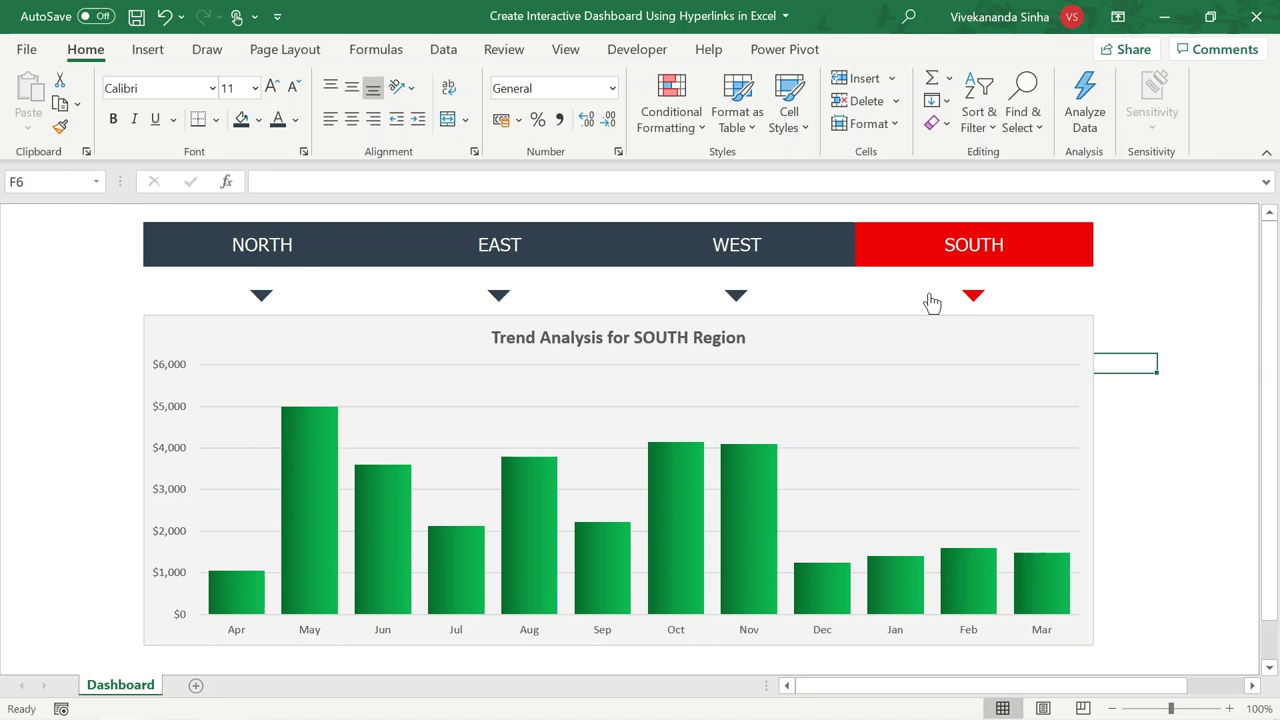
# Check the SOUTH arrow's formula, select NORTH, and bring up the SENDDATA code with Alt+F11.
pyautogui.click(932, 302)
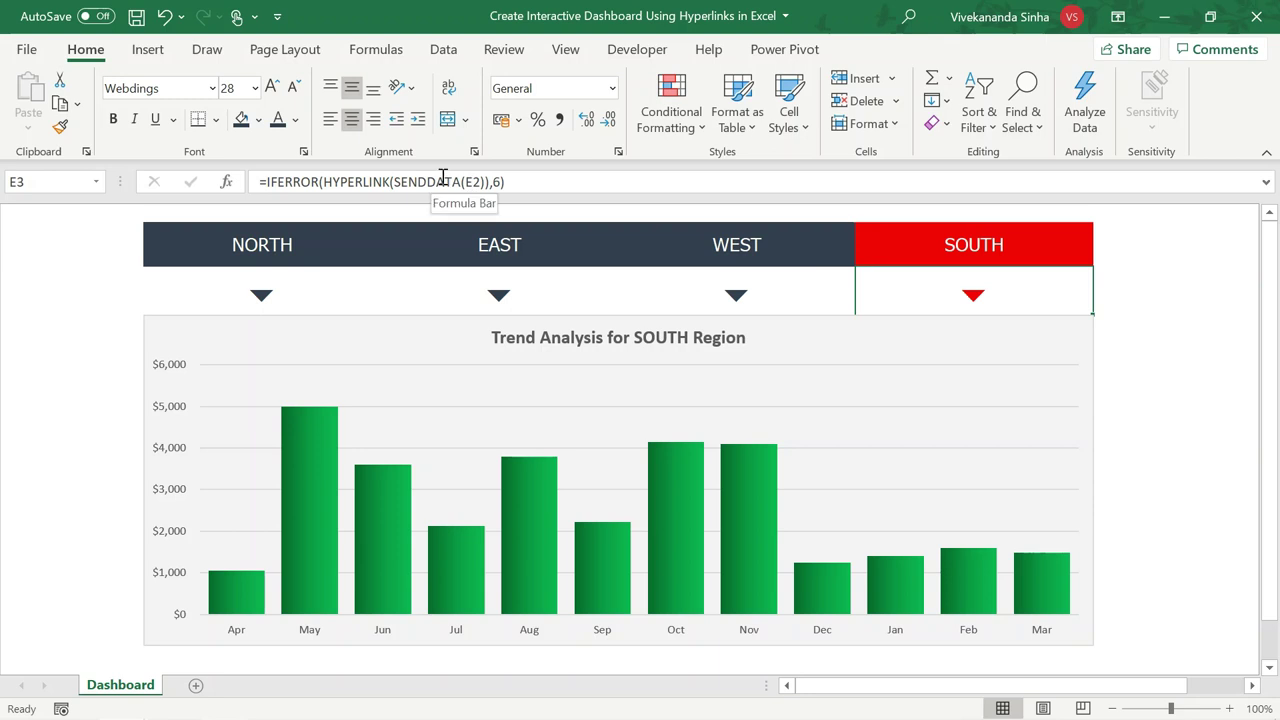
pyautogui.click(193, 299)
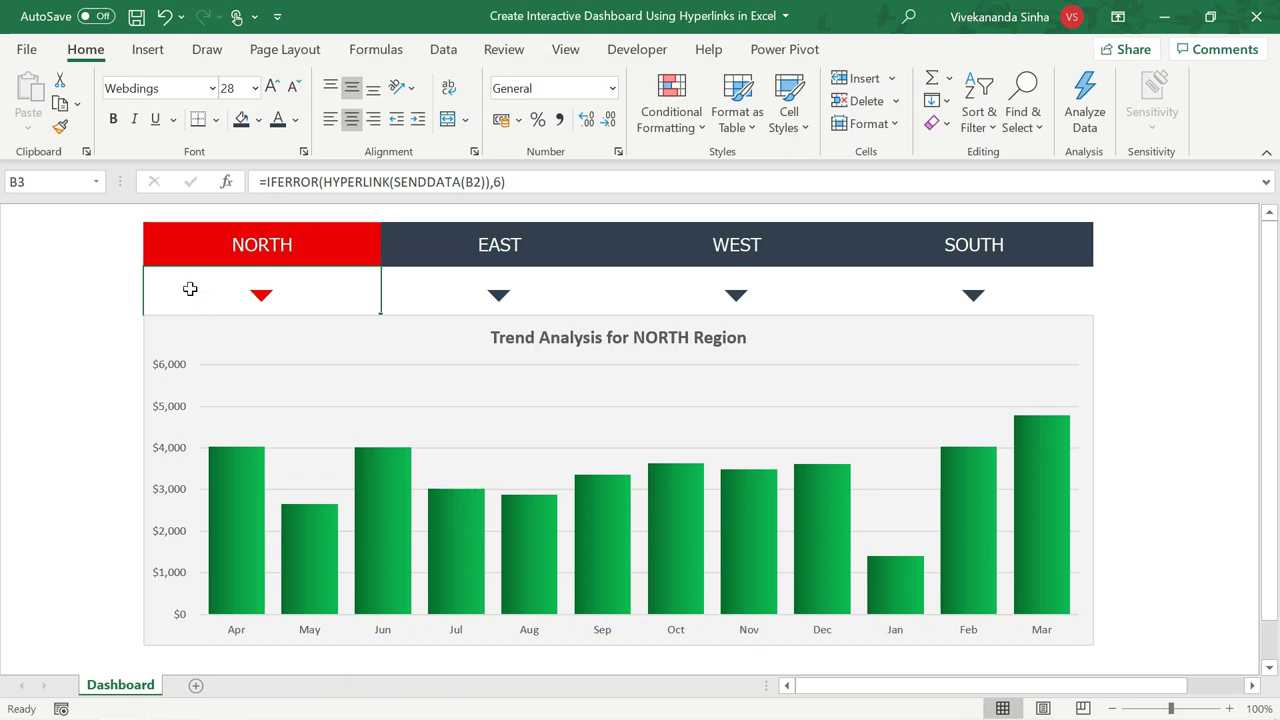
pyautogui.hotkey('alt', 'F11')
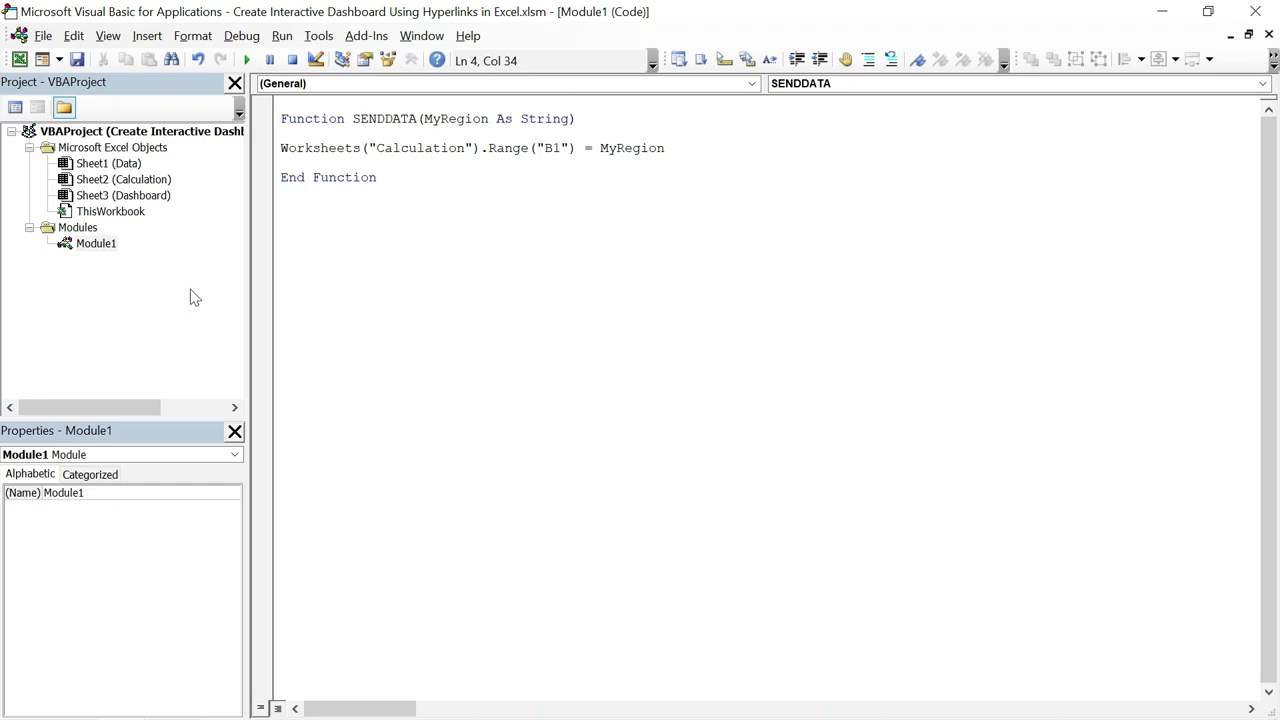
# Switch from the VBA editor back to the Excel dashboard with Alt+F11.
pyautogui.hotkey('alt', 'F11')
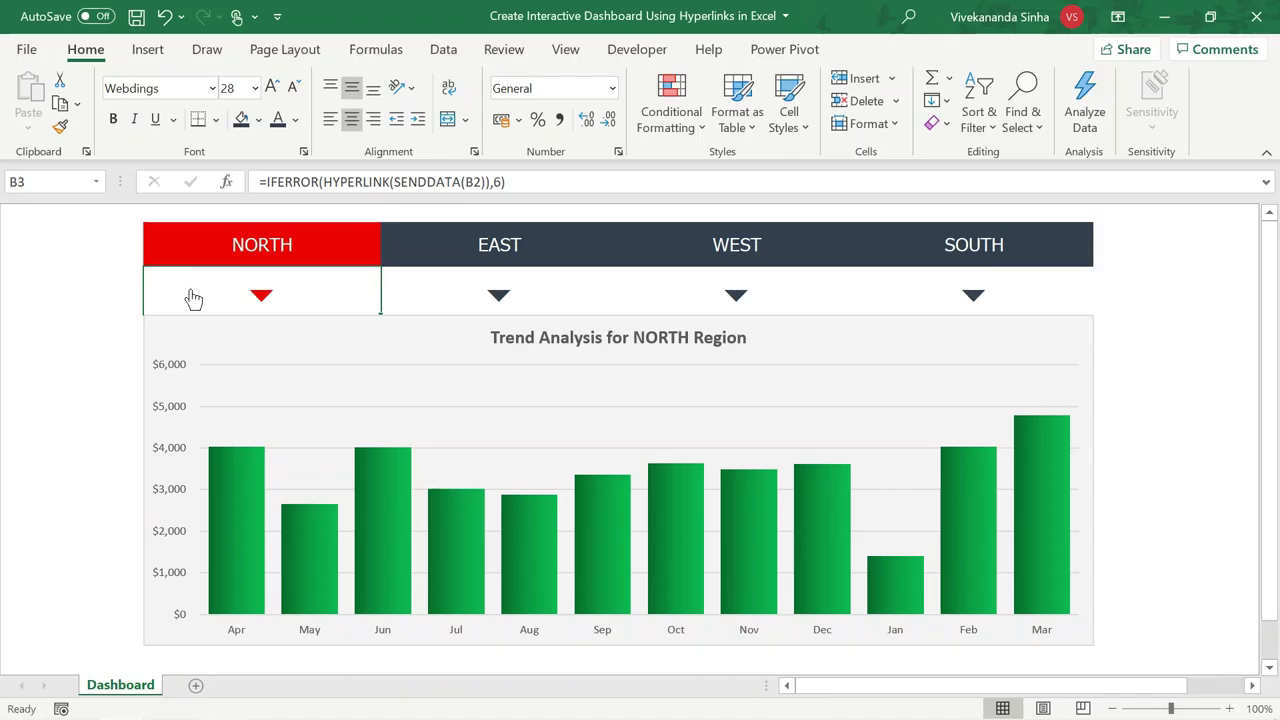